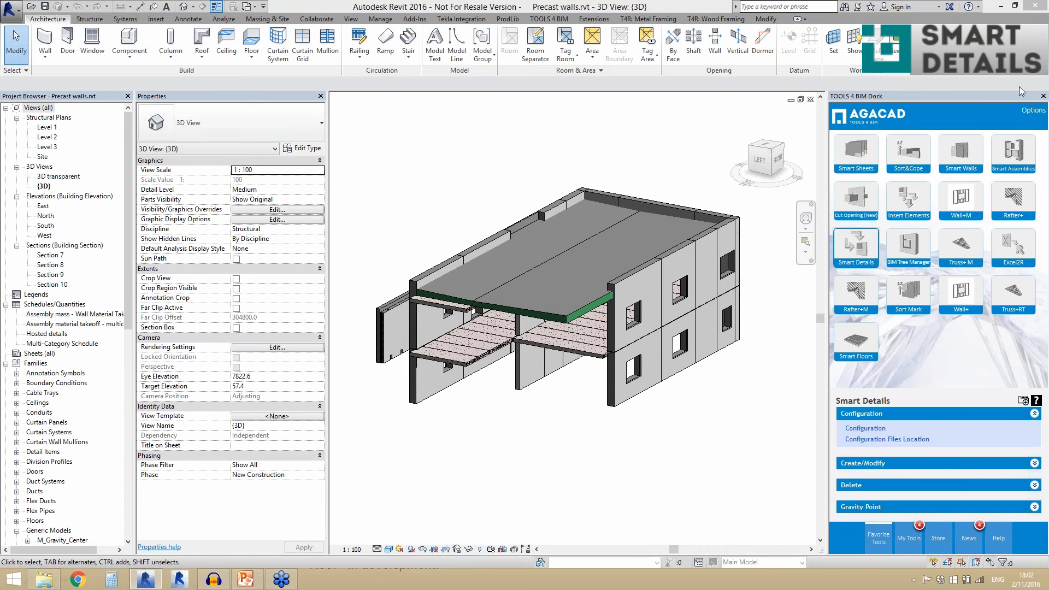
- Inspect the properties of the two plain ground-floor Sandwich walls on the building's back facade
{"action": "left_click", "coordinate": [932, 88]}
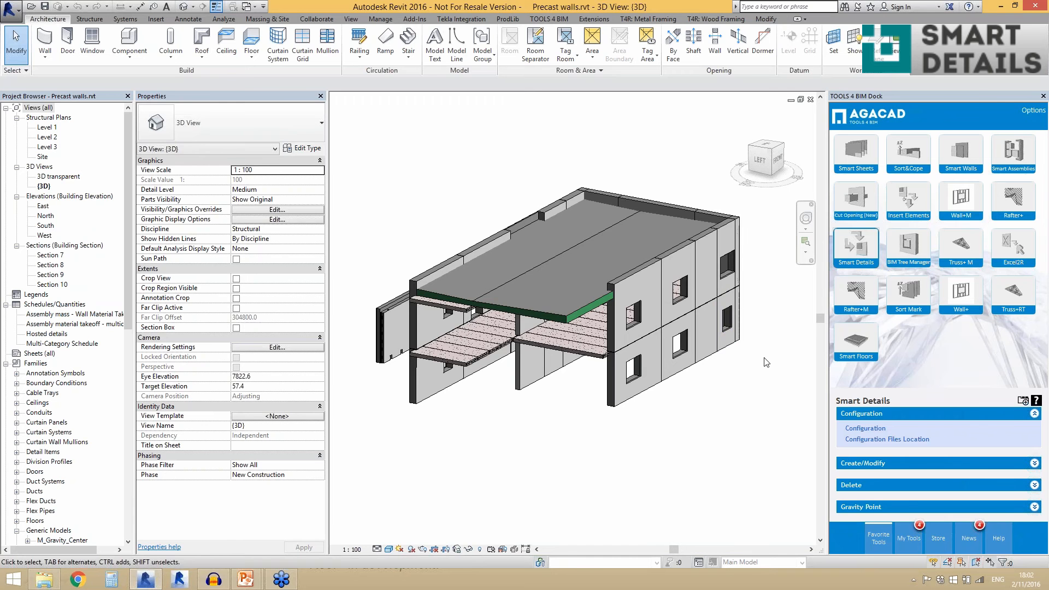
{"action": "middle_click_drag", "start_coordinate": [766, 362], "coordinate": [766, 370], "text": "shift"}
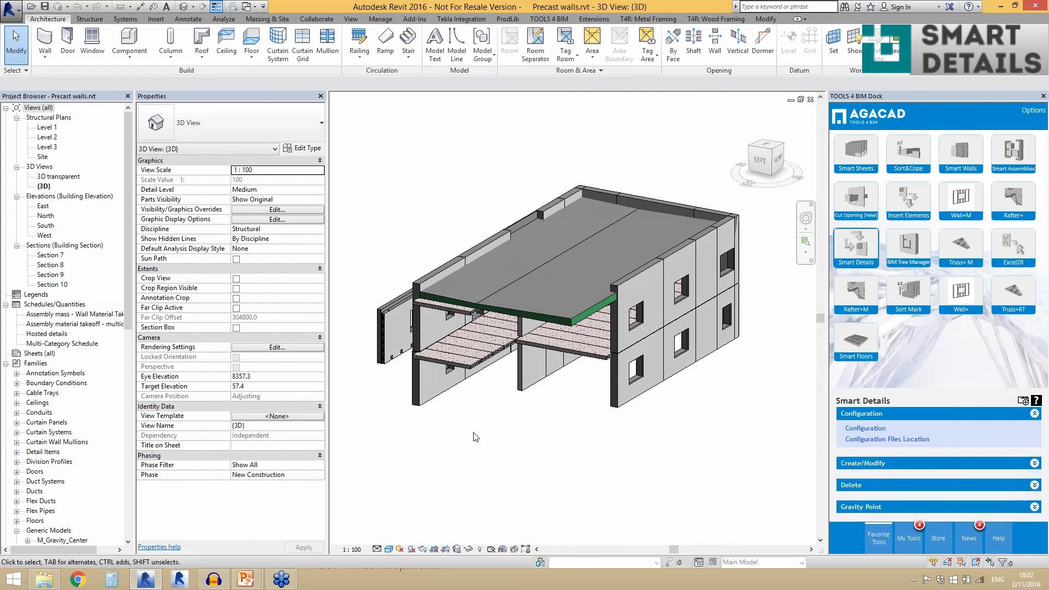
{"action": "scroll", "coordinate": [476, 437], "scroll_direction": "down", "scroll_amount": 1}
{"action": "middle_click_drag", "start_coordinate": [476, 437], "coordinate": [710, 465], "text": "shift"}
{"action": "scroll", "coordinate": [687, 317], "scroll_direction": "up", "scroll_amount": 5}
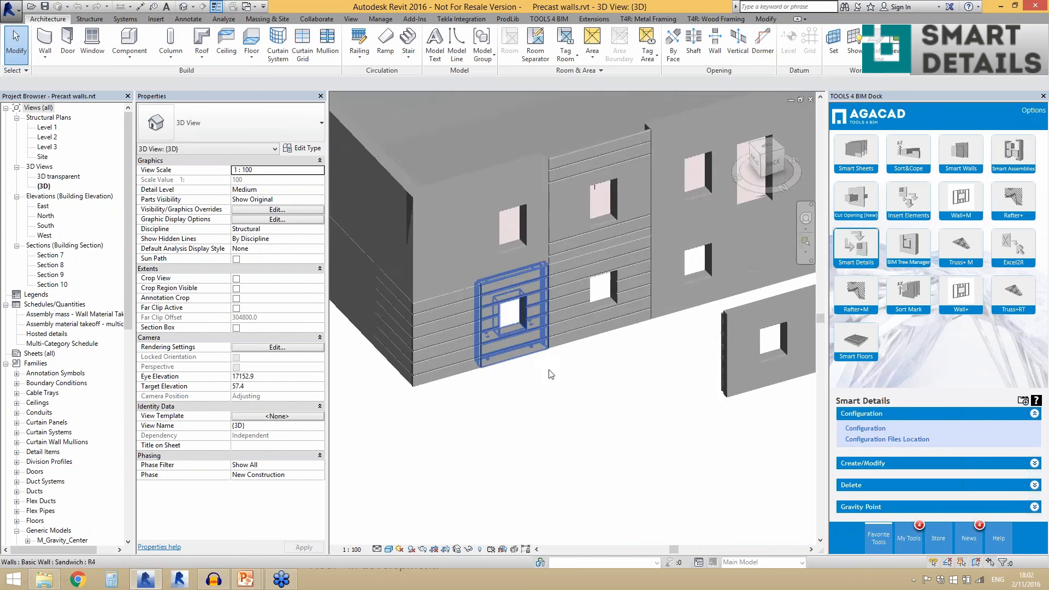
{"action": "scroll", "coordinate": [687, 317], "scroll_direction": "down", "scroll_amount": 2}
{"action": "left_click", "coordinate": [667, 297]}
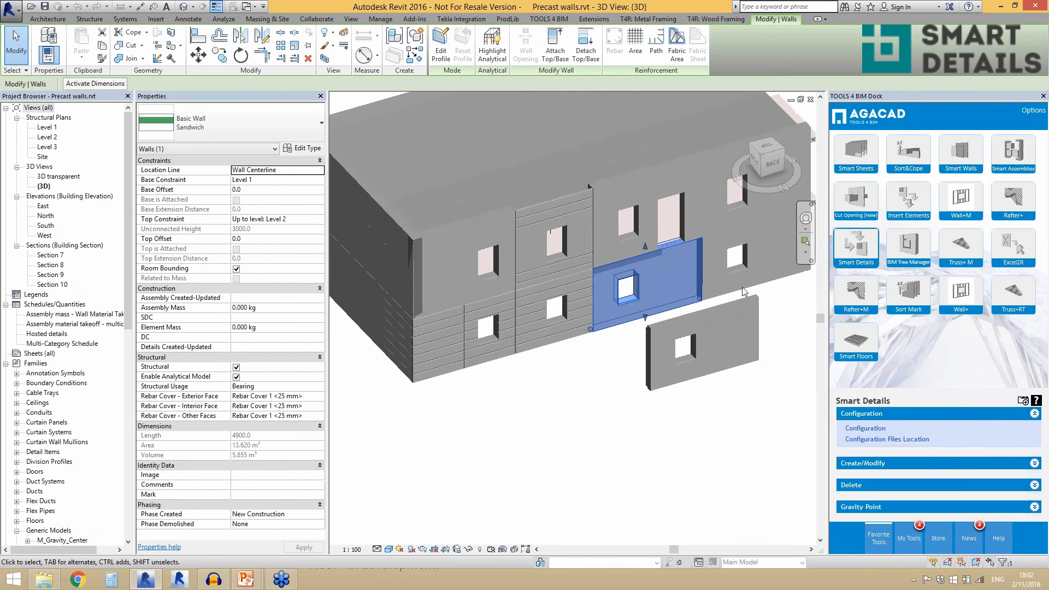
{"action": "left_click", "coordinate": [744, 293]}
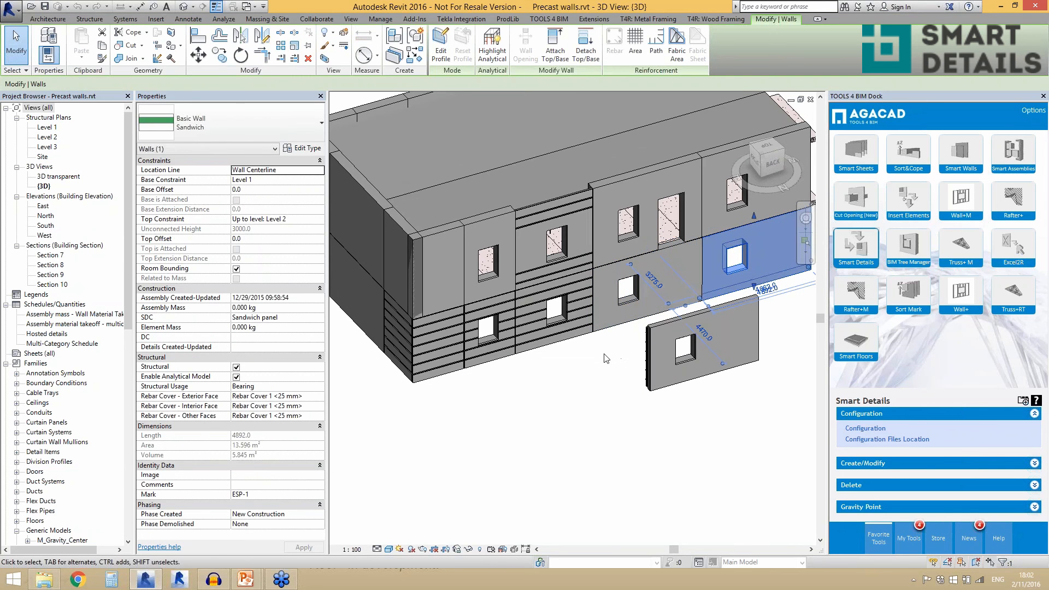
{"action": "left_click", "coordinate": [581, 365]}
- Examine the cuts and embedded details in the grooved ground-floor Sandwich wall beside the plain panels, and clear the selection
{"action": "scroll", "coordinate": [547, 358], "scroll_direction": "up", "scroll_amount": 1}
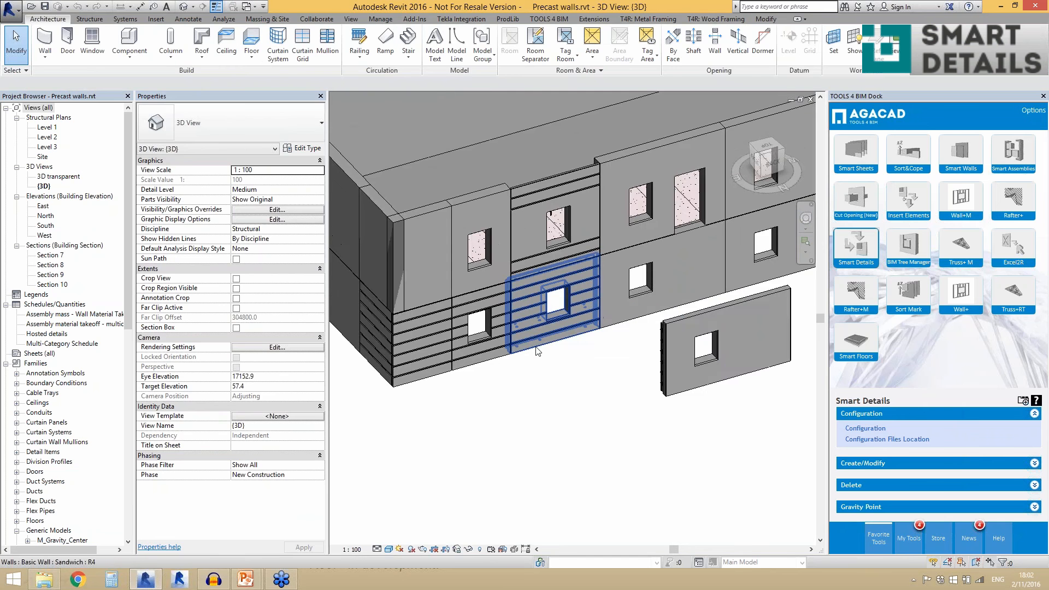
{"action": "left_click", "coordinate": [536, 347]}
{"action": "scroll", "coordinate": [537, 350], "scroll_direction": "up", "scroll_amount": 5}
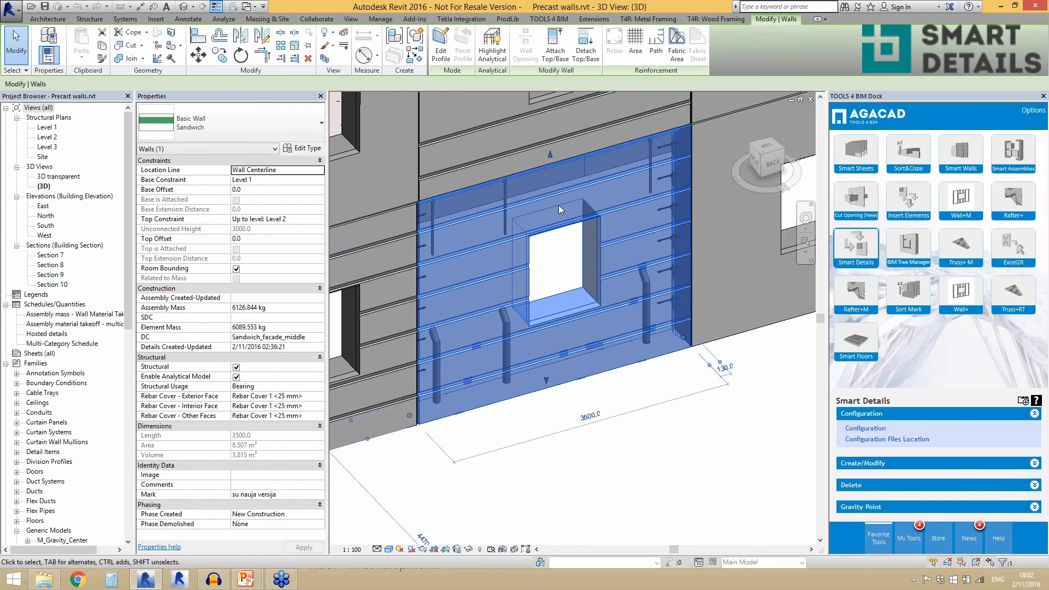
{"action": "scroll", "coordinate": [530, 354], "scroll_direction": "down", "scroll_amount": 3}
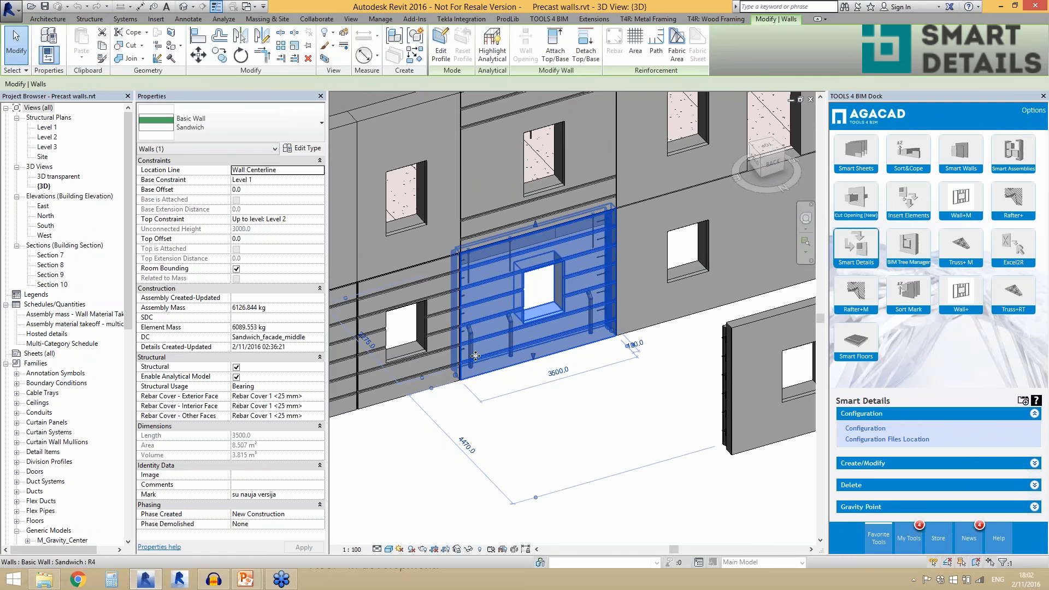
{"action": "scroll", "coordinate": [484, 355], "scroll_direction": "down", "scroll_amount": 2}
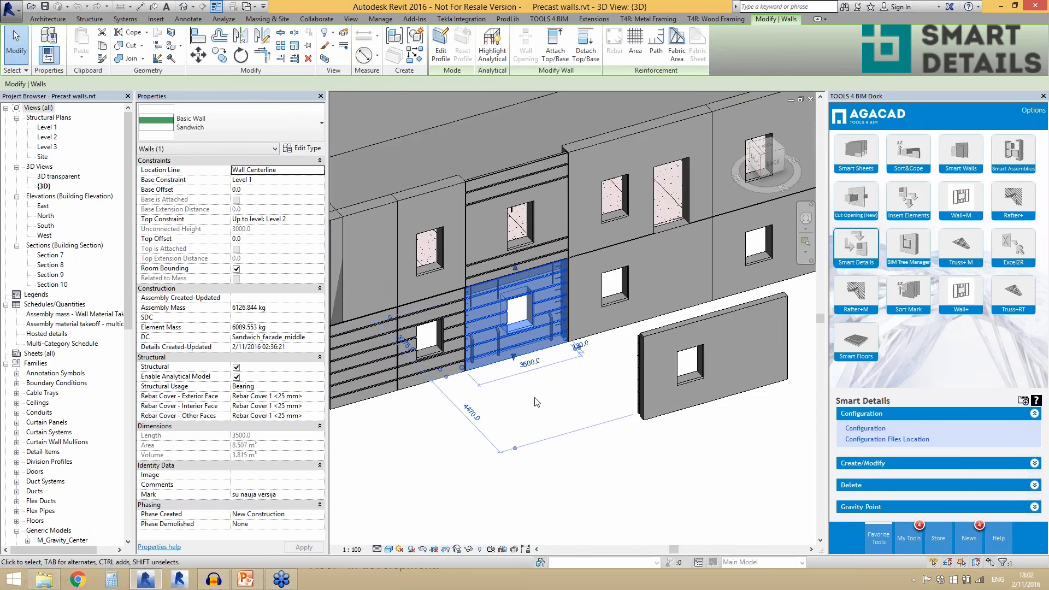
{"action": "key", "text": "Escape"}
{"action": "scroll", "coordinate": [495, 371], "scroll_direction": "down", "scroll_amount": 2}
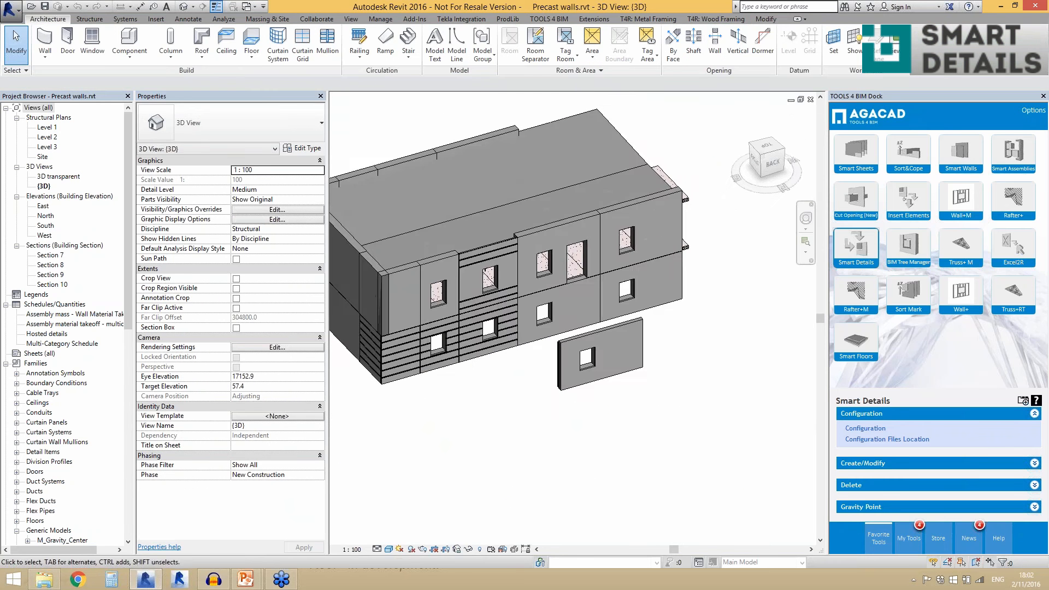
- Return to the favorite tools, view the Smart Details commands on a temporary T4R: Create/Modify ribbon tab, and remove that tab
{"action": "middle_click_drag", "start_coordinate": [494, 372], "coordinate": [552, 361], "text": "shift"}
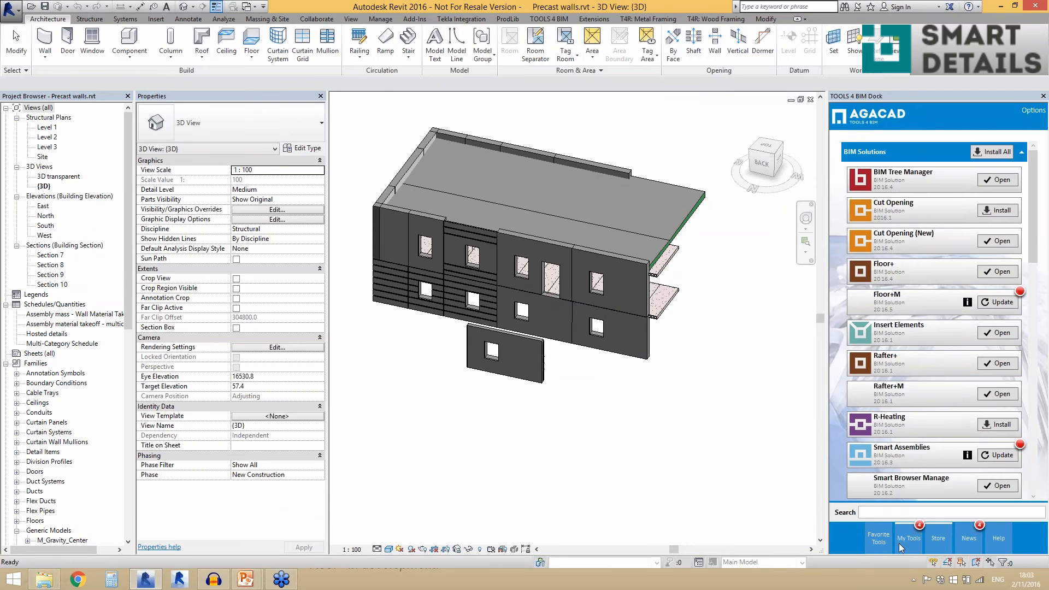
{"action": "left_click", "coordinate": [874, 541]}
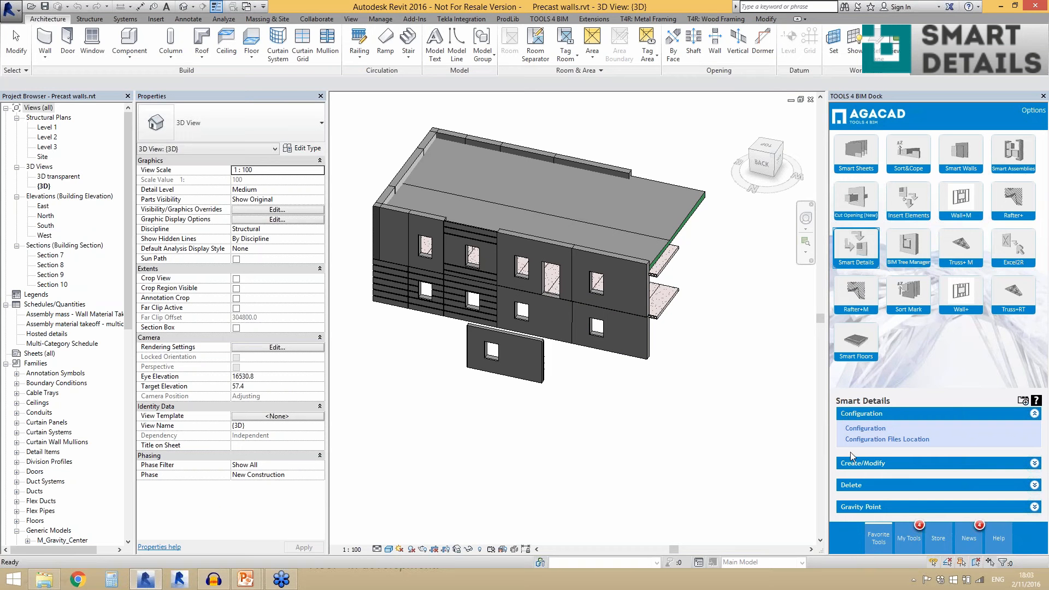
{"action": "left_click", "coordinate": [1020, 403]}
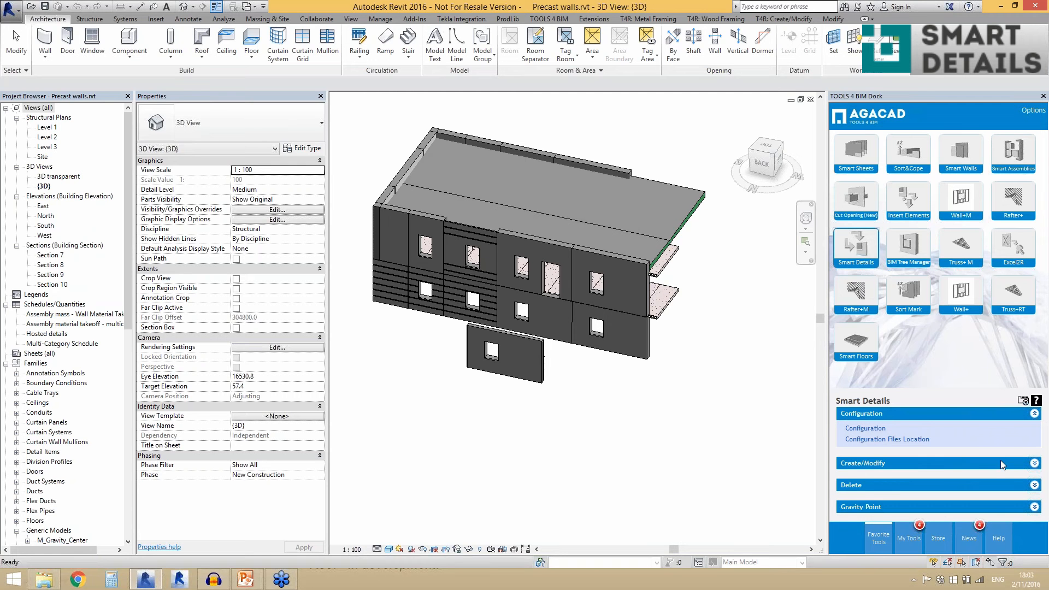
{"action": "left_click", "coordinate": [786, 19]}
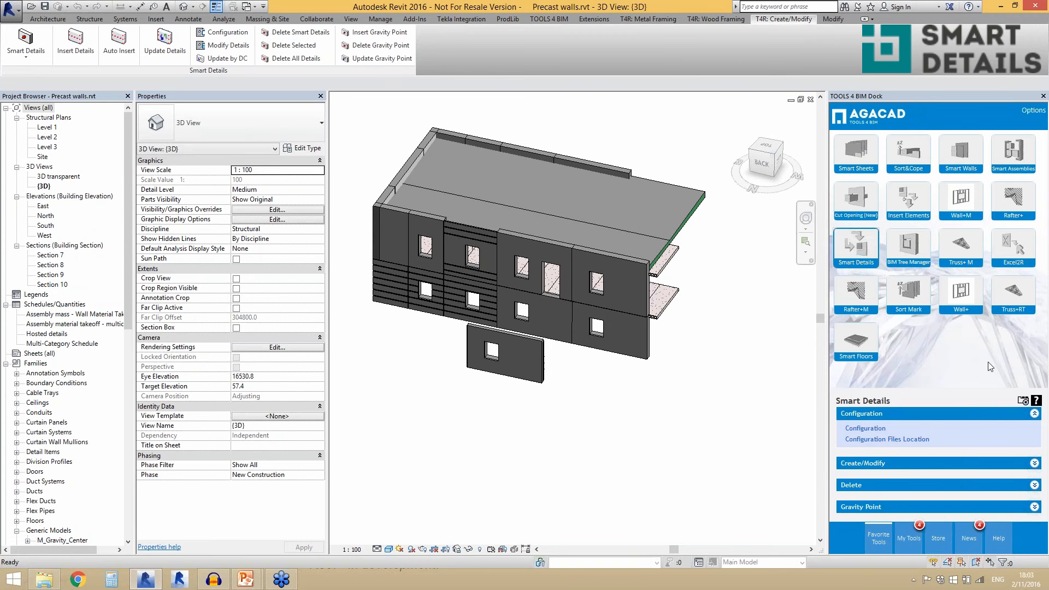
{"action": "left_click", "coordinate": [1023, 401]}
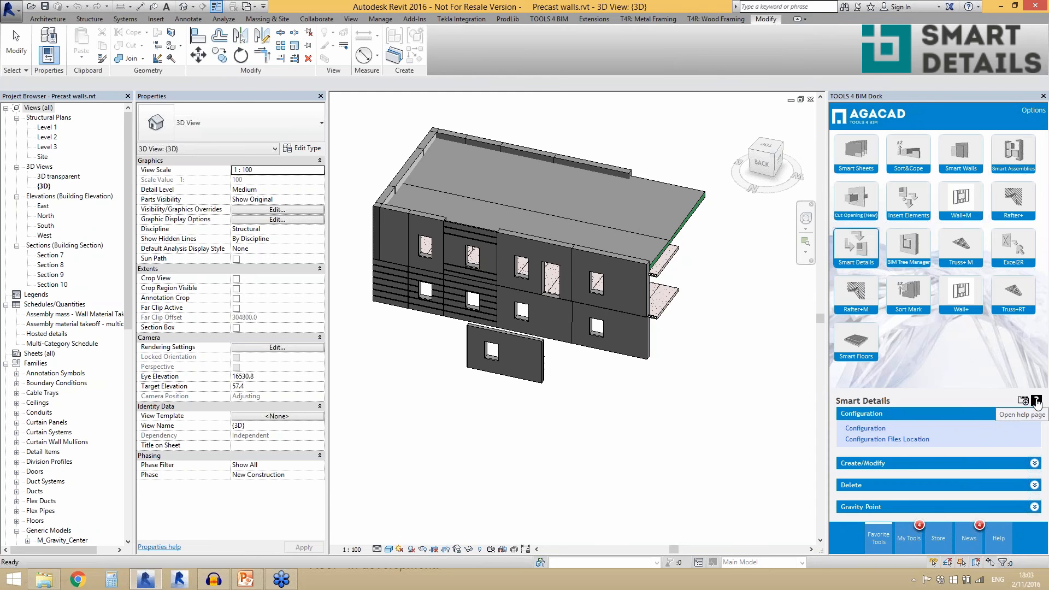
- Open the Smart Details eHelp page, look over its webinars, technical documentation and sample projects, and close the browser
{"action": "left_click", "coordinate": [1036, 403]}
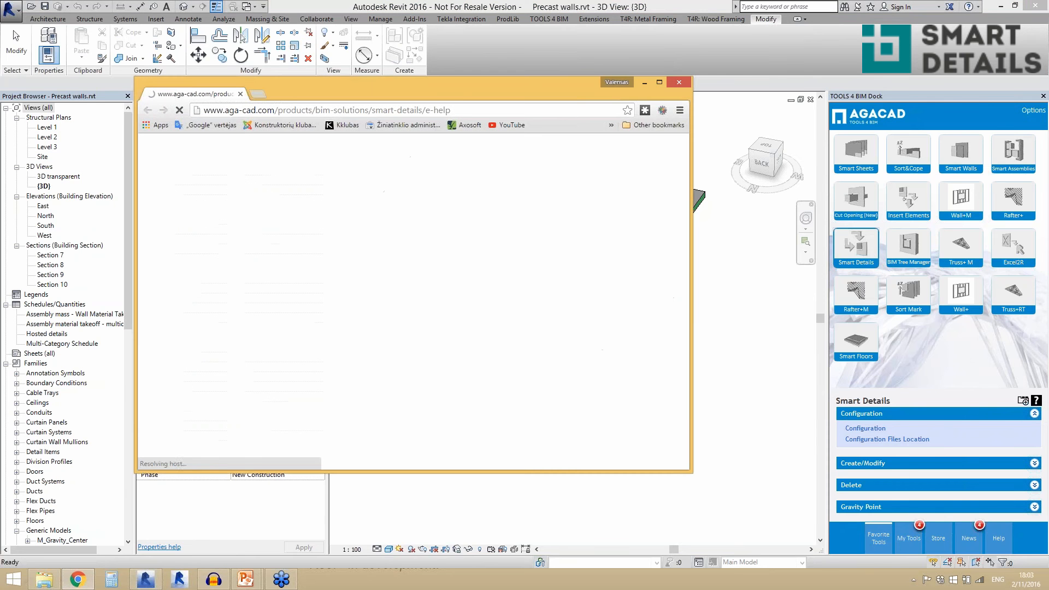
{"action": "double_click", "coordinate": [463, 82]}
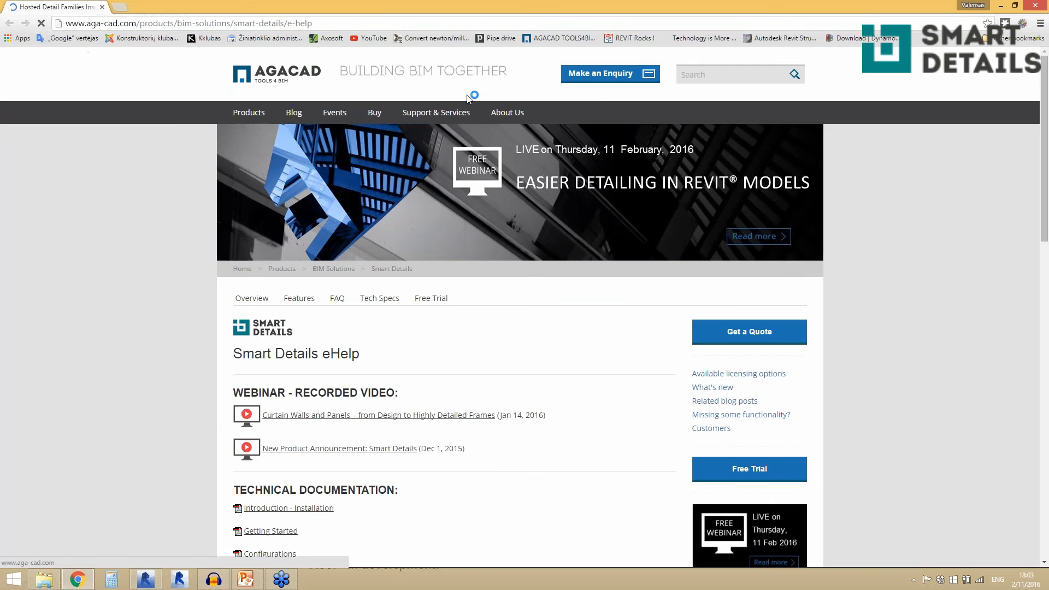
{"action": "scroll", "coordinate": [203, 284], "scroll_direction": "down", "scroll_amount": 3}
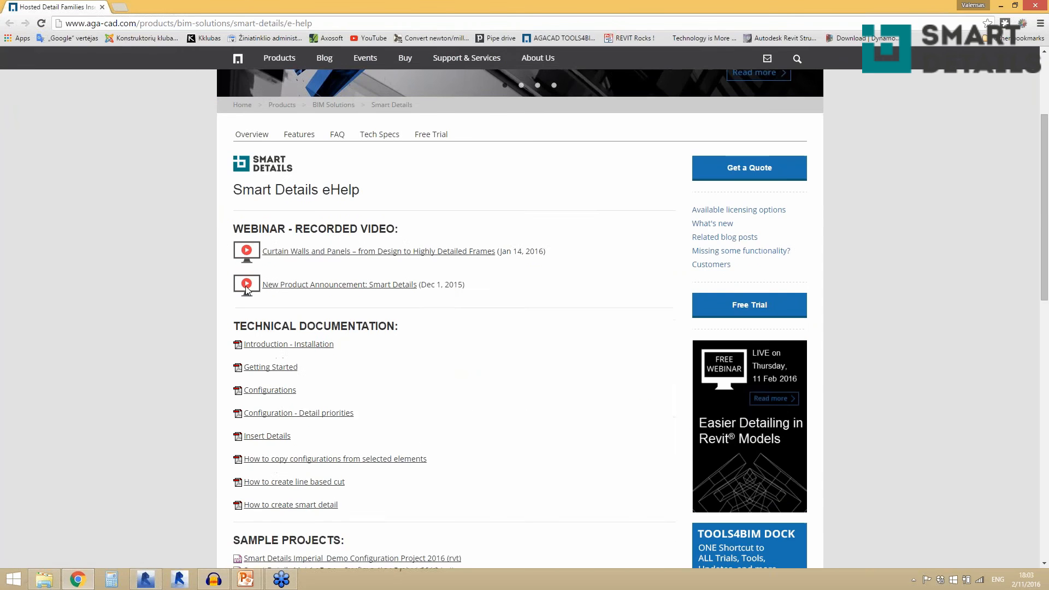
{"action": "scroll", "coordinate": [355, 295], "scroll_direction": "down", "scroll_amount": 2}
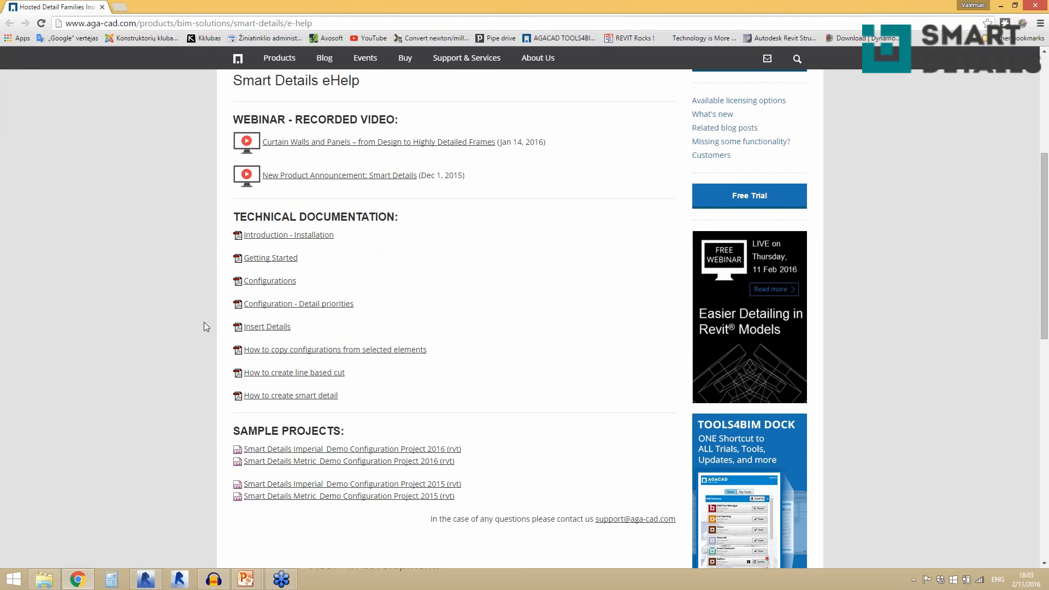
{"action": "scroll", "coordinate": [325, 426], "scroll_direction": "down", "scroll_amount": 2}
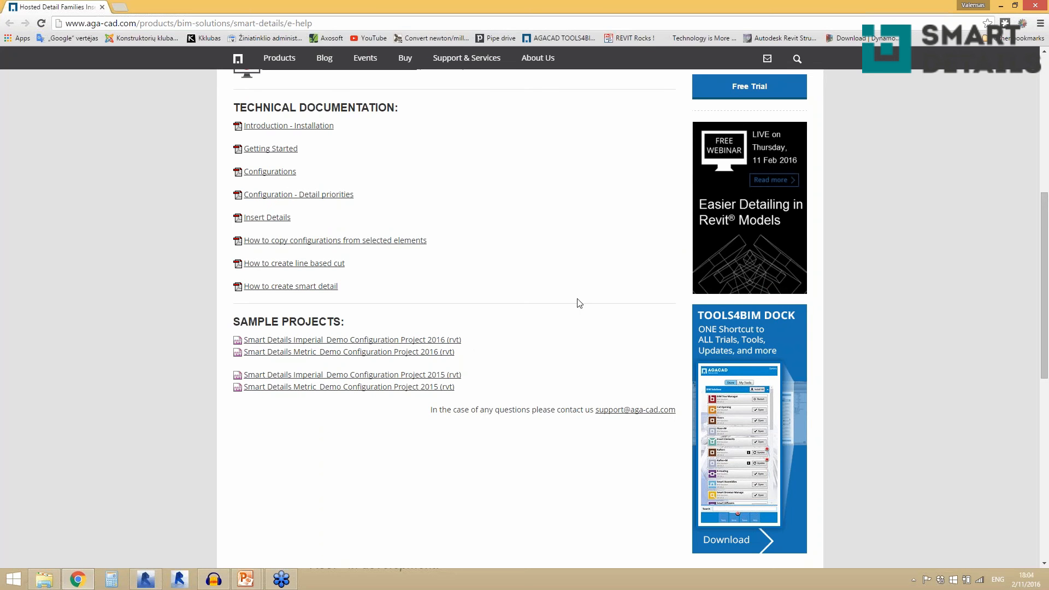
{"action": "left_click", "coordinate": [1034, 5]}
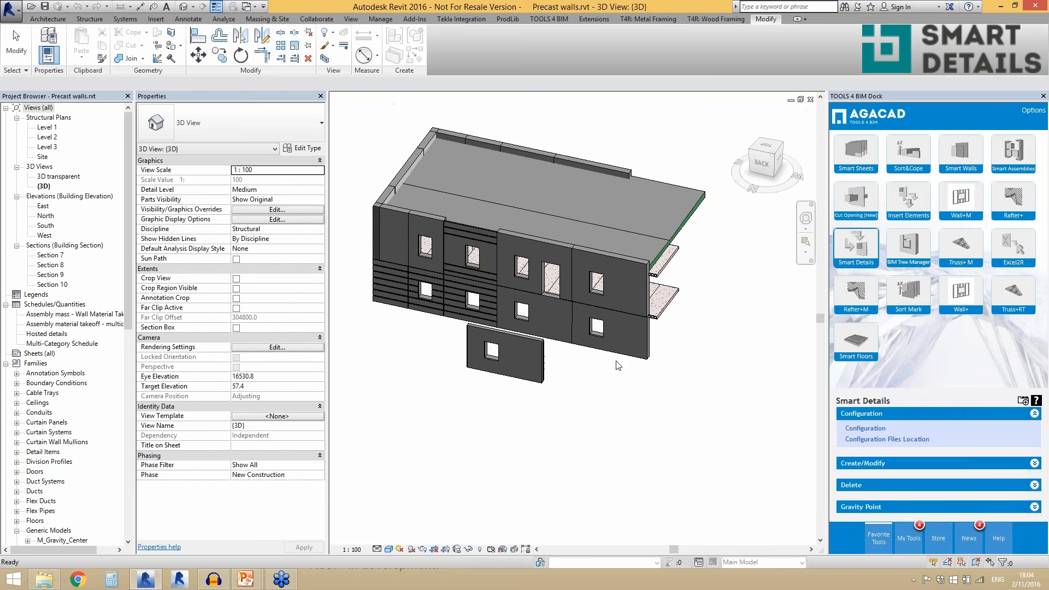
- Review the Create/Modify, Delete and Gravity Point command groups of Smart Details
{"action": "key", "text": "ctrl+Left"}
{"action": "middle_click_drag", "start_coordinate": [632, 387], "coordinate": [738, 424], "text": "shift"}
{"action": "left_click", "coordinate": [739, 424]}
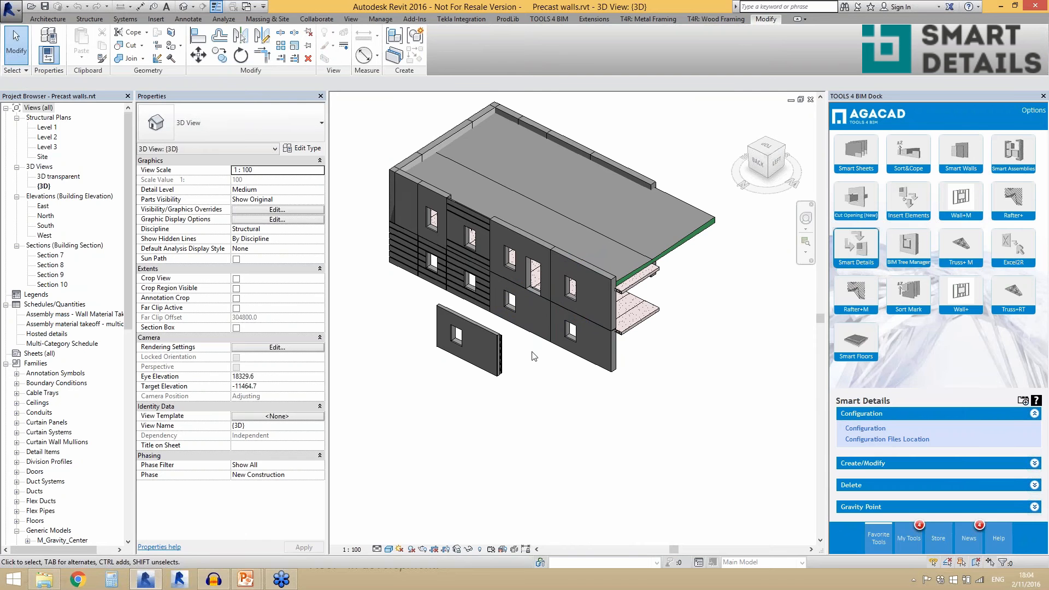
{"action": "left_click", "coordinate": [864, 464]}
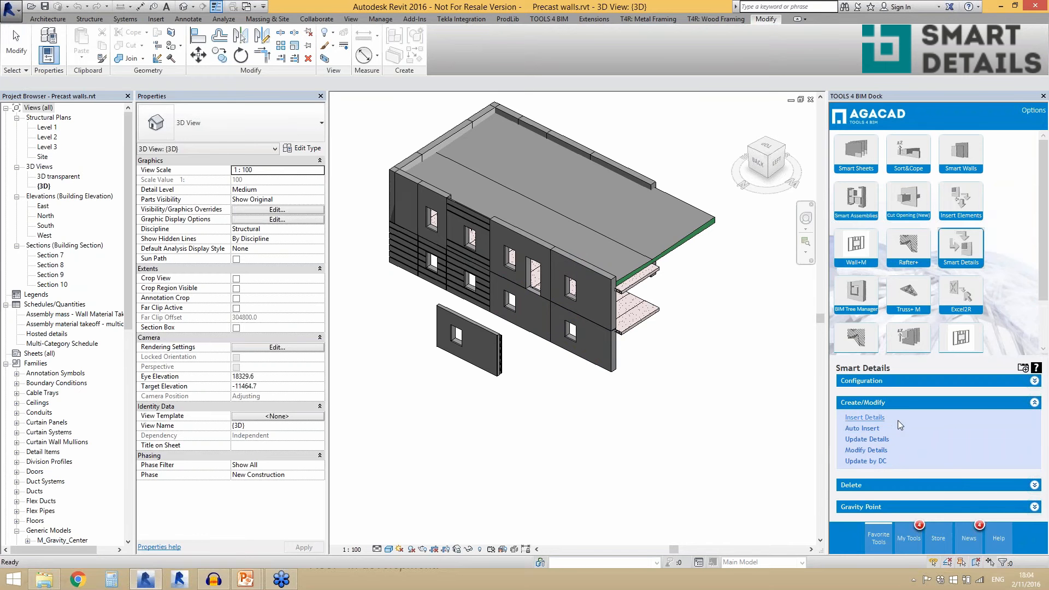
{"action": "left_click", "coordinate": [860, 486]}
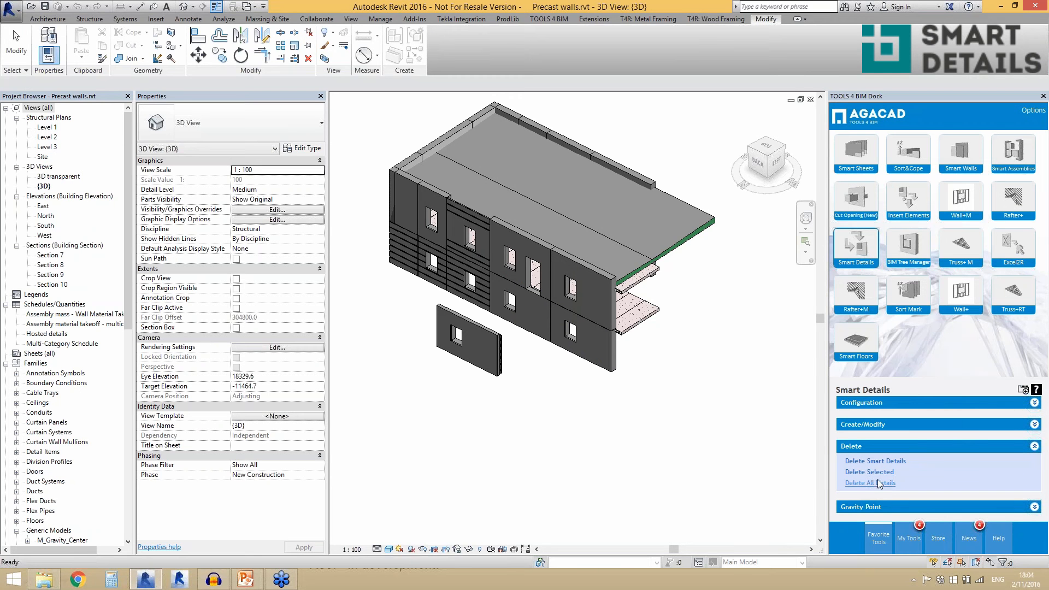
{"action": "left_click", "coordinate": [851, 509]}
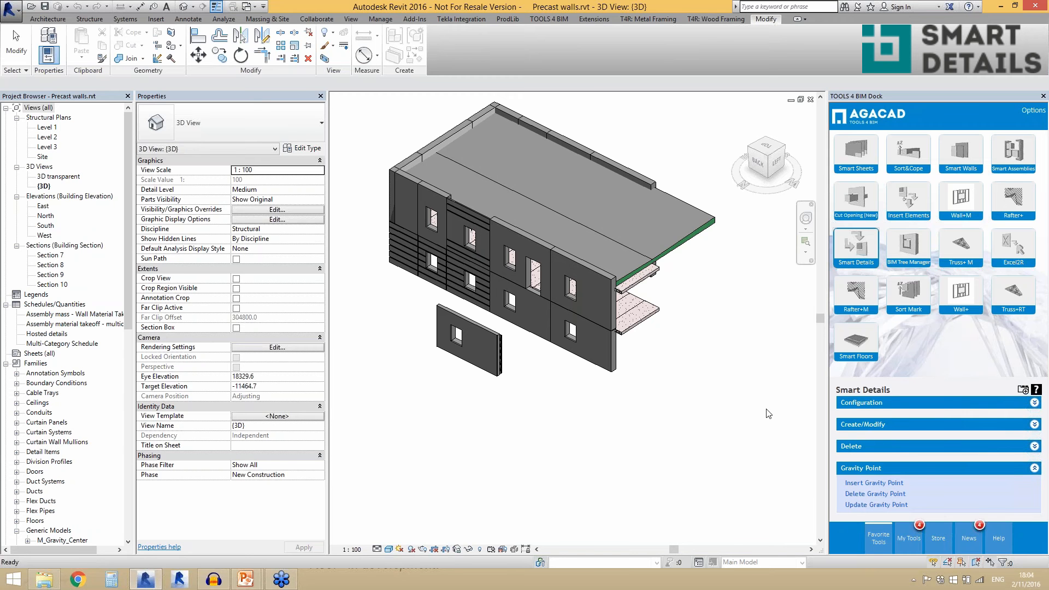
- Open the Smart Details configuration dialog with no wall selected in the model
{"action": "left_click", "coordinate": [863, 405]}
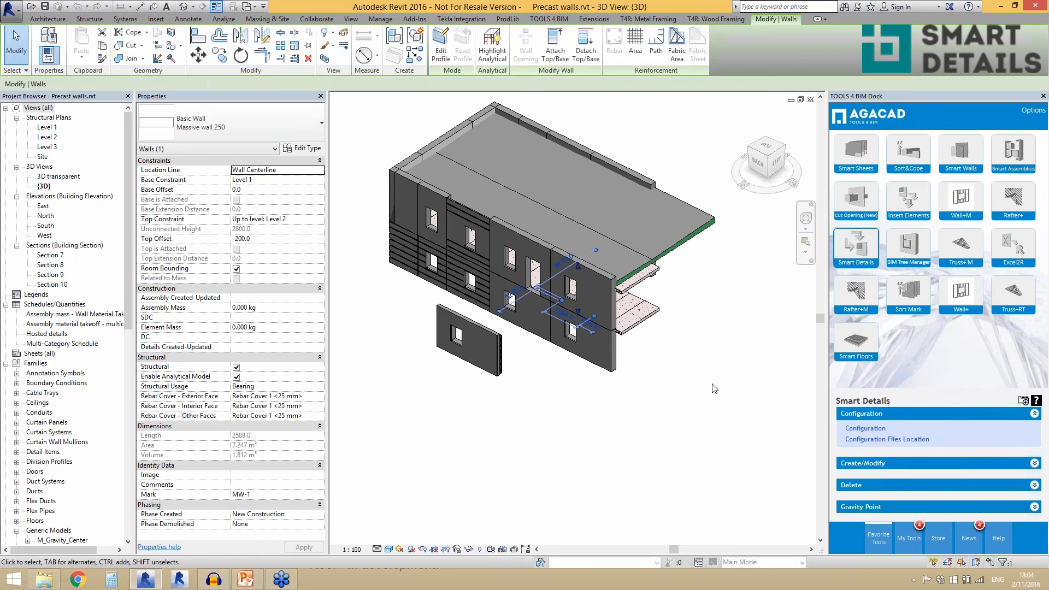
{"action": "left_click", "coordinate": [710, 386]}
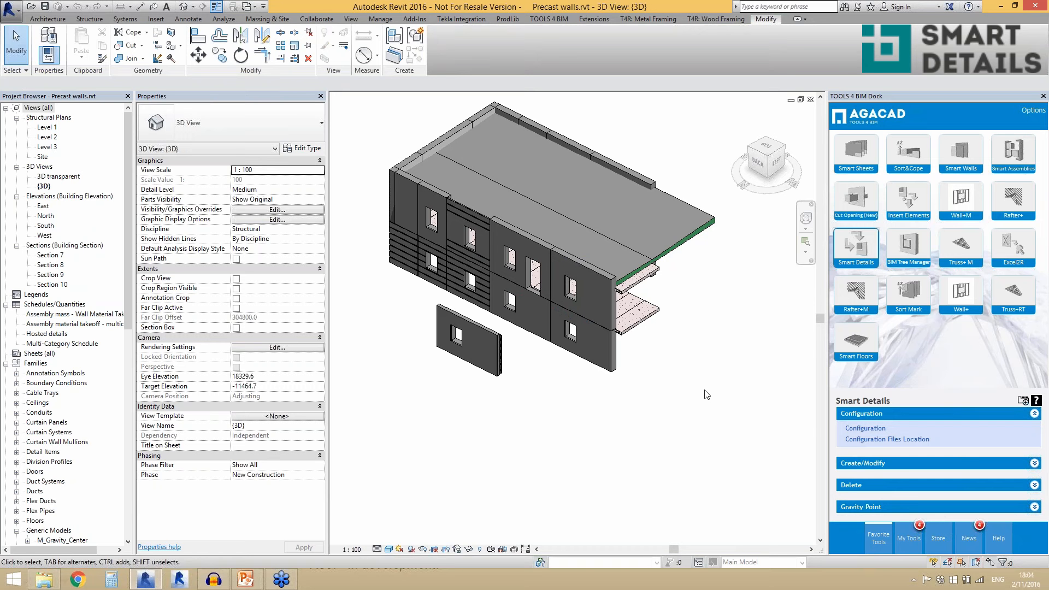
{"action": "left_click", "coordinate": [851, 433]}
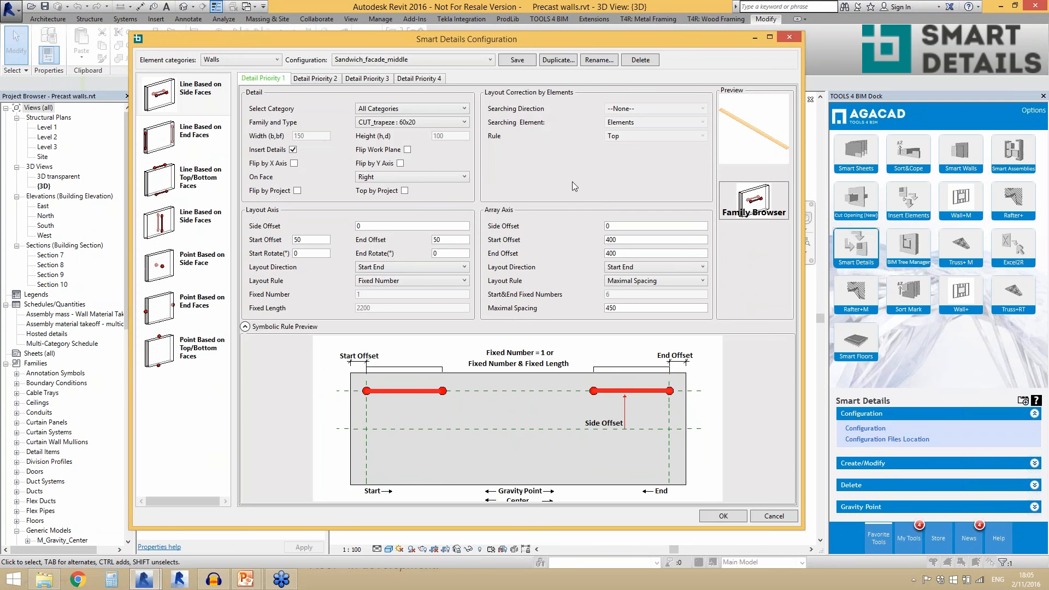
- Review which element categories Smart Details can be configured for, keeping Walls as the category
{"action": "left_click", "coordinate": [271, 60]}
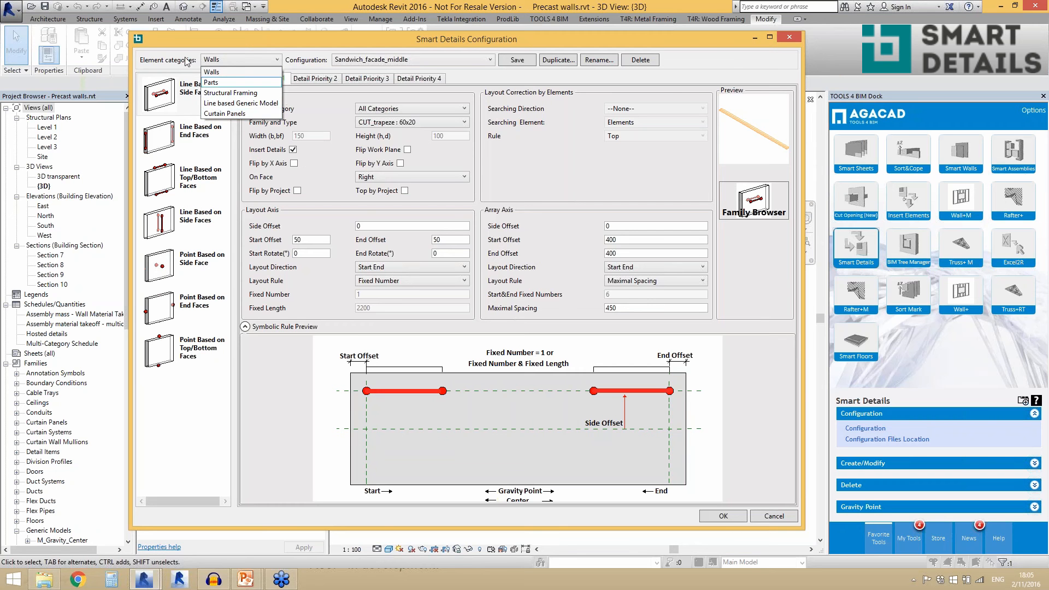
{"action": "left_click", "coordinate": [231, 72]}
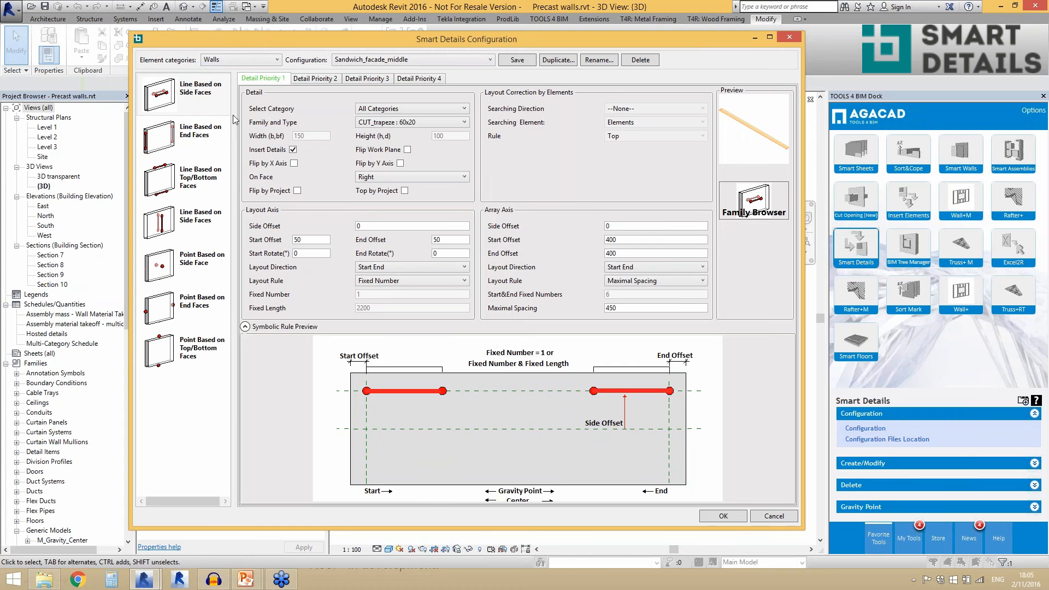
{"action": "left_click", "coordinate": [244, 59]}
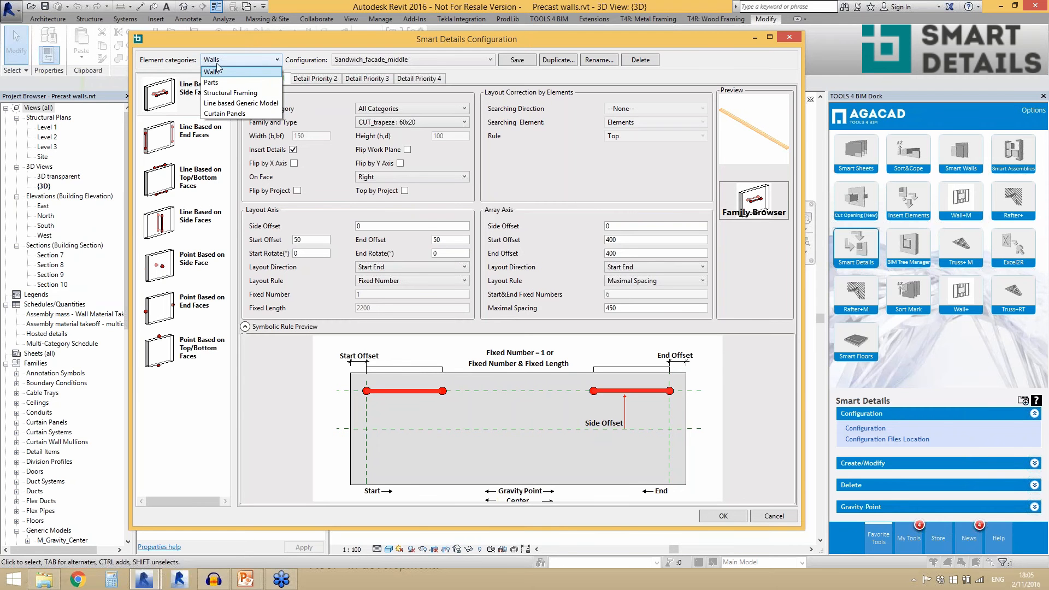
{"action": "left_click", "coordinate": [165, 60]}
{"action": "left_click", "coordinate": [252, 63]}
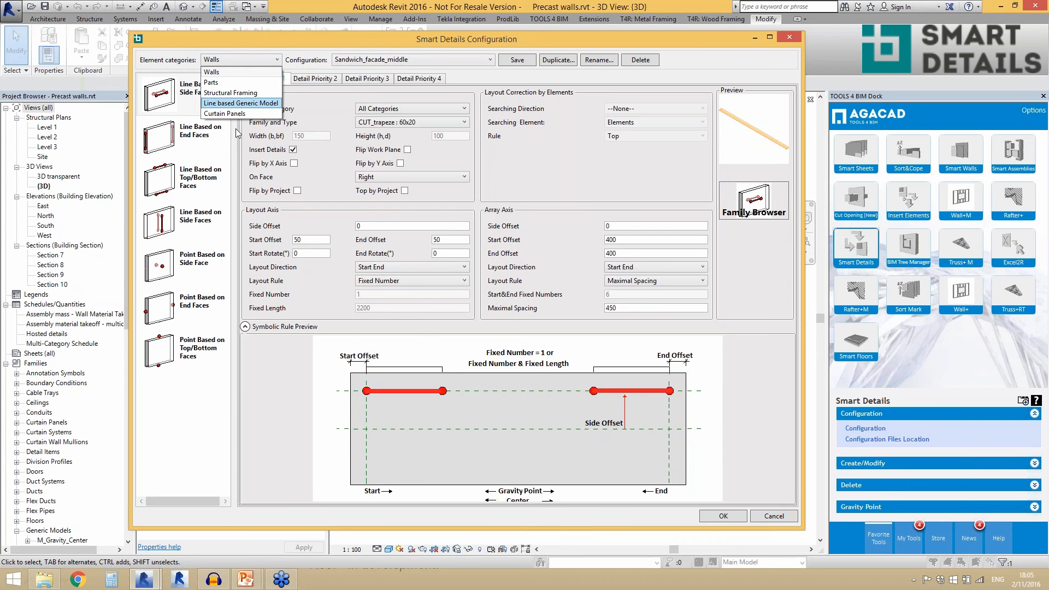
{"action": "left_click", "coordinate": [242, 150]}
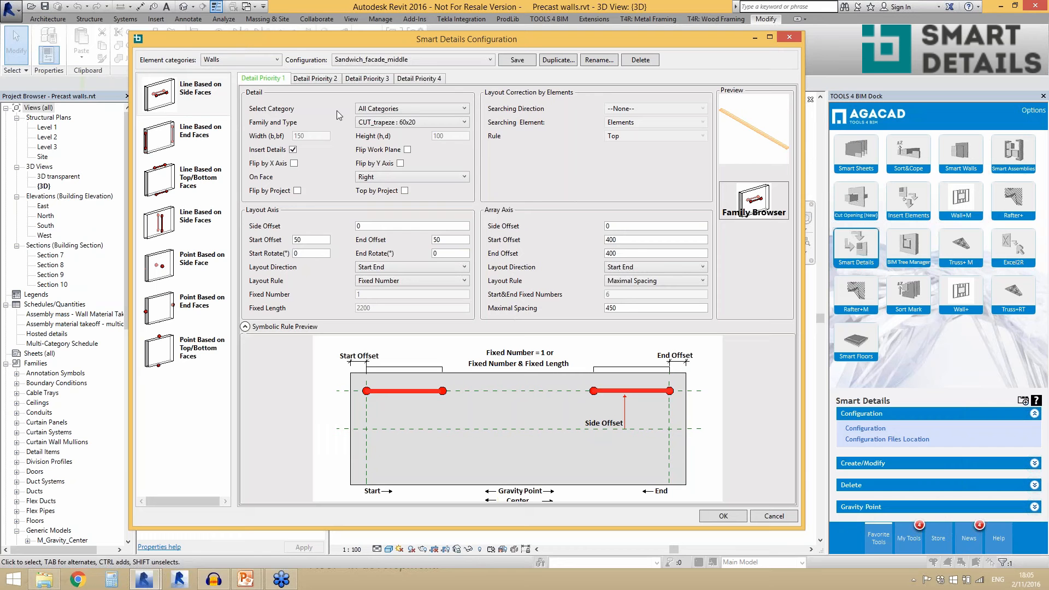
- Review which detail categories can be chosen for the first detail priority, keeping All Categories
{"action": "left_click", "coordinate": [380, 109]}
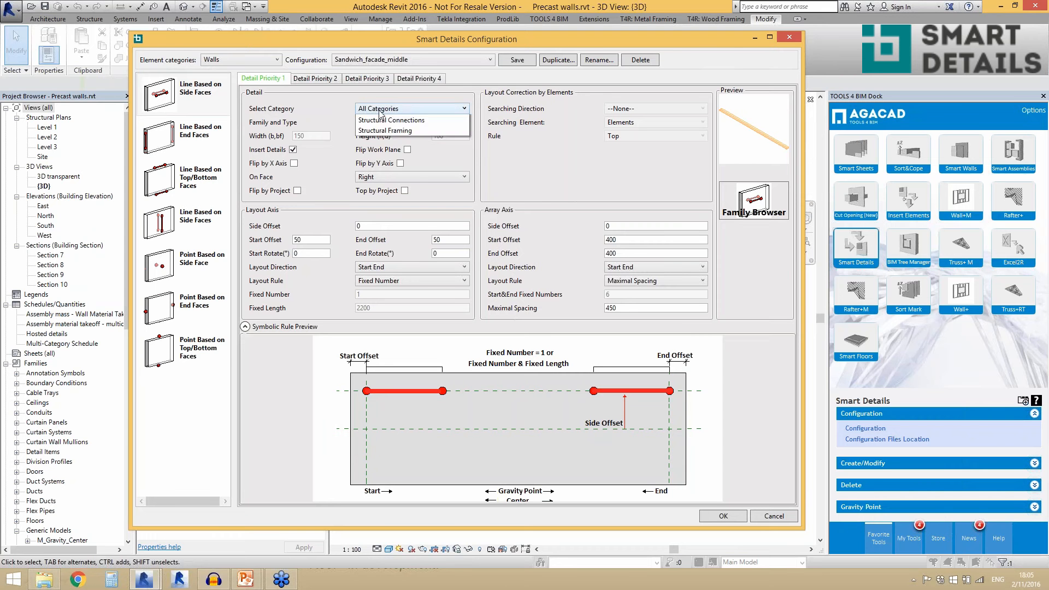
{"action": "left_click", "coordinate": [381, 111]}
{"action": "left_click", "coordinate": [385, 109]}
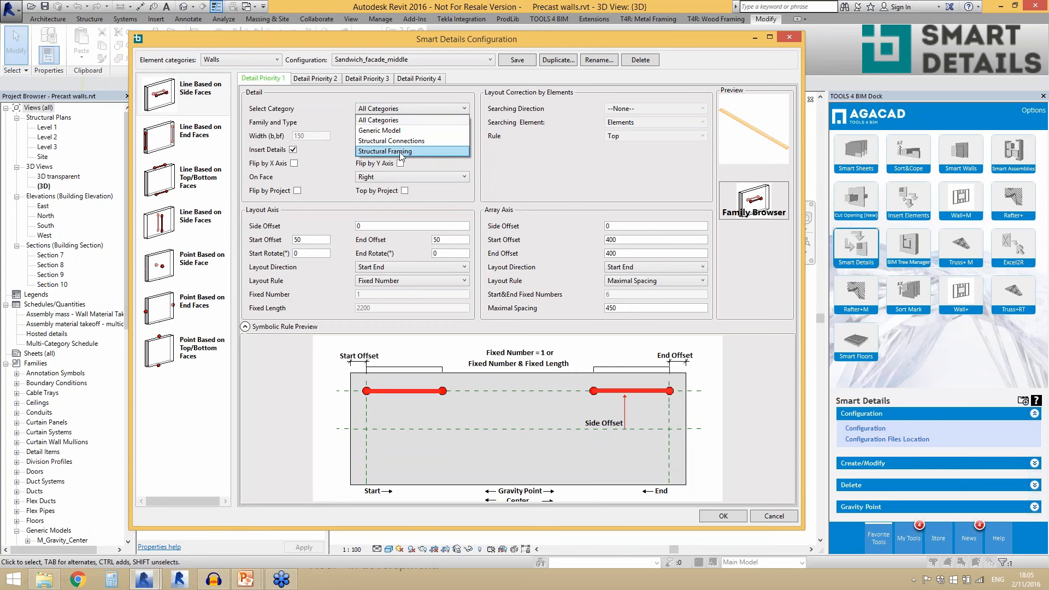
{"action": "left_click", "coordinate": [332, 112]}
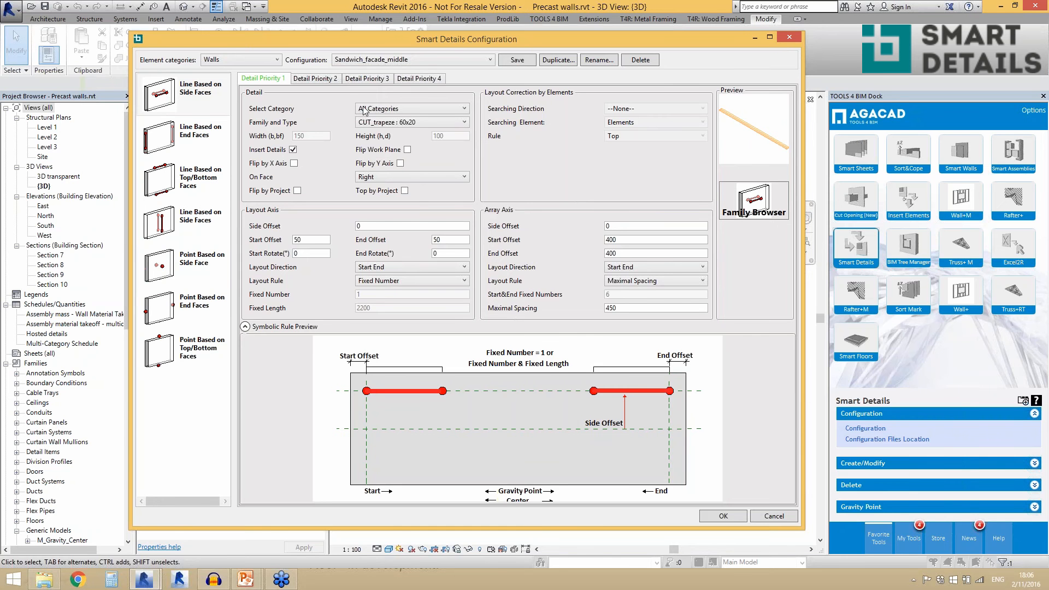
- Review the element categories and saved wall configurations, keeping Walls and Sandwich_facade_middle
{"action": "mouse_move", "coordinate": [431, 44]}
{"action": "left_mouse_down"}
{"action": "mouse_move", "coordinate": [490, 277]}
{"action": "mouse_move", "coordinate": [419, 441]}
{"action": "mouse_move", "coordinate": [420, 127]}
{"action": "mouse_move", "coordinate": [490, 367]}
{"action": "mouse_move", "coordinate": [441, 60]}
{"action": "mouse_move", "coordinate": [427, 61]}
{"action": "left_mouse_up"}
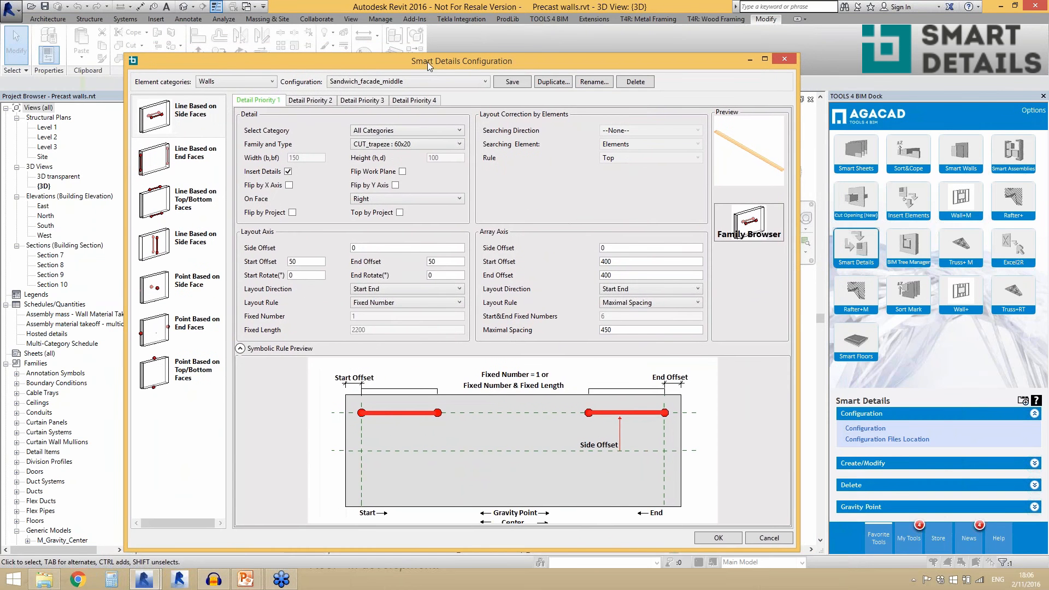
{"action": "left_click", "coordinate": [242, 82]}
{"action": "left_click", "coordinate": [224, 94]}
{"action": "left_click", "coordinate": [389, 82]}
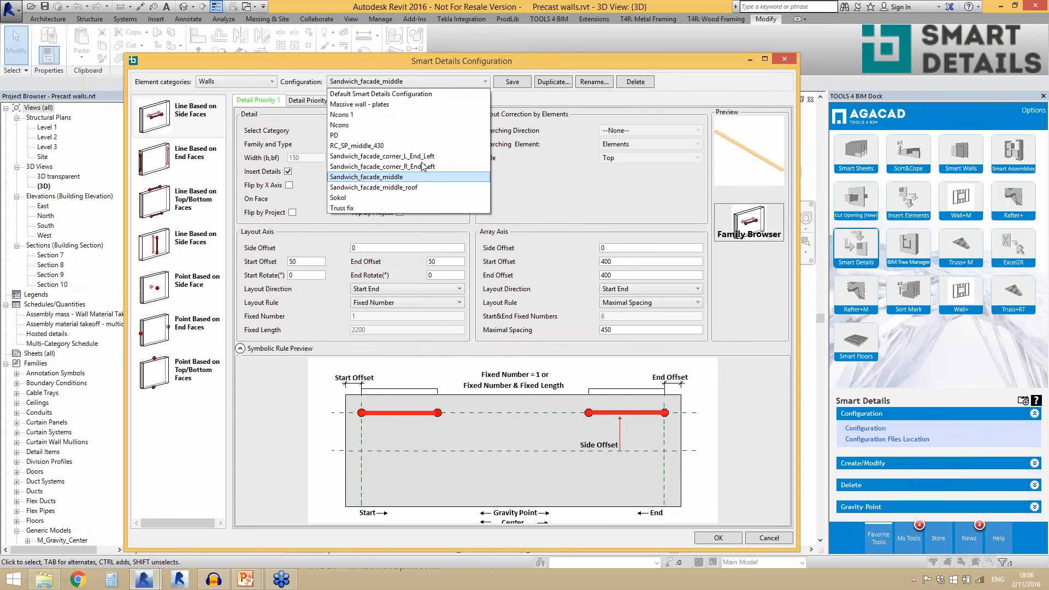
{"action": "left_click", "coordinate": [526, 104]}
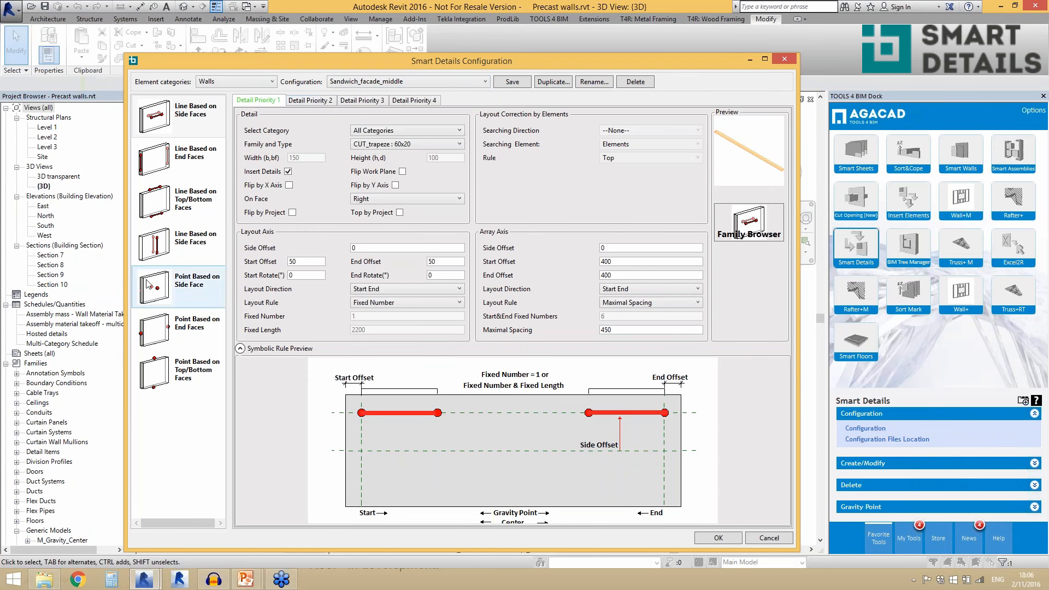
- Compare the Line Based on End Faces settings with those of Line Based on Side Faces, ending on the side faces type
{"action": "left_click", "coordinate": [194, 158]}
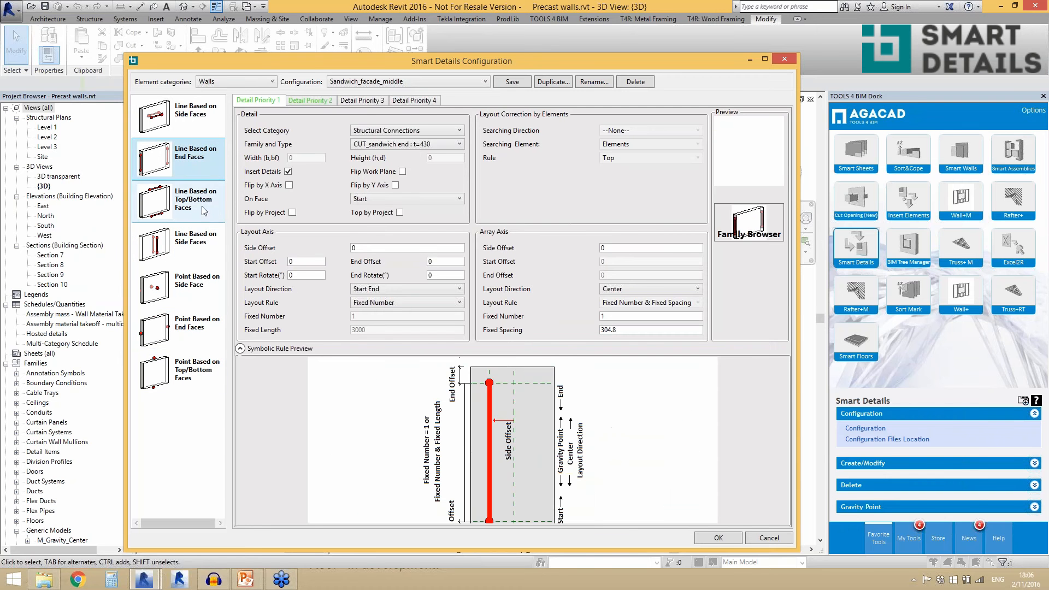
{"action": "left_click", "coordinate": [185, 129]}
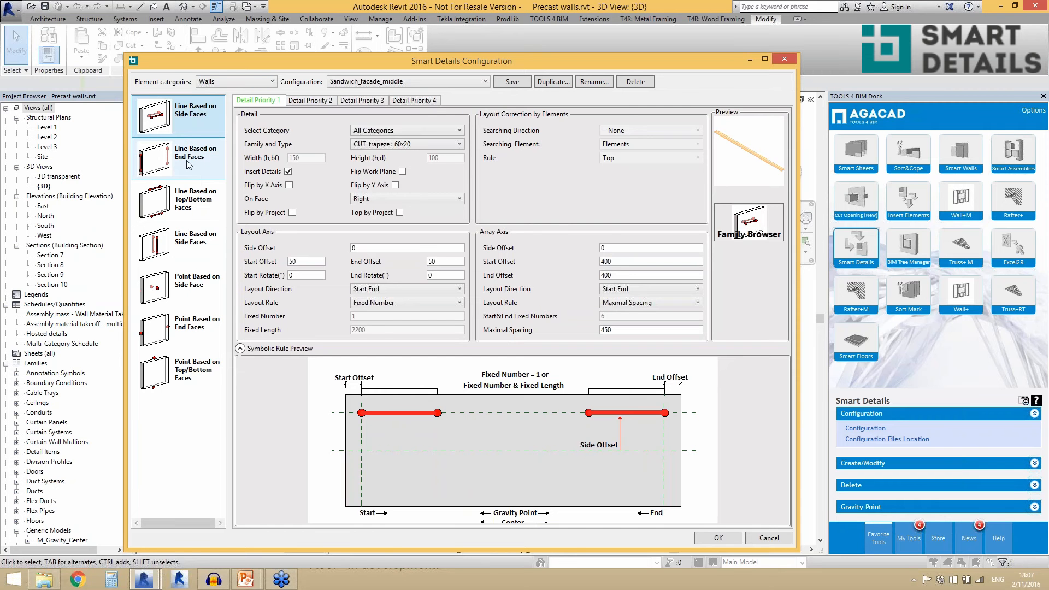
{"action": "left_click", "coordinate": [134, 164]}
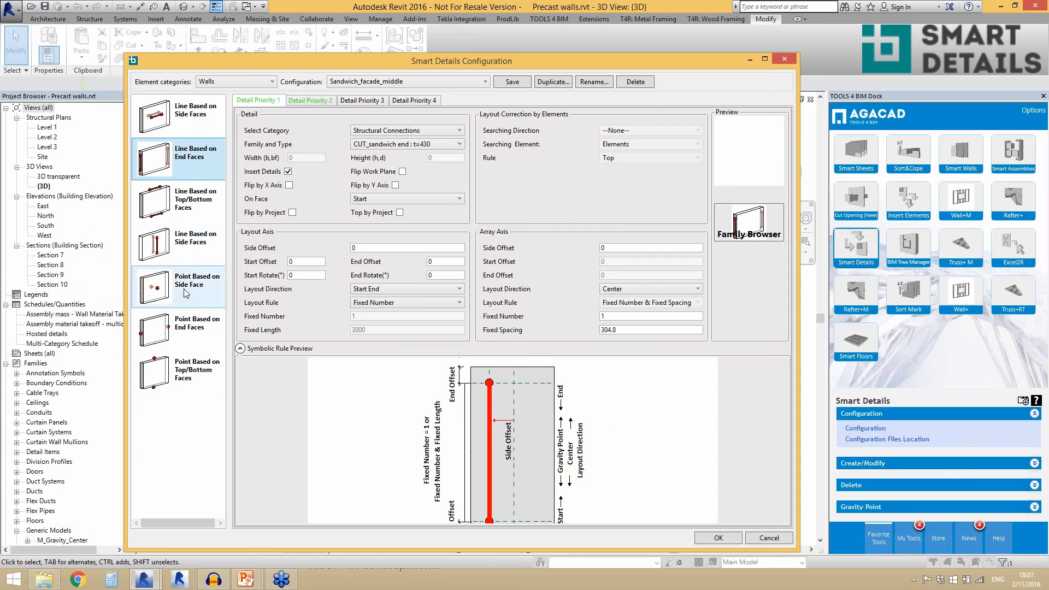
{"action": "left_click", "coordinate": [185, 124]}
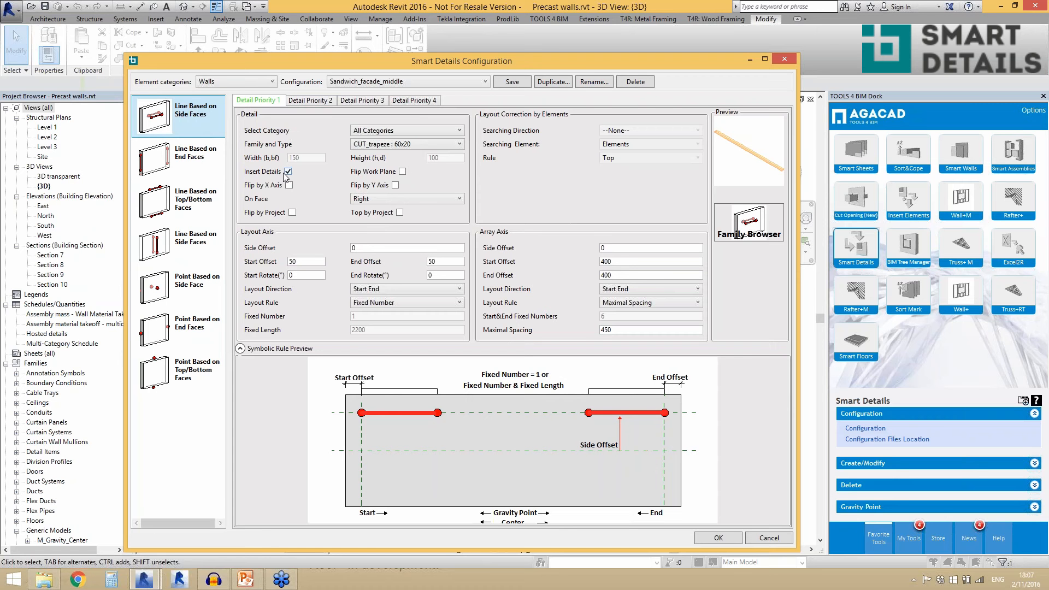
- Set the Family and Type of Detail Priority 1 to CUT_fillet : CUT_fillet, keeping Insert Details enabled
{"action": "left_click", "coordinate": [399, 145]}
{"action": "left_click", "coordinate": [385, 149]}
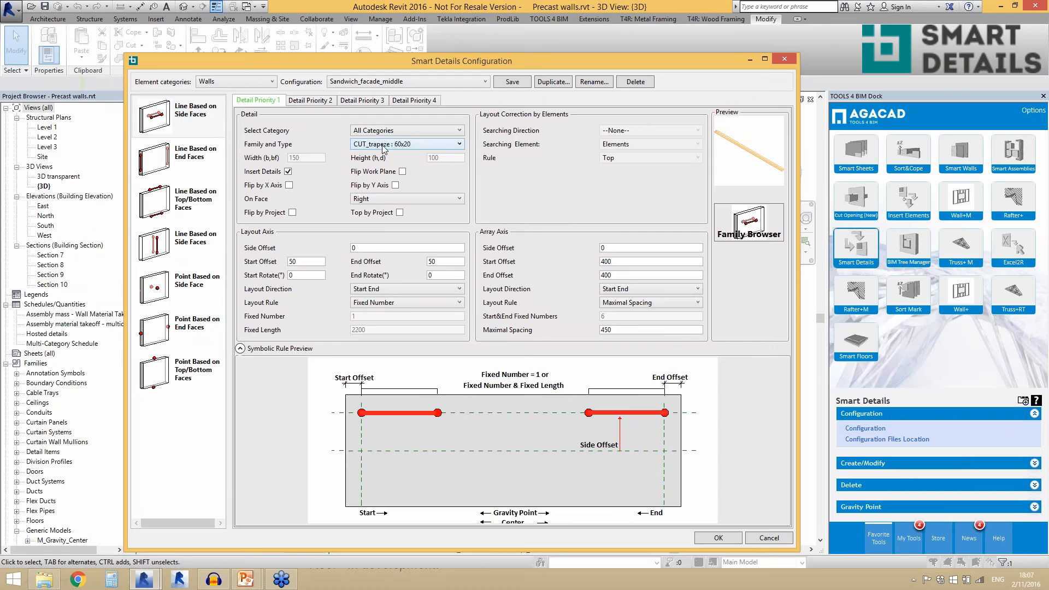
{"action": "left_click", "coordinate": [289, 172]}
{"action": "left_click", "coordinate": [289, 172]}
{"action": "left_click", "coordinate": [359, 148]}
{"action": "left_click", "coordinate": [373, 156]}
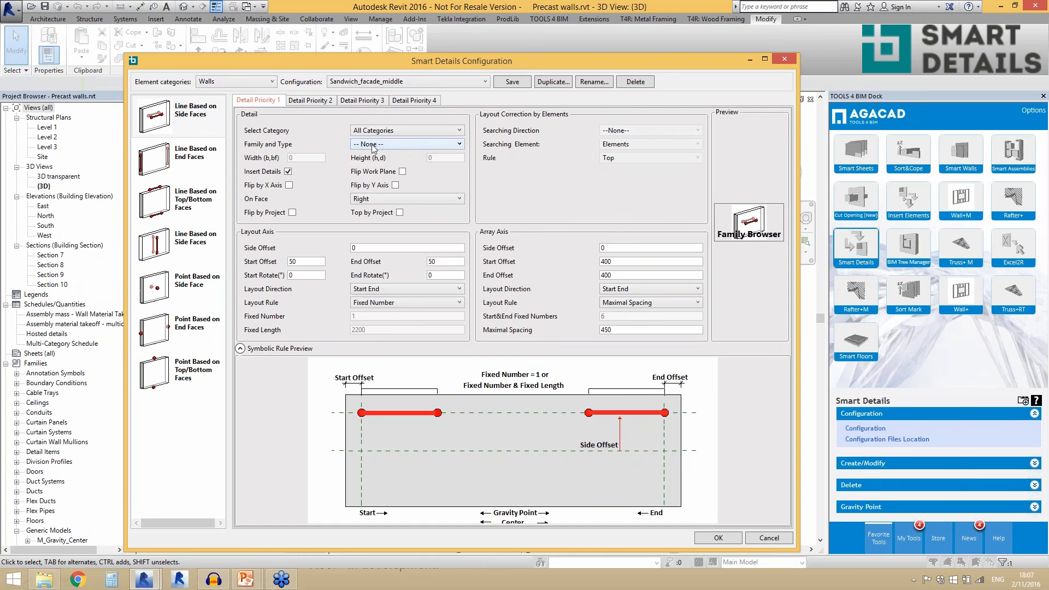
{"action": "left_click", "coordinate": [372, 145]}
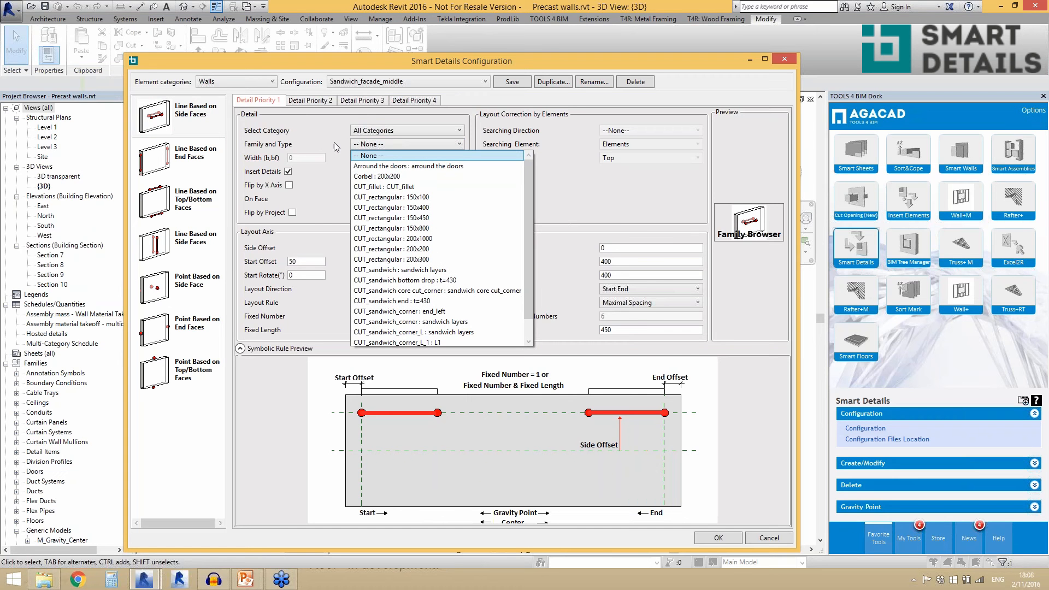
{"action": "left_click", "coordinate": [447, 187]}
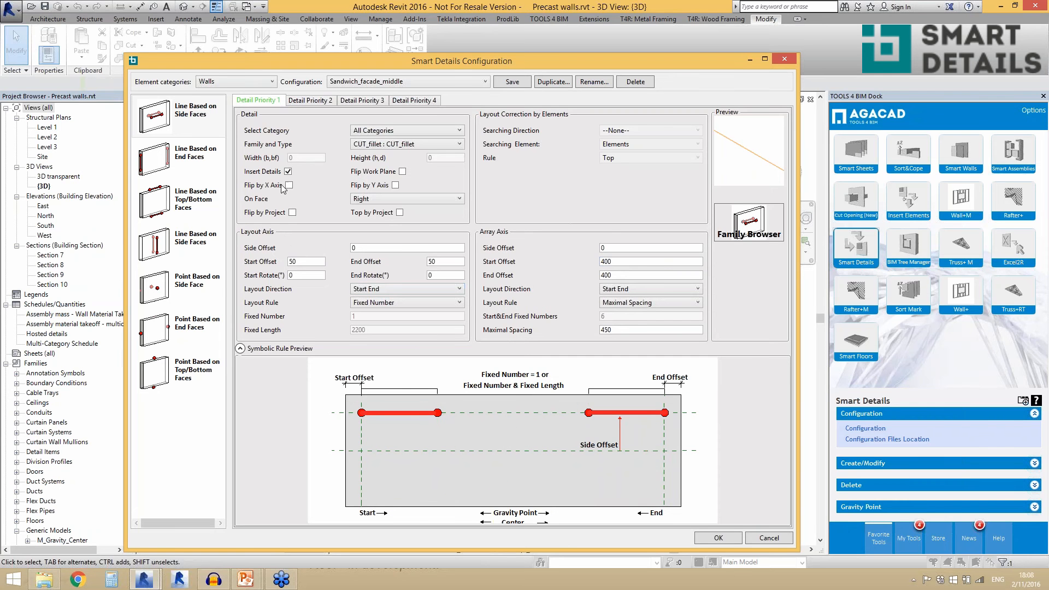
- Look through the family types available for Detail Priority 1 without changing the selected one
{"action": "left_click", "coordinate": [362, 147]}
{"action": "left_click", "coordinate": [362, 149]}
{"action": "left_click", "coordinate": [748, 216]}
{"action": "left_click", "coordinate": [447, 148]}
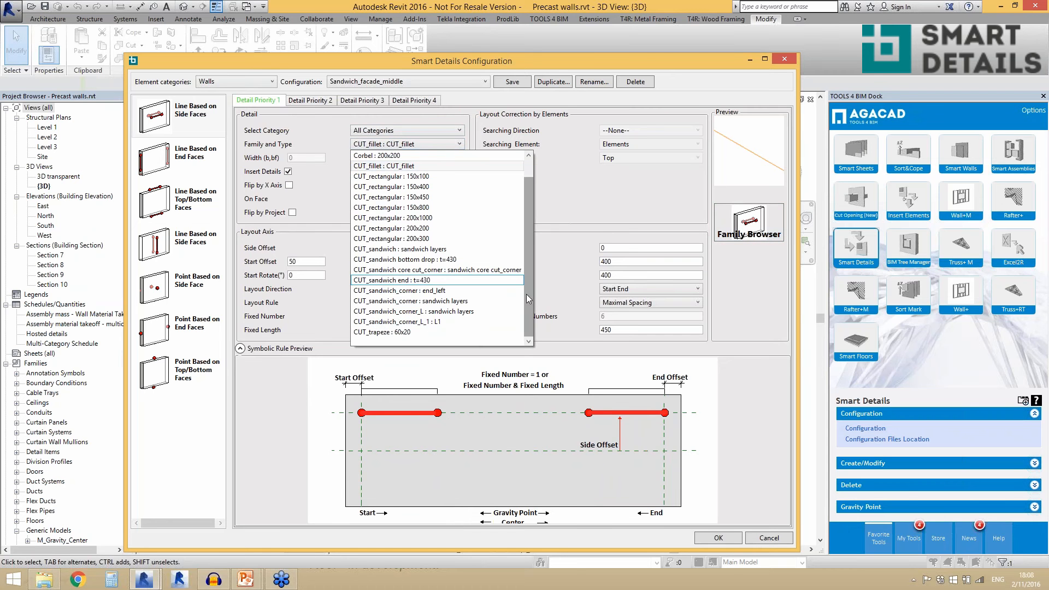
{"action": "left_click_drag", "start_coordinate": [526, 294], "coordinate": [527, 248]}
{"action": "scroll", "coordinate": [529, 295], "scroll_direction": "down", "scroll_amount": 1}
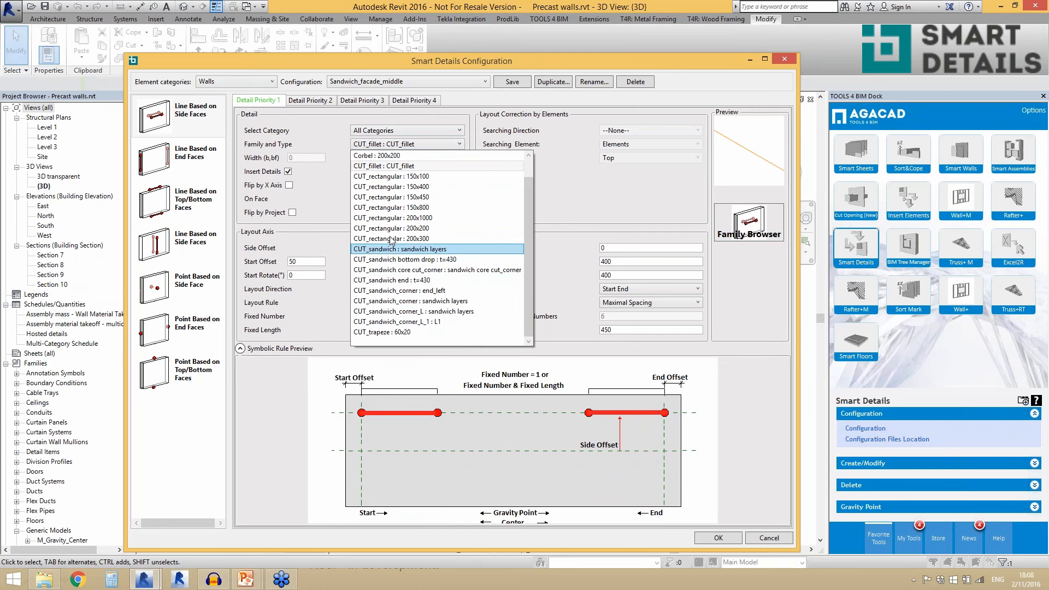
{"action": "left_click", "coordinate": [597, 195]}
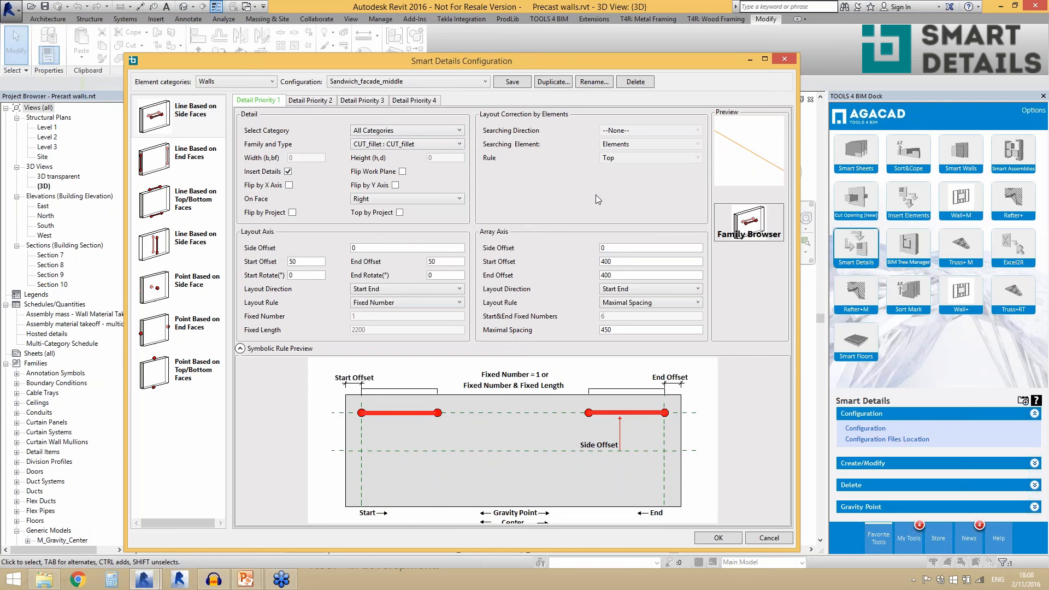
- Browse the Structural Framing and Structural Connections previews in the Family Browser and cancel without choosing a family
{"action": "left_click", "coordinate": [748, 224]}
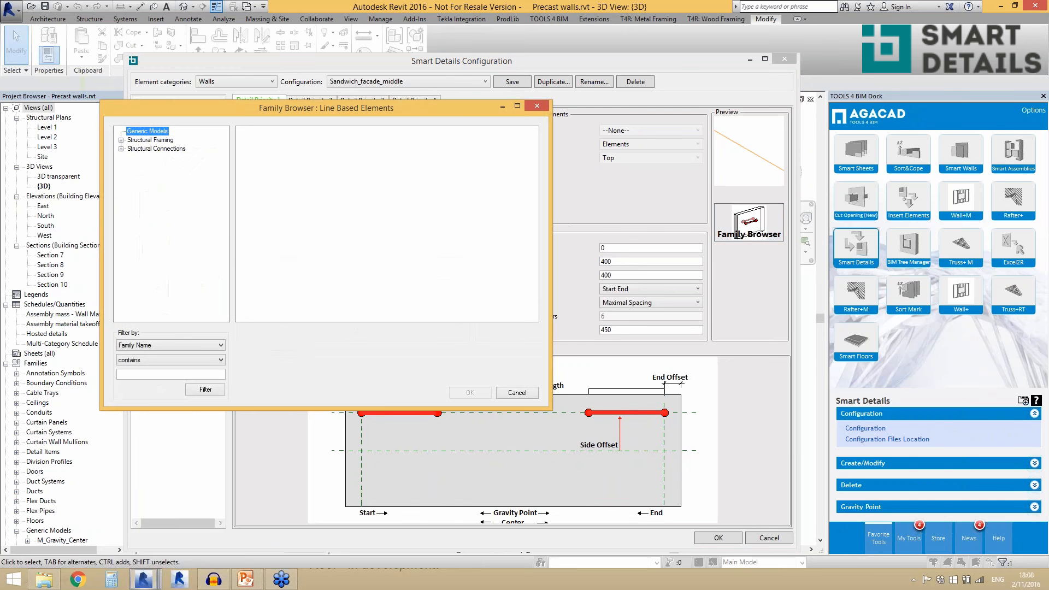
{"action": "double_click", "coordinate": [158, 140]}
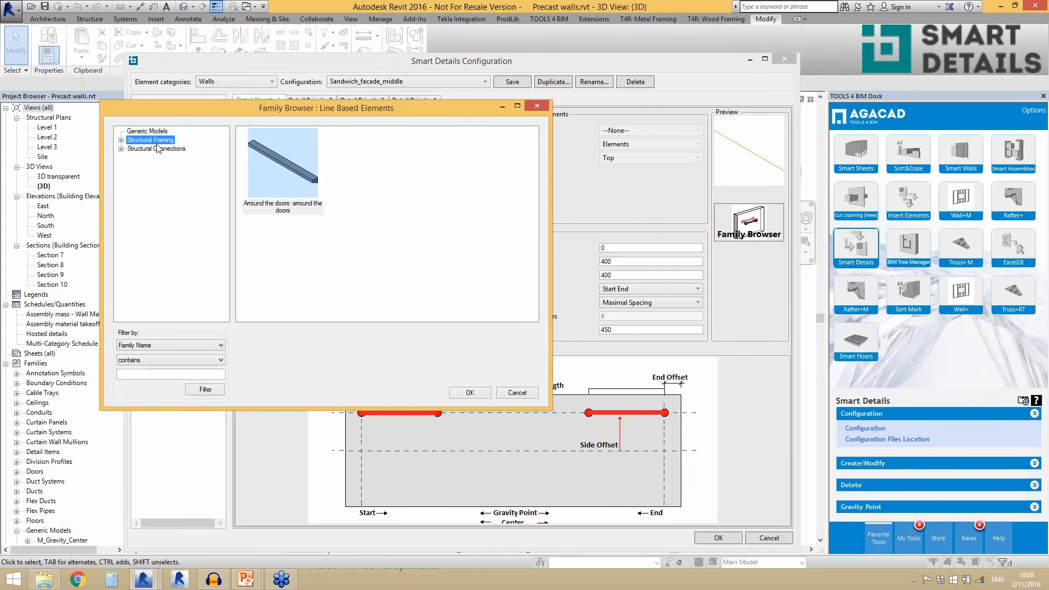
{"action": "left_click", "coordinate": [155, 158]}
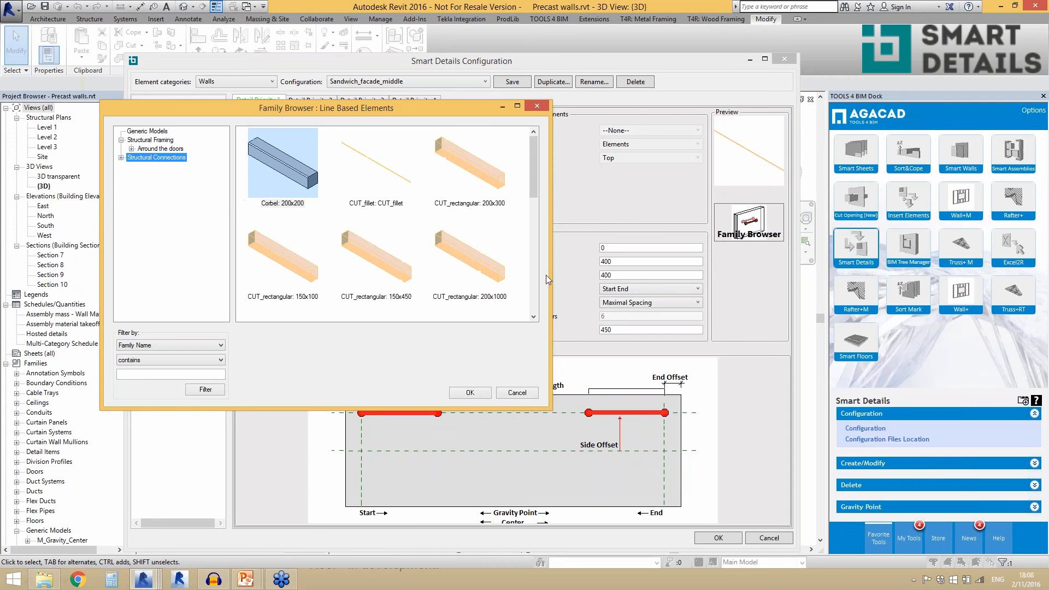
{"action": "left_click_drag", "start_coordinate": [531, 189], "coordinate": [548, 322]}
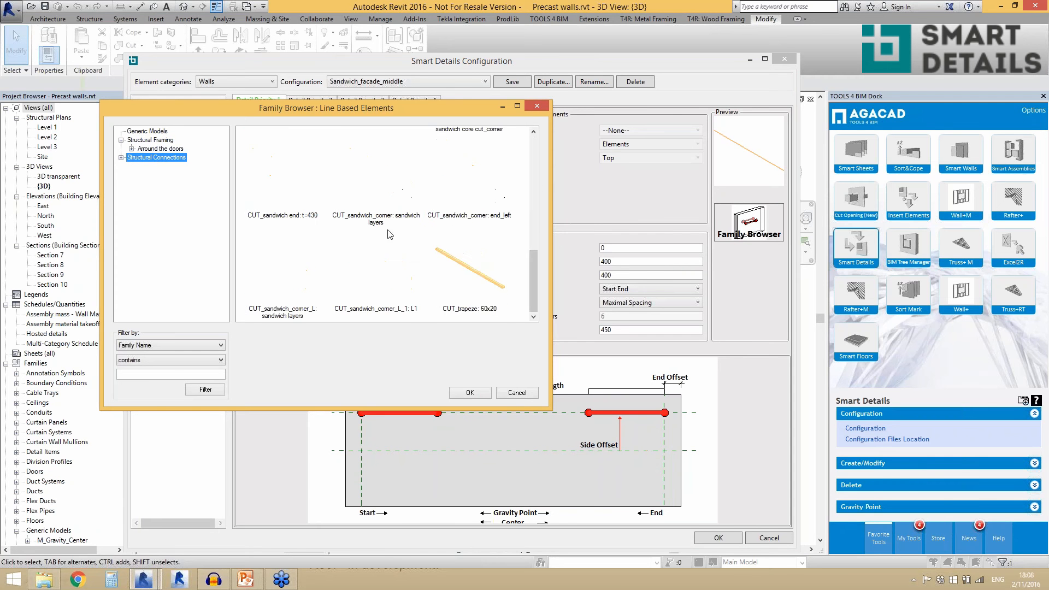
{"action": "left_click", "coordinate": [512, 395]}
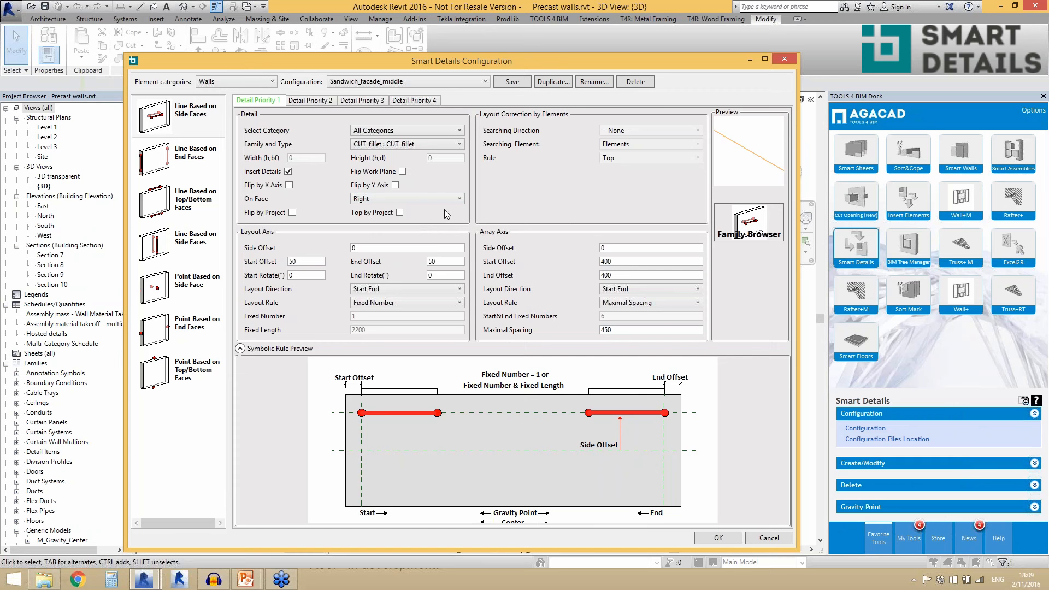
- Review the On Face options and the Layout Axis offset and direction settings, keeping Right and Start End
{"action": "left_click", "coordinate": [415, 200]}
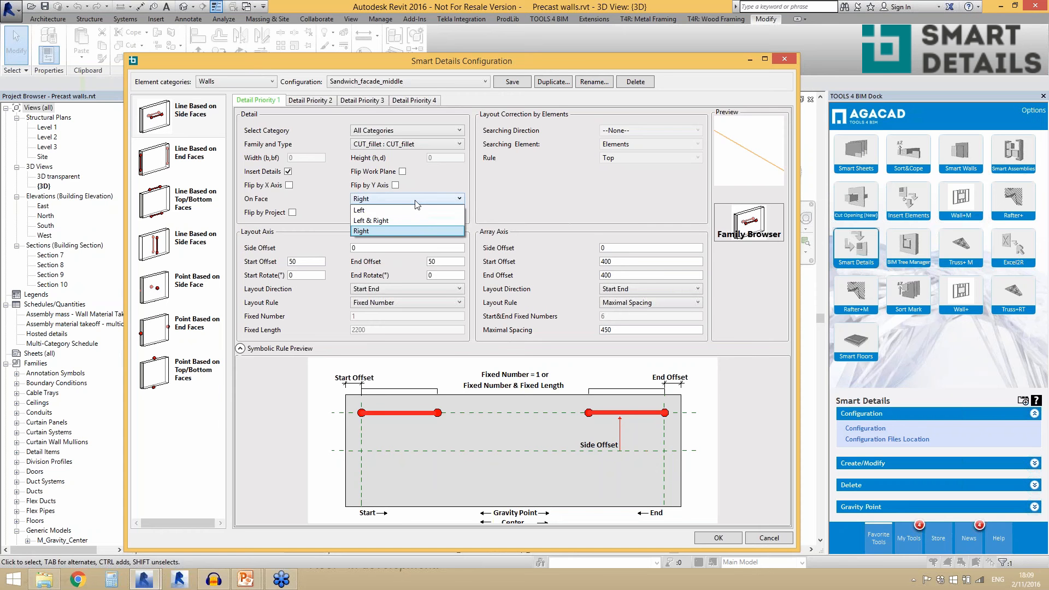
{"action": "left_click", "coordinate": [408, 233]}
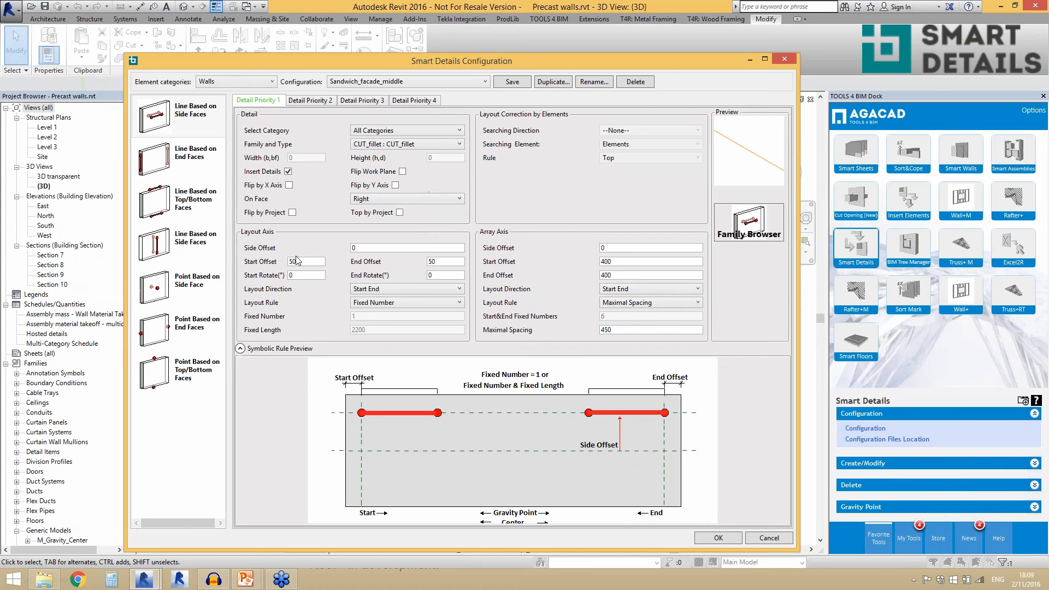
{"action": "left_click", "coordinate": [357, 248]}
{"action": "left_click", "coordinate": [375, 294]}
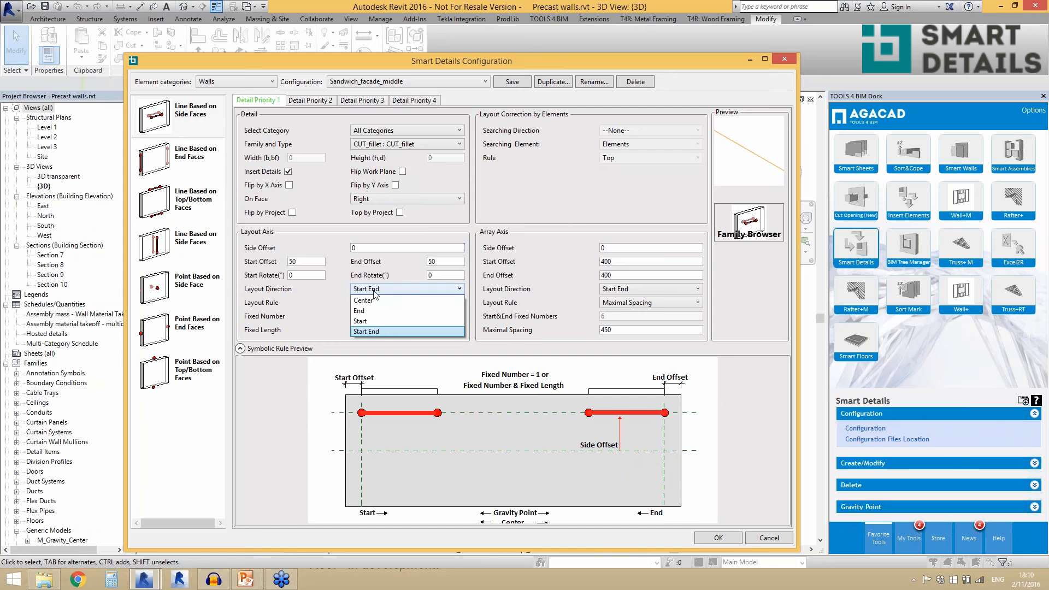
{"action": "left_click", "coordinate": [331, 297]}
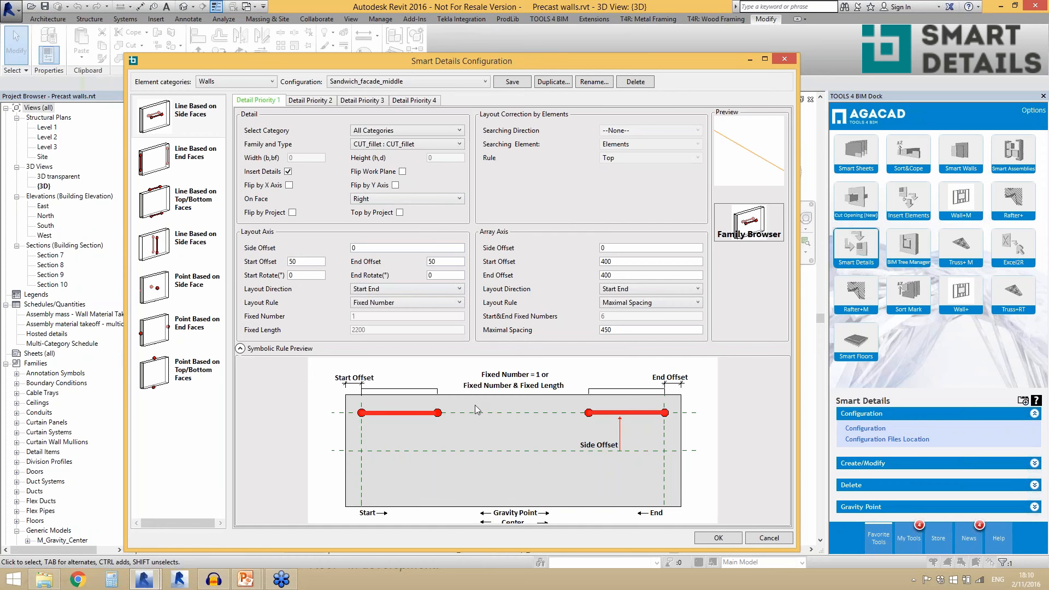
- Examine the Array Axis side offset, layout direction and layout rule options, keeping Start End and Maximal Spacing
{"action": "left_click", "coordinate": [628, 247]}
{"action": "left_click", "coordinate": [628, 245]}
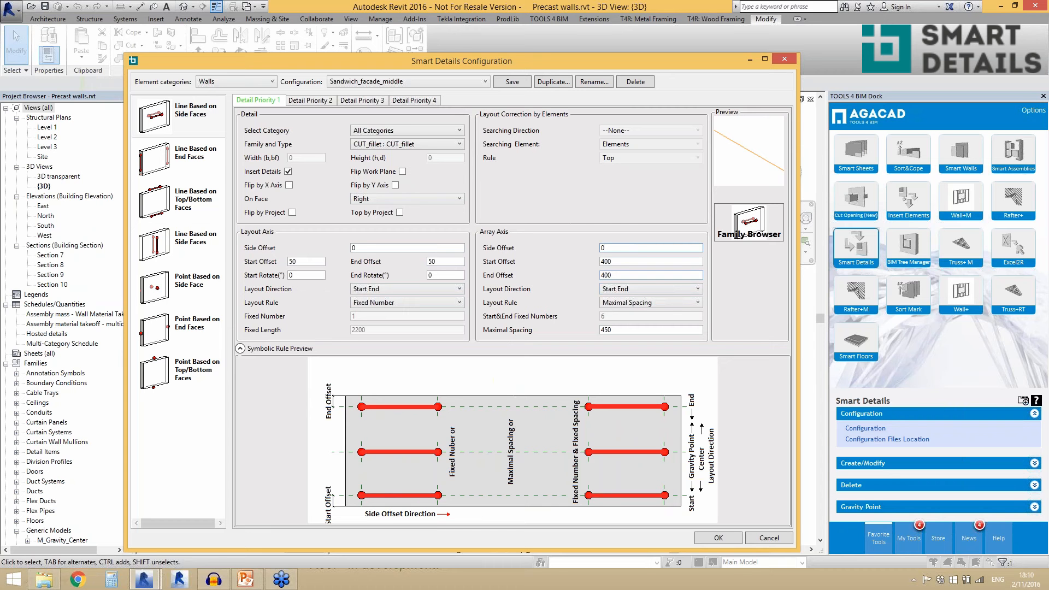
{"action": "left_click", "coordinate": [620, 293]}
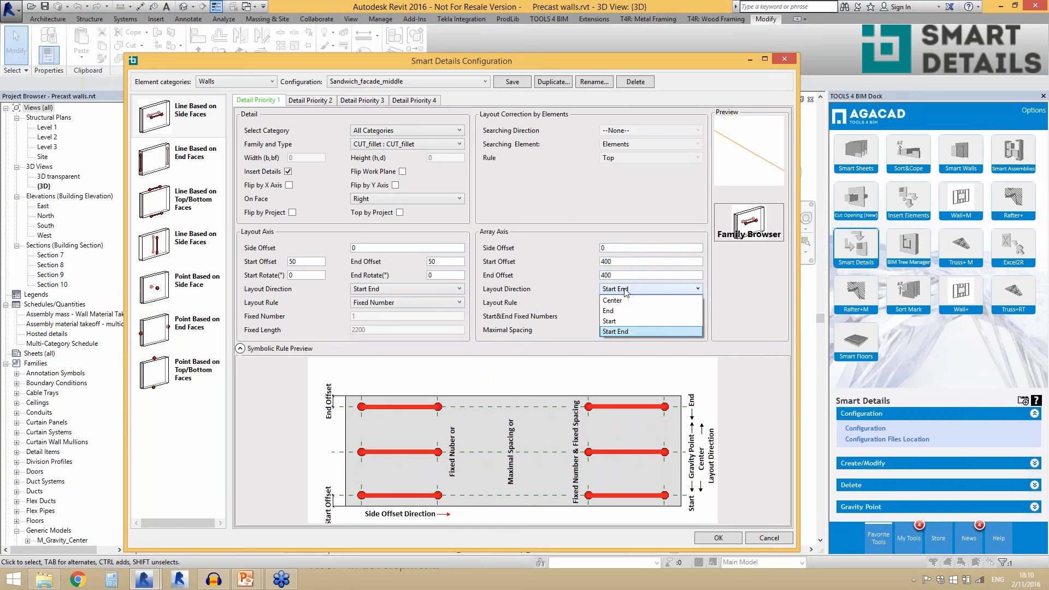
{"action": "left_click", "coordinate": [571, 290]}
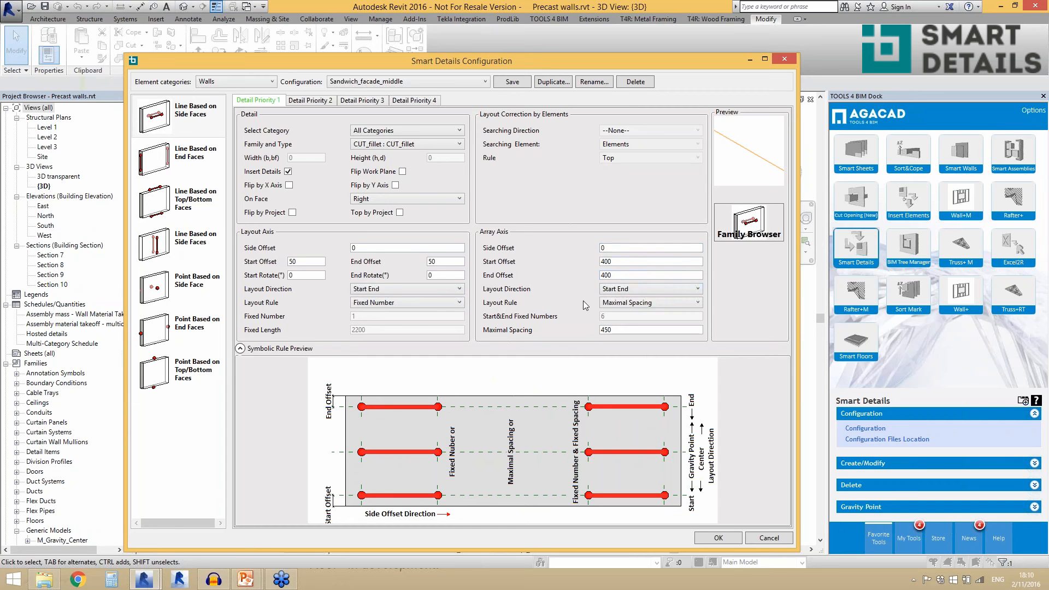
{"action": "left_click", "coordinate": [654, 304]}
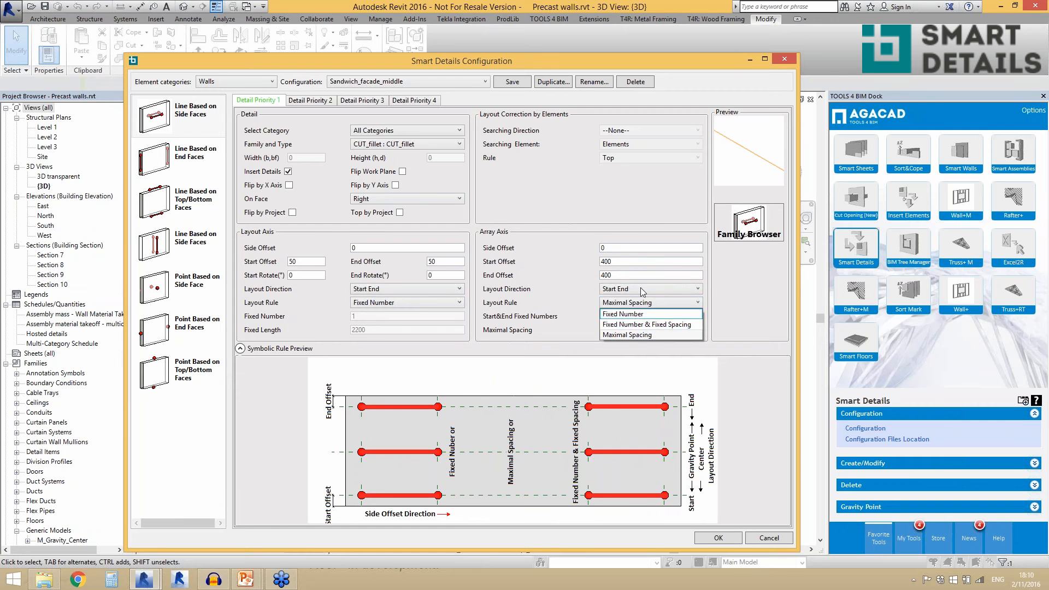
{"action": "left_click", "coordinate": [642, 292]}
{"action": "left_click", "coordinate": [642, 292]}
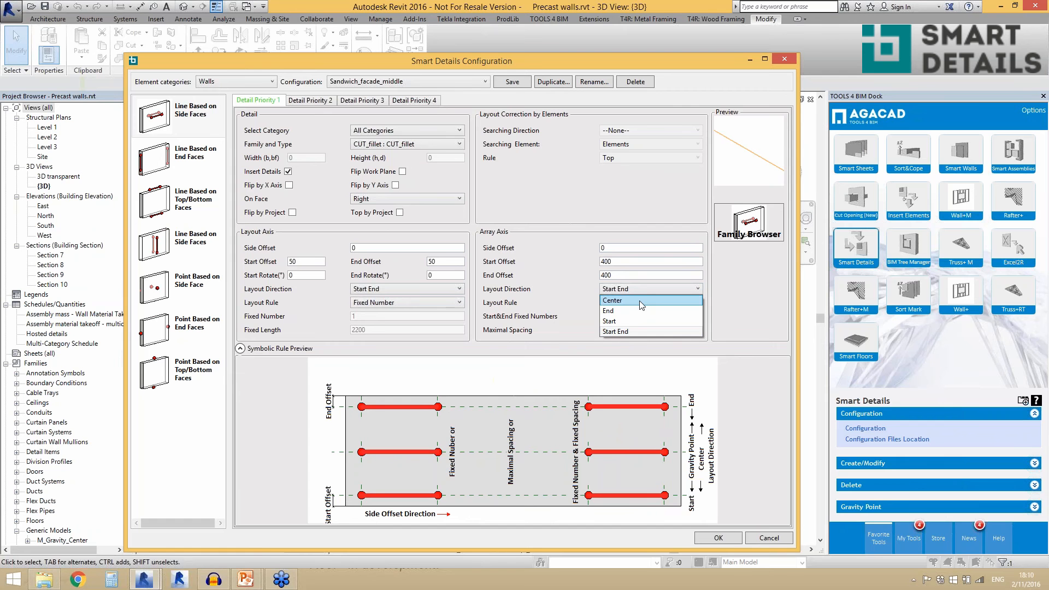
{"action": "left_click", "coordinate": [585, 296]}
{"action": "left_click", "coordinate": [626, 304]}
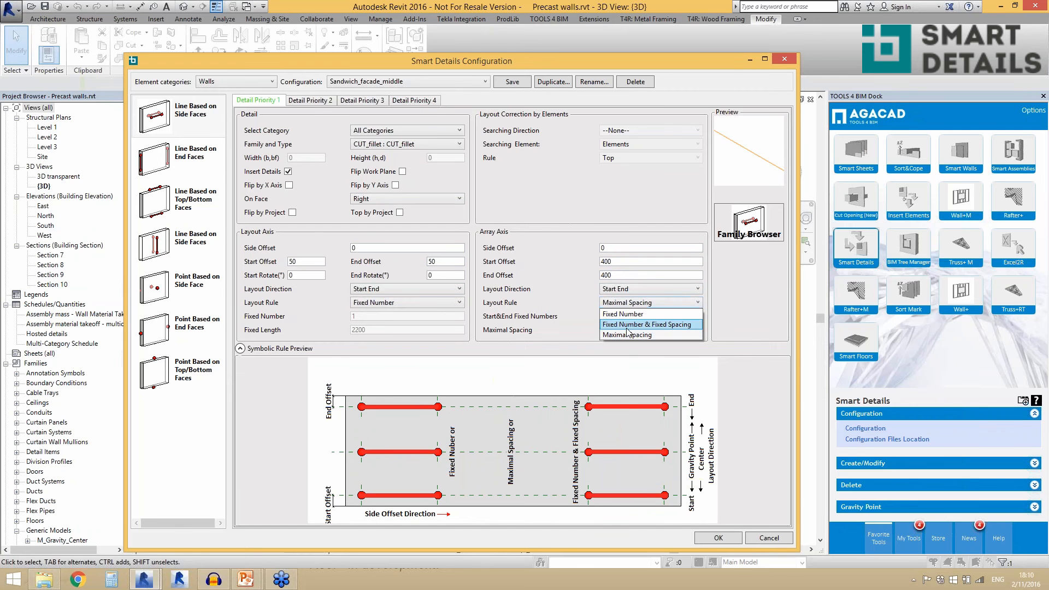
{"action": "left_click", "coordinate": [583, 301]}
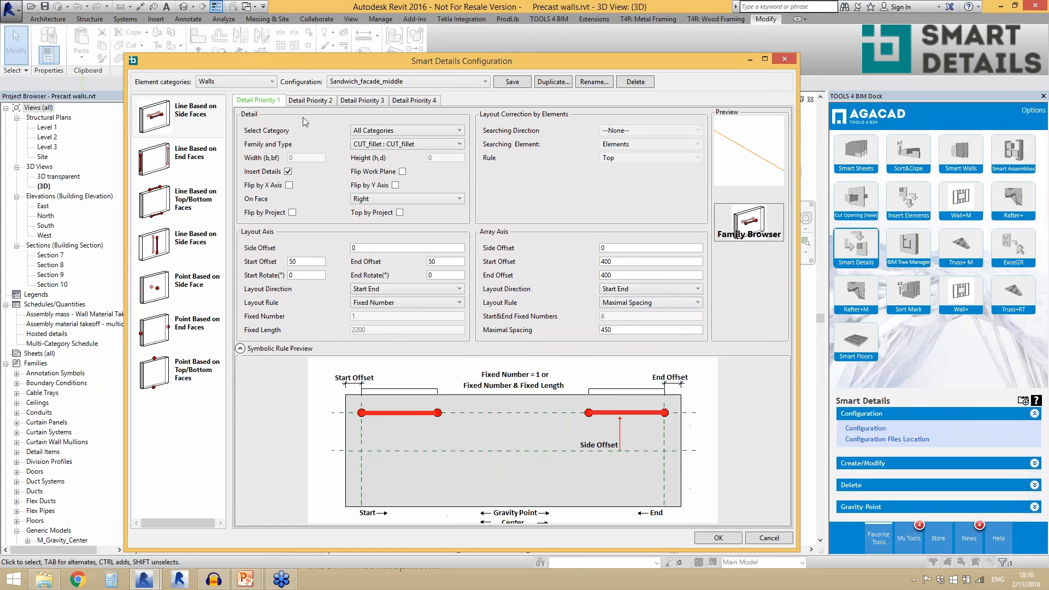
- Compare Detail Priority 2 with Detail Priority 1 and set the Priority 1 family and type to CUT_trapeze : 60x20
{"action": "left_click", "coordinate": [313, 102]}
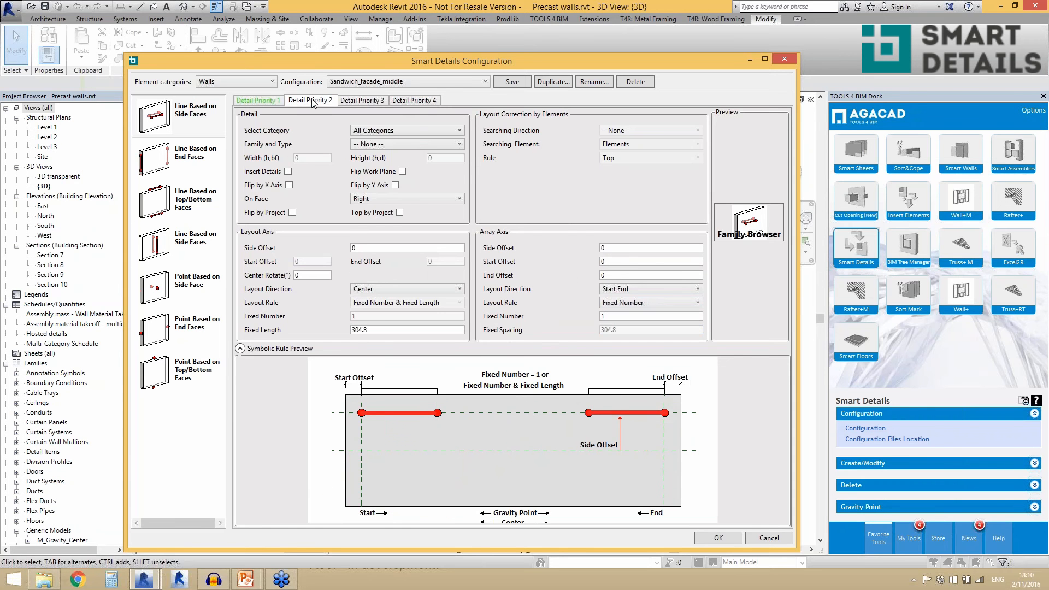
{"action": "left_click", "coordinate": [271, 102]}
{"action": "left_click", "coordinate": [388, 144]}
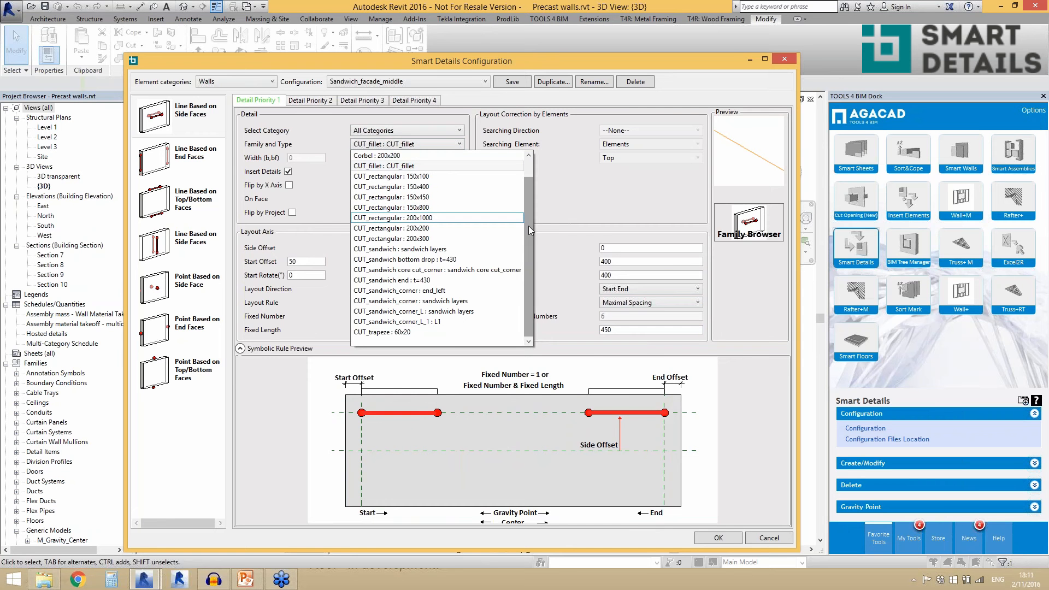
{"action": "left_click", "coordinate": [416, 332]}
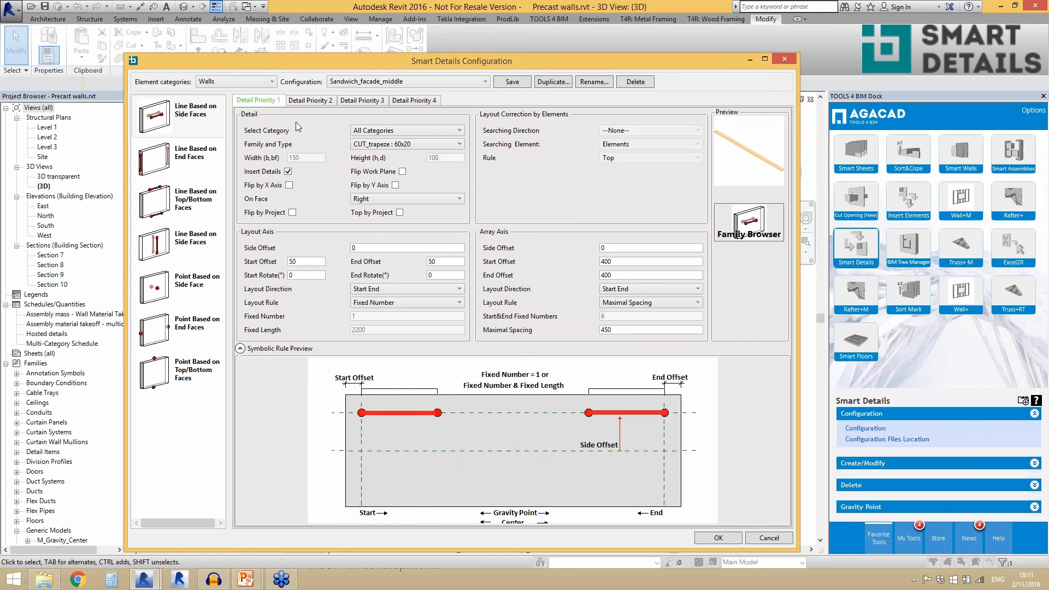
- Compare the Detail Priority 1 and 2 settings of the first Line Based on Side Faces layout
{"action": "left_click", "coordinate": [316, 103]}
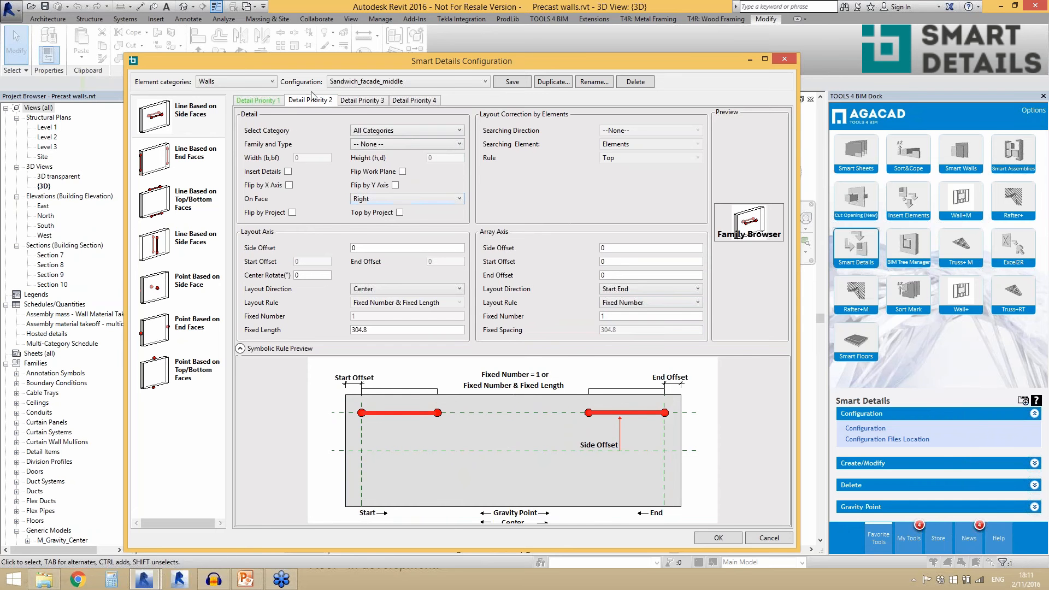
{"action": "left_click", "coordinate": [266, 103]}
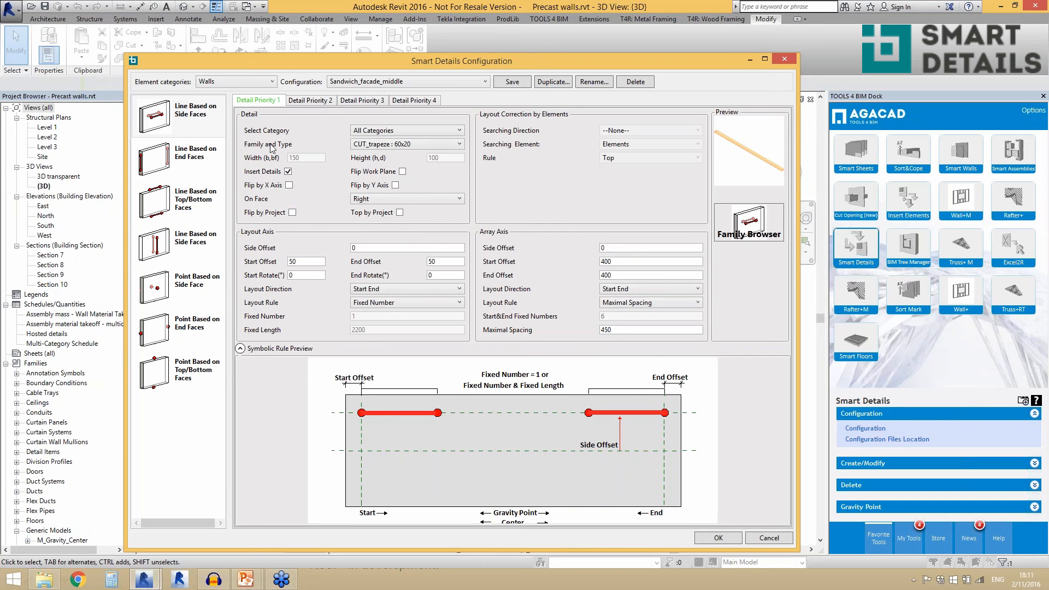
{"action": "left_click", "coordinate": [314, 104]}
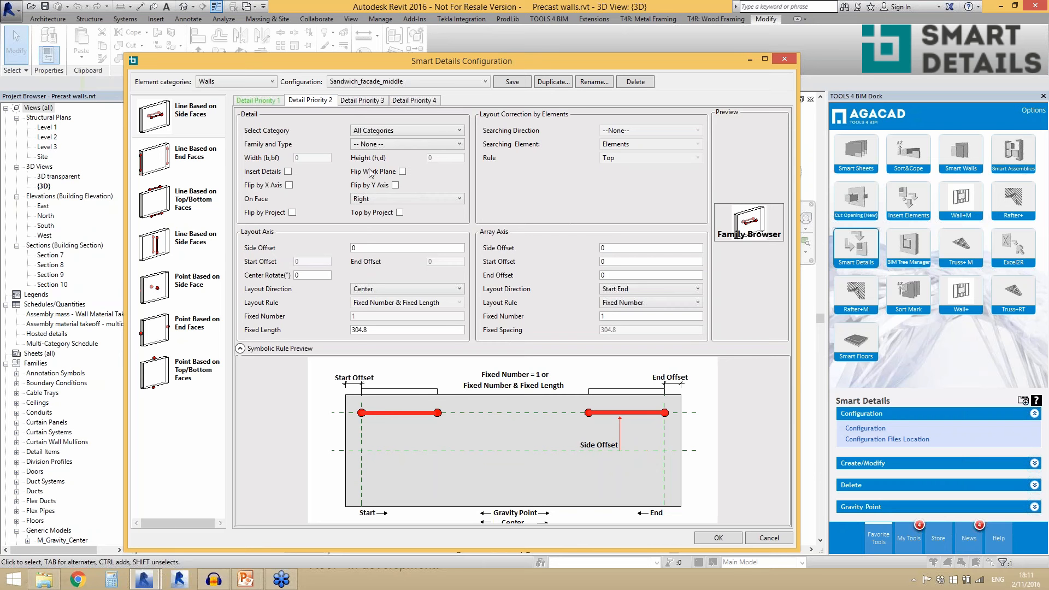
{"action": "left_click", "coordinate": [271, 102]}
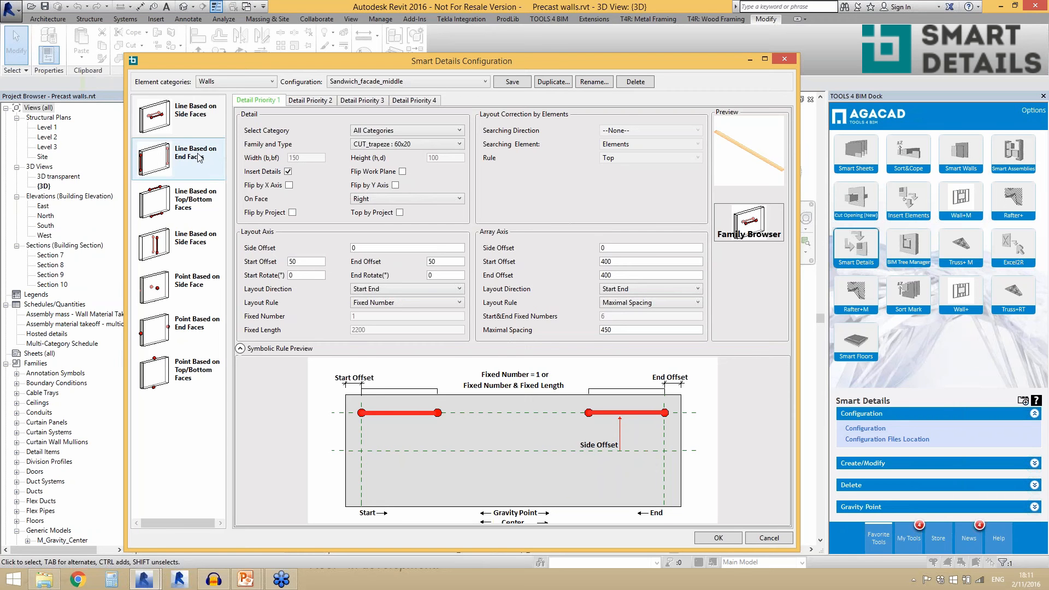
{"action": "left_click", "coordinate": [1045, 177]}
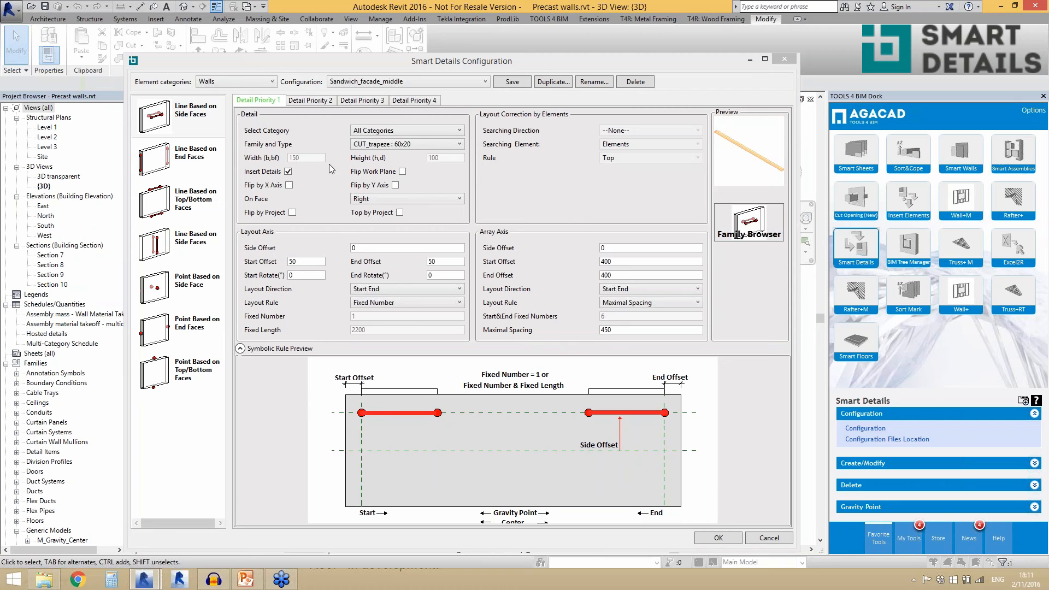
- Review the family, face and flip settings in Detail Priorities 1 and 2 for Line Based on End Faces
{"action": "left_click", "coordinate": [179, 160]}
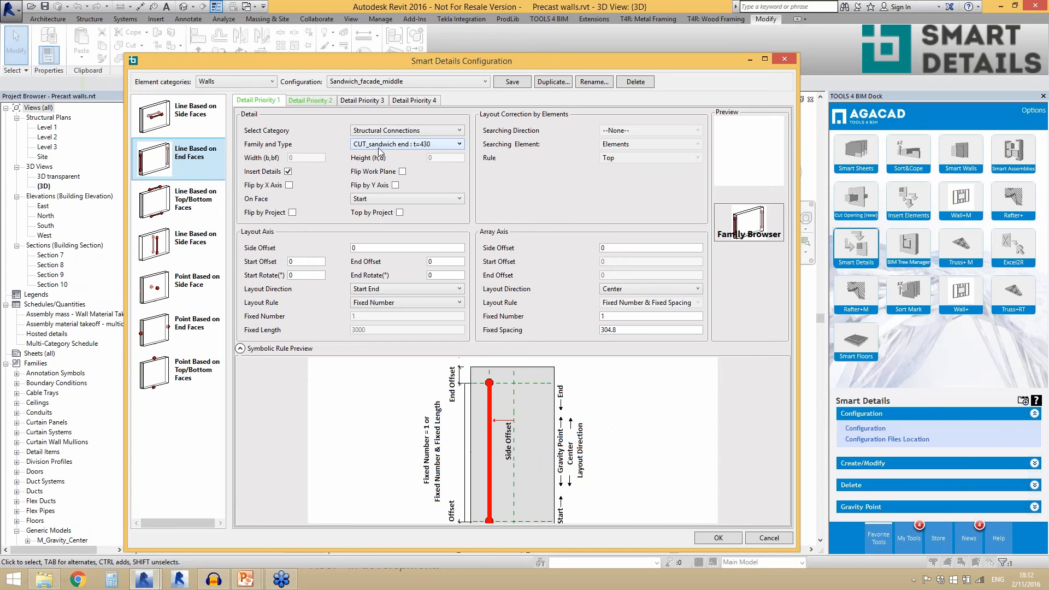
{"action": "left_click", "coordinate": [312, 101]}
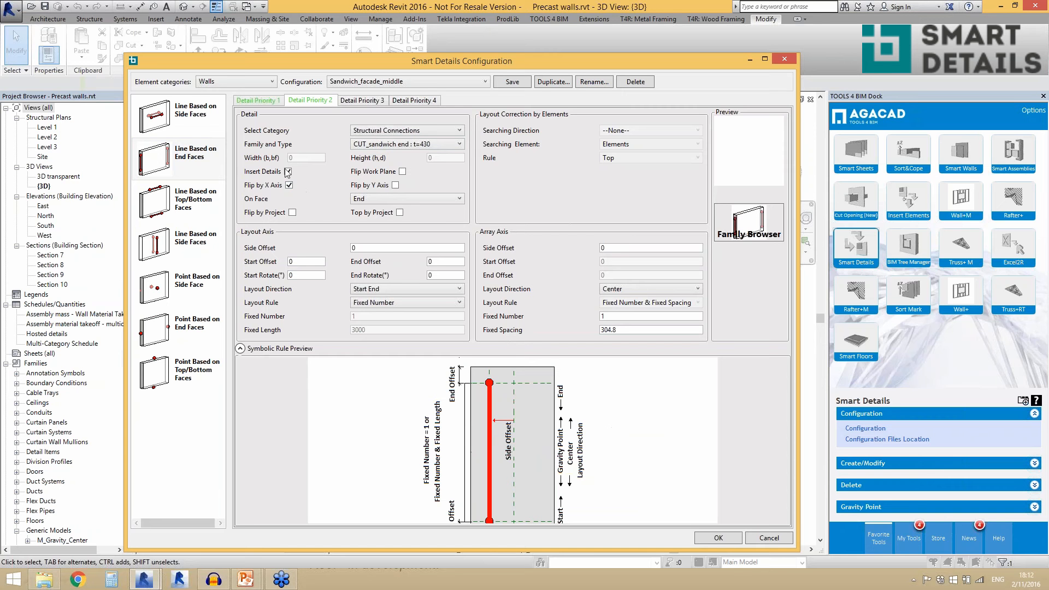
{"action": "left_click", "coordinate": [265, 102]}
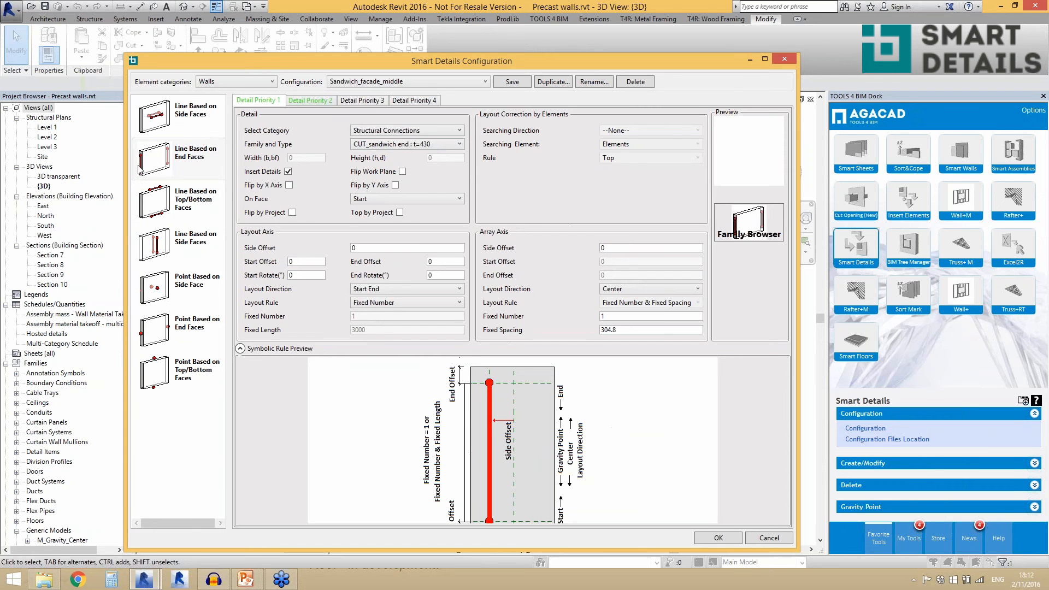
- Review the detail families and offsets in Priorities 1 to 3 for Line Based on Top/Bottom Faces
{"action": "left_click", "coordinate": [175, 205]}
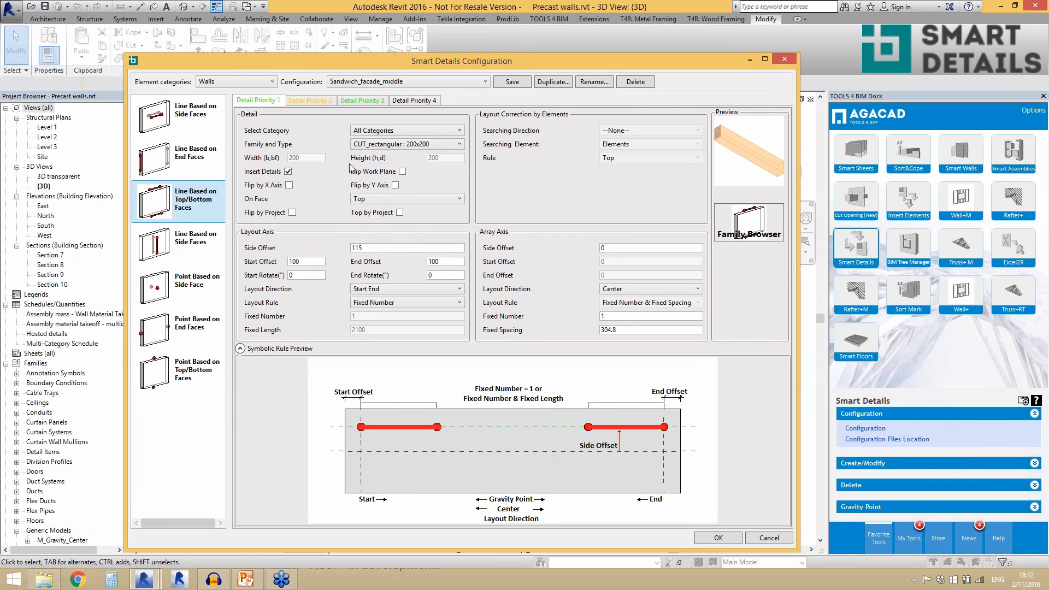
{"action": "left_click", "coordinate": [311, 104]}
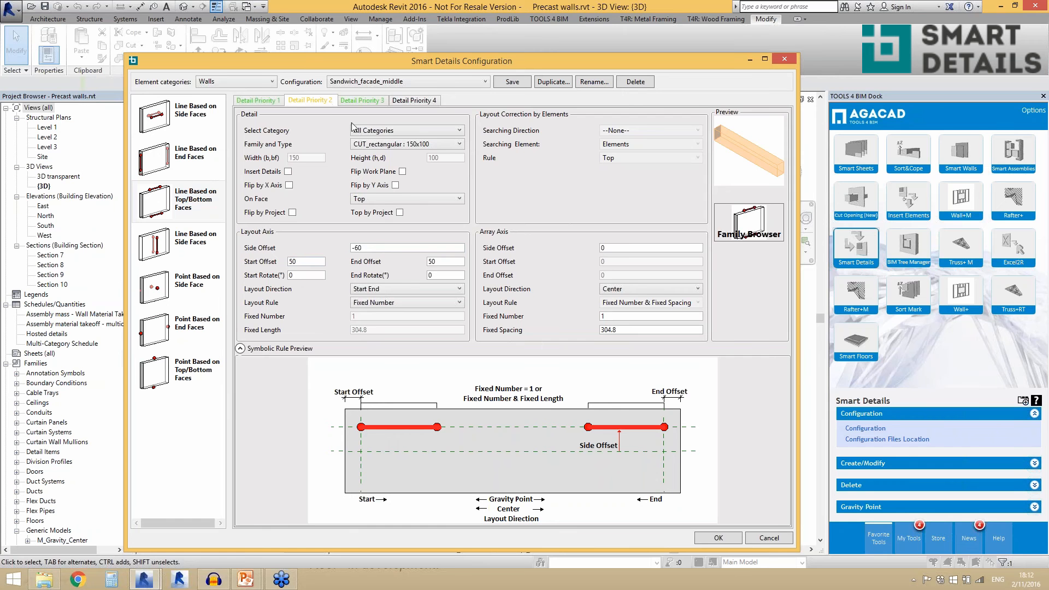
{"action": "left_click", "coordinate": [355, 103]}
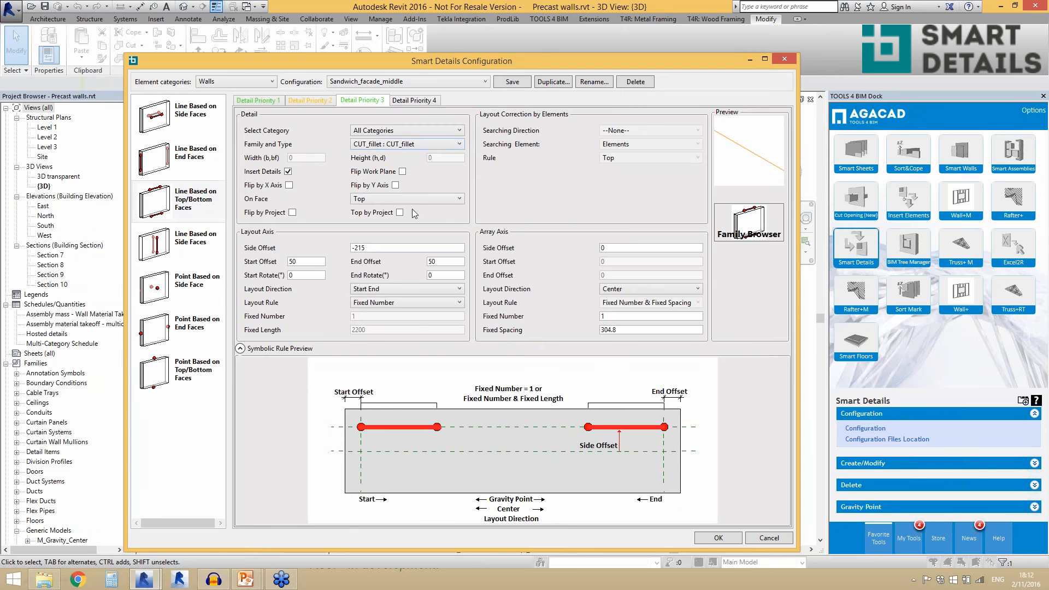
- Look through the vertical Line Based on Side Faces, Point Based on Side Face and Point Based on End Faces settings
{"action": "left_click", "coordinate": [193, 247]}
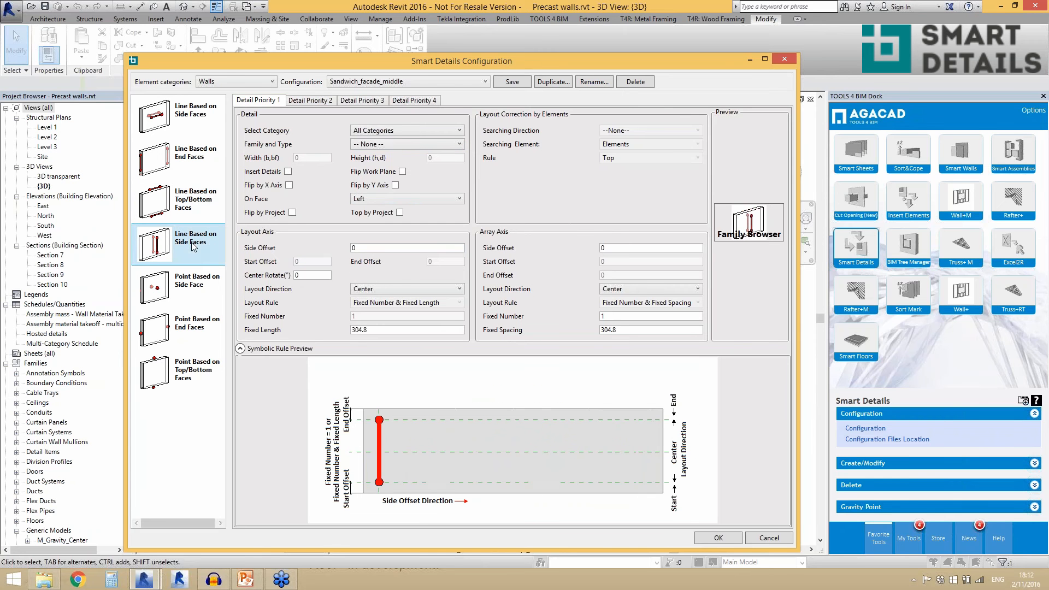
{"action": "left_click", "coordinate": [195, 293]}
{"action": "left_click", "coordinate": [204, 330]}
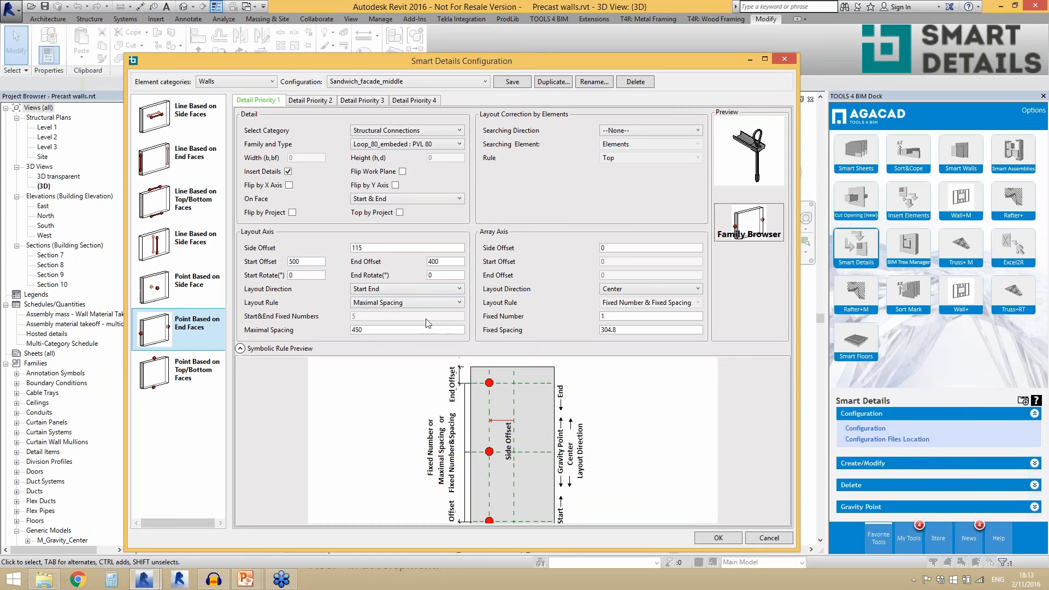
- Examine the Maximal Gap and Minimal Solid Depth layout corrections for Point Based on Top/Bottom Faces
{"action": "left_click", "coordinate": [205, 372]}
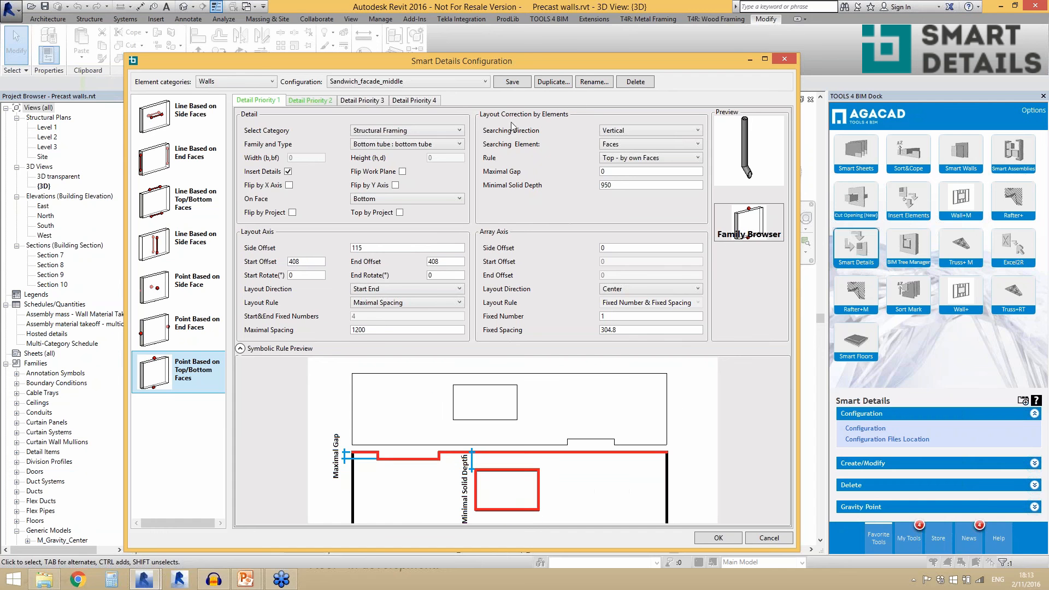
{"action": "left_click", "coordinate": [620, 187]}
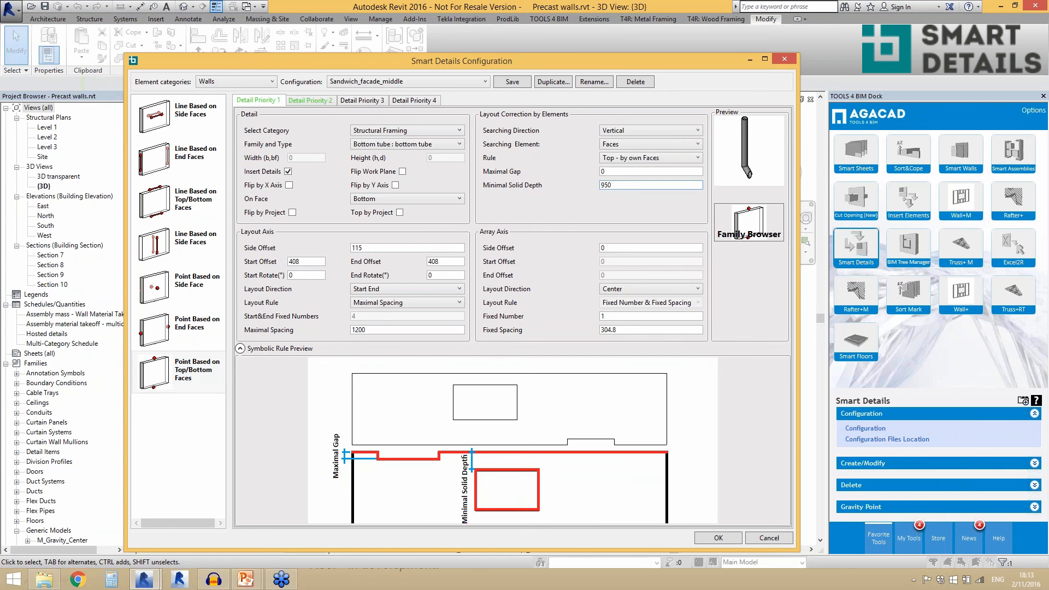
{"action": "left_click", "coordinate": [623, 172]}
{"action": "left_click", "coordinate": [620, 186]}
{"action": "key", "text": "ctrl+a"}
- Set the layout correction to search for Elements with the Top rule and Pipes as the connection category
{"action": "left_click", "coordinate": [620, 146]}
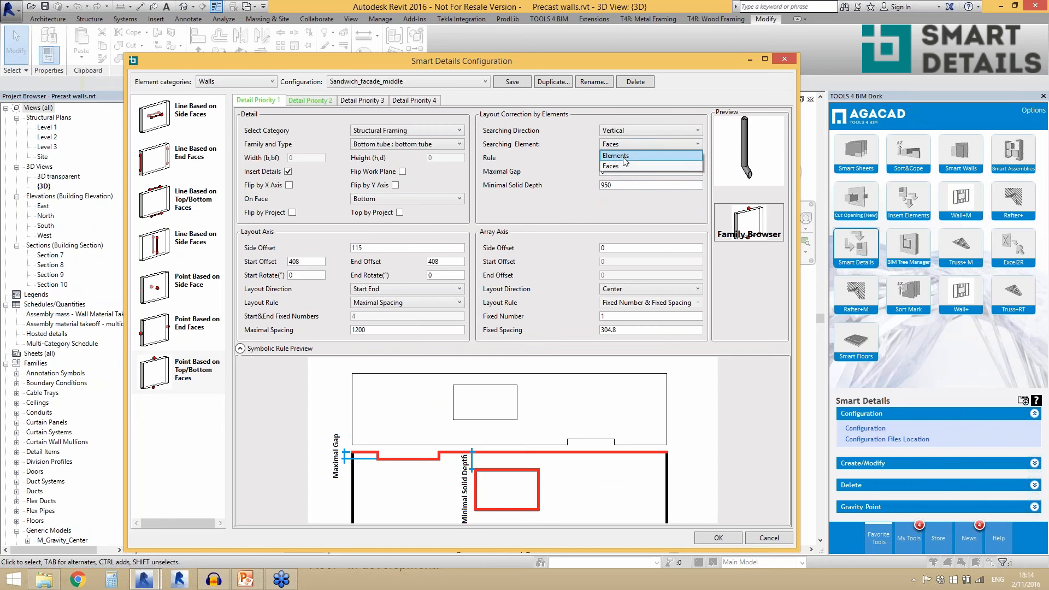
{"action": "left_click", "coordinate": [622, 157]}
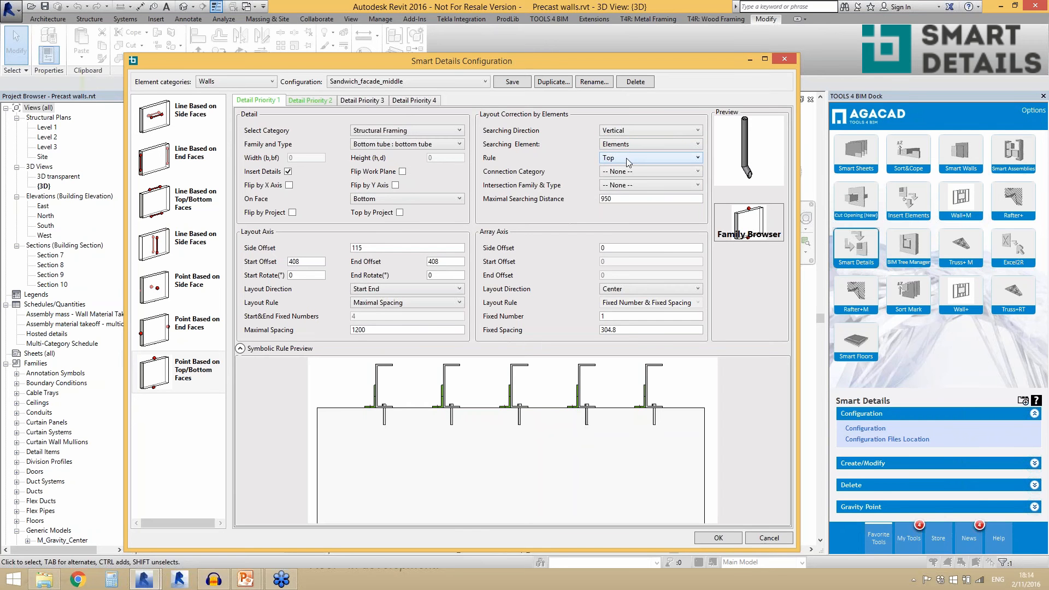
{"action": "left_click", "coordinate": [626, 158]}
{"action": "left_click", "coordinate": [627, 159]}
{"action": "left_click", "coordinate": [630, 172]}
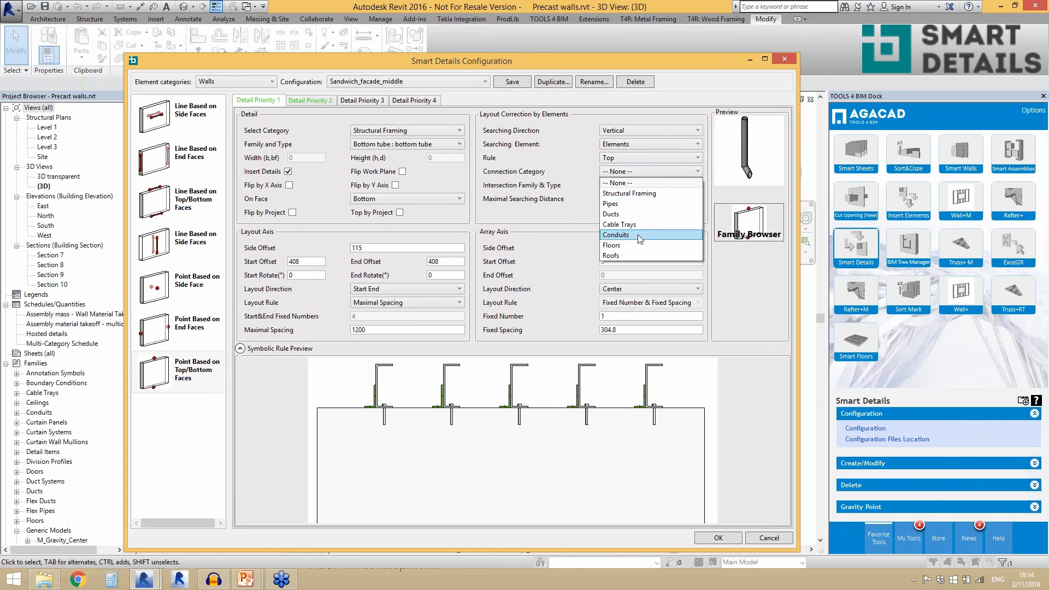
{"action": "left_click", "coordinate": [623, 204]}
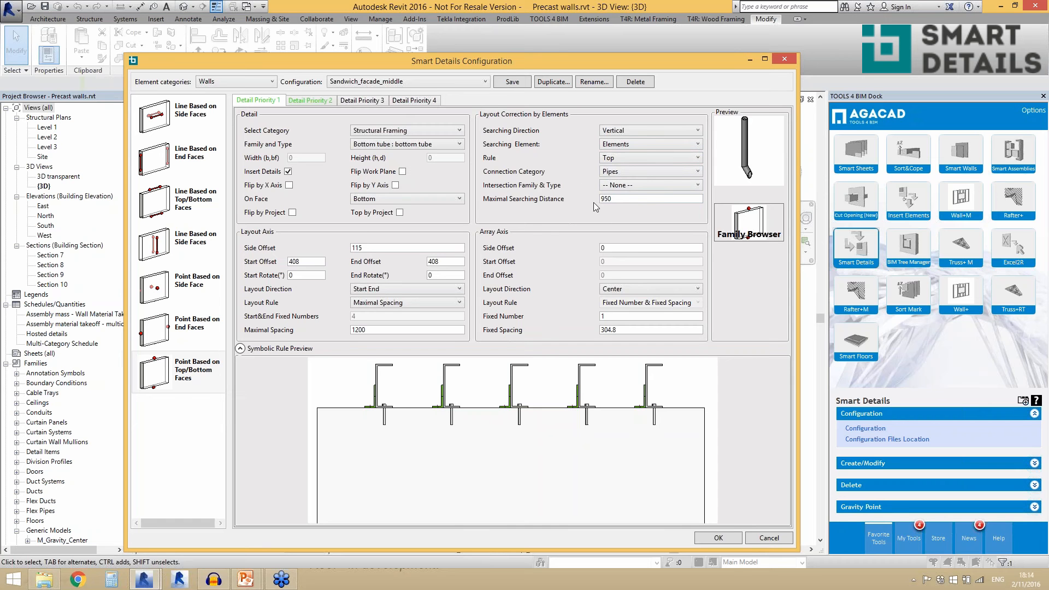
{"action": "left_click", "coordinate": [624, 198]}
- Review the layout correction rule and Minimal Solid Depth of Detail Priority 2, then cancel the configuration
{"action": "left_click", "coordinate": [320, 103]}
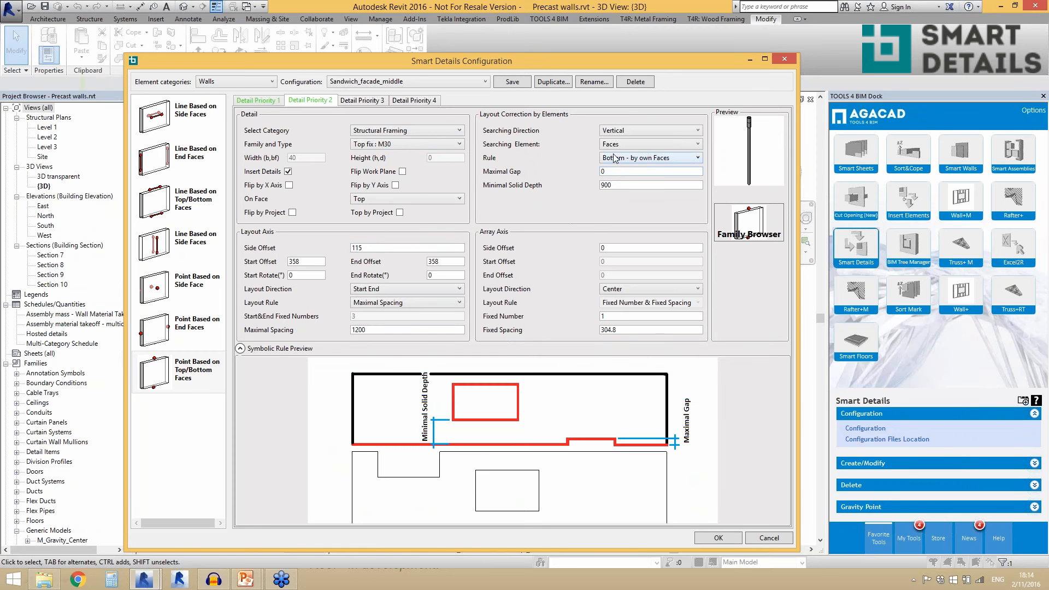
{"action": "left_click", "coordinate": [659, 158]}
{"action": "left_click", "coordinate": [567, 156]}
{"action": "left_click", "coordinate": [612, 185]}
{"action": "left_click_drag", "start_coordinate": [612, 186], "coordinate": [596, 186]}
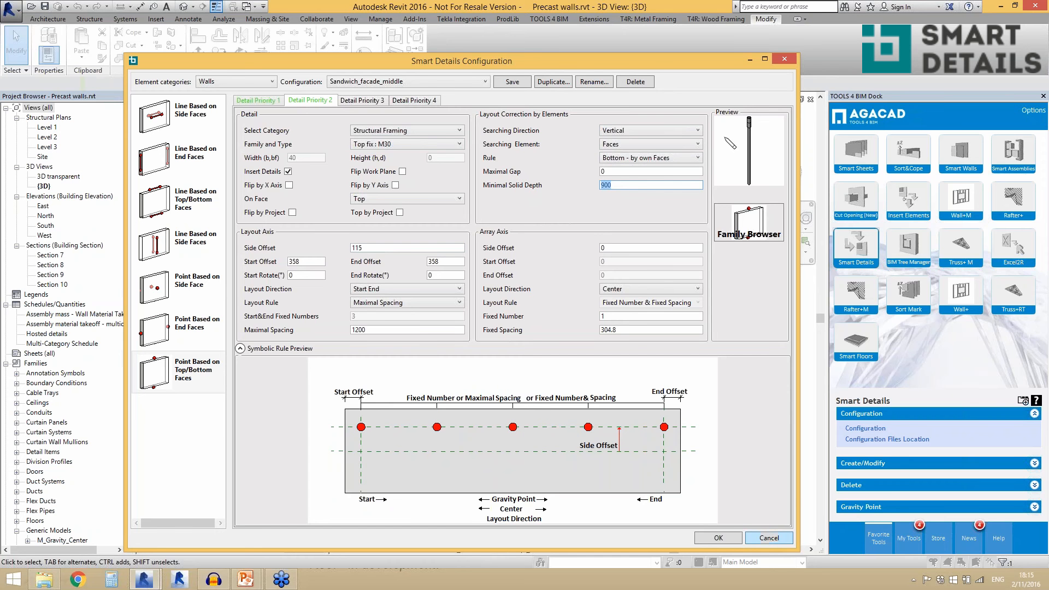
{"action": "left_click", "coordinate": [765, 538]}
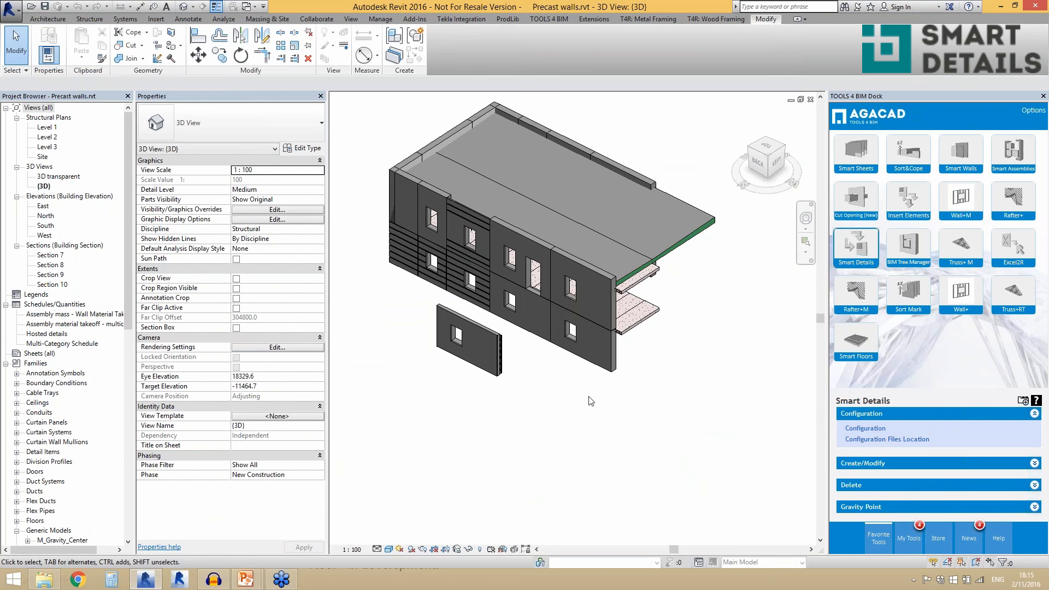
- Open the 3D transparent view and inspect the detached wall panel and the facade walls behind it
{"action": "scroll", "coordinate": [590, 402], "scroll_direction": "up", "scroll_amount": 1}
{"action": "scroll", "coordinate": [590, 402], "scroll_direction": "down", "scroll_amount": 1}
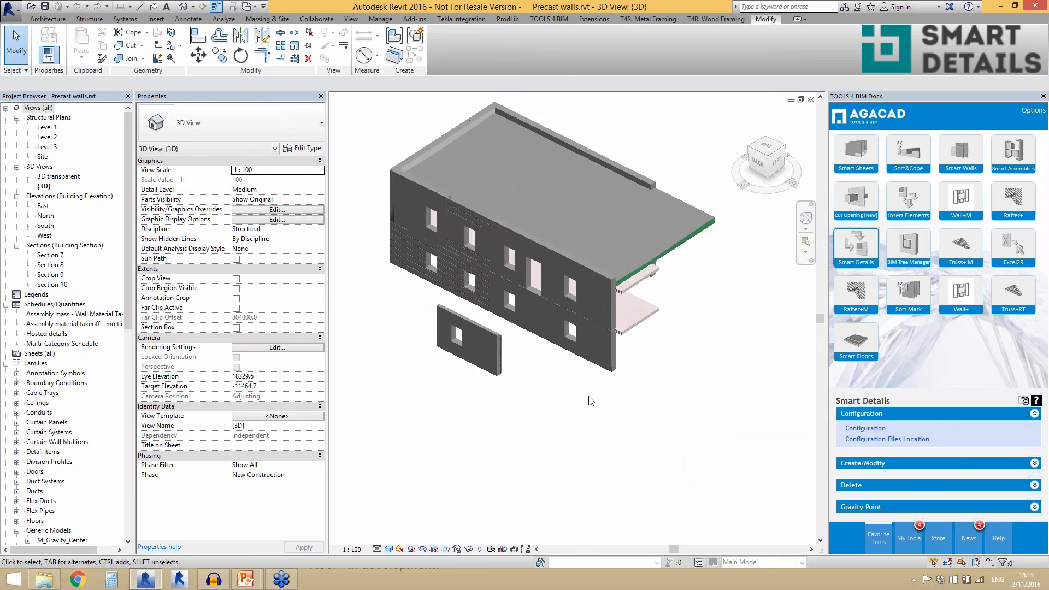
{"action": "scroll", "coordinate": [519, 323], "scroll_direction": "up", "scroll_amount": 1}
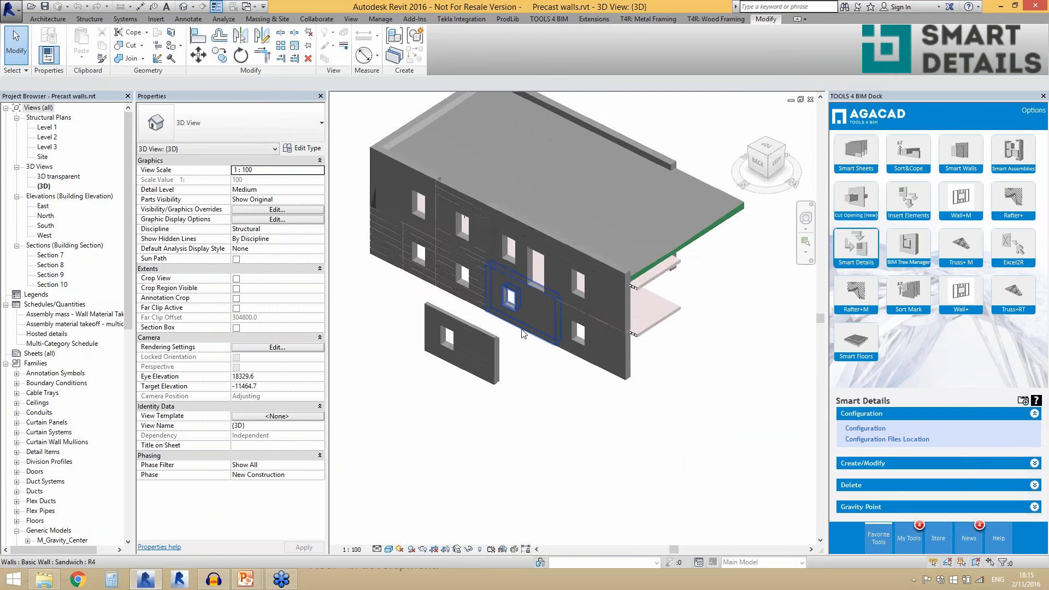
{"action": "double_click", "coordinate": [43, 177]}
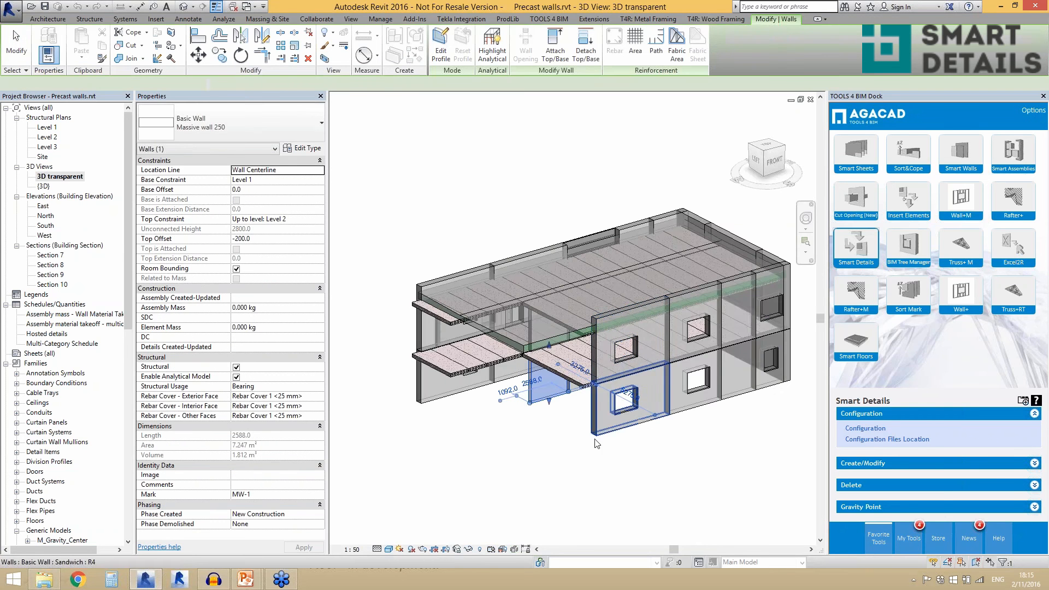
{"action": "middle_click_drag", "start_coordinate": [479, 405], "coordinate": [738, 424], "text": "shift"}
{"action": "middle_click_drag", "start_coordinate": [572, 467], "coordinate": [552, 486], "text": "shift"}
{"action": "left_click", "coordinate": [517, 488]}
{"action": "scroll", "coordinate": [515, 480], "scroll_direction": "up", "scroll_amount": 3}
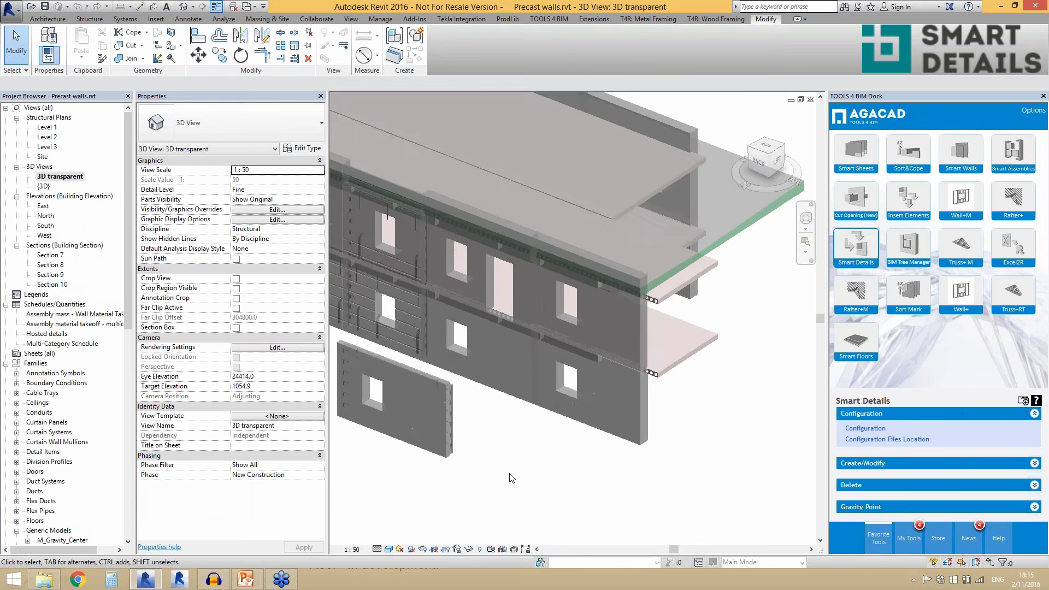
{"action": "scroll", "coordinate": [514, 472], "scroll_direction": "down", "scroll_amount": 3}
{"action": "scroll", "coordinate": [513, 463], "scroll_direction": "up", "scroll_amount": 3}
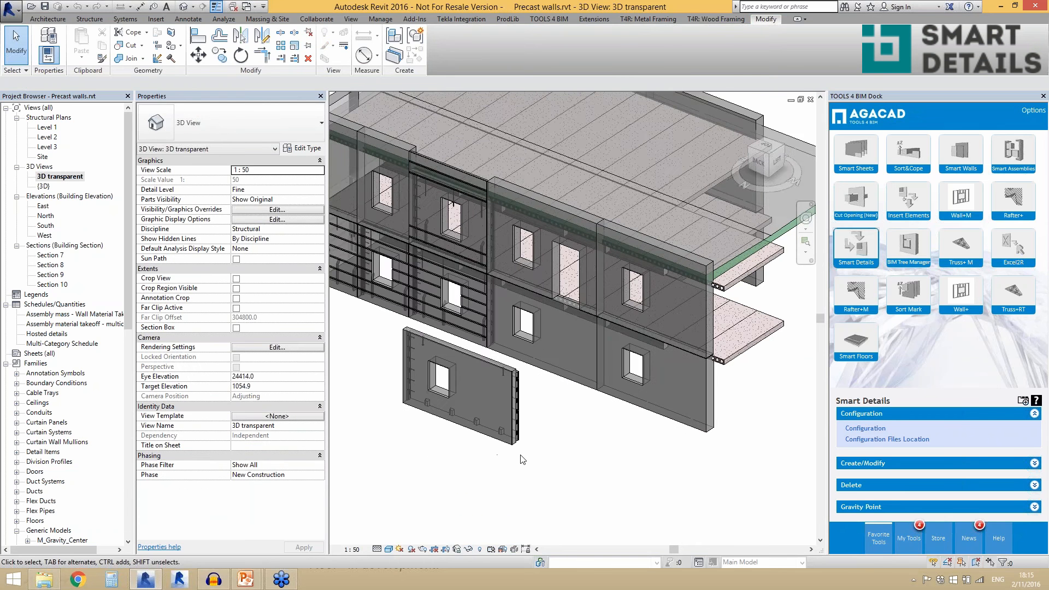
{"action": "scroll", "coordinate": [571, 386], "scroll_direction": "up", "scroll_amount": 1}
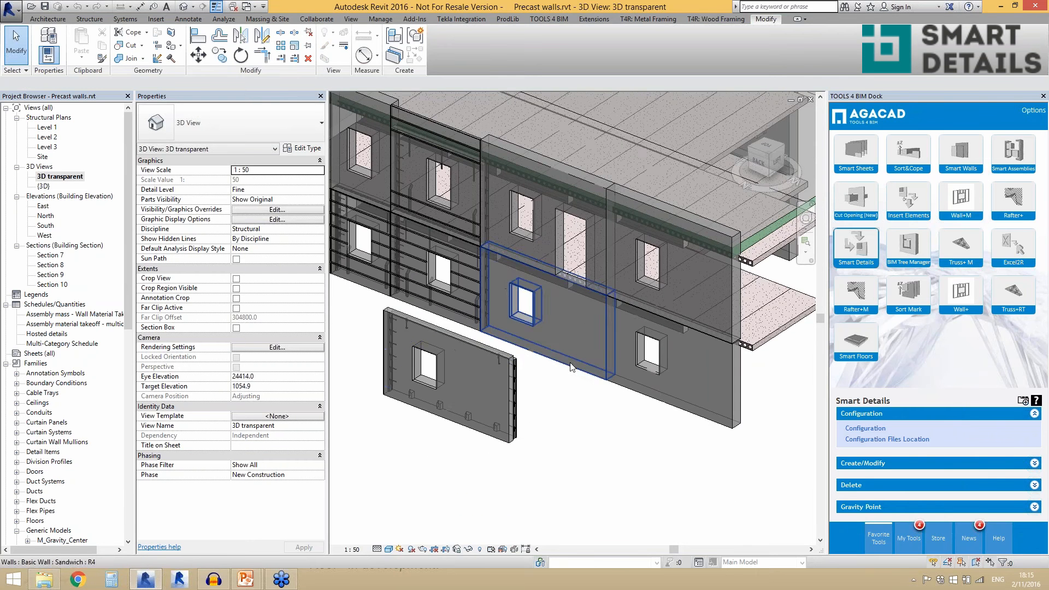
- Insert details into the lower sandwich facade wall behind the detached panel using the Sandwich_facade_middle configuration
{"action": "left_click", "coordinate": [554, 327]}
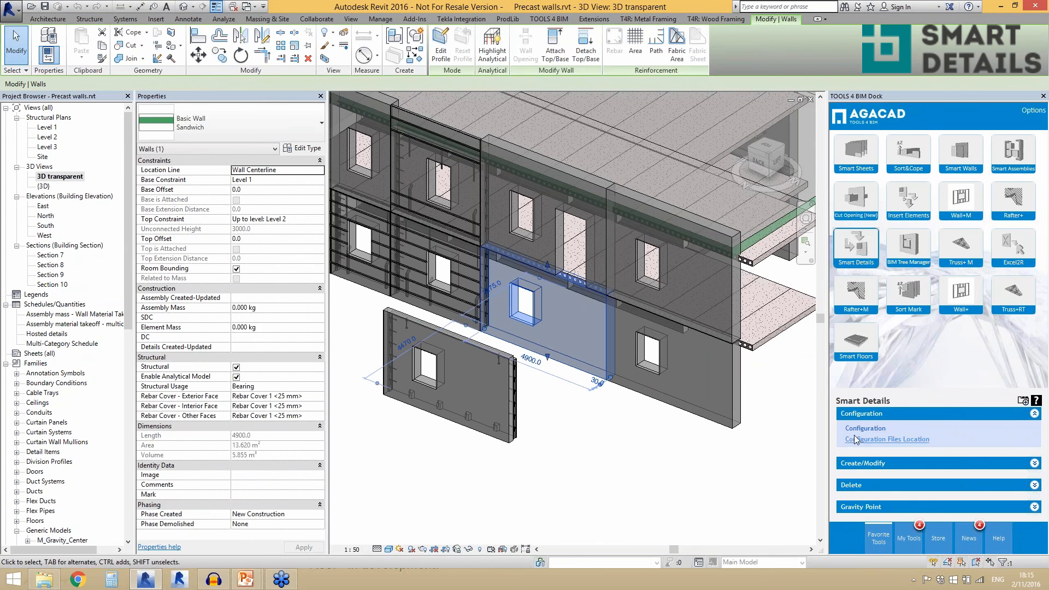
{"action": "key", "text": "Escape"}
{"action": "left_click", "coordinate": [862, 462]}
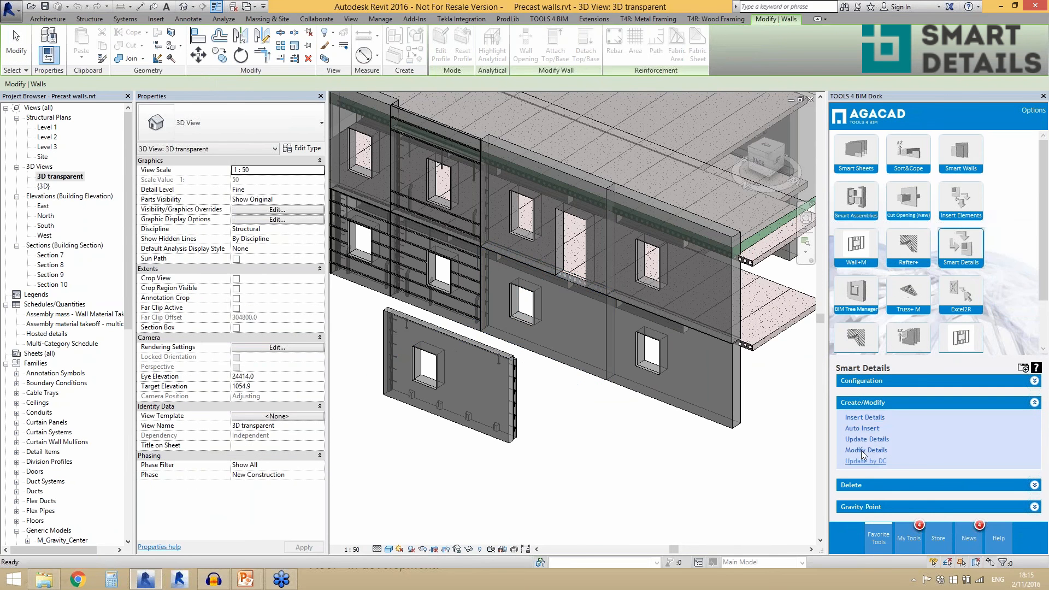
{"action": "left_click", "coordinate": [861, 418]}
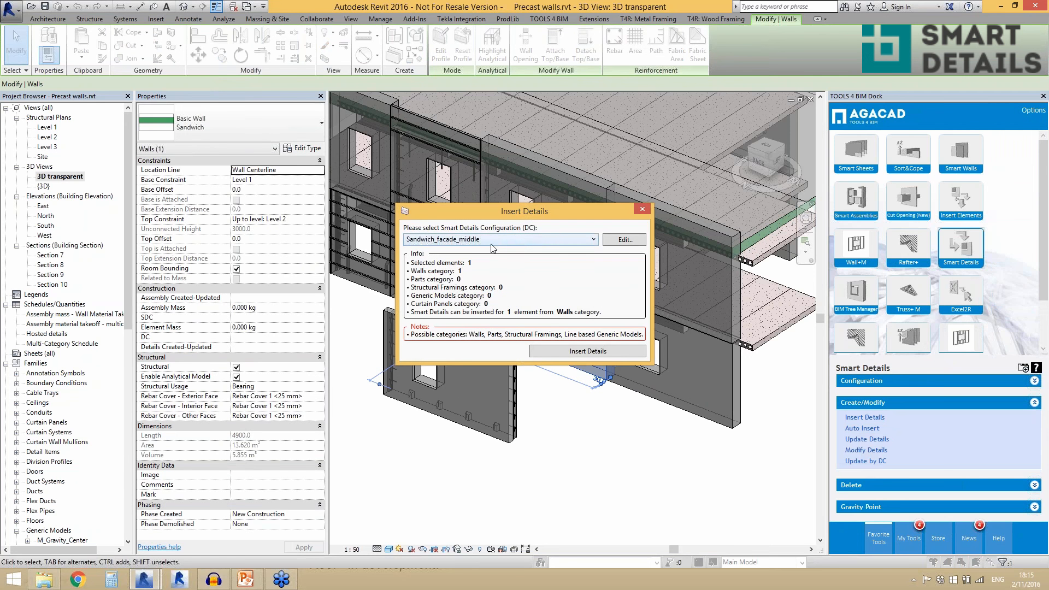
{"action": "left_click", "coordinate": [559, 352]}
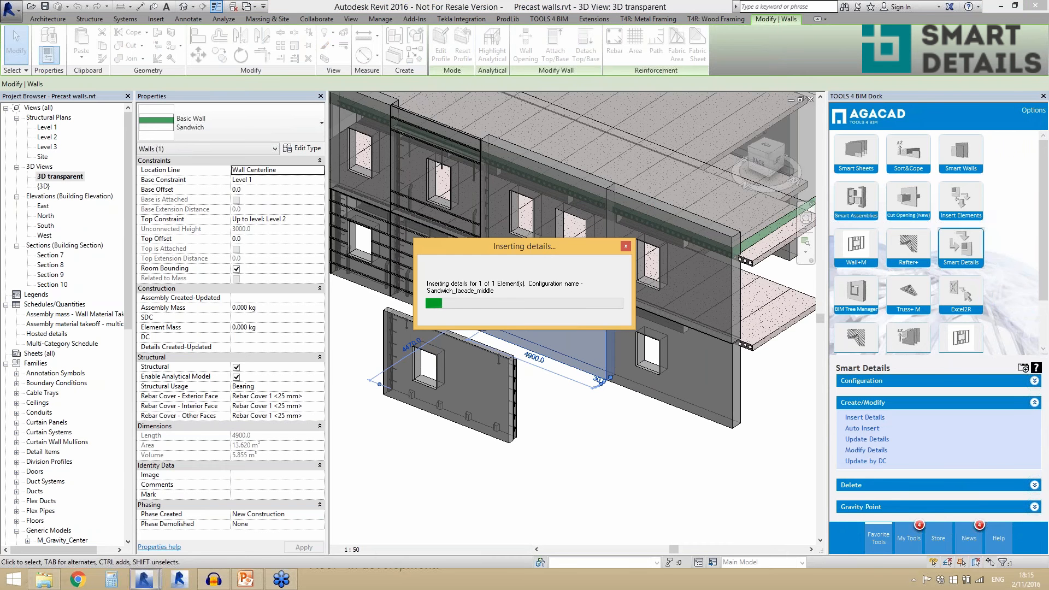
- Inspect the details inserted in the lower sandwich facade wall from both orbit directions in the transparent 3D view
{"action": "left_click_drag", "start_coordinate": [536, 247], "coordinate": [543, 130]}
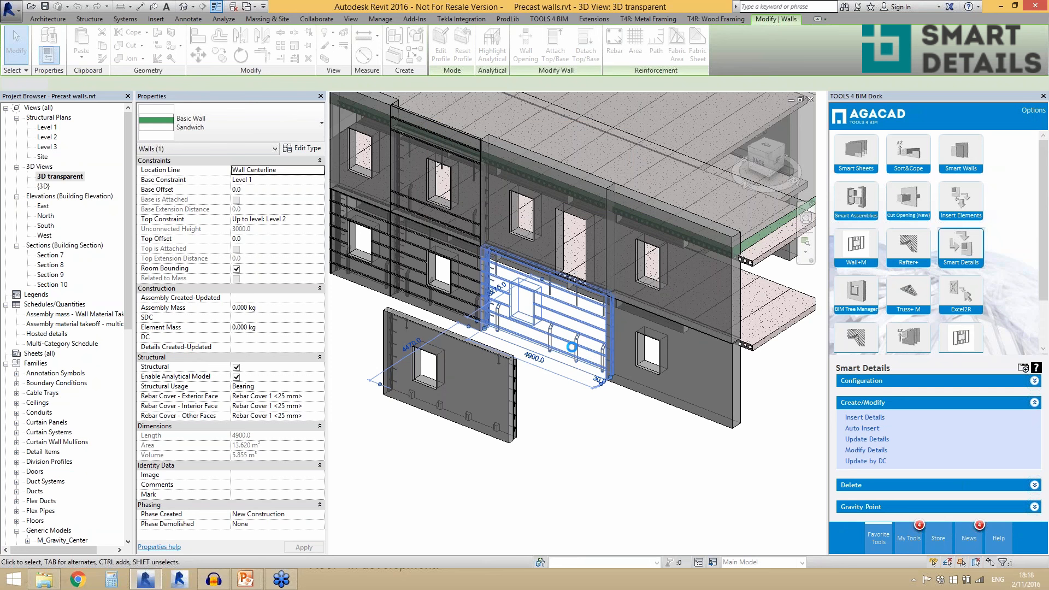
{"action": "left_click", "coordinate": [565, 397]}
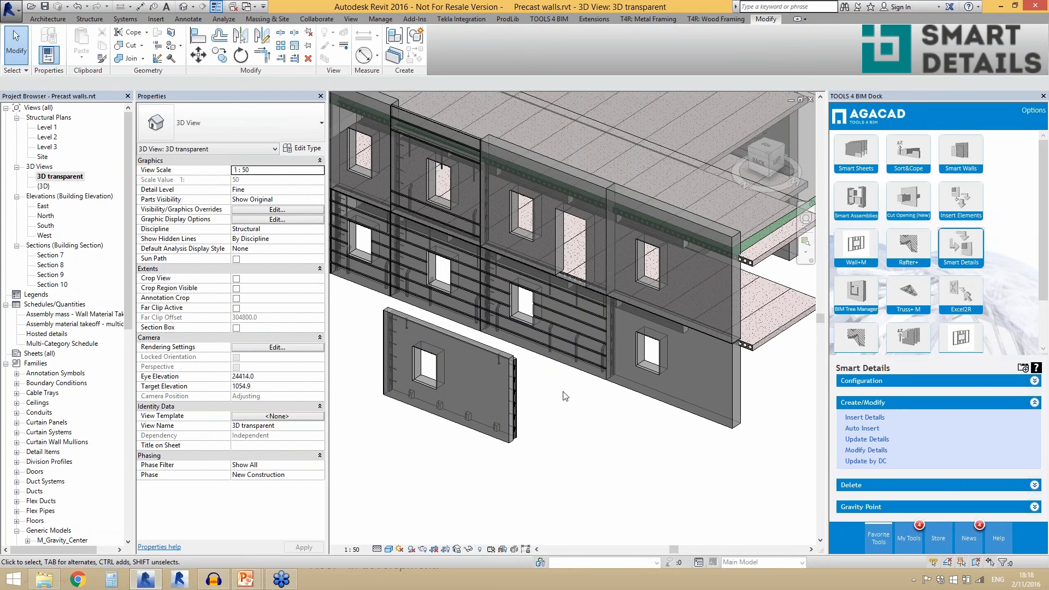
{"action": "scroll", "coordinate": [533, 364], "scroll_direction": "up", "scroll_amount": 1}
{"action": "scroll", "coordinate": [533, 362], "scroll_direction": "up", "scroll_amount": 2}
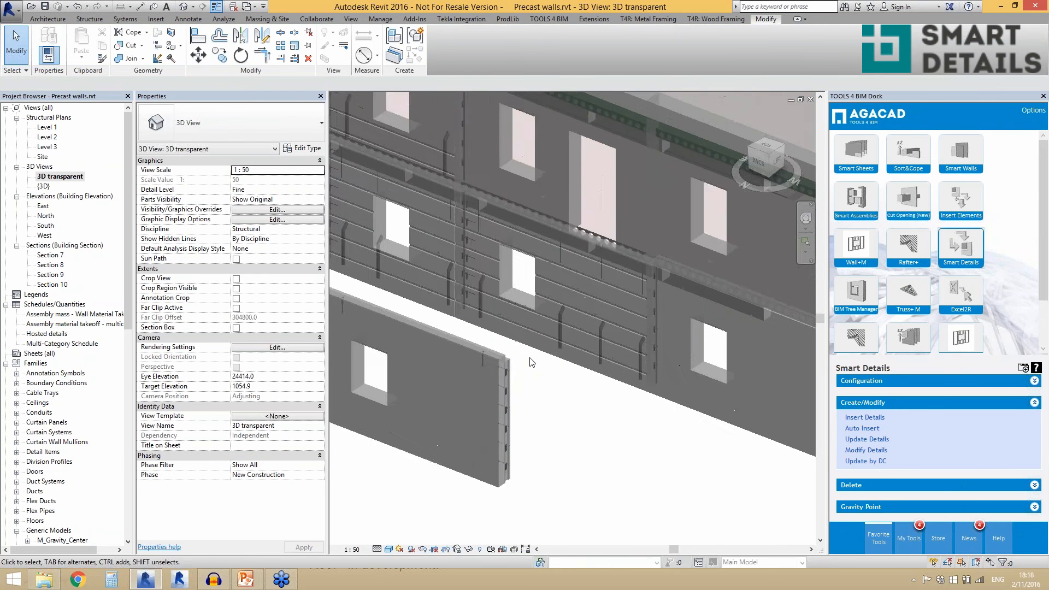
{"action": "left_click", "coordinate": [537, 345]}
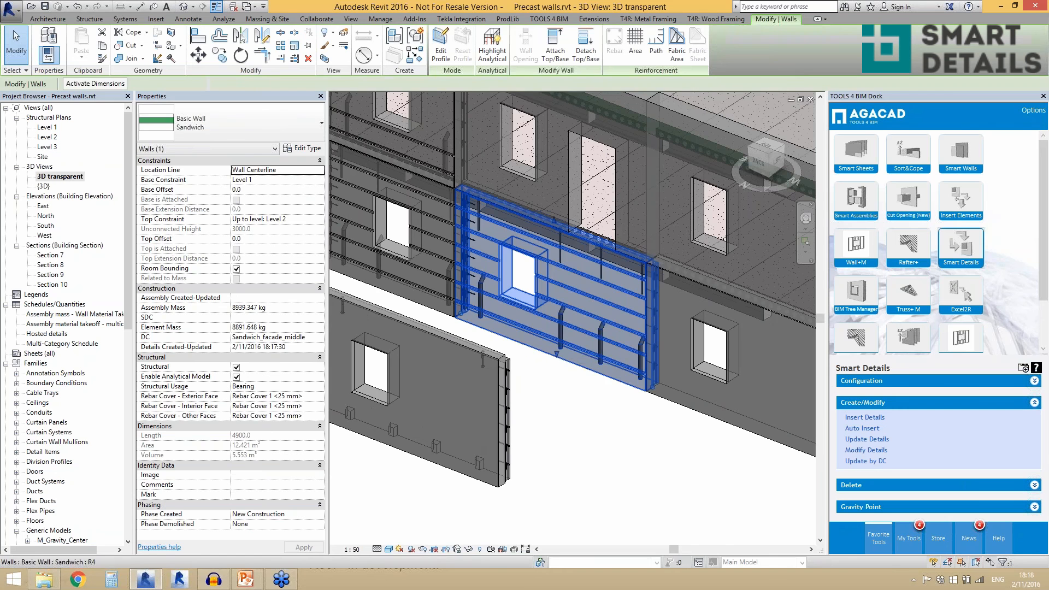
{"action": "middle_click_drag", "start_coordinate": [541, 350], "coordinate": [694, 397], "text": "shift"}
{"action": "scroll", "coordinate": [642, 273], "scroll_direction": "up", "scroll_amount": 6}
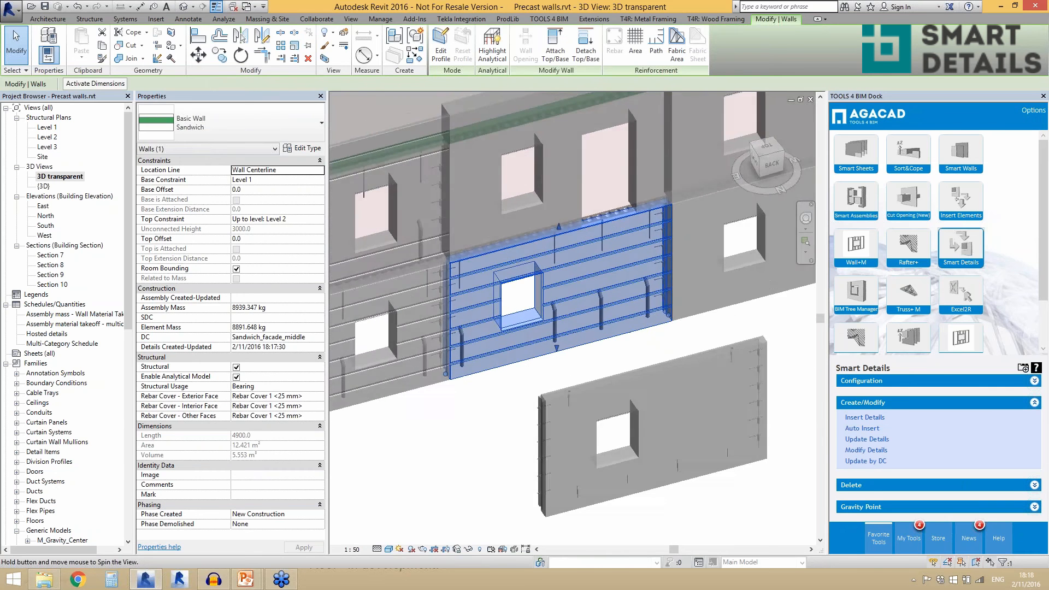
{"action": "scroll", "coordinate": [625, 348], "scroll_direction": "down", "scroll_amount": 5}
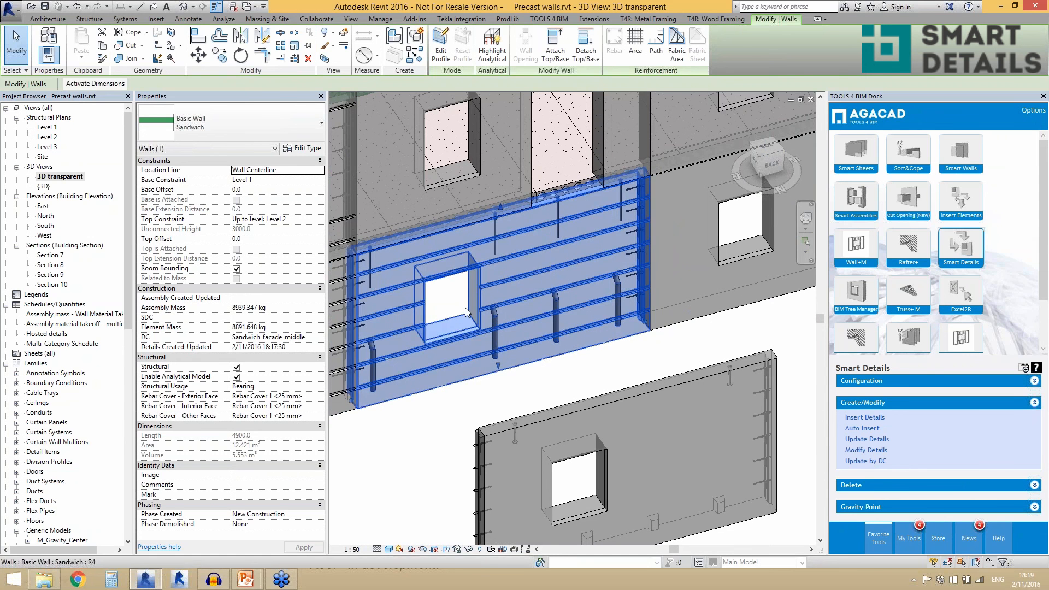
{"action": "scroll", "coordinate": [519, 304], "scroll_direction": "down", "scroll_amount": 2}
{"action": "scroll", "coordinate": [416, 348], "scroll_direction": "up", "scroll_amount": 3}
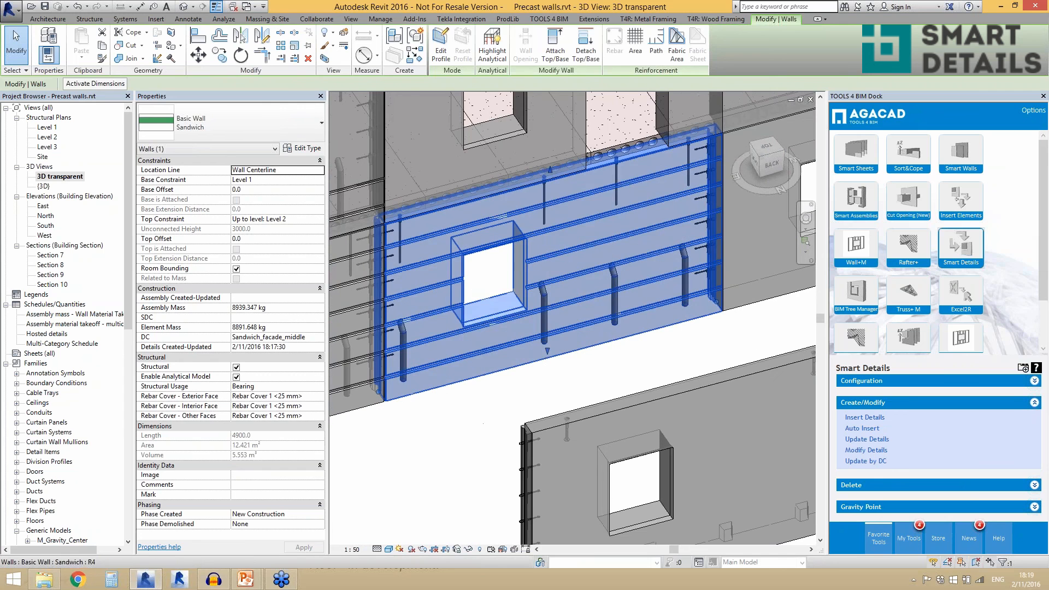
- Examine an embedded PVL 80 loop at the vertical edge of the facade wall, then clear the selection
{"action": "left_click", "coordinate": [440, 395]}
{"action": "left_click", "coordinate": [444, 384]}
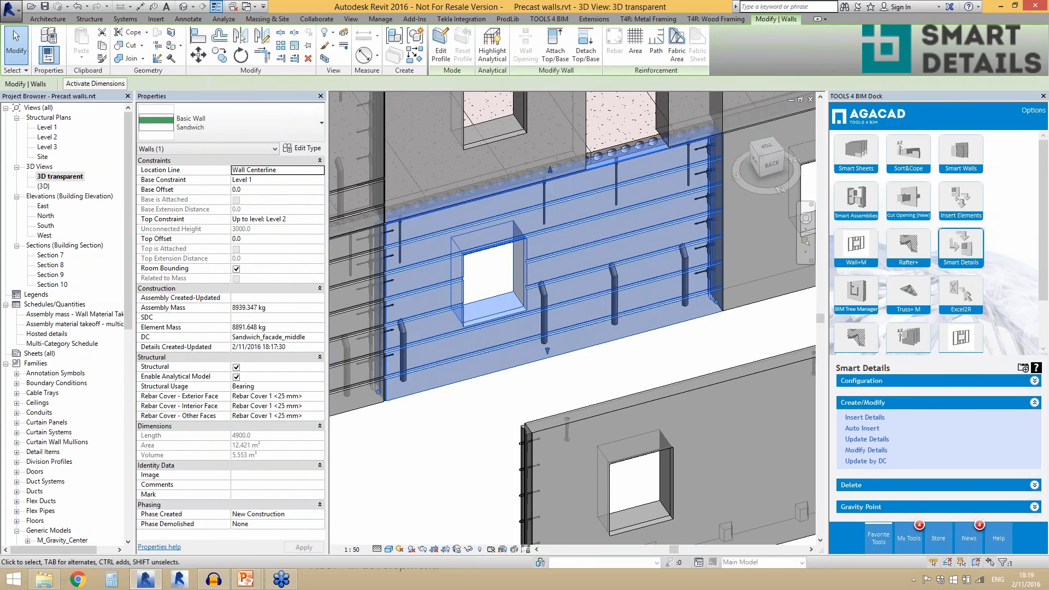
{"action": "scroll", "coordinate": [470, 411], "scroll_direction": "up", "scroll_amount": 4}
{"action": "scroll", "coordinate": [408, 371], "scroll_direction": "up", "scroll_amount": 1}
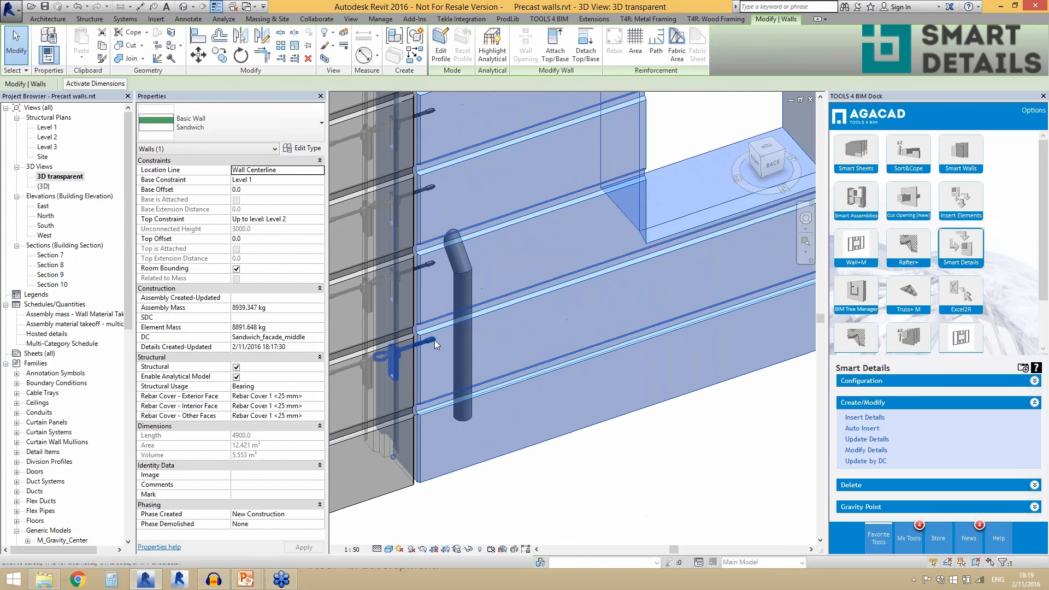
{"action": "left_click", "coordinate": [430, 272]}
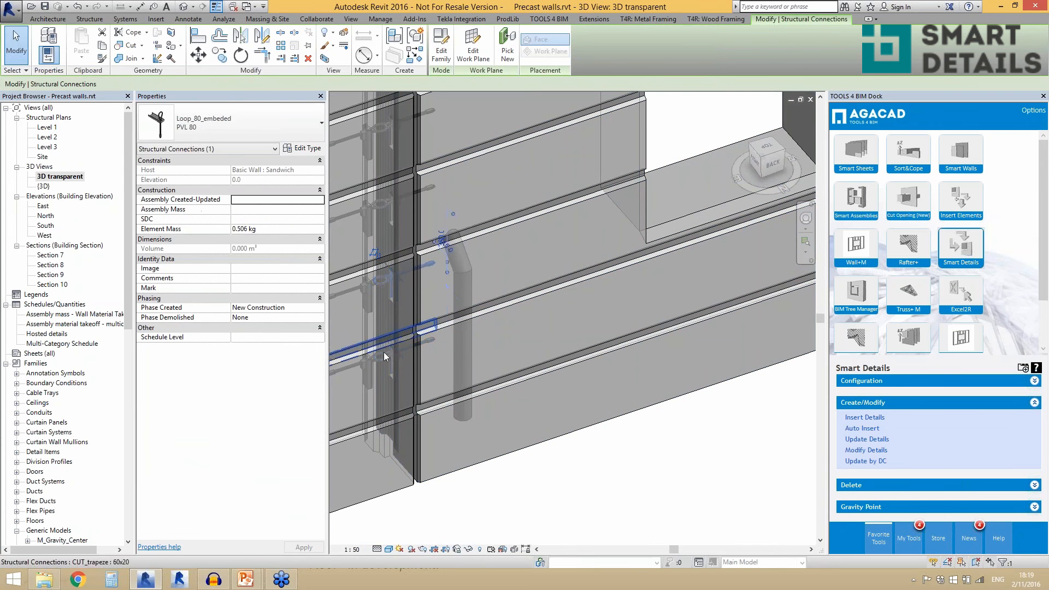
{"action": "scroll", "coordinate": [398, 369], "scroll_direction": "down", "scroll_amount": 3}
{"action": "scroll", "coordinate": [447, 355], "scroll_direction": "down", "scroll_amount": 2}
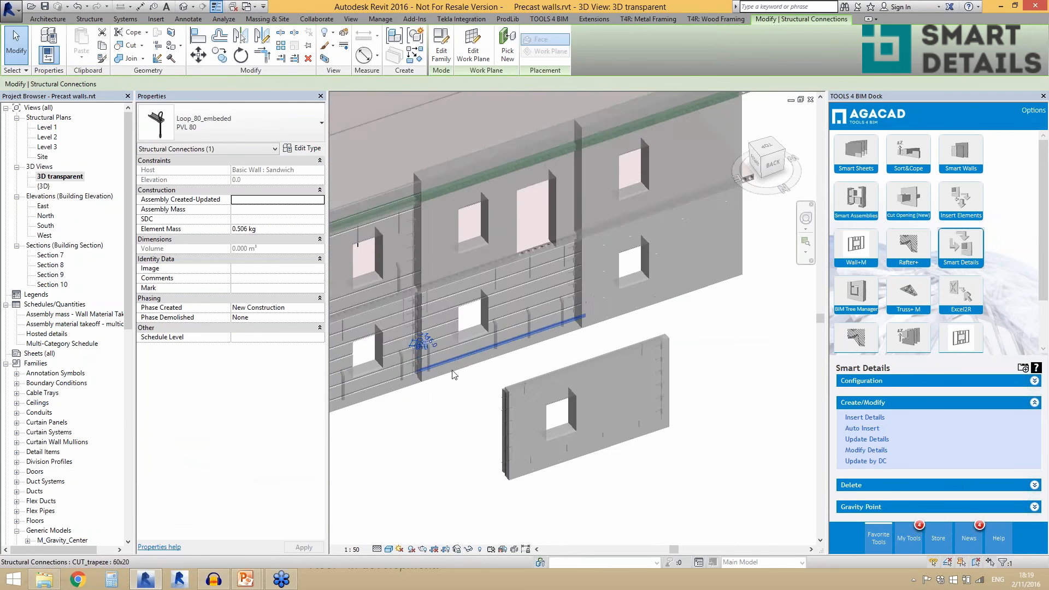
{"action": "key", "text": "Escape"}
- Open the Level 1 structural plan and go to Section 9 through its section marker
{"action": "double_click", "coordinate": [47, 127]}
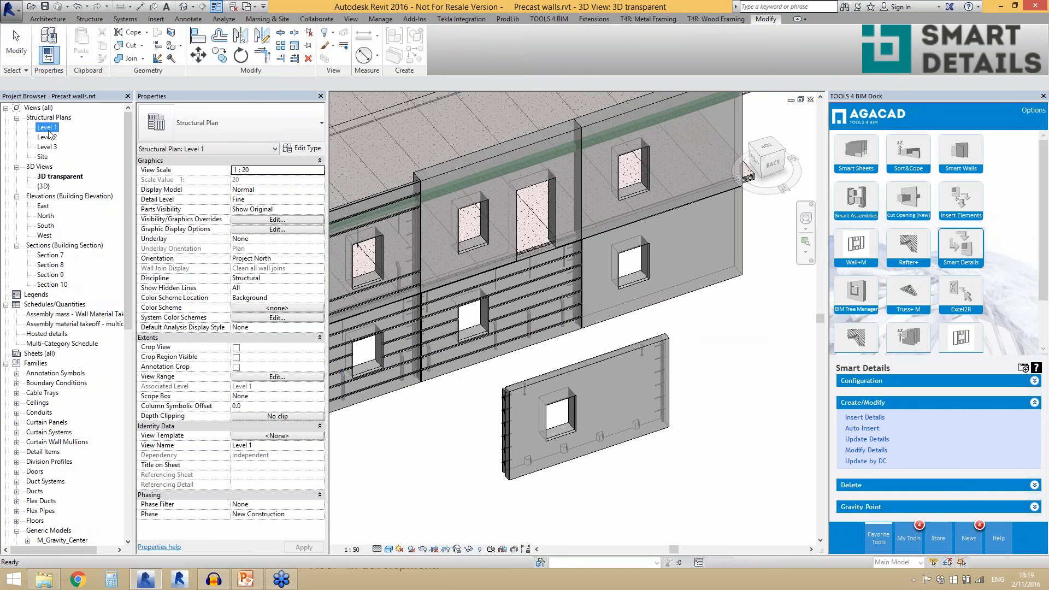
{"action": "left_click", "coordinate": [522, 215]}
{"action": "key", "text": "Escape"}
{"action": "scroll", "coordinate": [515, 200], "scroll_direction": "up", "scroll_amount": 3}
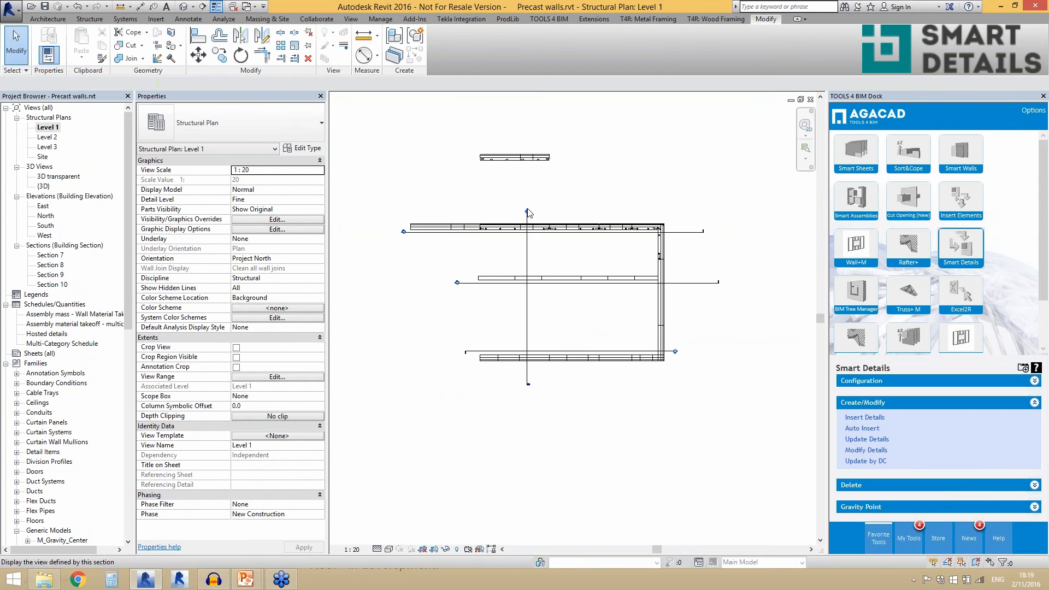
{"action": "double_click", "coordinate": [528, 212]}
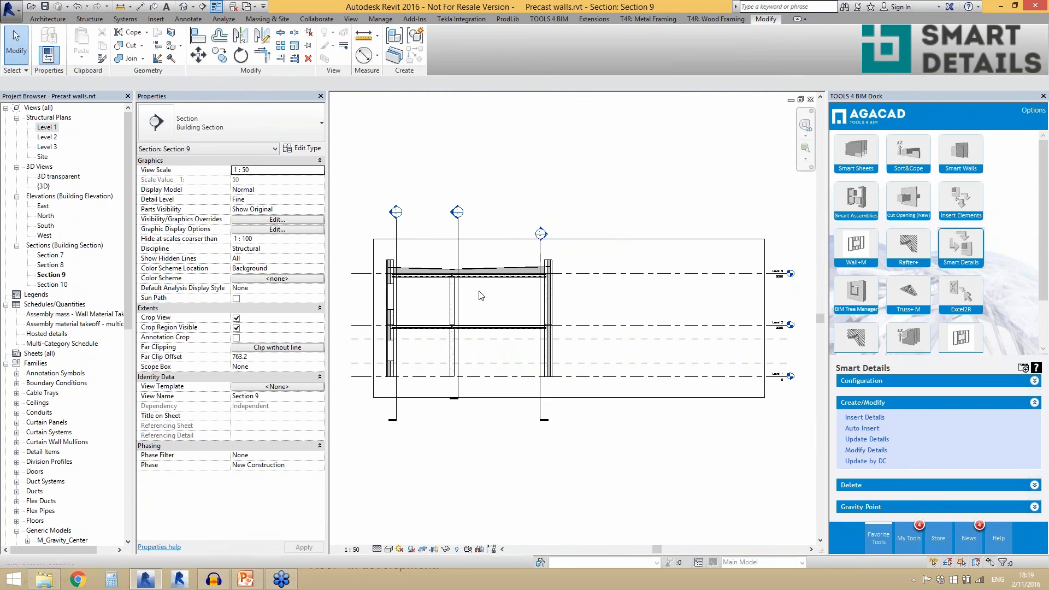
- Examine the trapezoidal 60x20 groove cuts on the outer layer of the lower facade wall in section
{"action": "scroll", "coordinate": [434, 417], "scroll_direction": "up", "scroll_amount": 5}
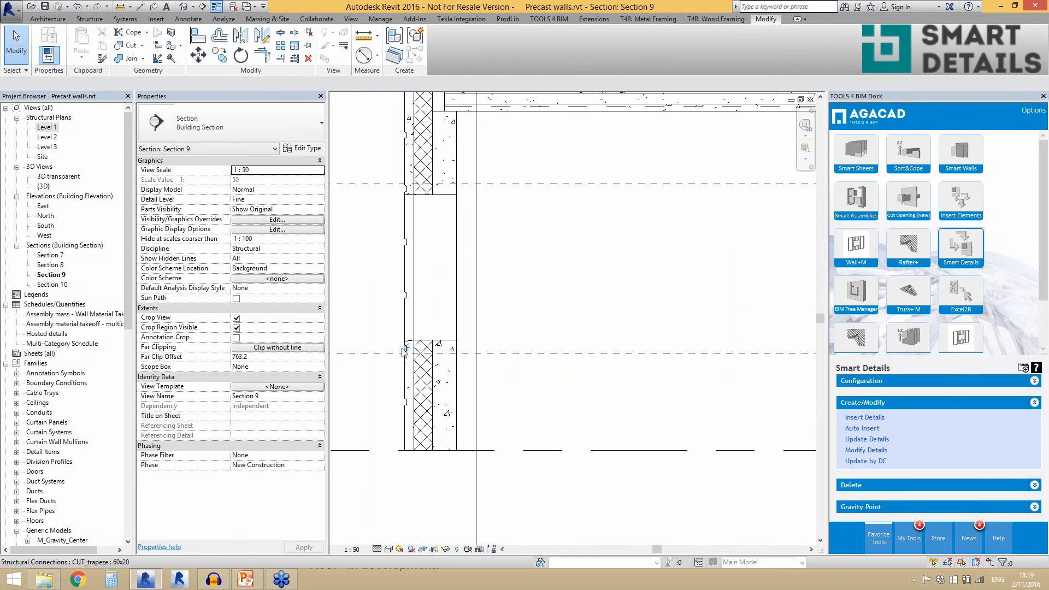
{"action": "left_click", "coordinate": [405, 351]}
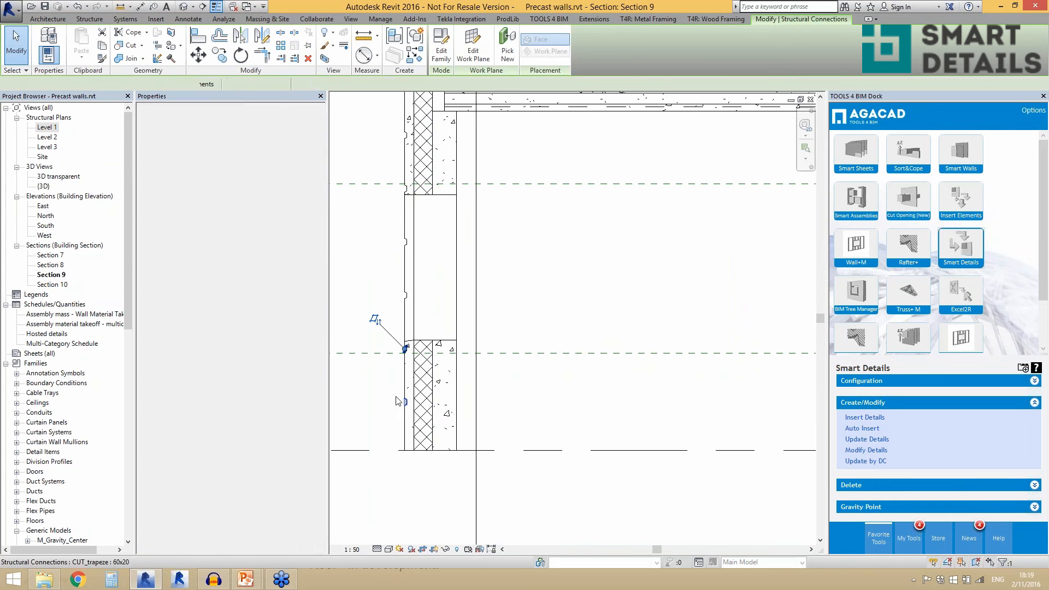
{"action": "left_click", "coordinate": [519, 320]}
{"action": "scroll", "coordinate": [474, 418], "scroll_direction": "down", "scroll_amount": 2}
{"action": "scroll", "coordinate": [455, 141], "scroll_direction": "up", "scroll_amount": 5}
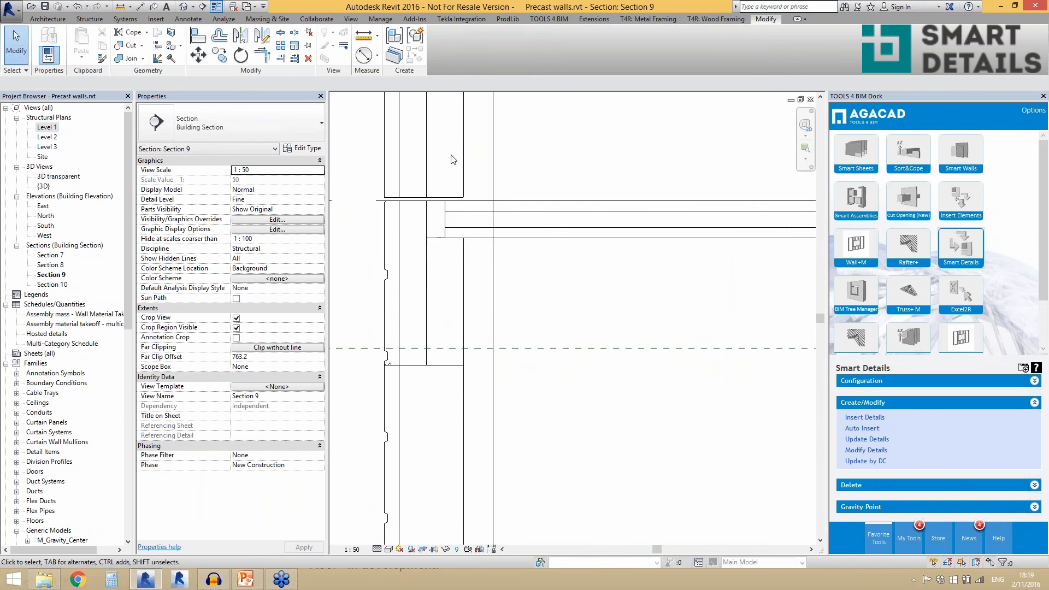
- Examine the rectangular 200x200 cut at the slab bearing and the cut at the facade wall's upper outer edge
{"action": "left_click", "coordinate": [434, 235]}
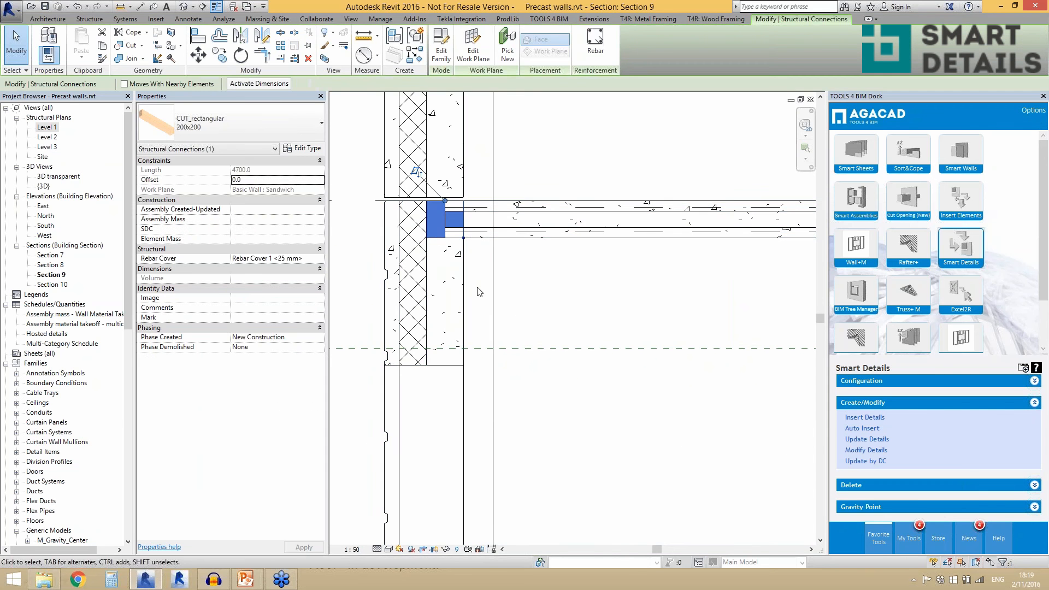
{"action": "left_click", "coordinate": [473, 247]}
{"action": "scroll", "coordinate": [474, 245], "scroll_direction": "down", "scroll_amount": 3}
{"action": "scroll", "coordinate": [467, 379], "scroll_direction": "up", "scroll_amount": 1}
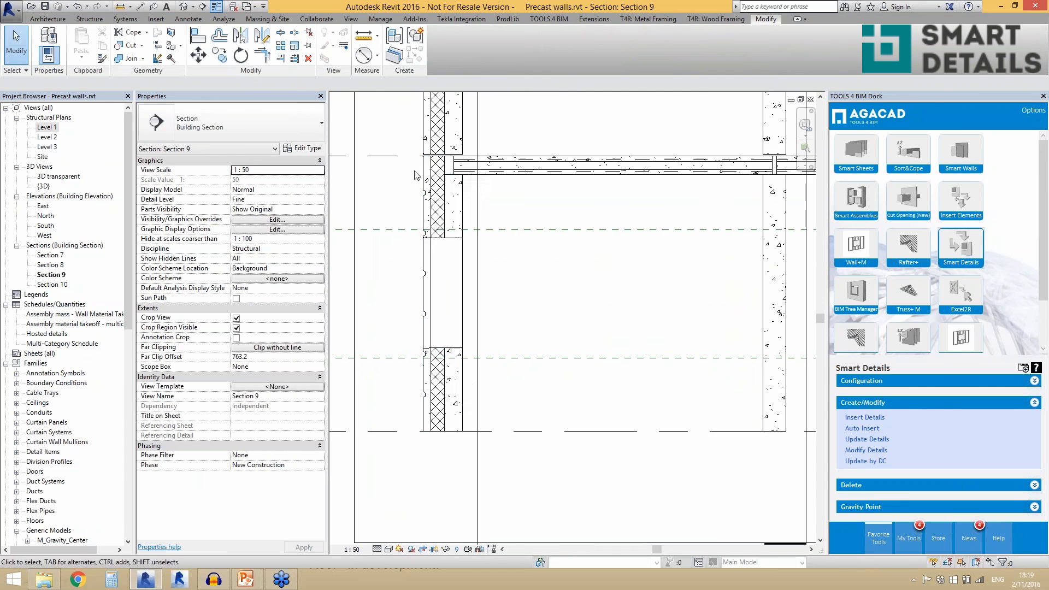
{"action": "scroll", "coordinate": [418, 172], "scroll_direction": "up", "scroll_amount": 3}
{"action": "scroll", "coordinate": [439, 128], "scroll_direction": "up", "scroll_amount": 2}
{"action": "left_click", "coordinate": [436, 156]}
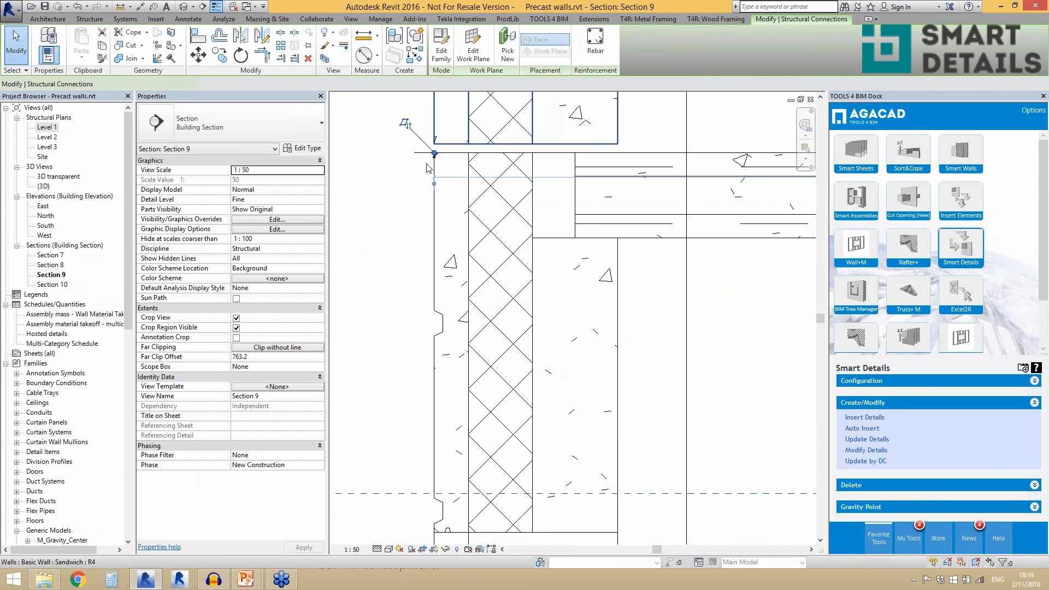
{"action": "left_click", "coordinate": [416, 193]}
{"action": "scroll", "coordinate": [447, 153], "scroll_direction": "down", "scroll_amount": 5}
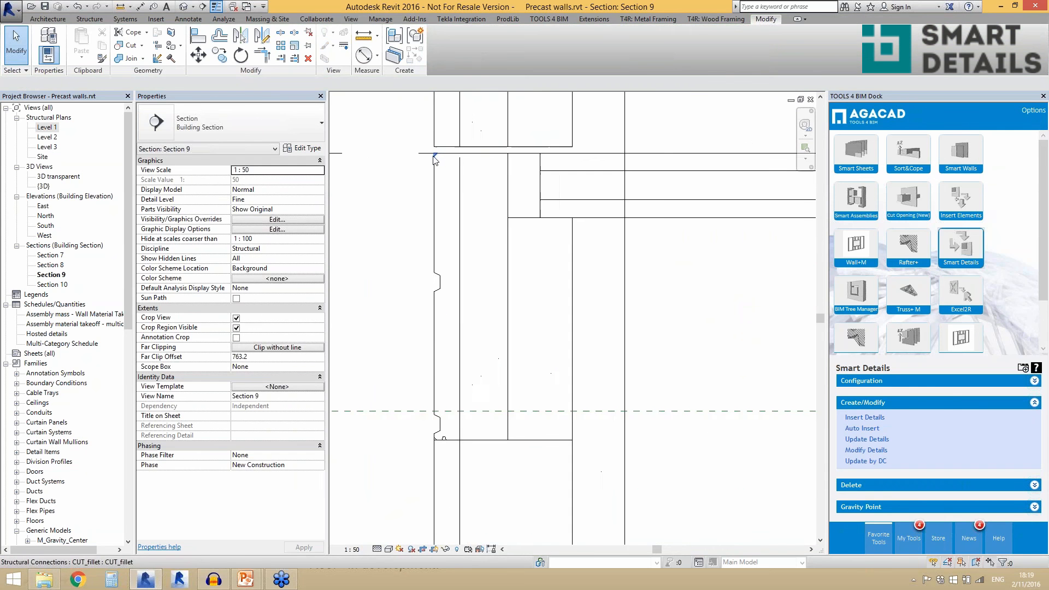
- Open the default 3D view and select the detached sandwich wall panel for a close look
{"action": "left_click", "coordinate": [184, 7]}
{"action": "scroll", "coordinate": [465, 377], "scroll_direction": "up", "scroll_amount": 3}
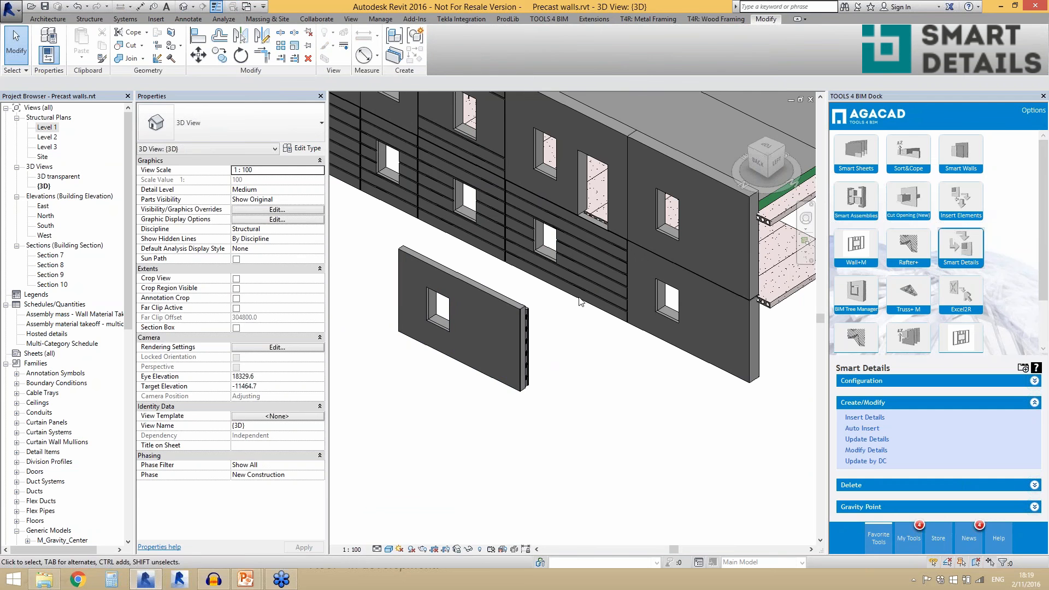
{"action": "left_click", "coordinate": [520, 386]}
{"action": "middle_click_drag", "start_coordinate": [520, 386], "coordinate": [474, 388], "text": "shift"}
{"action": "scroll", "coordinate": [474, 388], "scroll_direction": "up", "scroll_amount": 3}
{"action": "scroll", "coordinate": [525, 381], "scroll_direction": "up", "scroll_amount": 2}
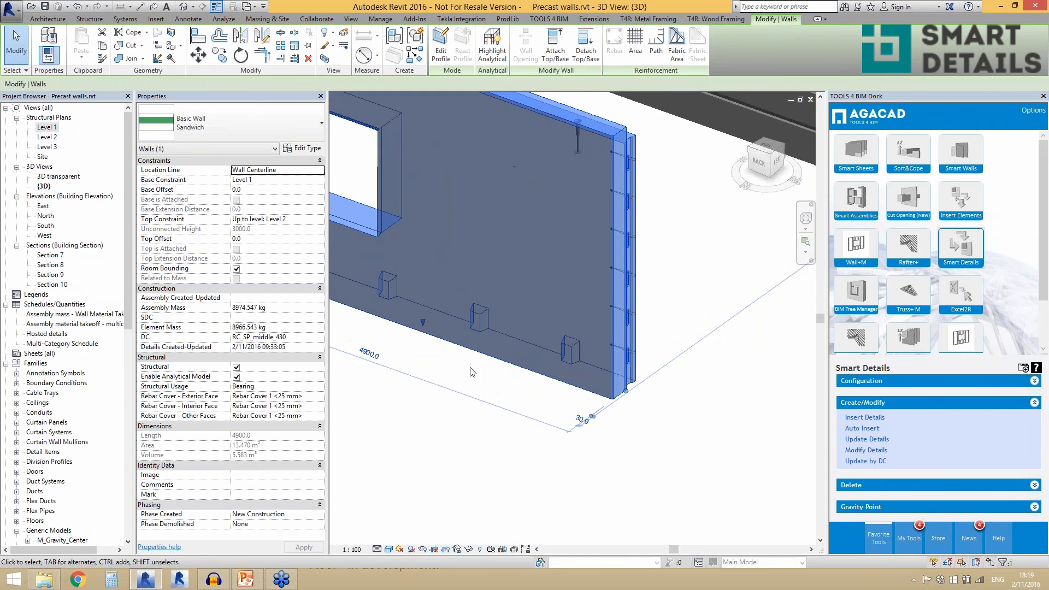
- Inspect the lifting anchor, edge loops and bottom pockets of the detached panel, then deselect it
{"action": "scroll", "coordinate": [488, 357], "scroll_direction": "down", "scroll_amount": 2}
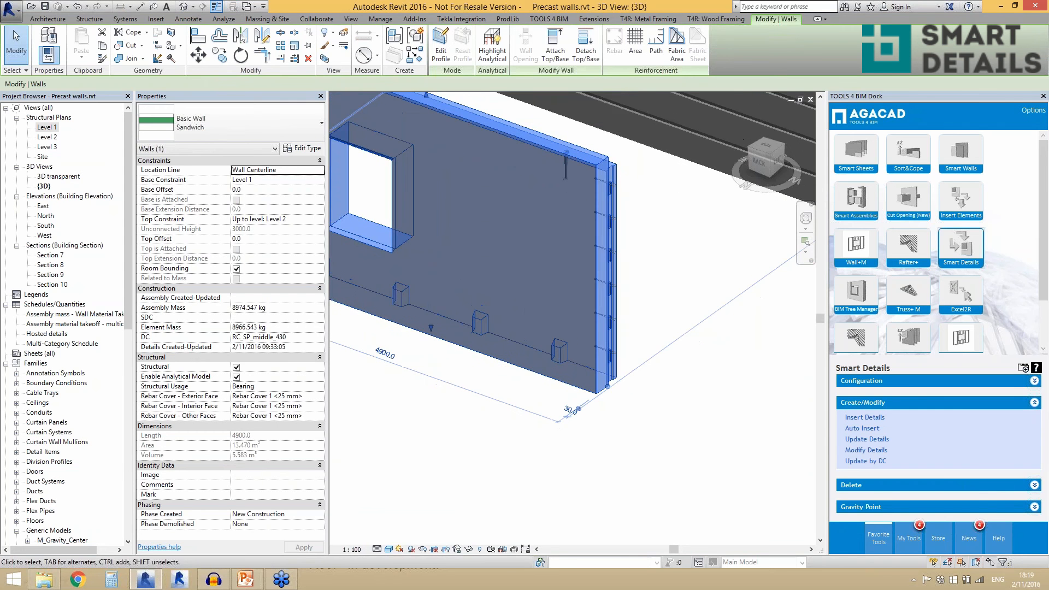
{"action": "scroll", "coordinate": [562, 186], "scroll_direction": "up", "scroll_amount": 2}
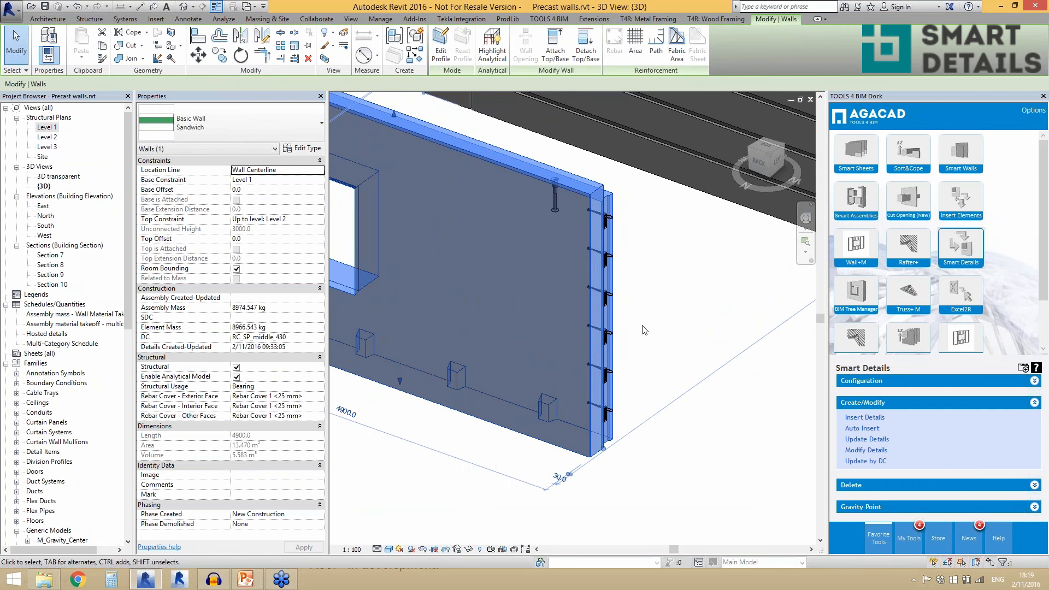
{"action": "scroll", "coordinate": [552, 213], "scroll_direction": "up", "scroll_amount": 2}
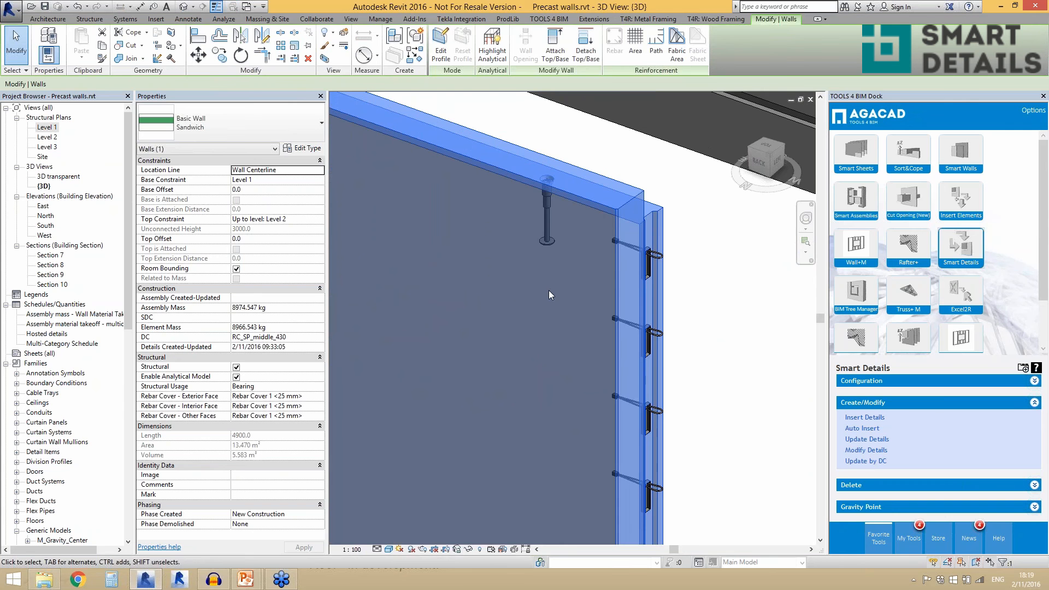
{"action": "scroll", "coordinate": [493, 267], "scroll_direction": "down", "scroll_amount": 3}
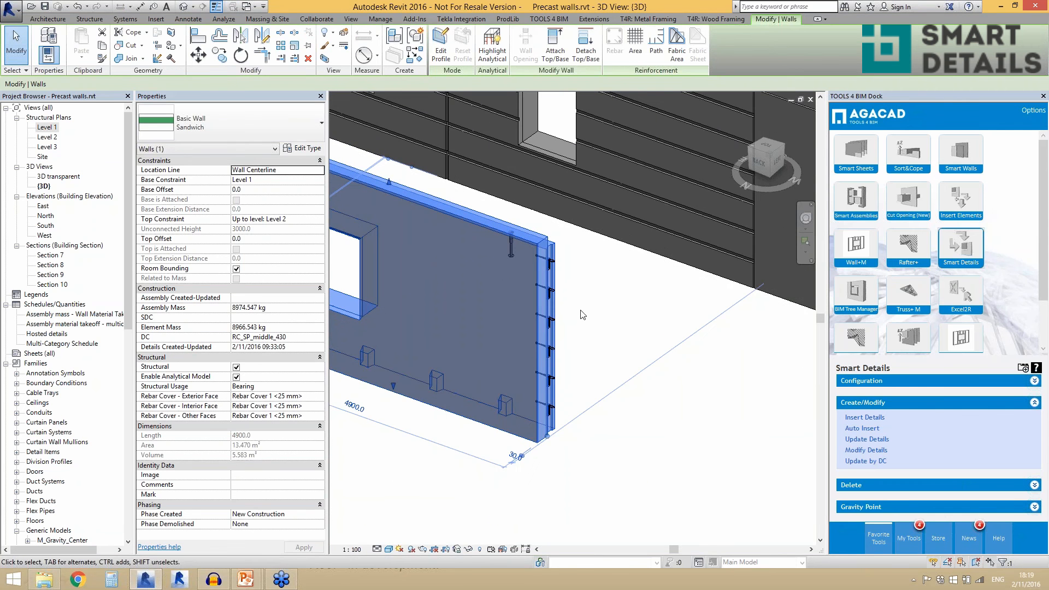
{"action": "middle_click_drag", "start_coordinate": [583, 316], "coordinate": [575, 317], "text": "shift"}
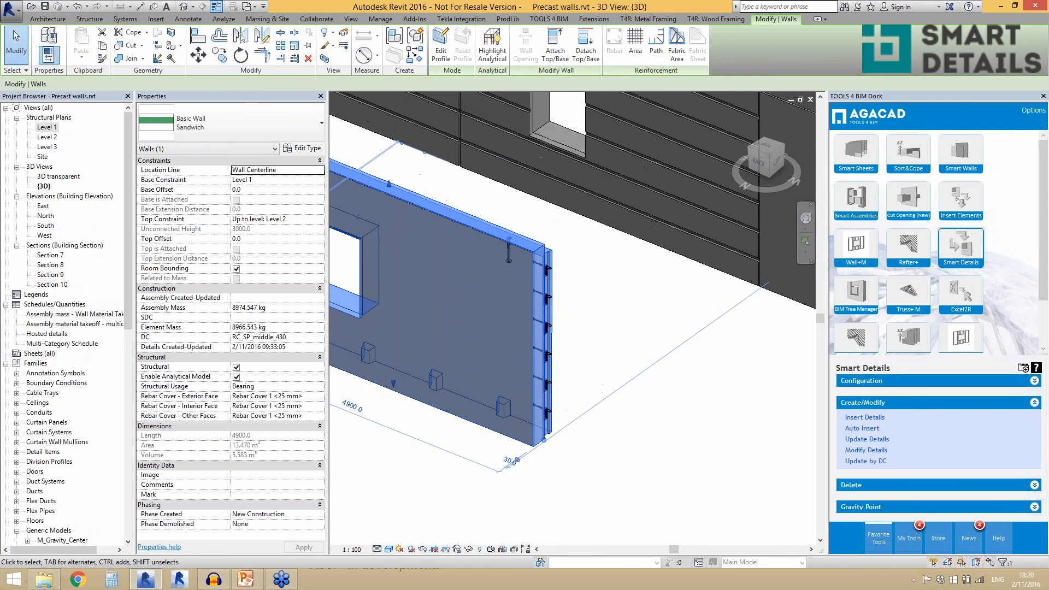
{"action": "scroll", "coordinate": [589, 323], "scroll_direction": "down", "scroll_amount": 1}
{"action": "left_click", "coordinate": [585, 323]}
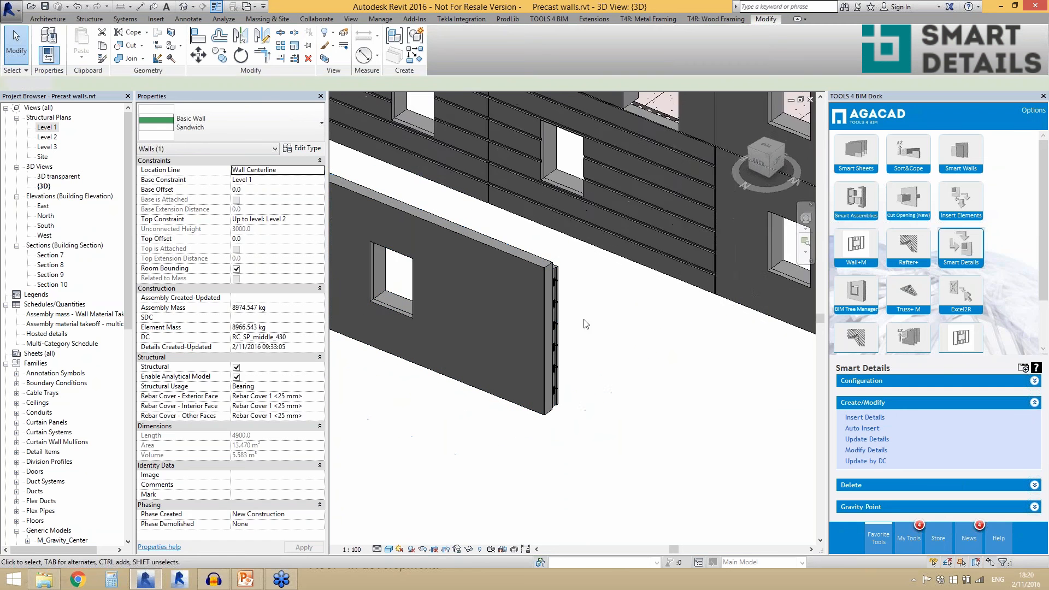
{"action": "scroll", "coordinate": [434, 304], "scroll_direction": "down", "scroll_amount": 2}
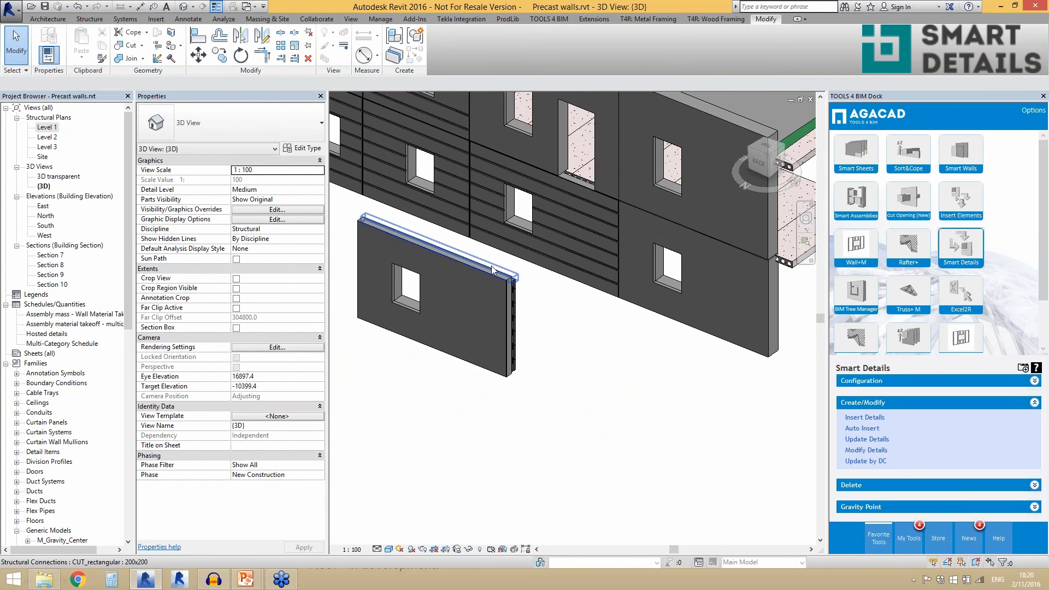
{"action": "scroll", "coordinate": [481, 283], "scroll_direction": "down", "scroll_amount": 2}
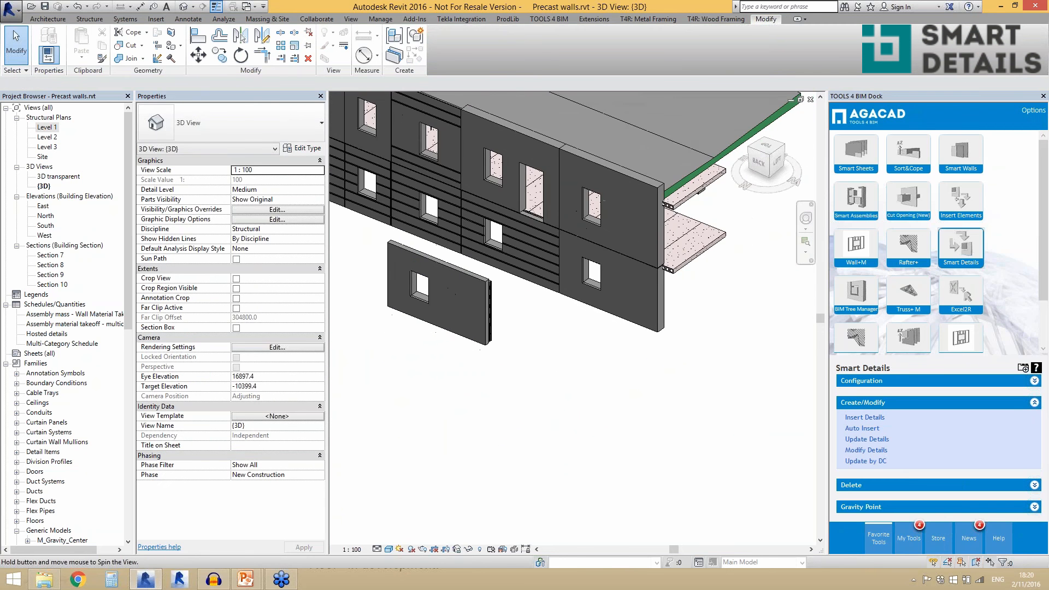
- Insert details into the two Massive wall 250 inner walls on the lower floor using a different Smart Details configuration
{"action": "middle_click_drag", "start_coordinate": [656, 326], "coordinate": [603, 376], "text": "shift"}
{"action": "left_click", "coordinate": [640, 357]}
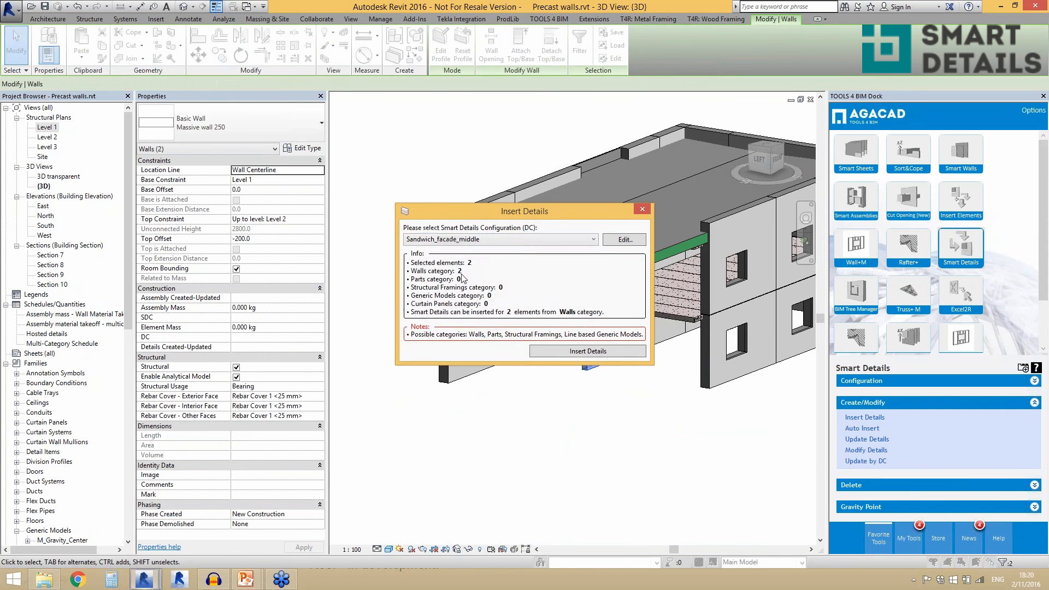
{"action": "left_click", "coordinate": [495, 240]}
{"action": "left_click", "coordinate": [488, 262]}
{"action": "left_click", "coordinate": [559, 355]}
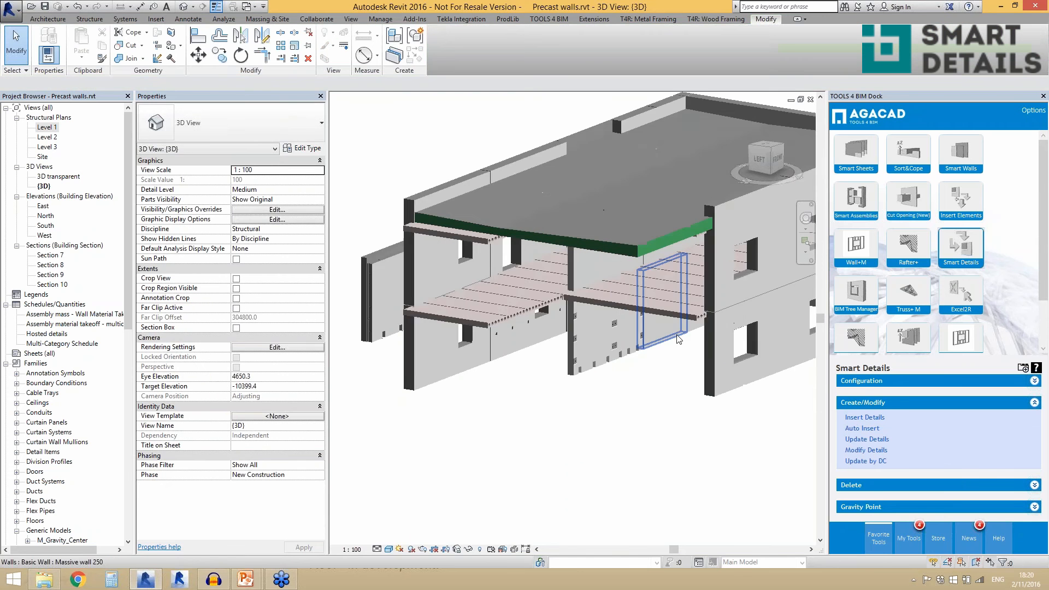
- Inspect the connection pockets along the side and bottom edges of the inner massive walls
{"action": "scroll", "coordinate": [548, 417], "scroll_direction": "up", "scroll_amount": 5}
{"action": "left_click", "coordinate": [474, 420]}
{"action": "scroll", "coordinate": [461, 359], "scroll_direction": "up", "scroll_amount": 2}
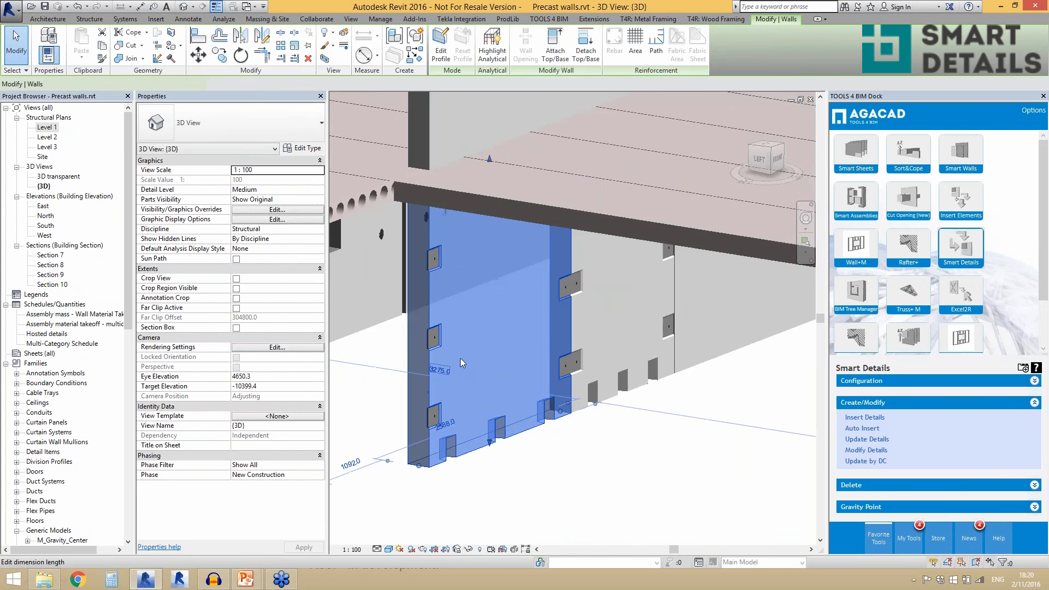
{"action": "middle_click_drag", "start_coordinate": [460, 358], "coordinate": [501, 359], "text": "shift"}
{"action": "key", "text": "Escape"}
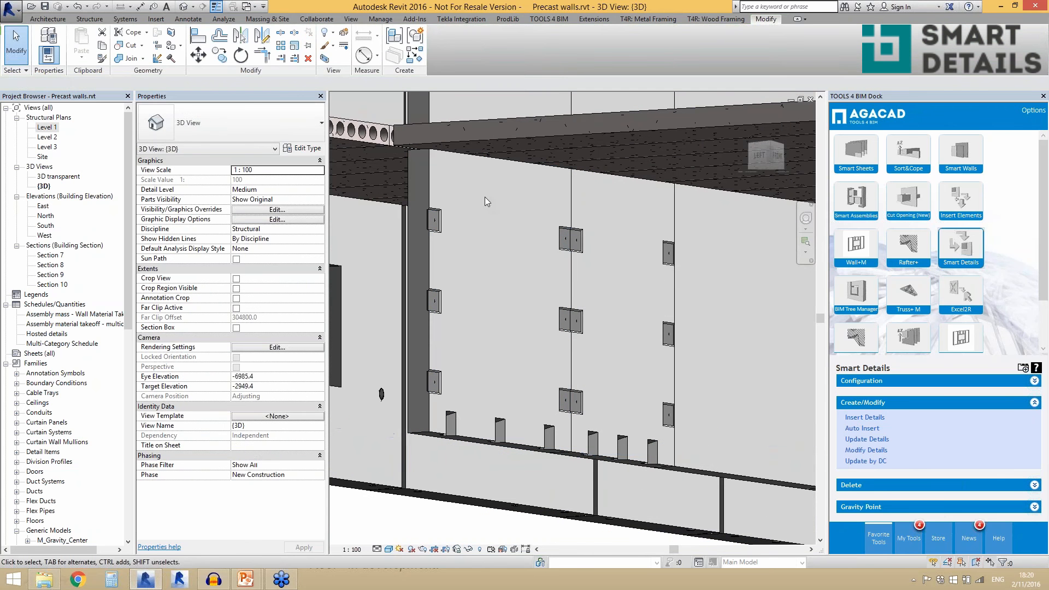
- Select individual bottom and side connection details on the inner massive wall, deselect them and review the whole precast building
{"action": "left_click", "coordinate": [455, 408]}
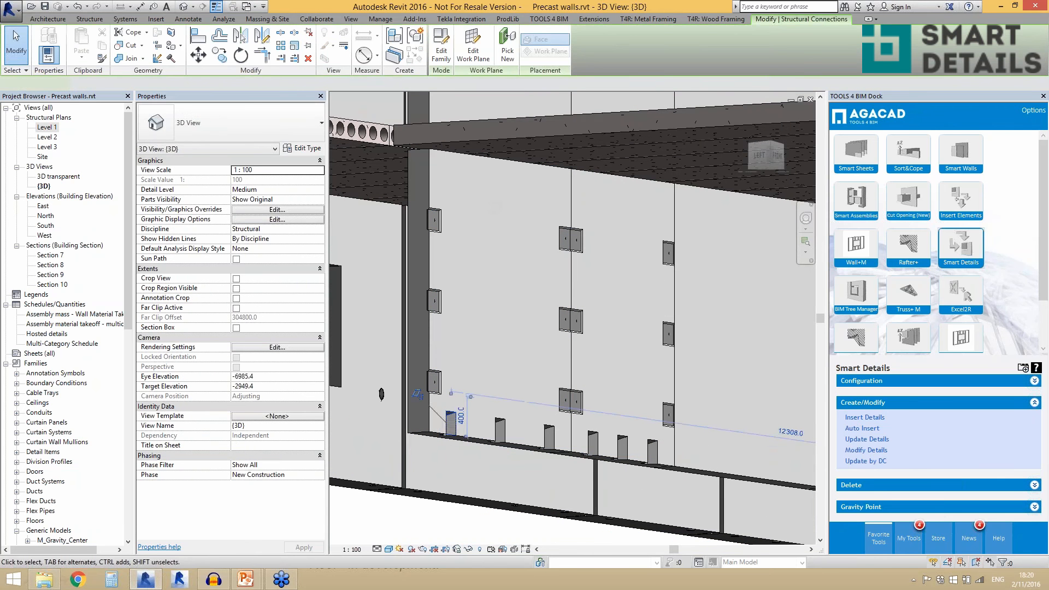
{"action": "middle_click_drag", "start_coordinate": [454, 409], "coordinate": [476, 438], "text": "shift"}
{"action": "left_click", "coordinate": [432, 322]}
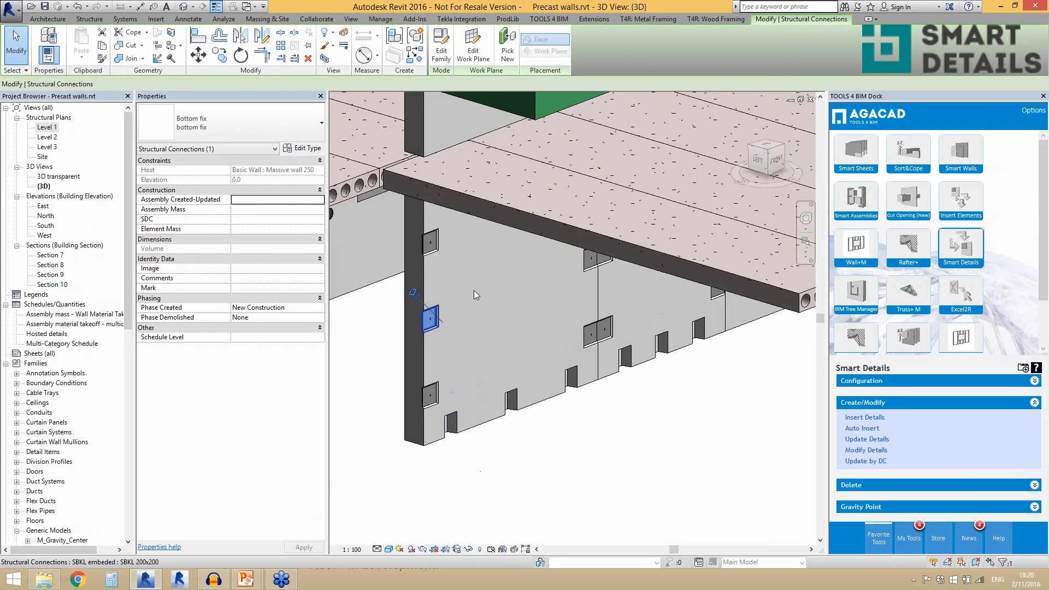
{"action": "left_click", "coordinate": [386, 359]}
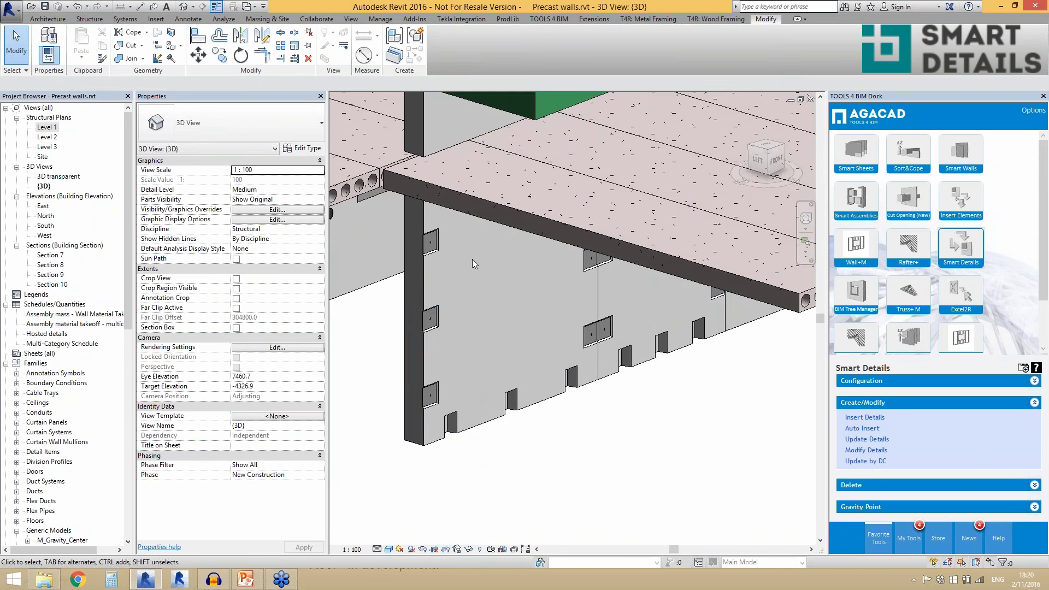
{"action": "scroll", "coordinate": [440, 346], "scroll_direction": "down", "scroll_amount": 2}
{"action": "middle_click_drag", "start_coordinate": [514, 365], "coordinate": [600, 412], "text": "shift"}
{"action": "scroll", "coordinate": [539, 363], "scroll_direction": "down", "scroll_amount": 3}
{"action": "left_click", "coordinate": [568, 327]}
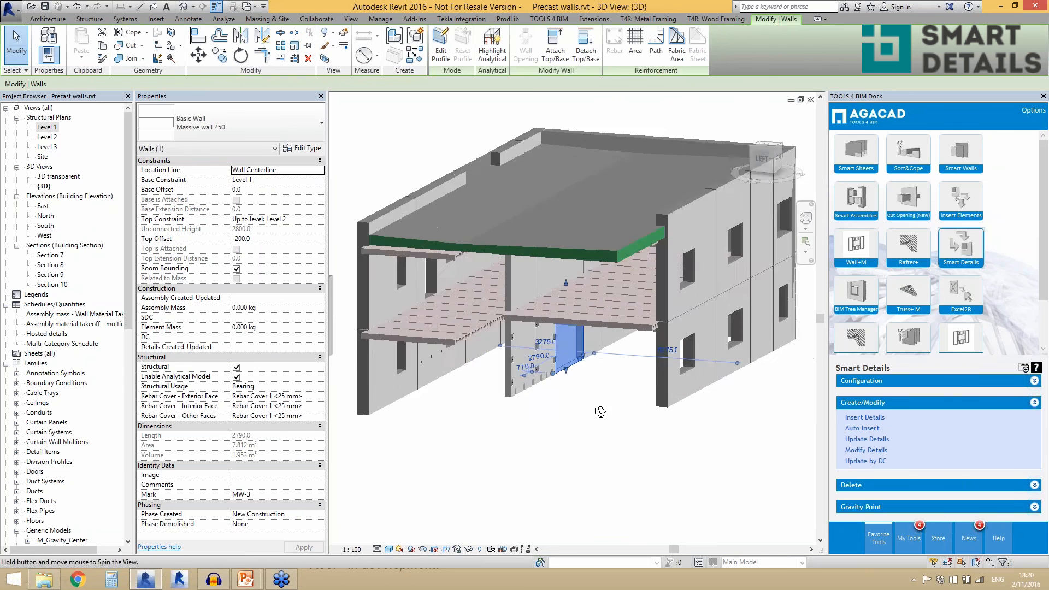
{"action": "scroll", "coordinate": [514, 404], "scroll_direction": "down", "scroll_amount": 4}
{"action": "scroll", "coordinate": [541, 408], "scroll_direction": "up", "scroll_amount": 1}
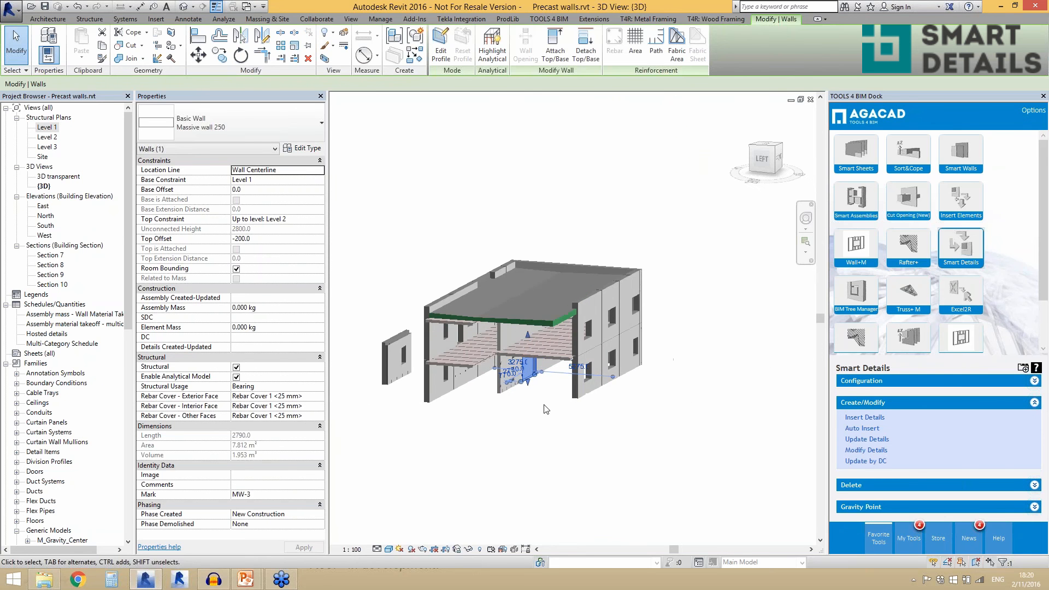
{"action": "middle_click_drag", "start_coordinate": [549, 411], "coordinate": [534, 419], "text": "shift"}
{"action": "left_click", "coordinate": [533, 419]}
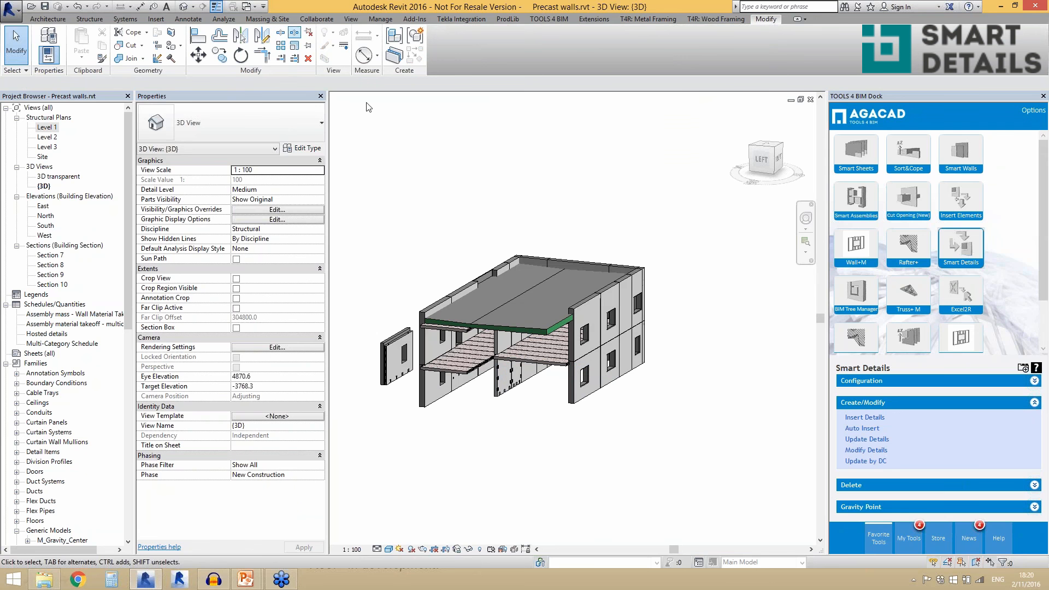
- Switch to the Wood framing+truss model and bring the front wall under the roof trusses into close view
{"action": "key", "text": "ctrl+Tab"}
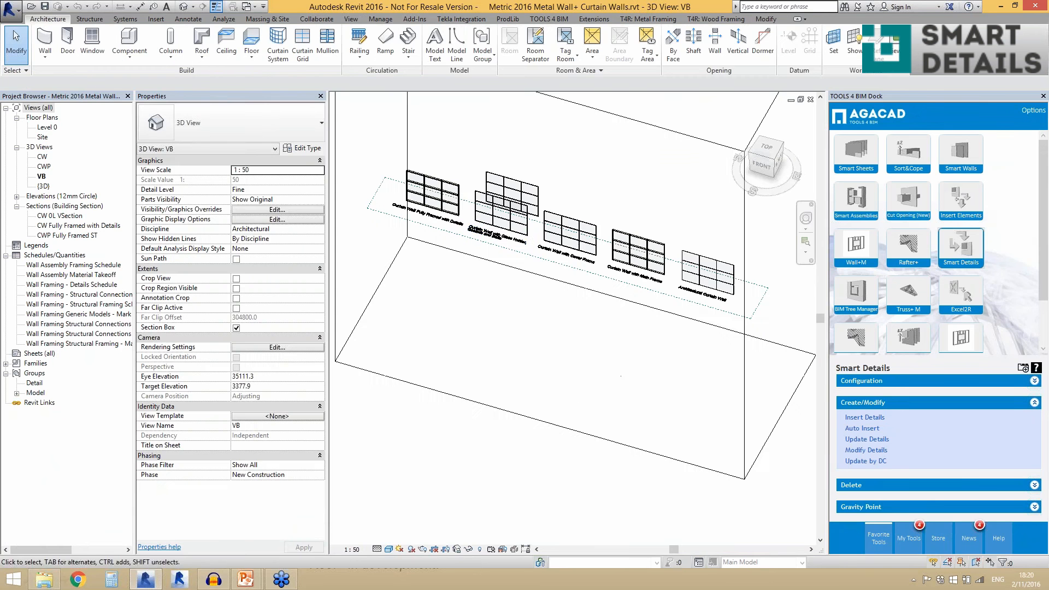
{"action": "key", "text": "ctrl+Tab"}
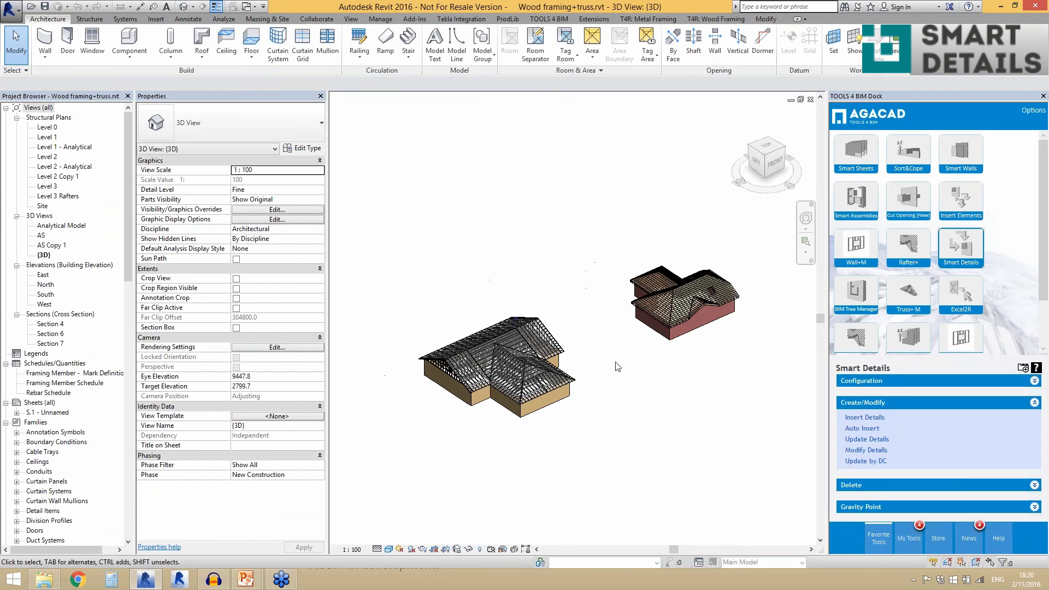
{"action": "scroll", "coordinate": [502, 434], "scroll_direction": "up", "scroll_amount": 1}
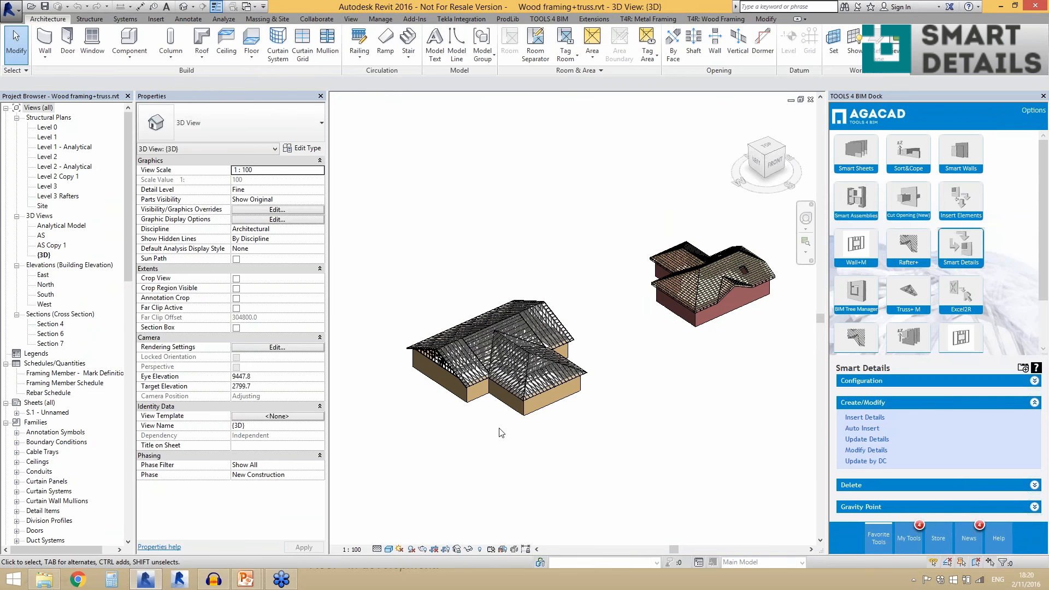
{"action": "scroll", "coordinate": [502, 434], "scroll_direction": "up", "scroll_amount": 3}
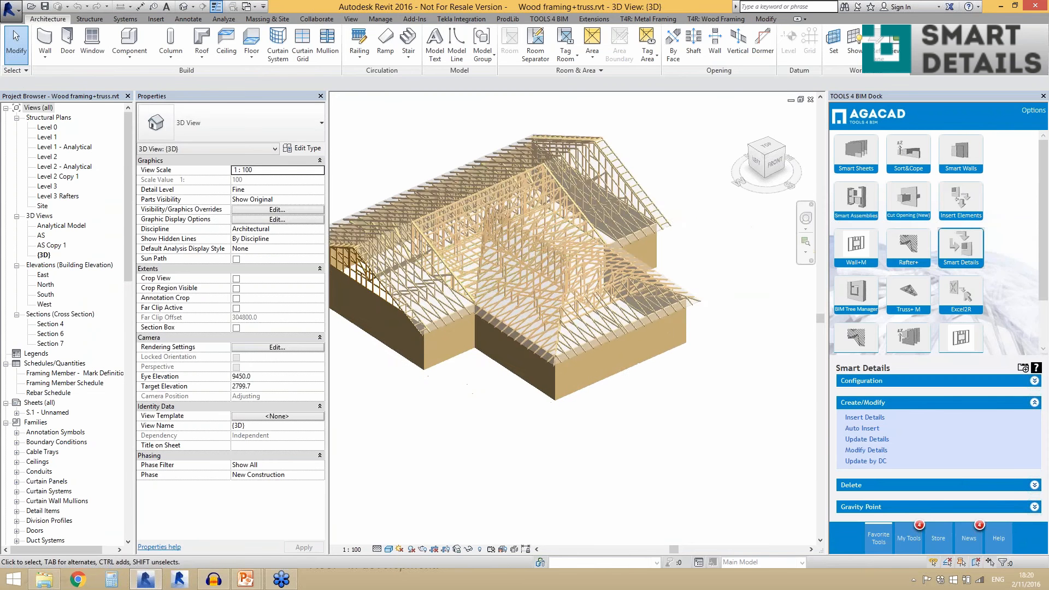
{"action": "scroll", "coordinate": [658, 433], "scroll_direction": "up", "scroll_amount": 5}
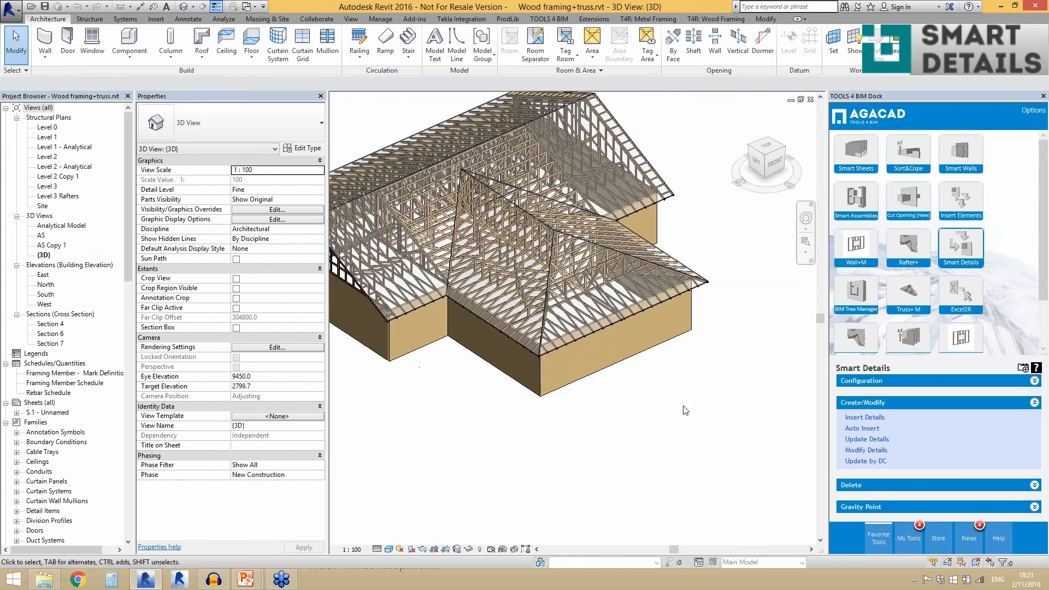
{"action": "scroll", "coordinate": [569, 350], "scroll_direction": "up", "scroll_amount": 3}
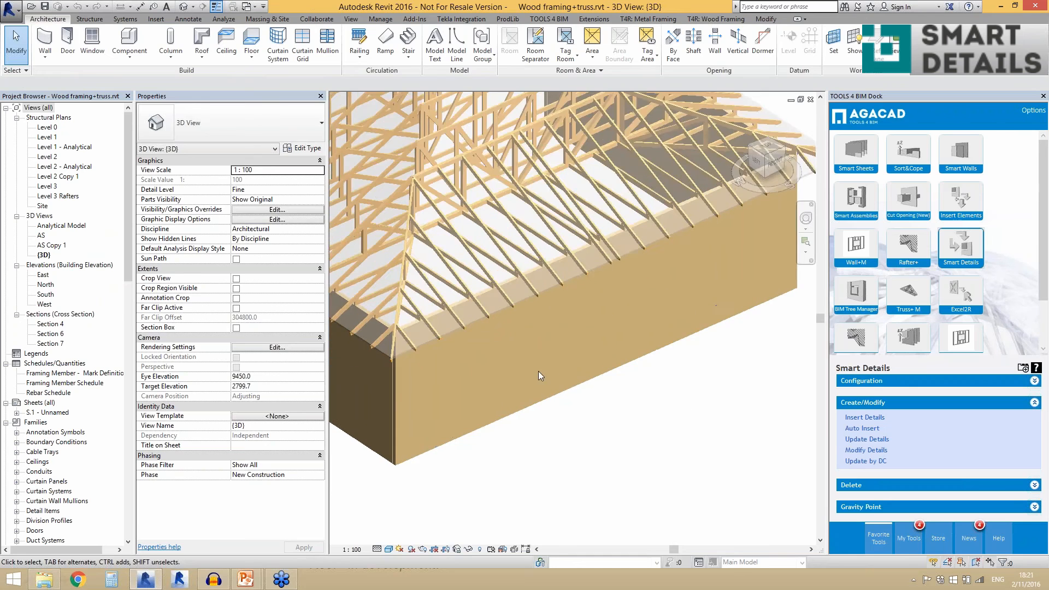
- Insert details into the Generic - 90 front wall below the trusses using the Truss fix configuration
{"action": "left_click", "coordinate": [572, 347]}
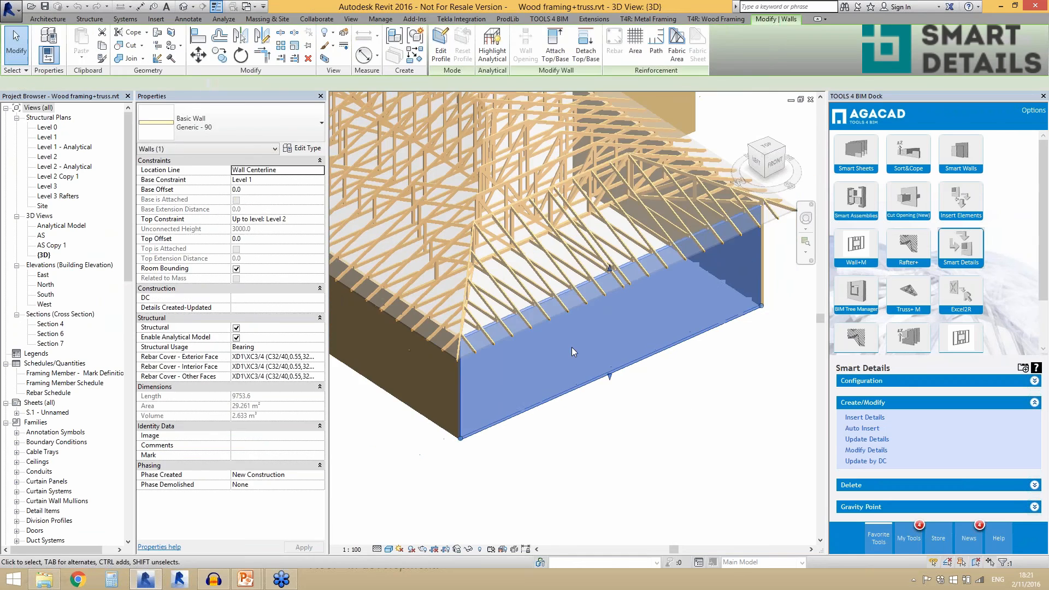
{"action": "left_click", "coordinate": [852, 420]}
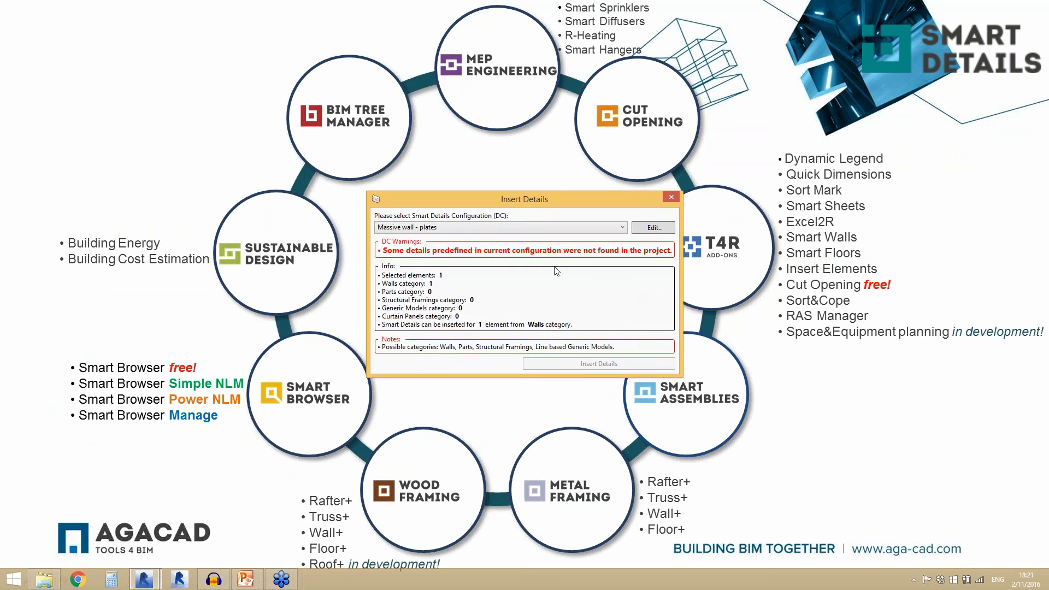
{"action": "left_click", "coordinate": [543, 229]}
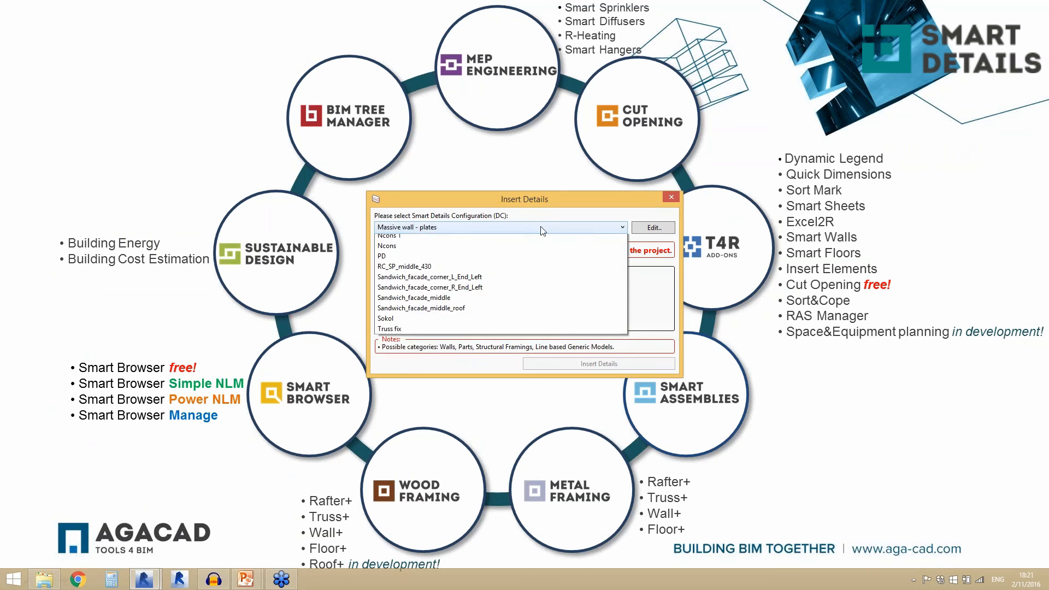
{"action": "left_click", "coordinate": [440, 350]}
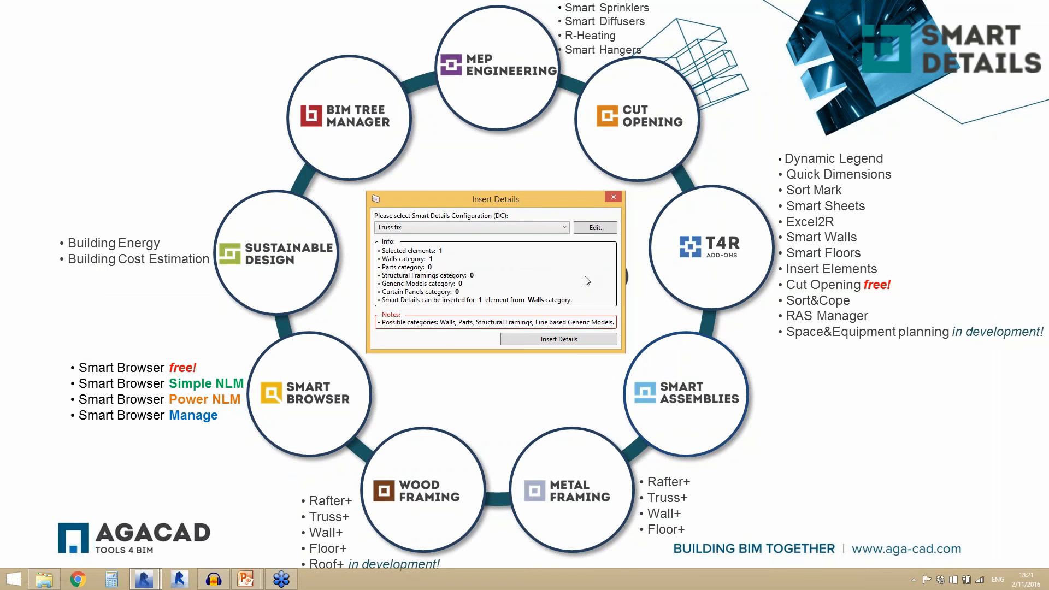
{"action": "left_click", "coordinate": [537, 340]}
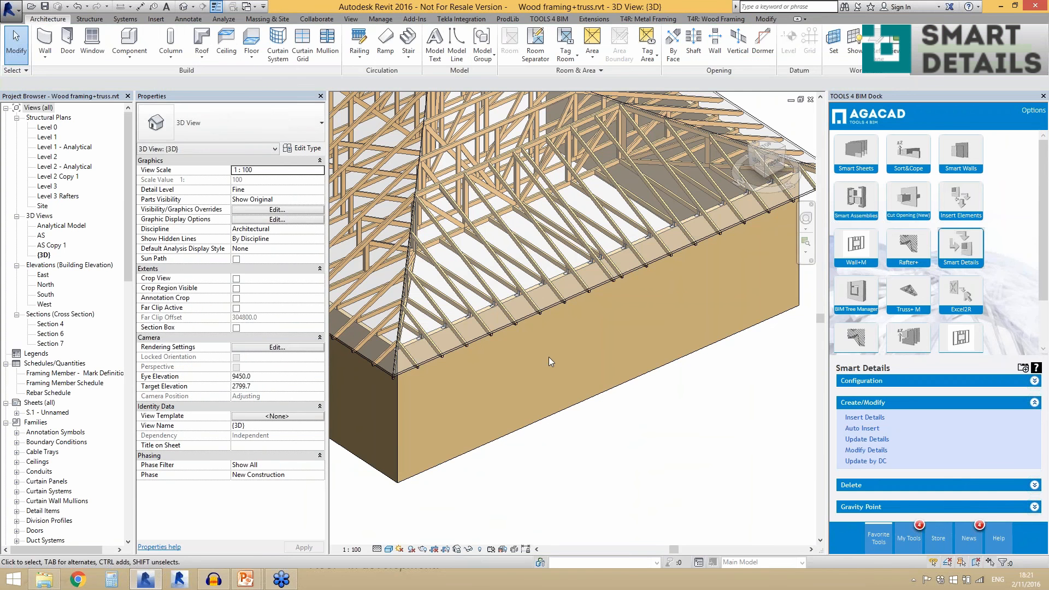
- Review the wall's Truss fix settings for point-based details on top/bottom faces, including intersection family and maximal searching distance, without updating
{"action": "scroll", "coordinate": [487, 308], "scroll_direction": "up", "scroll_amount": 5}
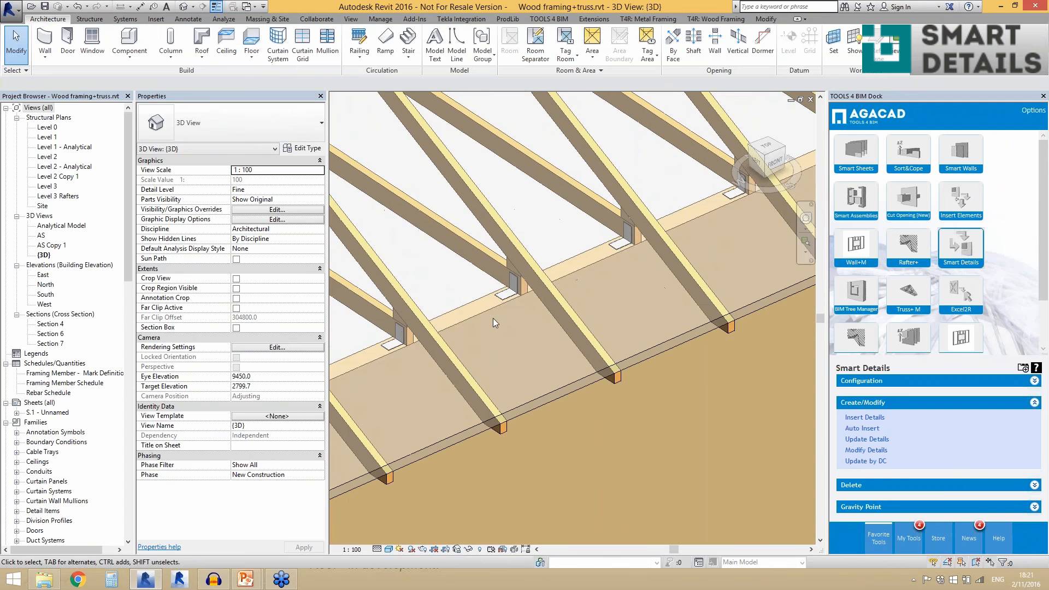
{"action": "left_click", "coordinate": [513, 320]}
{"action": "left_click", "coordinate": [866, 450]}
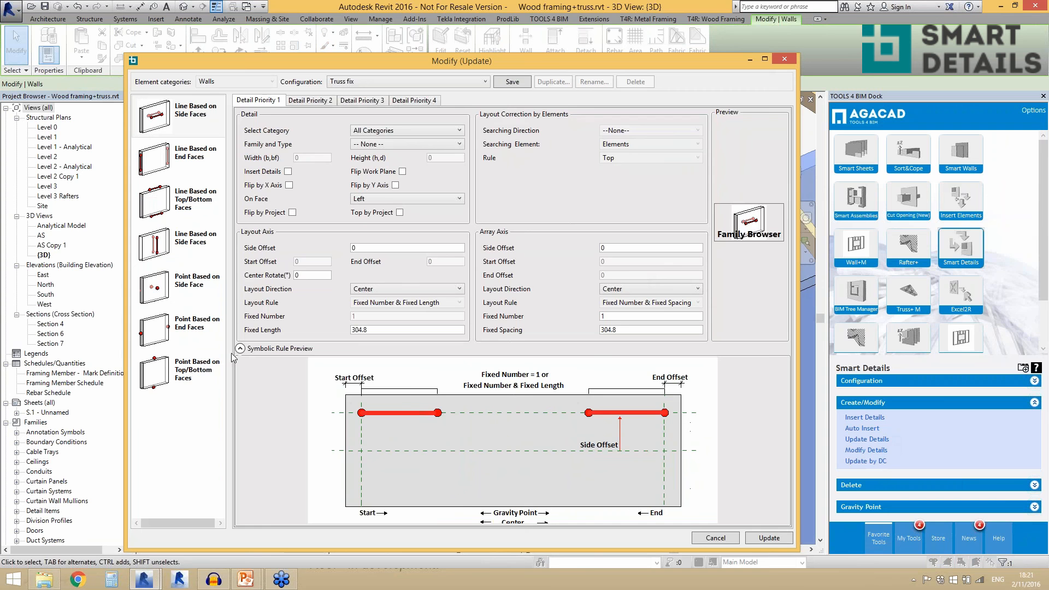
{"action": "left_click", "coordinate": [194, 376]}
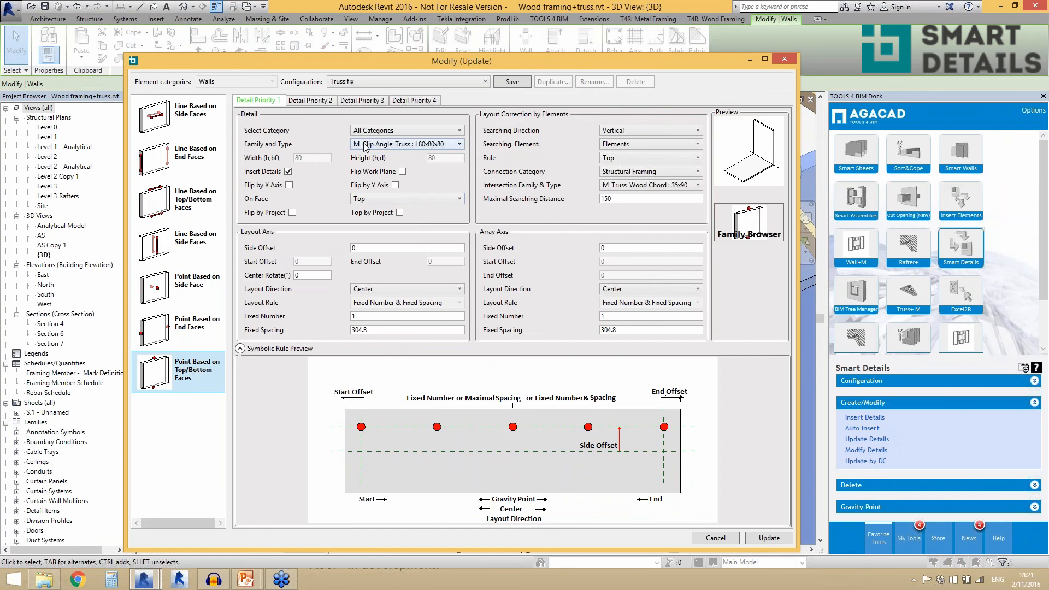
{"action": "left_click", "coordinate": [630, 188]}
{"action": "left_click", "coordinate": [631, 189]}
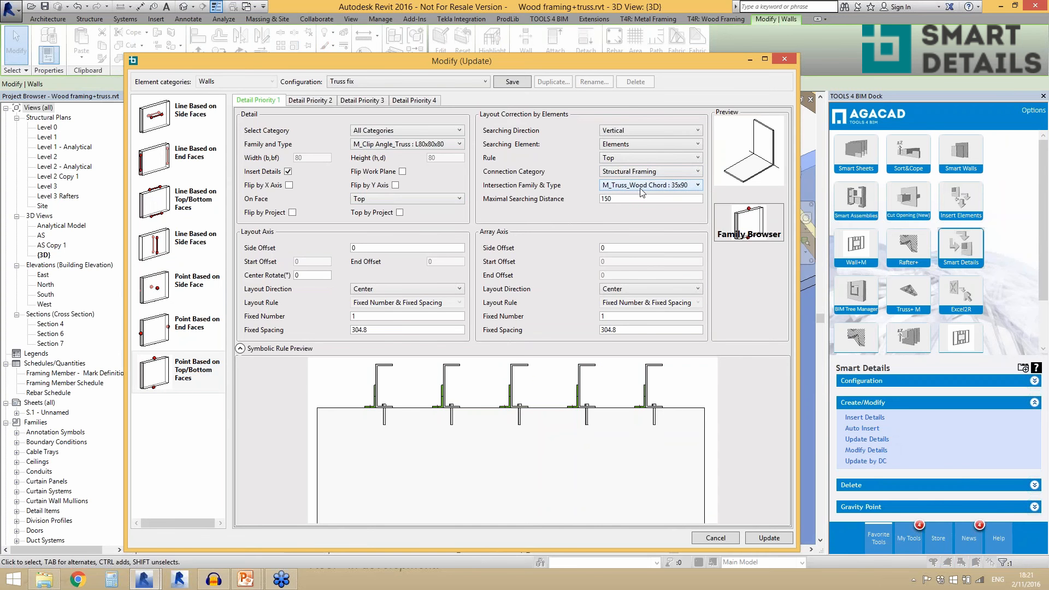
{"action": "left_click", "coordinate": [642, 199]}
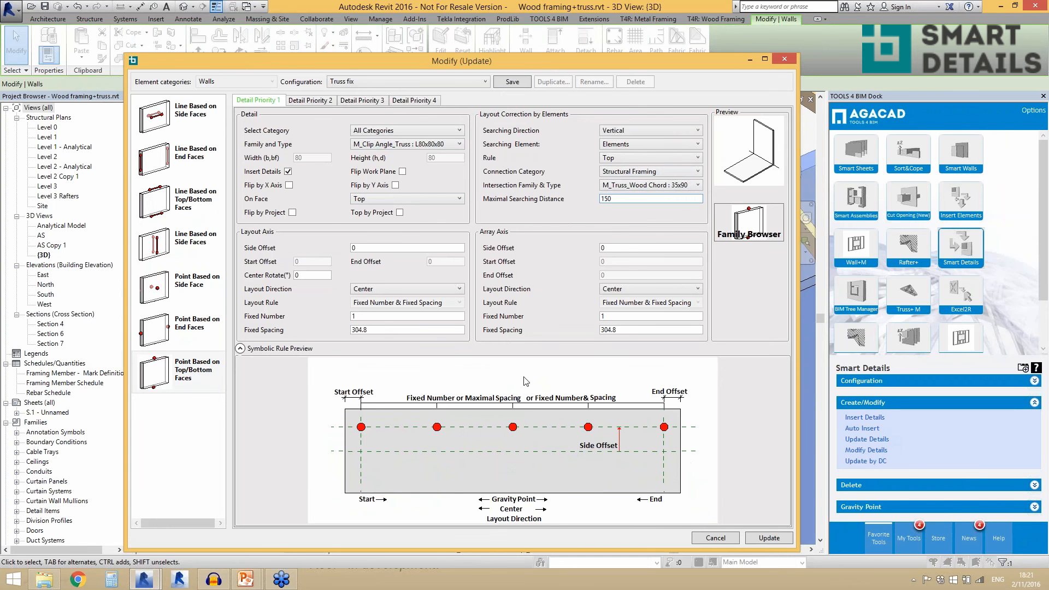
{"action": "left_click", "coordinate": [730, 539]}
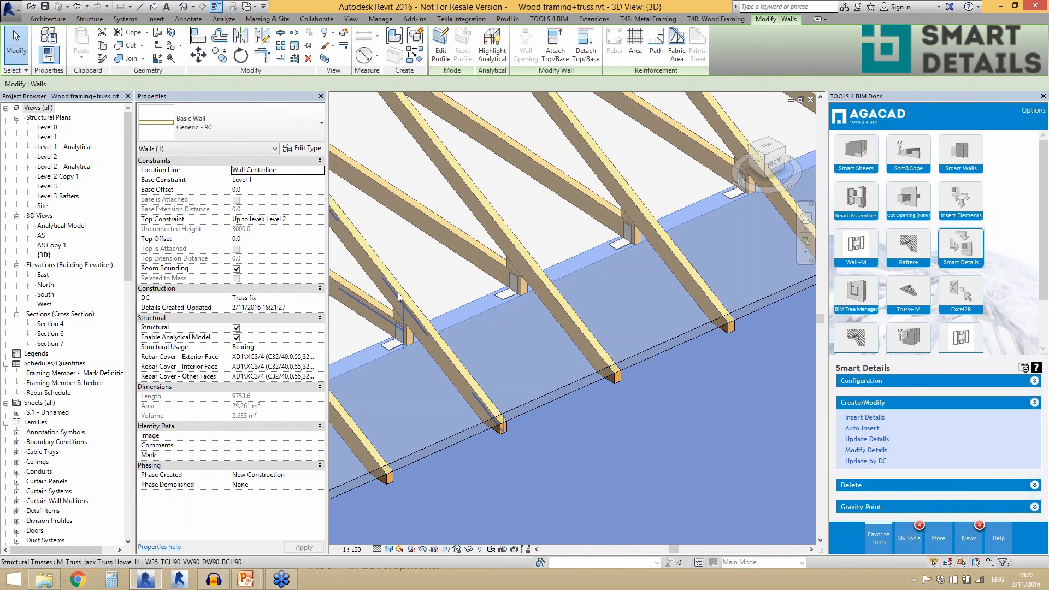
- Select a jack truss bearing on the front wall to examine its clip angle connection, then deselect it
{"action": "left_click", "coordinate": [415, 323]}
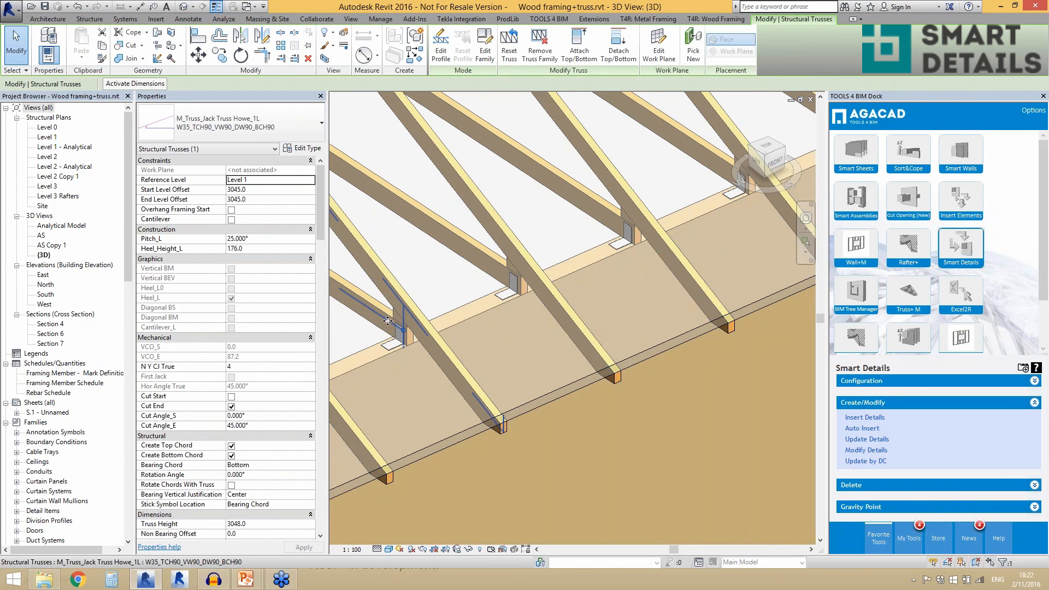
{"action": "scroll", "coordinate": [470, 302], "scroll_direction": "down", "scroll_amount": 2}
{"action": "scroll", "coordinate": [457, 319], "scroll_direction": "down", "scroll_amount": 10}
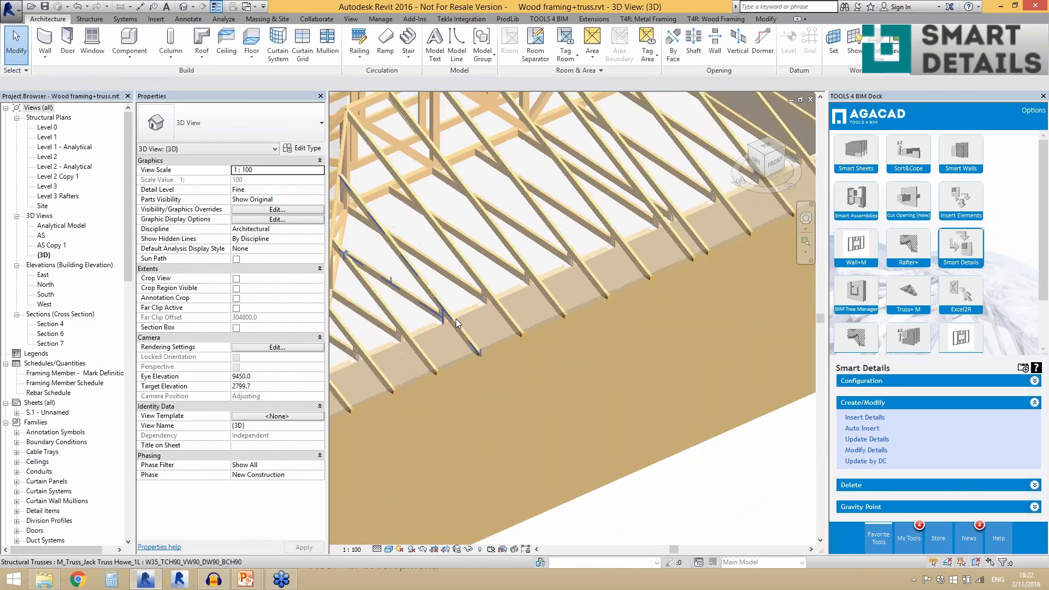
{"action": "scroll", "coordinate": [448, 323], "scroll_direction": "down", "scroll_amount": 2}
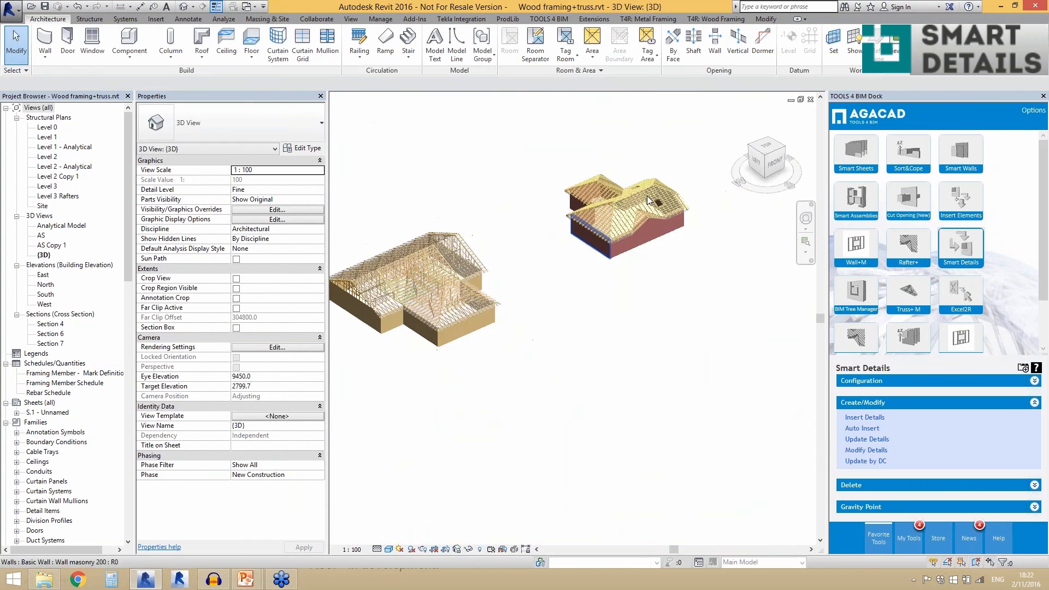
- Insert details on the 100x150 rafter girder beam of the red masonry house using the Rafter-Girder configuration
{"action": "scroll", "coordinate": [647, 196], "scroll_direction": "up", "scroll_amount": 3}
{"action": "scroll", "coordinate": [729, 203], "scroll_direction": "up", "scroll_amount": 3}
{"action": "scroll", "coordinate": [694, 263], "scroll_direction": "up", "scroll_amount": 1}
{"action": "scroll", "coordinate": [697, 263], "scroll_direction": "up", "scroll_amount": 3}
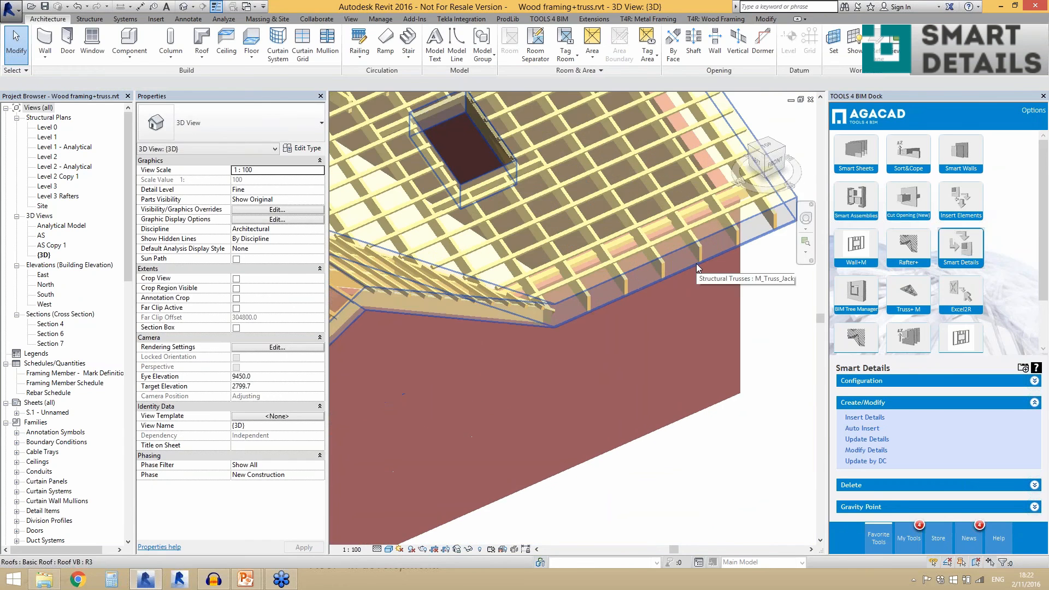
{"action": "left_click", "coordinate": [526, 290]}
{"action": "scroll", "coordinate": [526, 290], "scroll_direction": "down", "scroll_amount": 1}
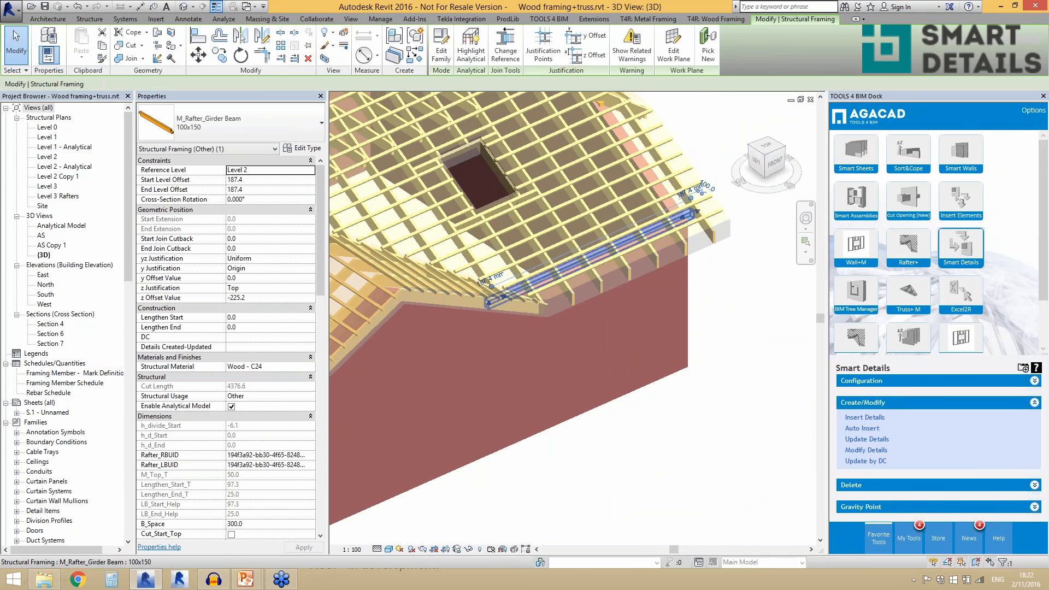
{"action": "scroll", "coordinate": [691, 213], "scroll_direction": "up", "scroll_amount": 2}
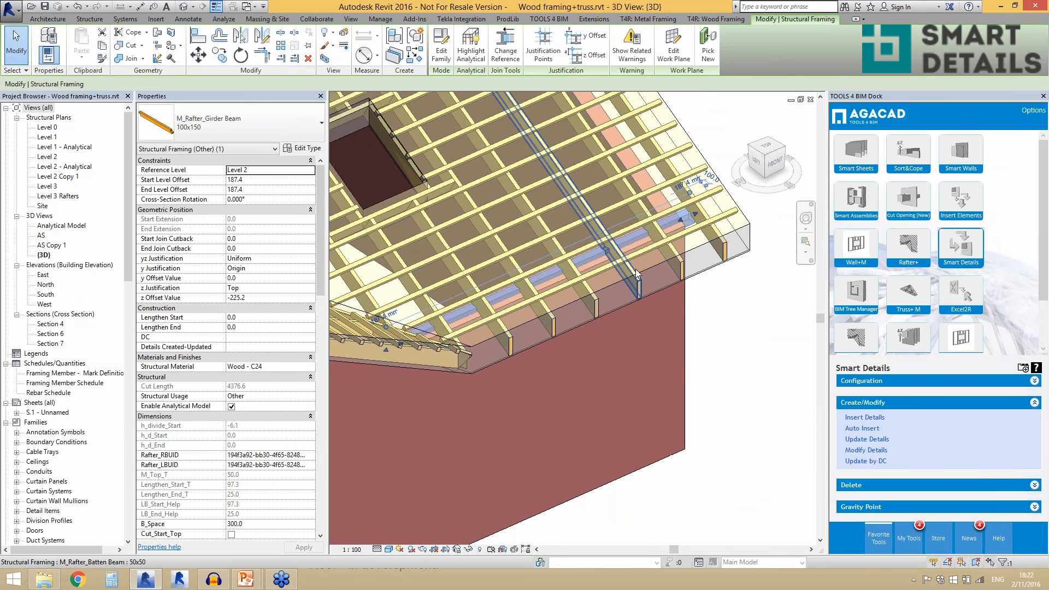
{"action": "left_click", "coordinate": [856, 419]}
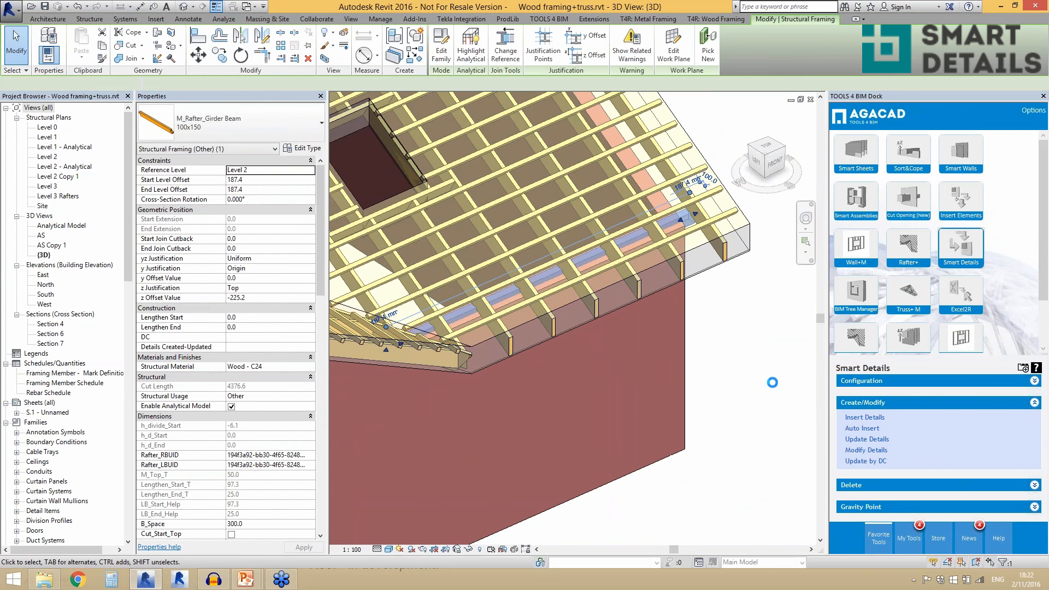
{"action": "left_click", "coordinate": [623, 227]}
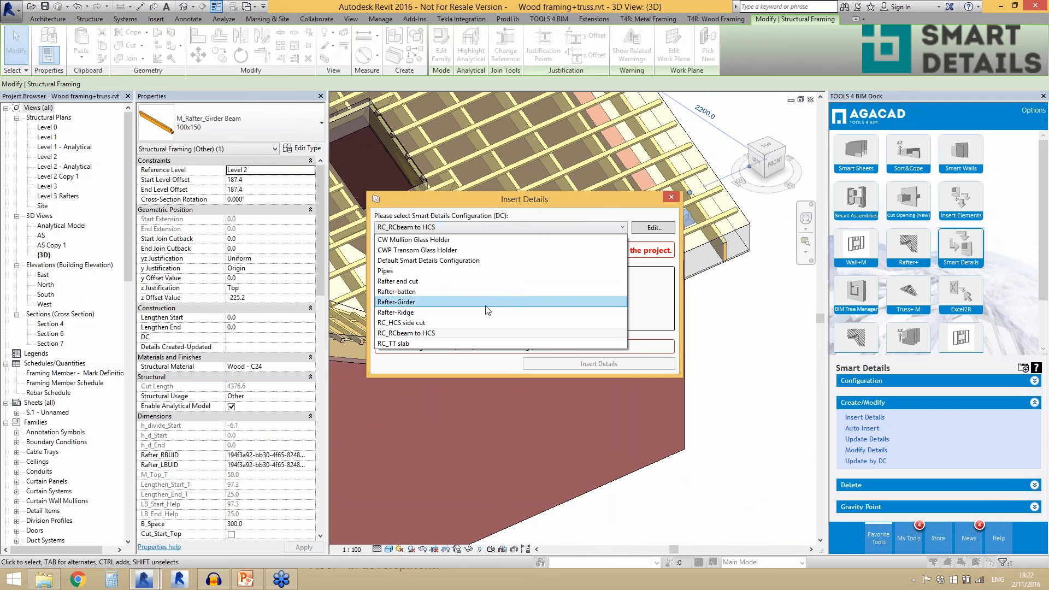
{"action": "left_click", "coordinate": [488, 302]}
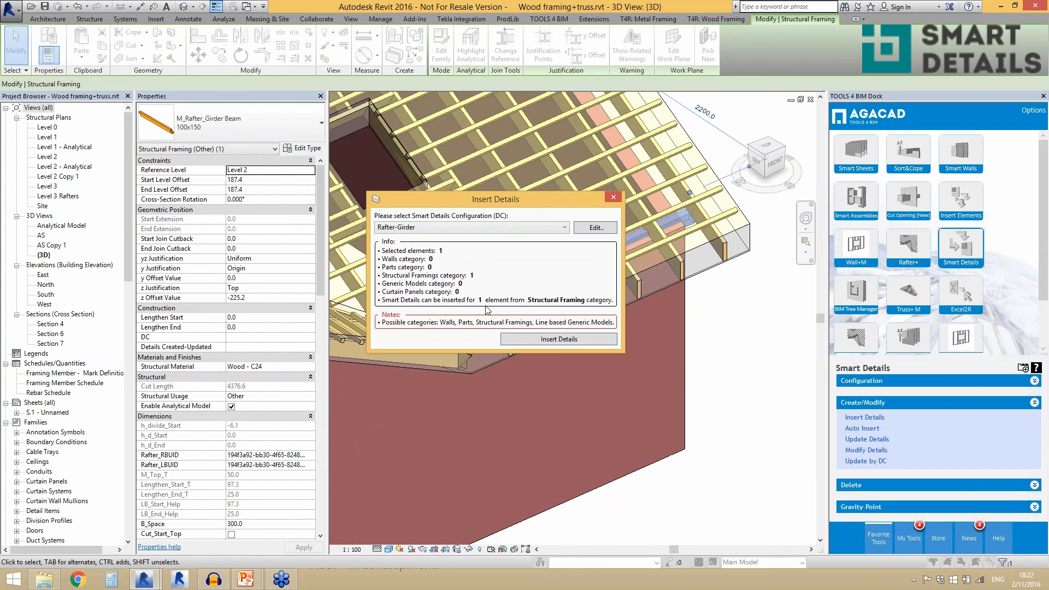
{"action": "left_click", "coordinate": [523, 339]}
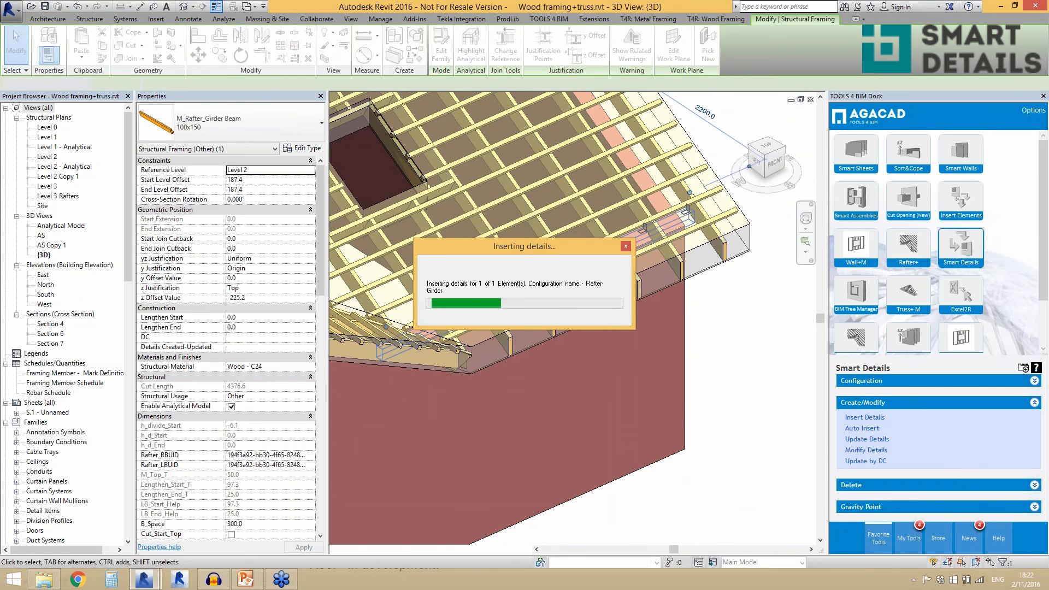
- Select the rafter girder beam and a crossing common rafter to examine the connections inserted between them, then clear the selection
{"action": "scroll", "coordinate": [580, 290], "scroll_direction": "up", "scroll_amount": 3}
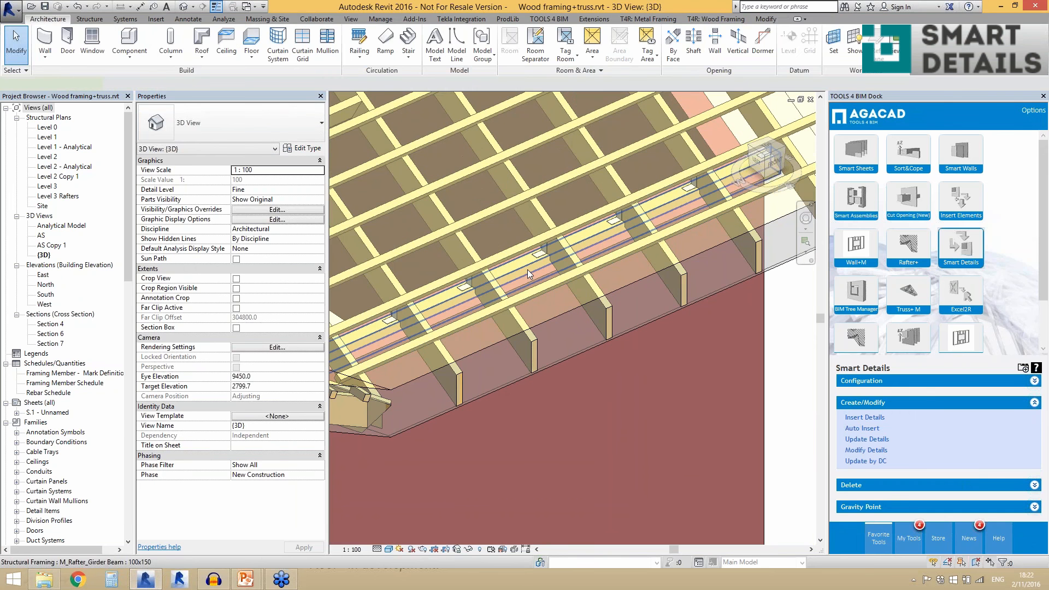
{"action": "left_click", "coordinate": [527, 271]}
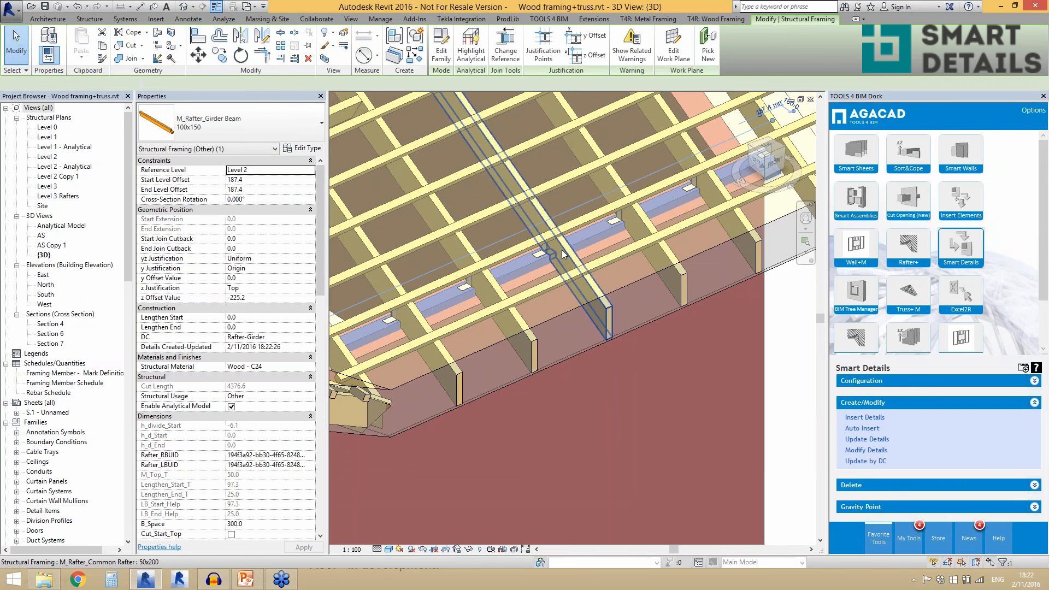
{"action": "left_click", "coordinate": [562, 250]}
{"action": "scroll", "coordinate": [530, 277], "scroll_direction": "down", "scroll_amount": 2}
{"action": "key", "text": "Escape"}
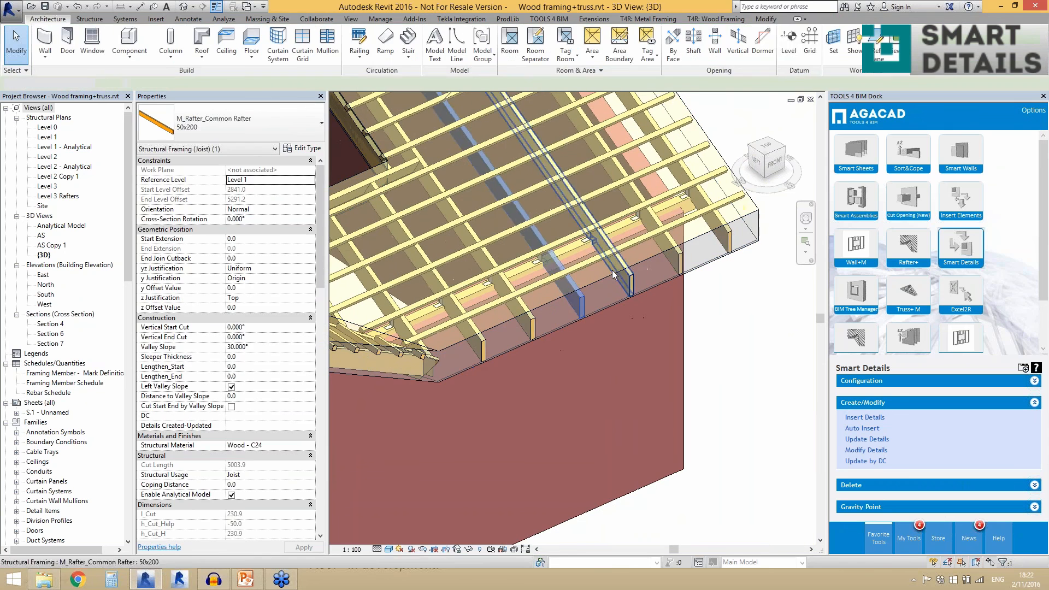
- Select four neighbouring 50x200 common rafters at the red masonry house's eave and choose the Rafter-batten configuration for inserting details
{"action": "left_click", "coordinate": [617, 263]}
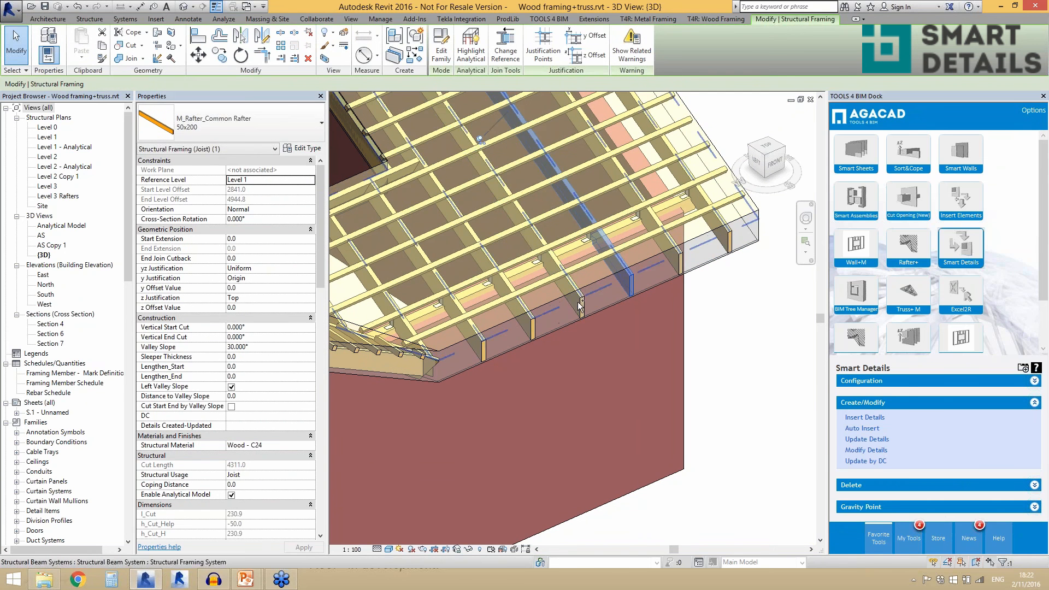
{"action": "left_click", "coordinate": [579, 301], "text": "ctrl"}
{"action": "left_click", "coordinate": [680, 270], "text": "ctrl"}
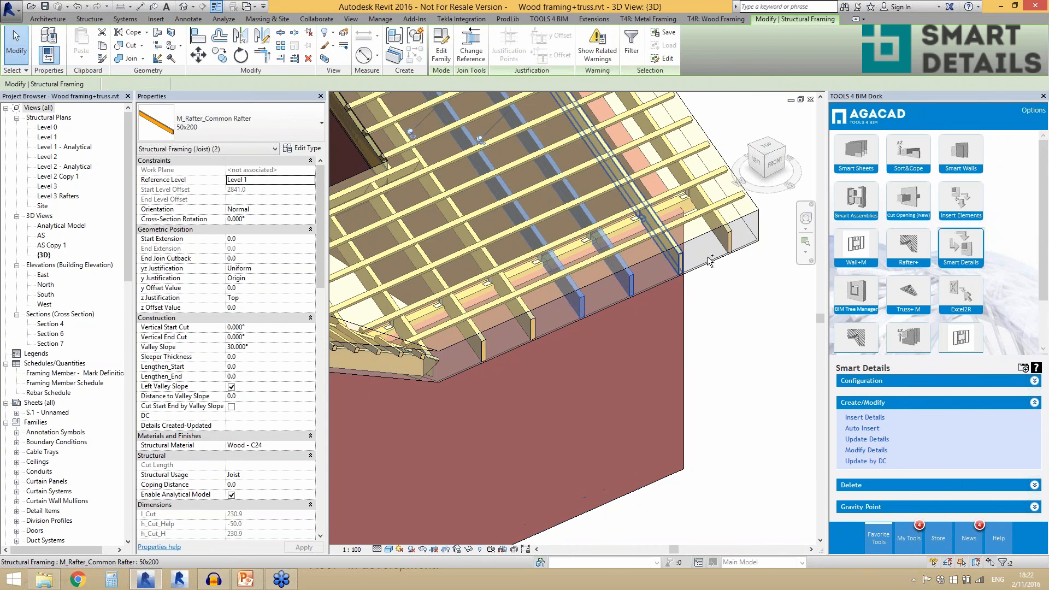
{"action": "left_click", "coordinate": [728, 249], "text": "ctrl"}
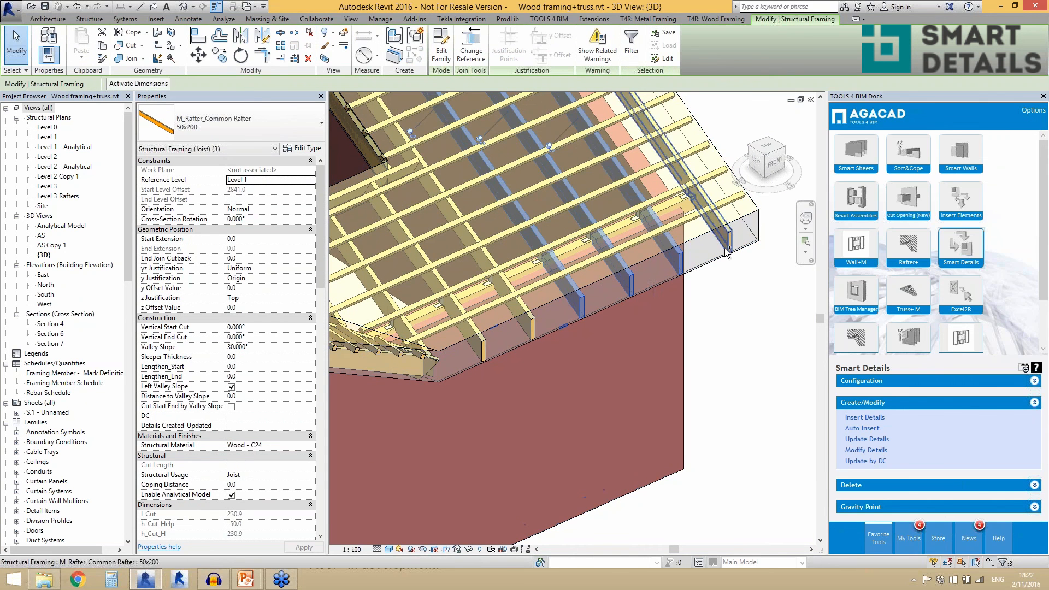
{"action": "left_click", "coordinate": [871, 421]}
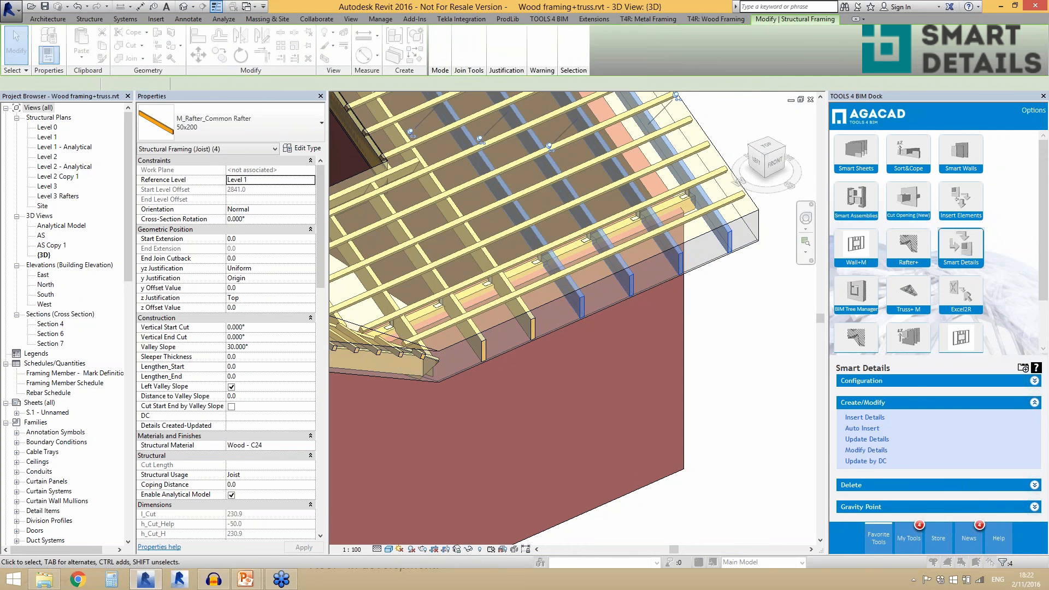
{"action": "left_click", "coordinate": [492, 239]}
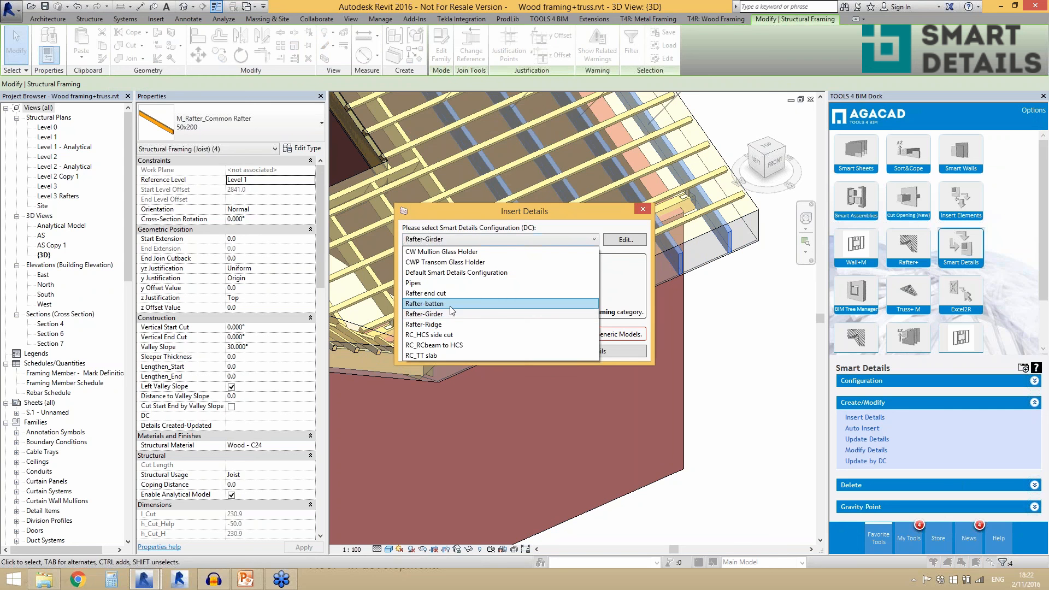
{"action": "left_click", "coordinate": [436, 304]}
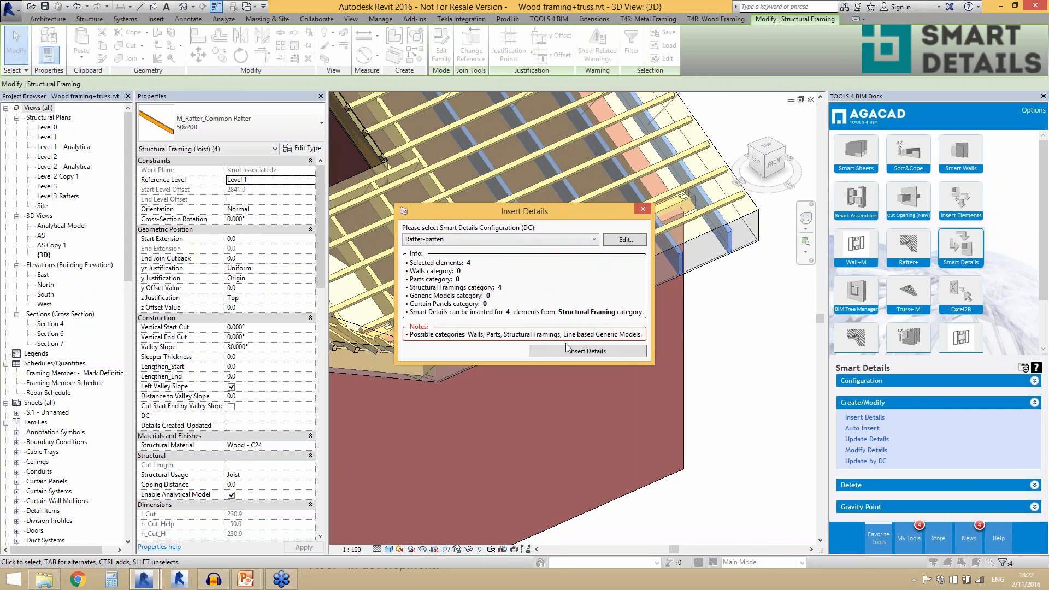
- Review the Rafter-batten settings for point-based details on top/bottom faces and insert the details on the four selected rafters
{"action": "left_click", "coordinate": [612, 243]}
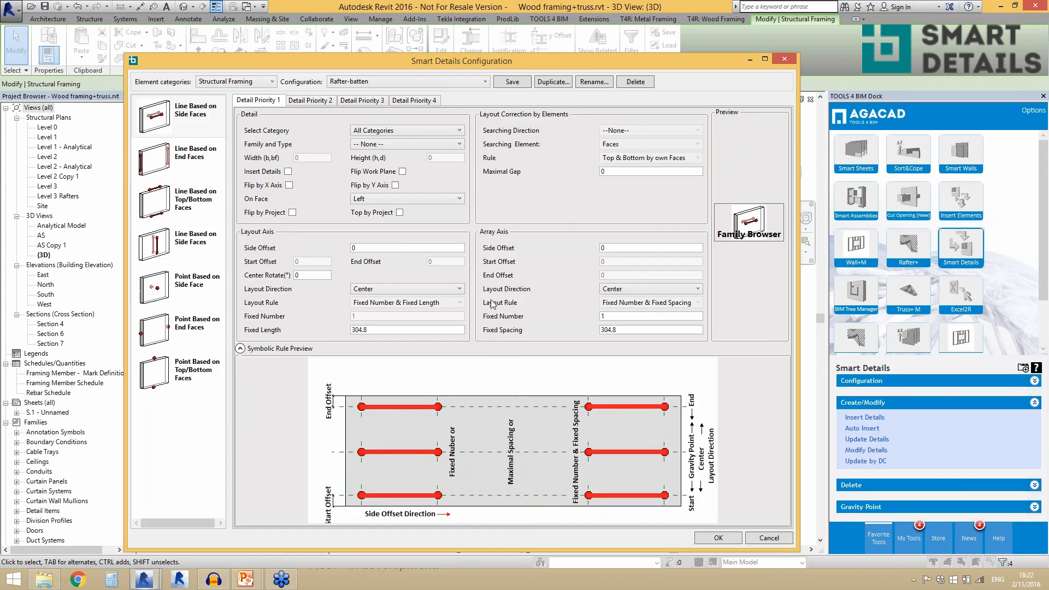
{"action": "left_click", "coordinate": [185, 368]}
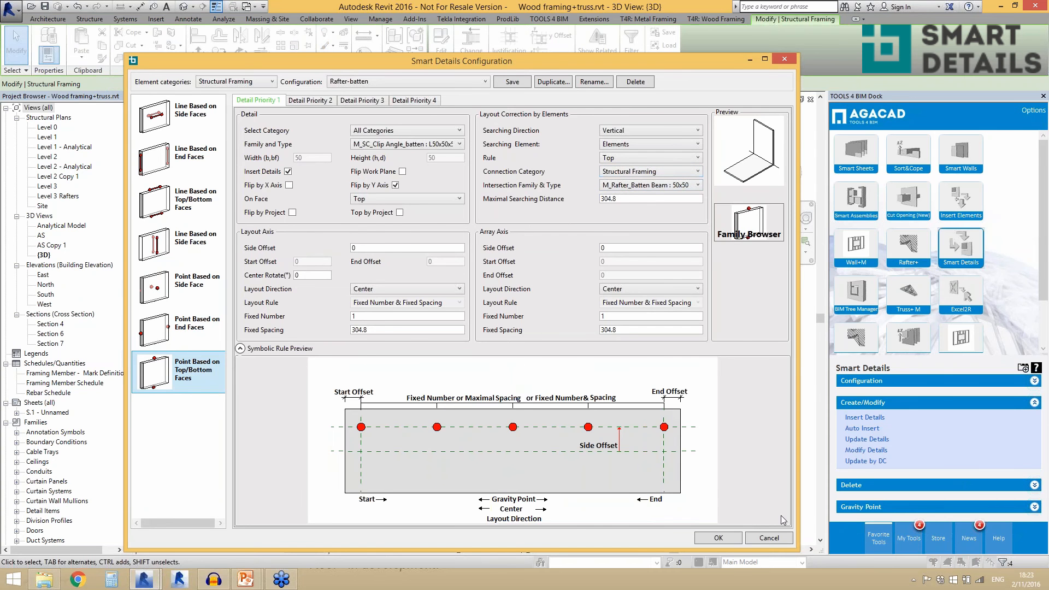
{"action": "left_click", "coordinate": [728, 534]}
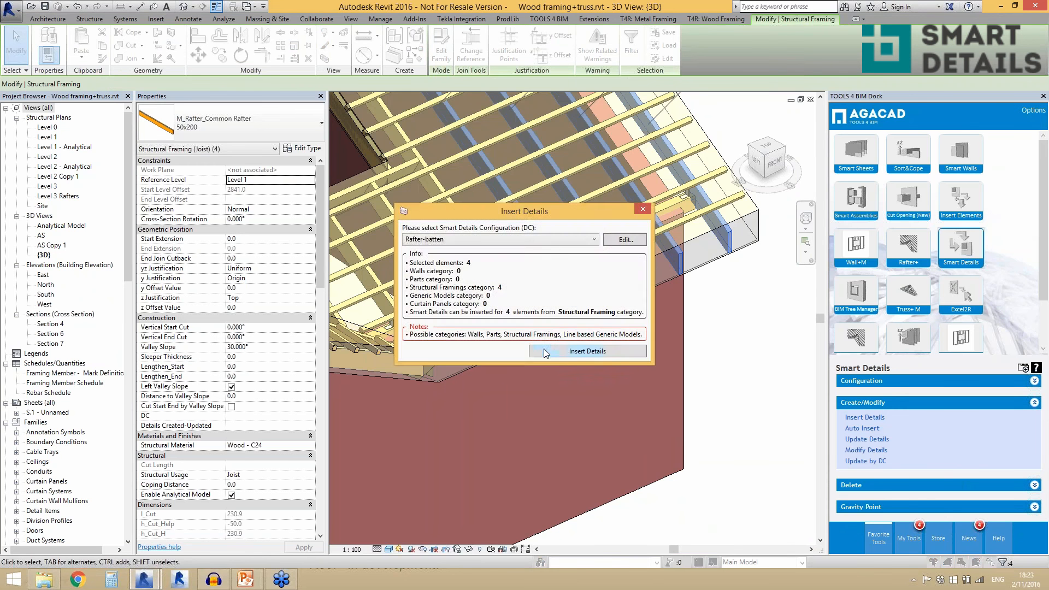
{"action": "left_click", "coordinate": [544, 350]}
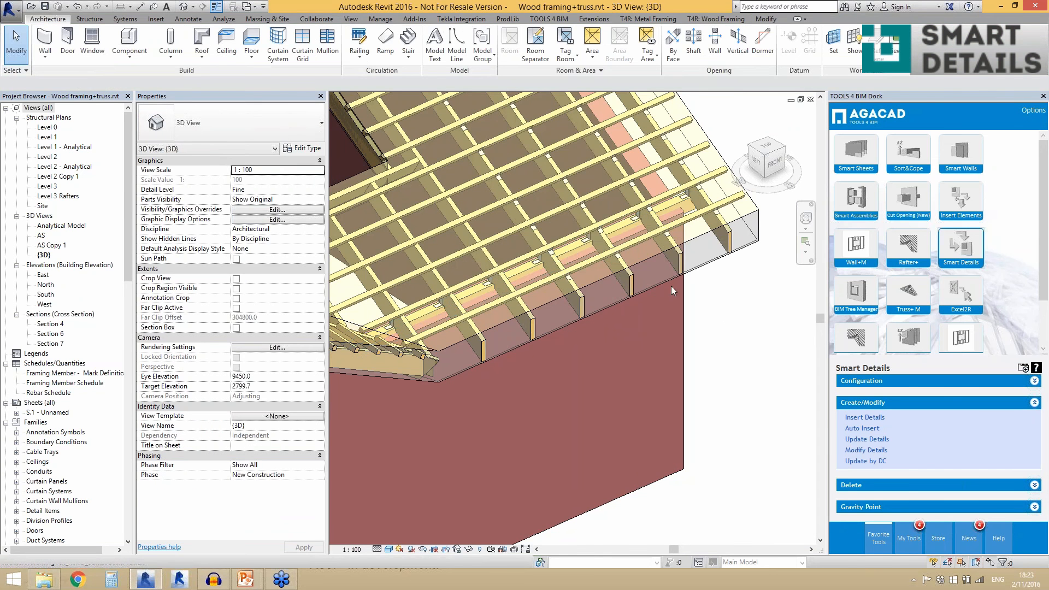
- Select one of the detailed common rafters to examine its batten clip angles, then deselect it
{"action": "left_click", "coordinate": [631, 290]}
{"action": "scroll", "coordinate": [679, 298], "scroll_direction": "up", "scroll_amount": 3}
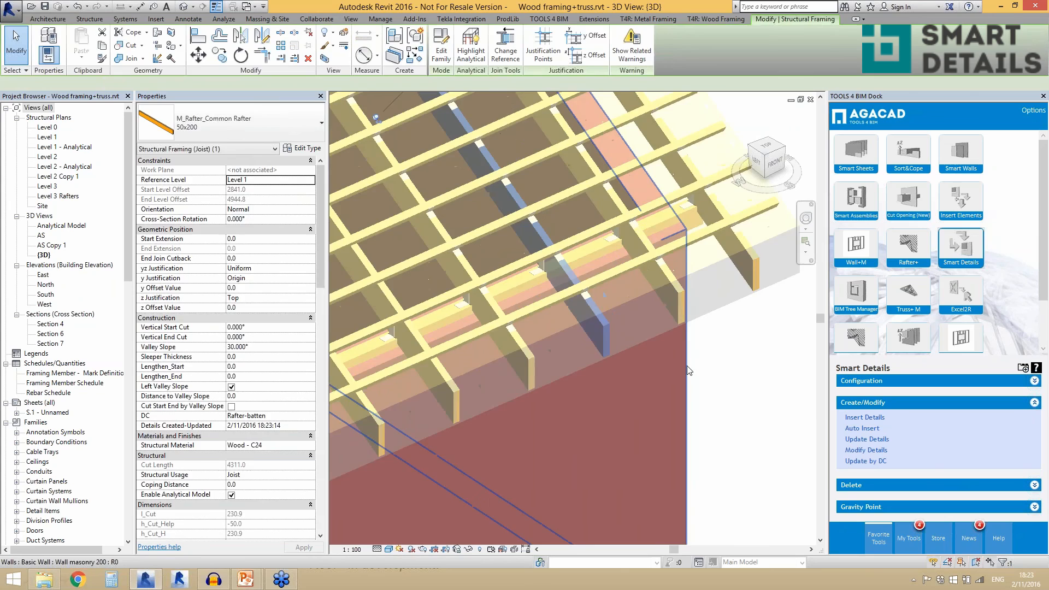
{"action": "key", "text": "Escape"}
- Insert details on the 100x250 rafter ridge beam using the Rafter-Ridge configuration and clear the selection
{"action": "scroll", "coordinate": [421, 253], "scroll_direction": "down", "scroll_amount": 5}
{"action": "scroll", "coordinate": [455, 238], "scroll_direction": "up", "scroll_amount": 5}
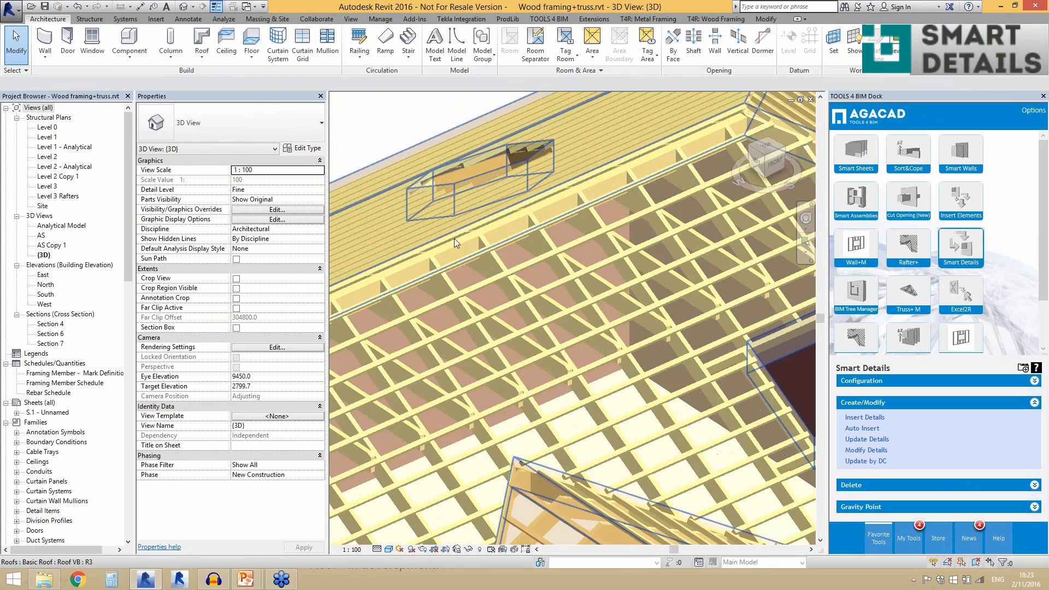
{"action": "left_click", "coordinate": [451, 250]}
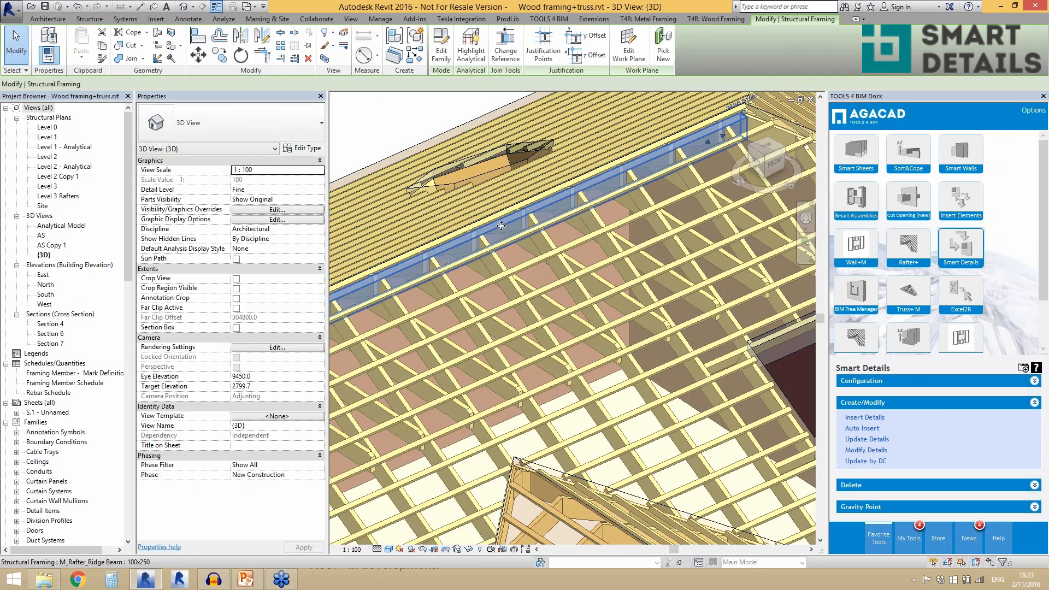
{"action": "scroll", "coordinate": [502, 226], "scroll_direction": "down", "scroll_amount": 4}
{"action": "scroll", "coordinate": [490, 262], "scroll_direction": "up", "scroll_amount": 4}
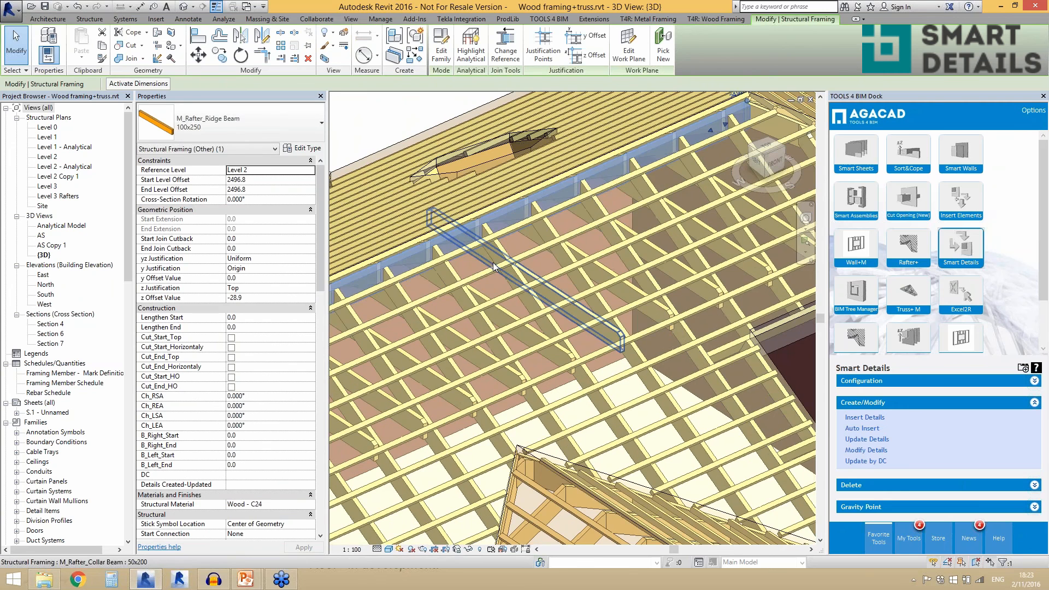
{"action": "left_click", "coordinate": [876, 418]}
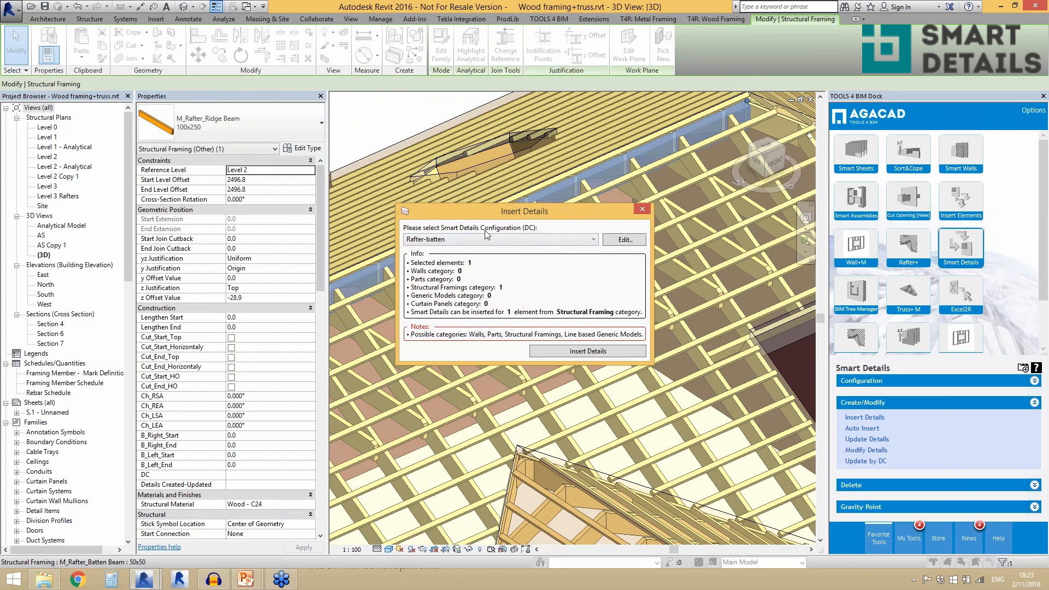
{"action": "left_click", "coordinate": [461, 239]}
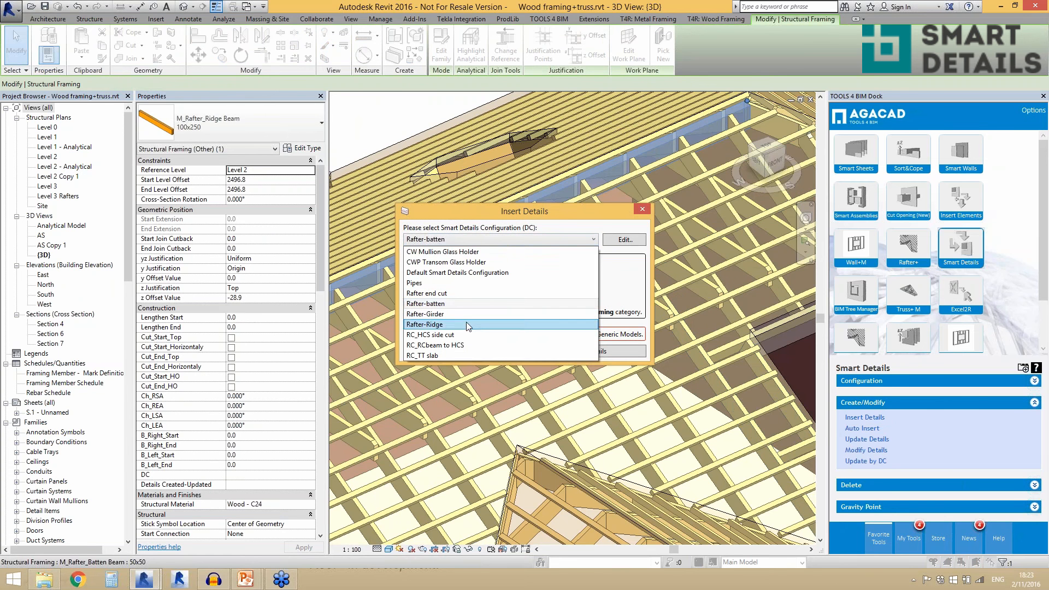
{"action": "left_click", "coordinate": [467, 324]}
{"action": "left_click", "coordinate": [542, 352]}
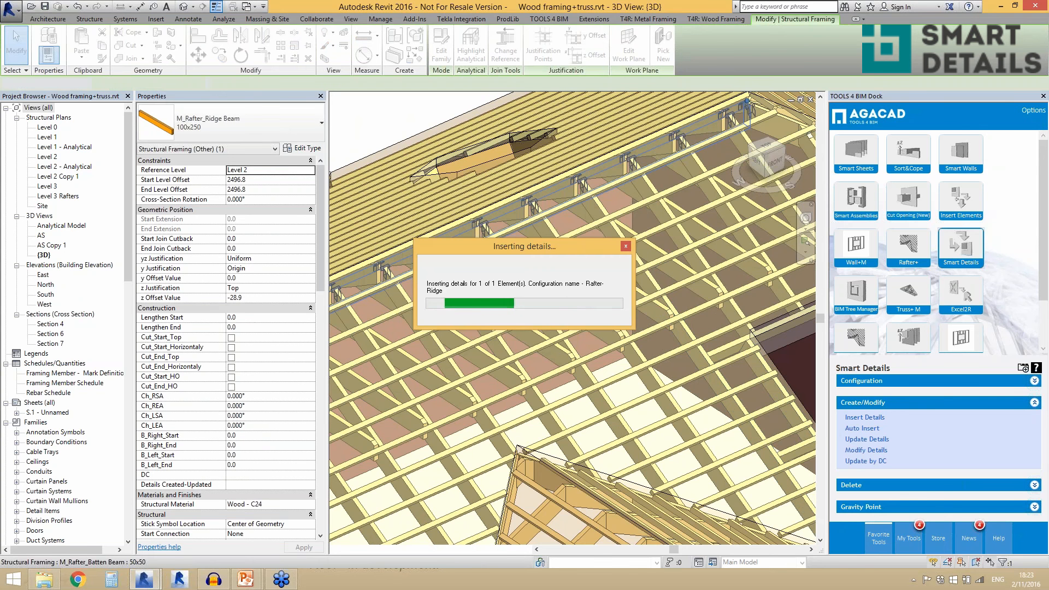
{"action": "key", "text": "Escape"}
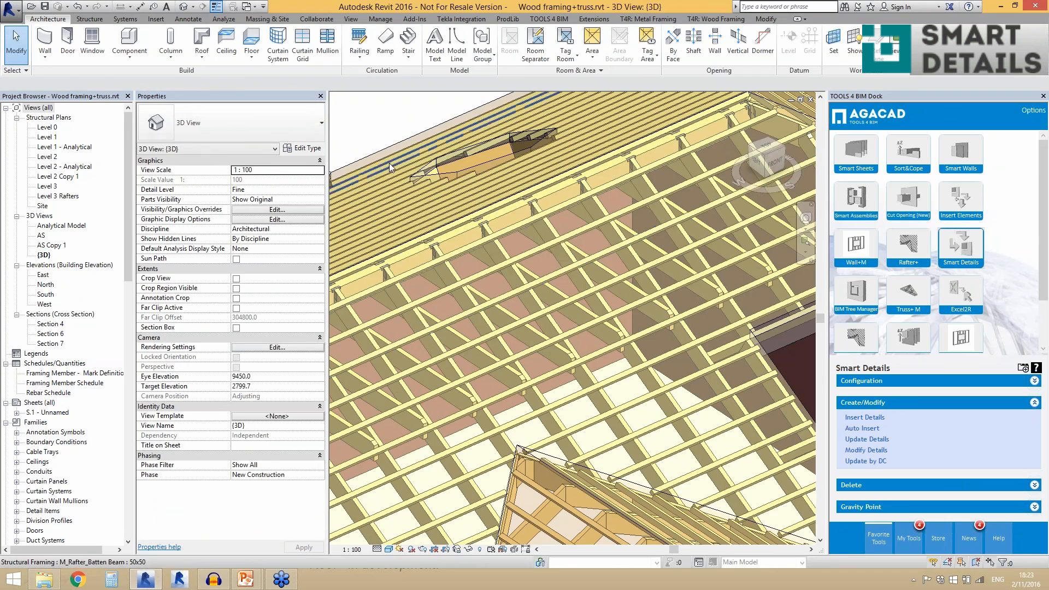
- Insert details on three 50x200 common rafters at the eave between the hip corner and the small gable, using the Rafter end cut configuration
{"action": "scroll", "coordinate": [389, 163], "scroll_direction": "down", "scroll_amount": 2}
{"action": "scroll", "coordinate": [389, 163], "scroll_direction": "down", "scroll_amount": 2}
{"action": "scroll", "coordinate": [812, 273], "scroll_direction": "up", "scroll_amount": 3}
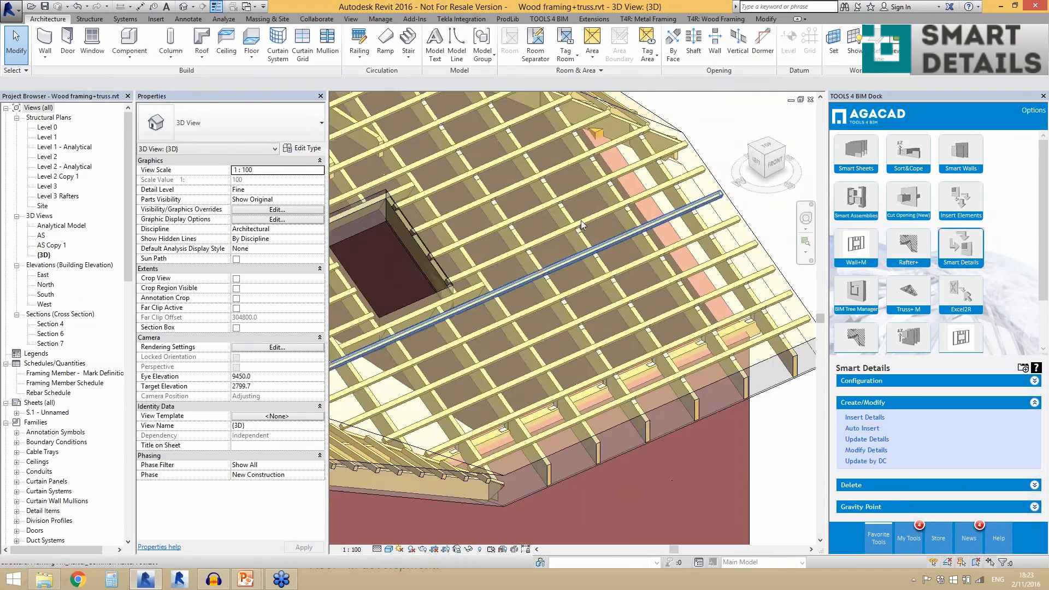
{"action": "scroll", "coordinate": [601, 244], "scroll_direction": "down", "scroll_amount": 1}
{"action": "scroll", "coordinate": [774, 363], "scroll_direction": "up", "scroll_amount": 2}
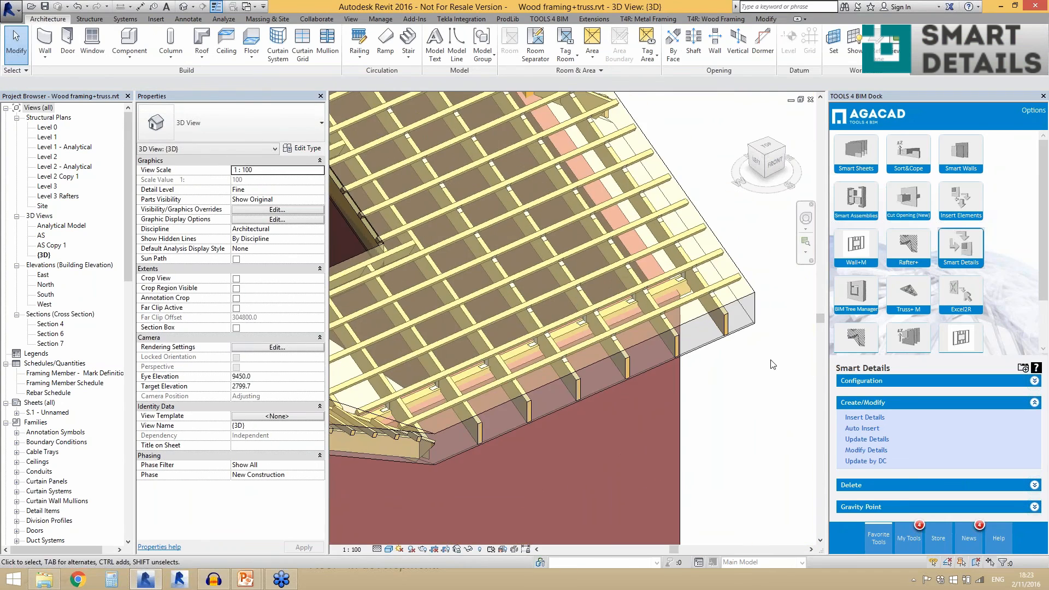
{"action": "scroll", "coordinate": [770, 367], "scroll_direction": "down", "scroll_amount": 4}
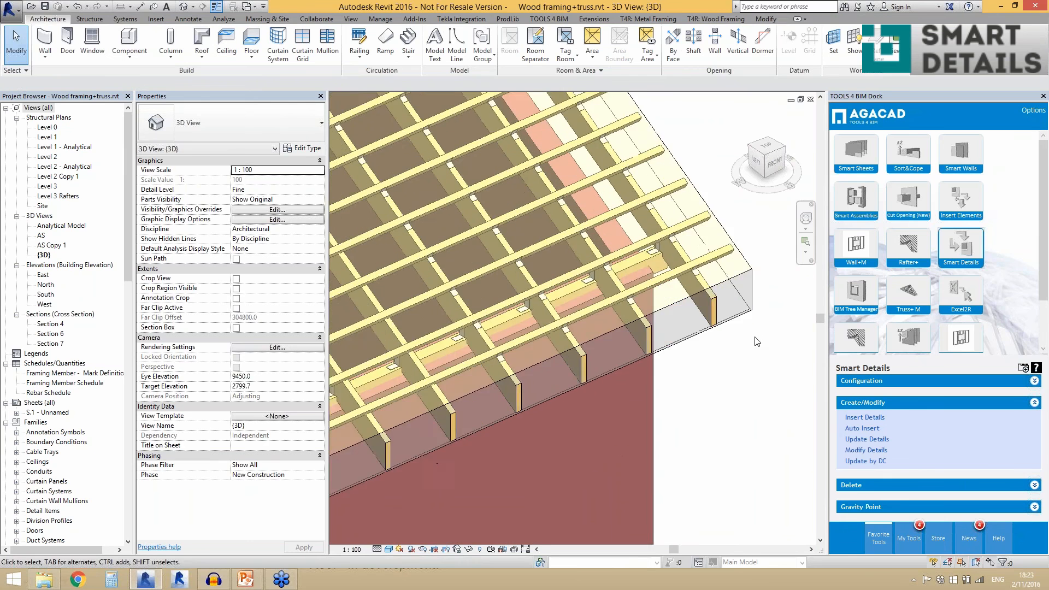
{"action": "scroll", "coordinate": [503, 433], "scroll_direction": "up", "scroll_amount": 3}
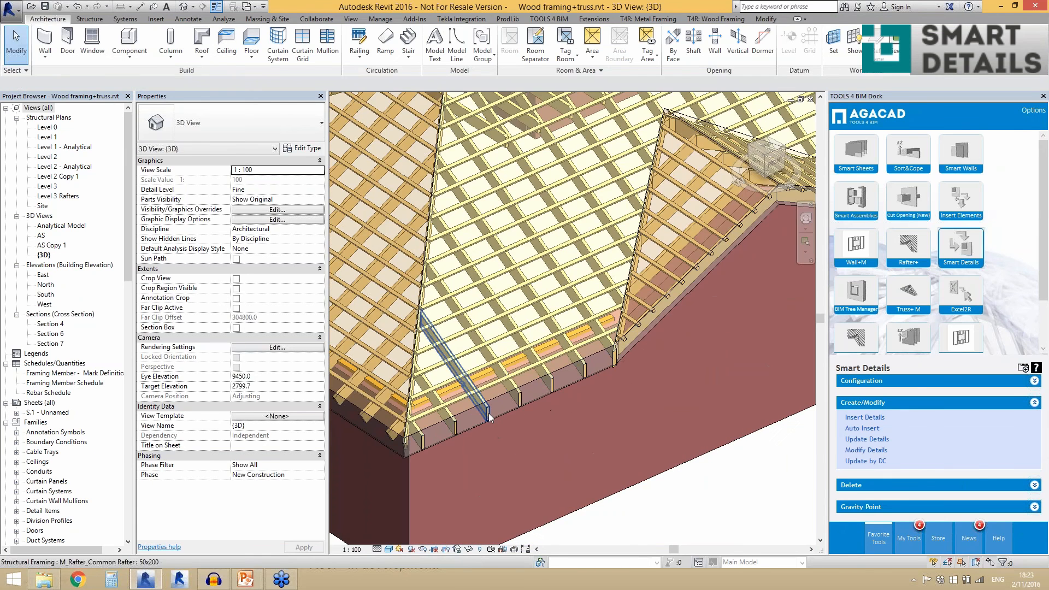
{"action": "left_click", "coordinate": [490, 418]}
{"action": "left_click", "coordinate": [548, 389], "text": "ctrl"}
{"action": "left_click", "coordinate": [546, 386], "text": "ctrl"}
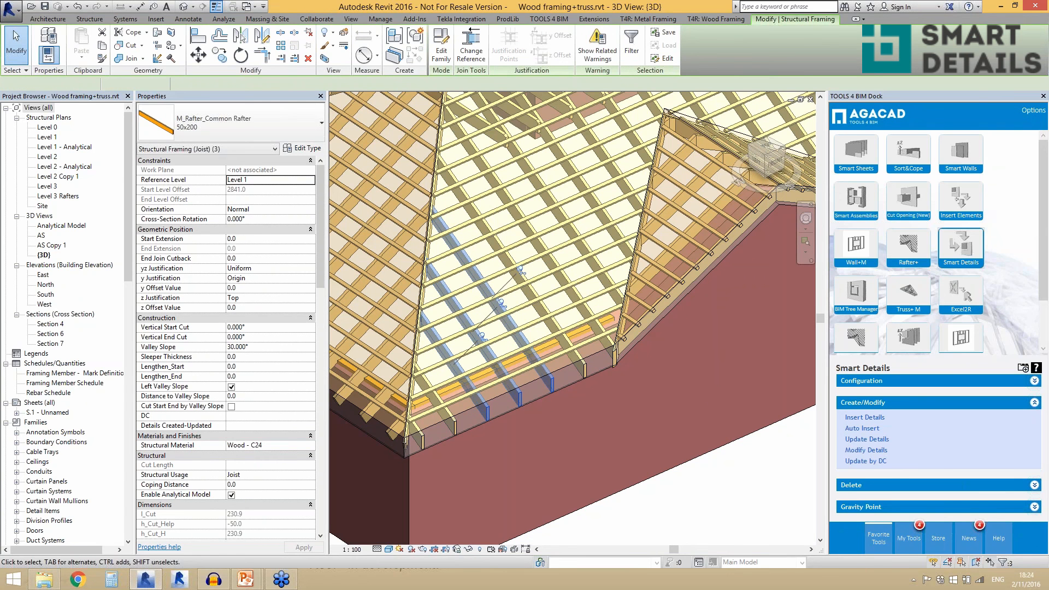
{"action": "left_click", "coordinate": [865, 417]}
{"action": "left_click", "coordinate": [465, 240]}
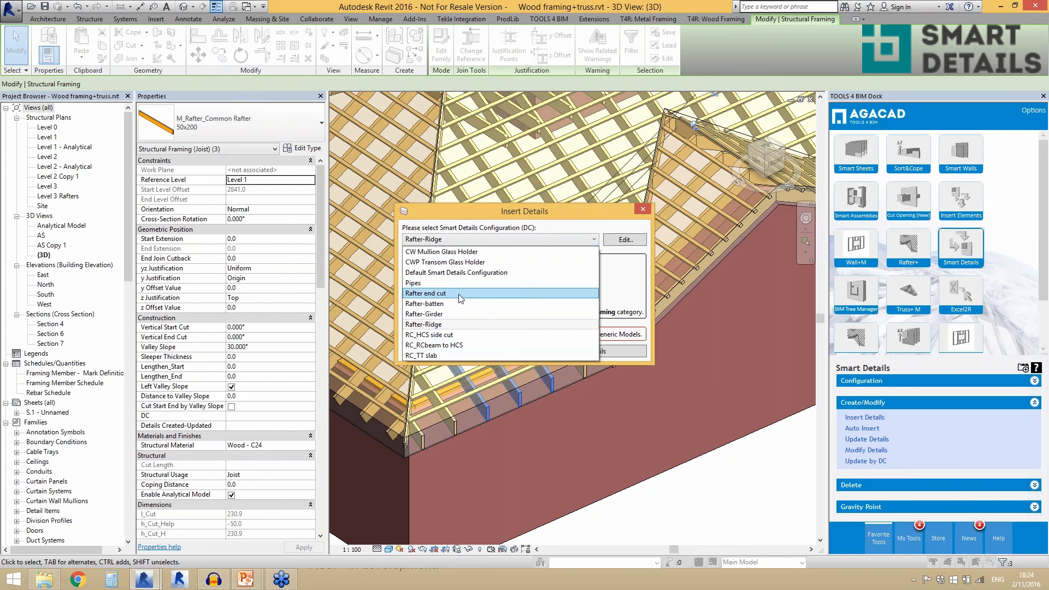
{"action": "left_click", "coordinate": [439, 292]}
{"action": "left_click", "coordinate": [559, 350]}
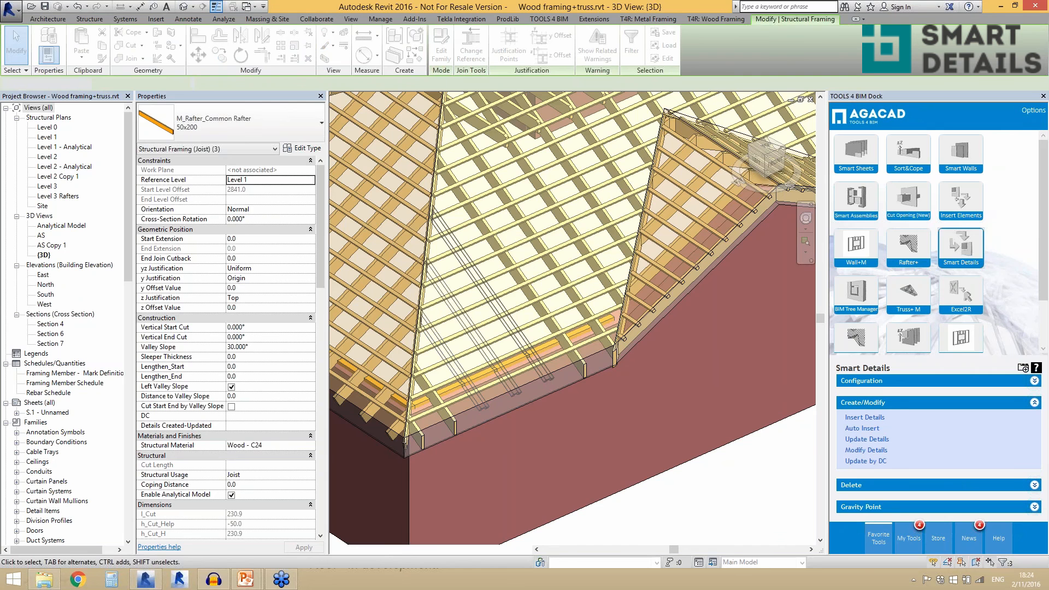
{"action": "key", "text": "Escape"}
- Select a Rafter end cut element at the eave and its host rafter to examine the shaped end, then clear the selection
{"action": "scroll", "coordinate": [547, 371], "scroll_direction": "up", "scroll_amount": 2}
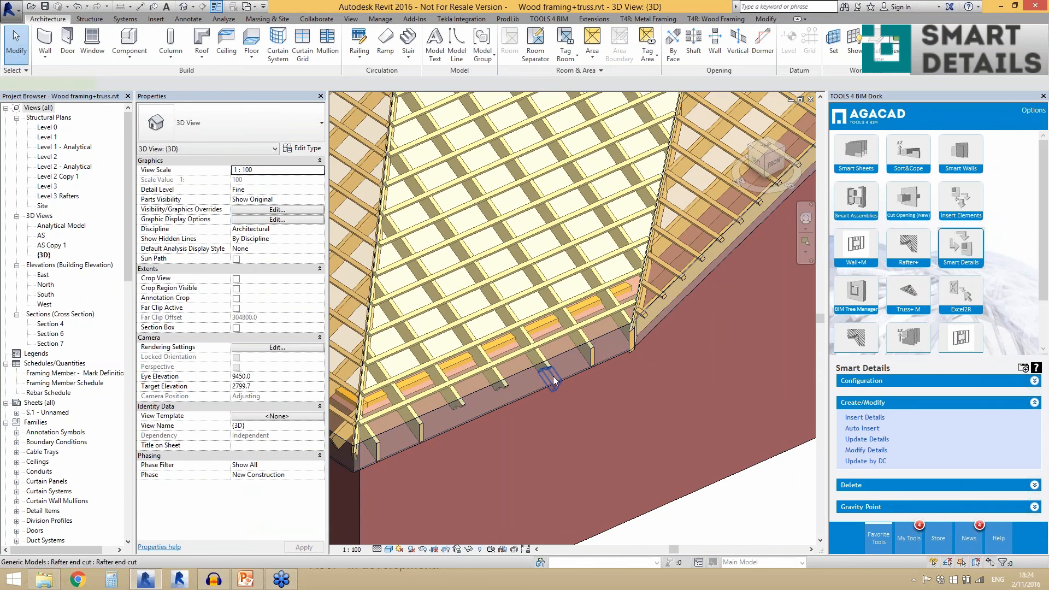
{"action": "left_click", "coordinate": [553, 376]}
{"action": "middle_click_drag", "start_coordinate": [553, 376], "coordinate": [532, 403], "text": "shift"}
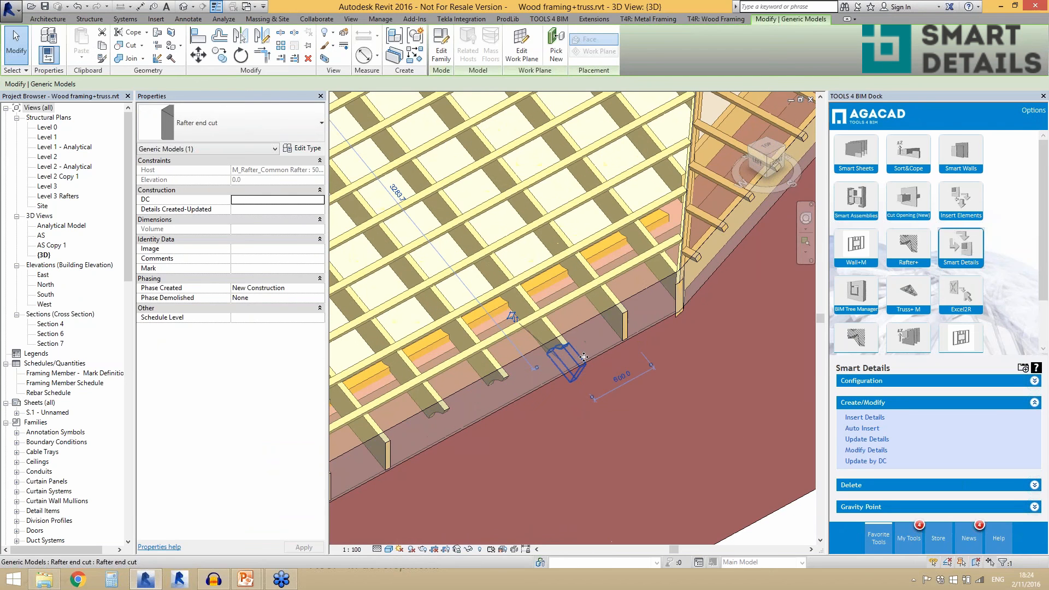
{"action": "left_click", "coordinate": [552, 332]}
{"action": "scroll", "coordinate": [403, 379], "scroll_direction": "down", "scroll_amount": 5}
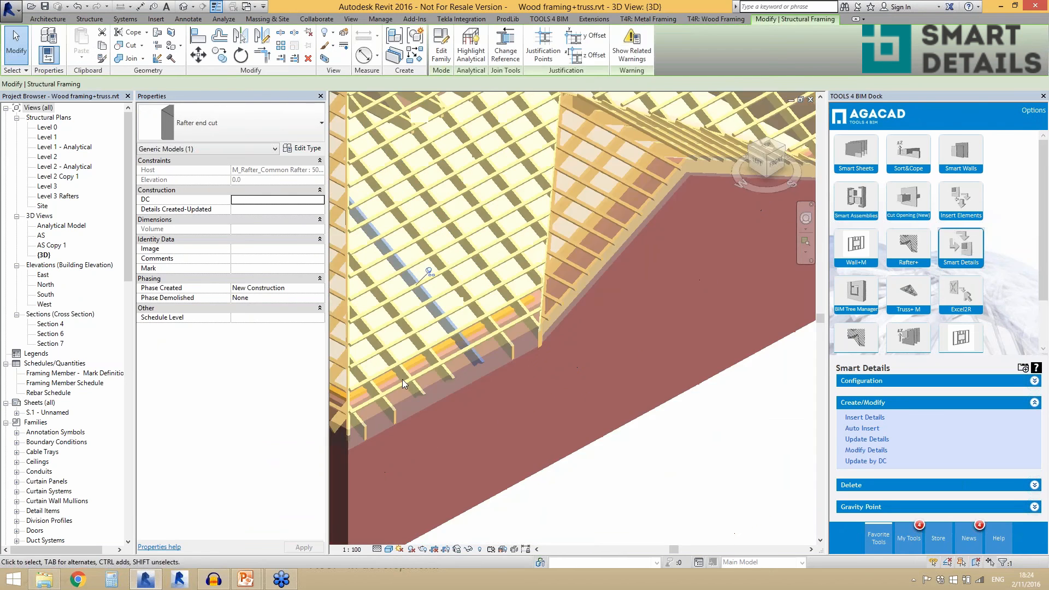
{"action": "scroll", "coordinate": [411, 377], "scroll_direction": "down", "scroll_amount": 1}
{"action": "left_click", "coordinate": [646, 343]}
- Select a common rafter with an end cut to check its DC and Details Created-Updated properties
{"action": "scroll", "coordinate": [410, 360], "scroll_direction": "up", "scroll_amount": 1}
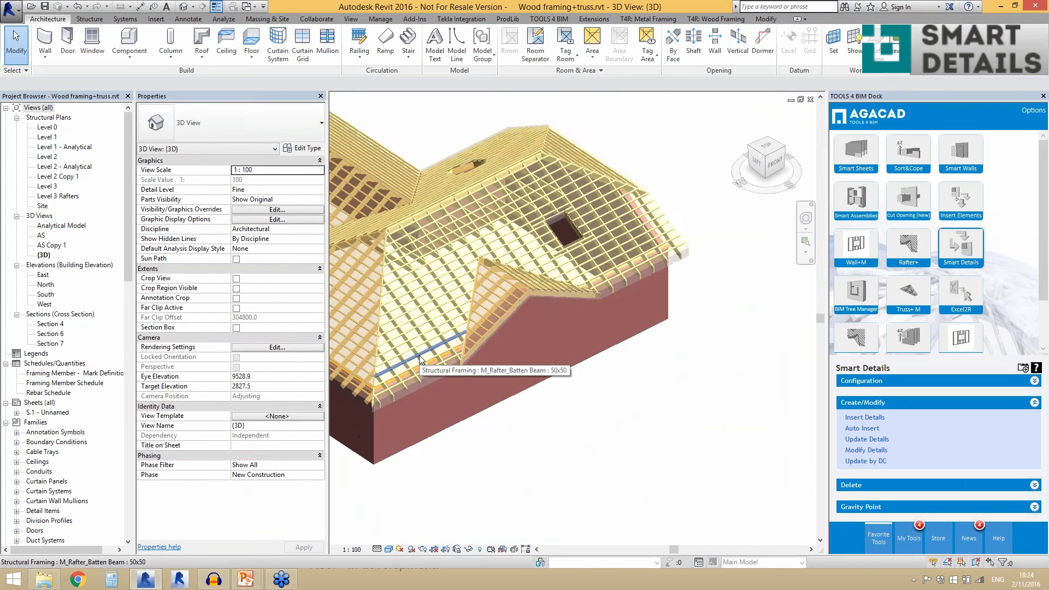
{"action": "scroll", "coordinate": [411, 362], "scroll_direction": "up", "scroll_amount": 3}
{"action": "scroll", "coordinate": [432, 377], "scroll_direction": "up", "scroll_amount": 2}
{"action": "scroll", "coordinate": [427, 379], "scroll_direction": "up", "scroll_amount": 2}
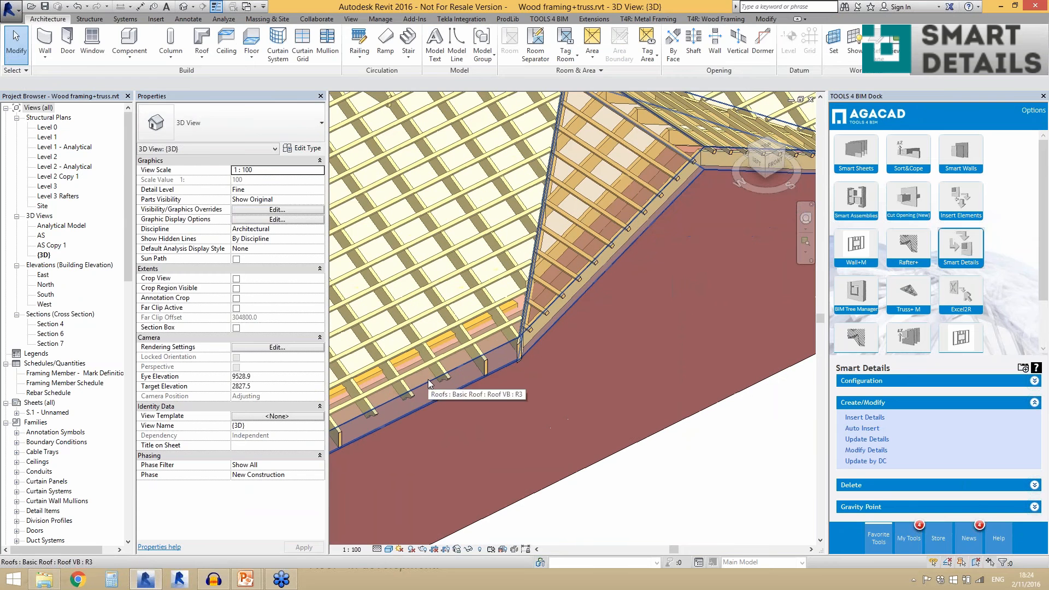
{"action": "left_click", "coordinate": [444, 369]}
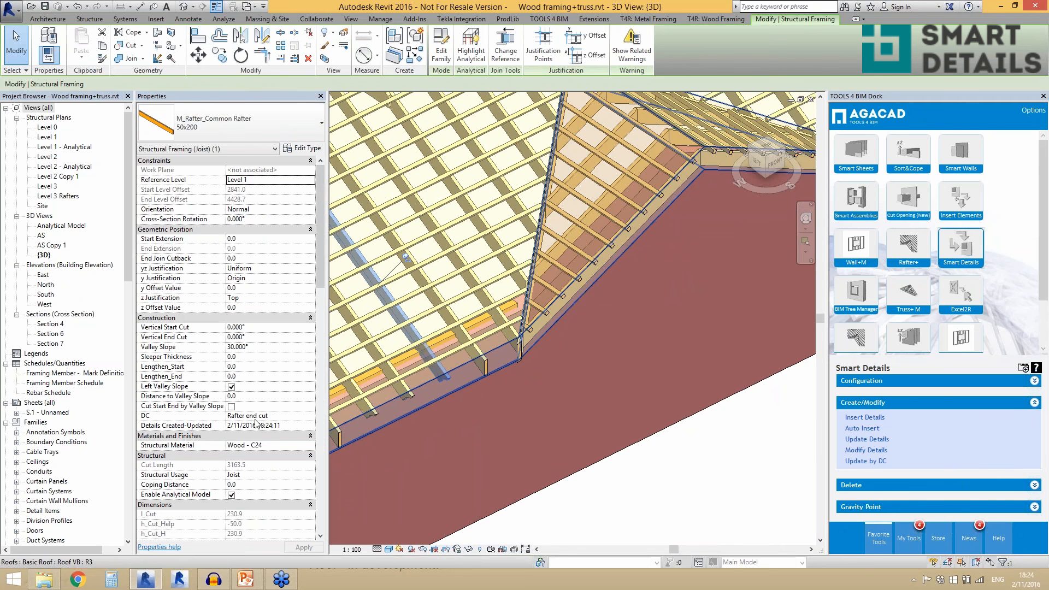
{"action": "scroll", "coordinate": [499, 404], "scroll_direction": "down", "scroll_amount": 3}
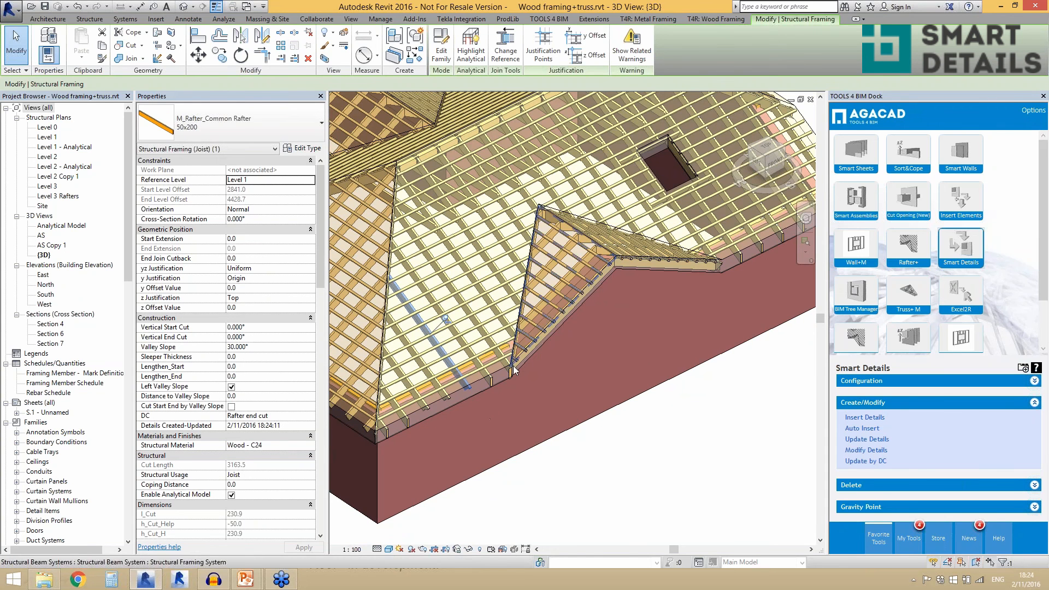
{"action": "scroll", "coordinate": [465, 389], "scroll_direction": "up", "scroll_amount": 3}
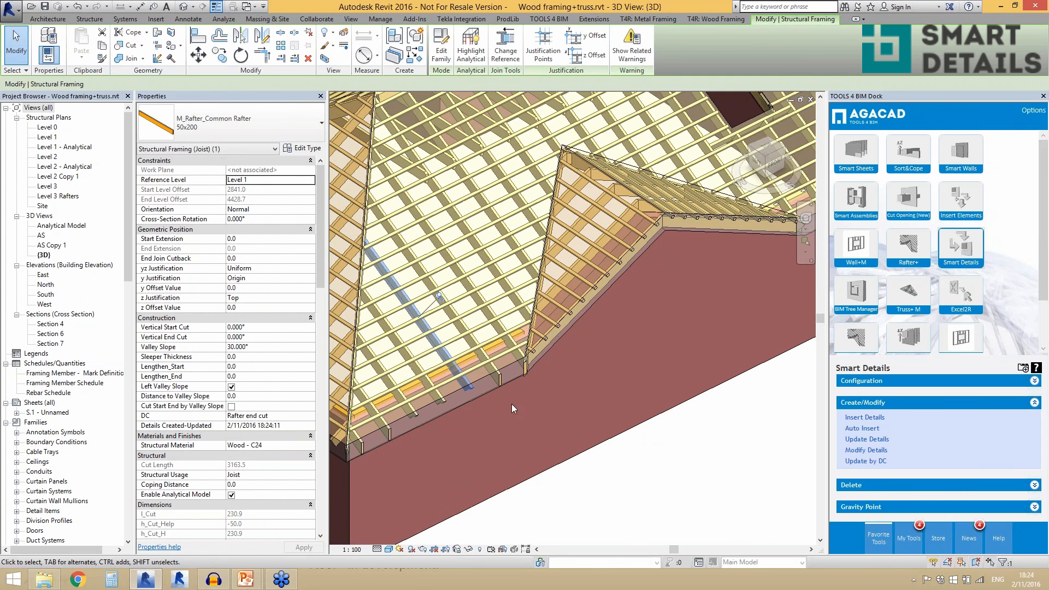
{"action": "left_click", "coordinate": [865, 450]}
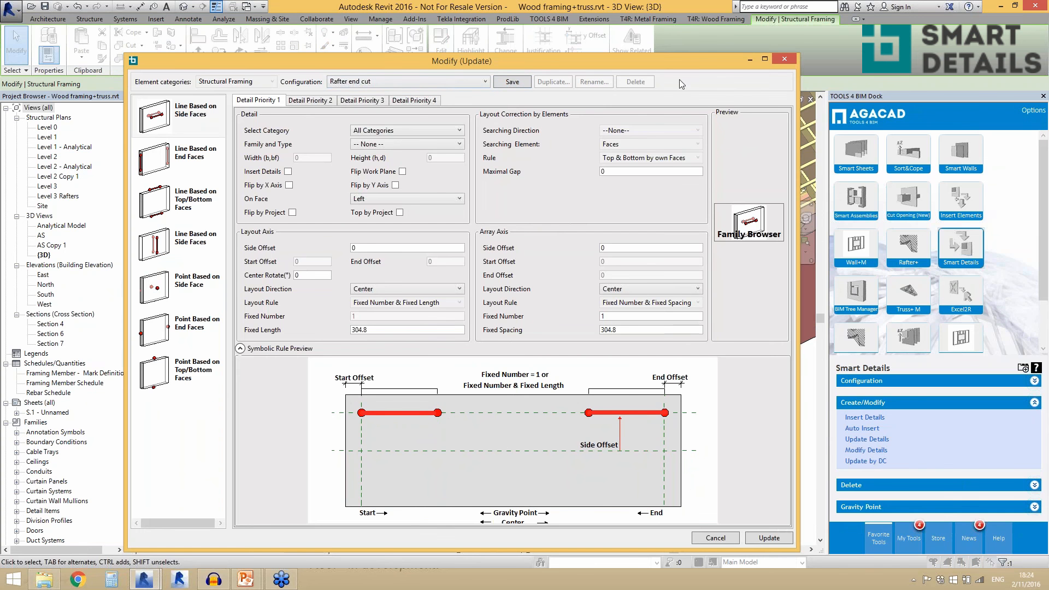
{"action": "left_click", "coordinate": [783, 59]}
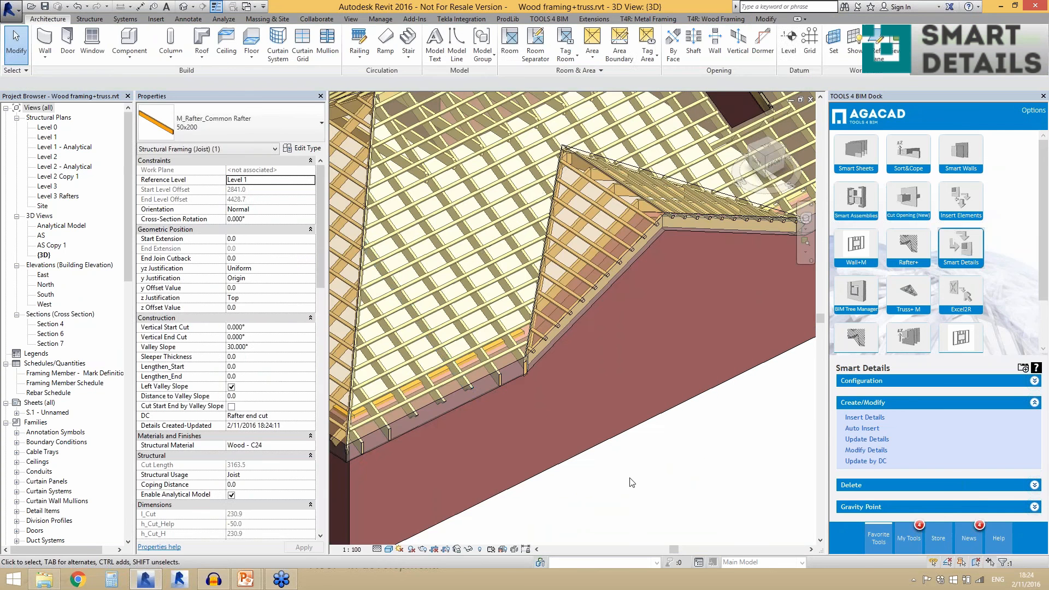
- Select the 50x200 common rafter second from the roof end past the small gable and open its Rafter-batten details for modification
{"action": "scroll", "coordinate": [413, 398], "scroll_direction": "down", "scroll_amount": 5}
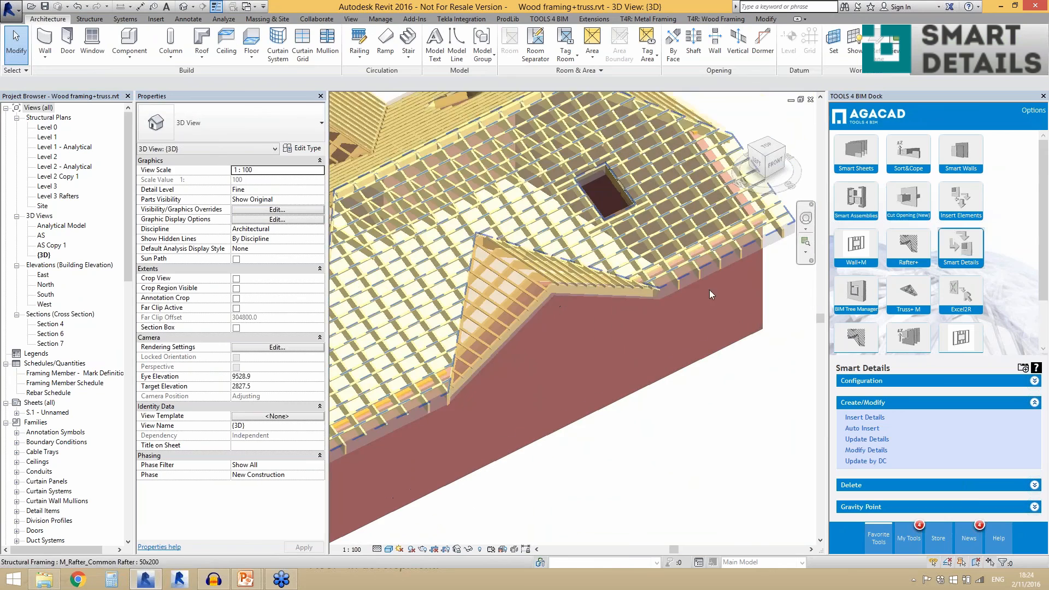
{"action": "scroll", "coordinate": [493, 342], "scroll_direction": "up", "scroll_amount": 4}
{"action": "scroll", "coordinate": [493, 342], "scroll_direction": "down", "scroll_amount": 3}
{"action": "scroll", "coordinate": [752, 256], "scroll_direction": "up", "scroll_amount": 4}
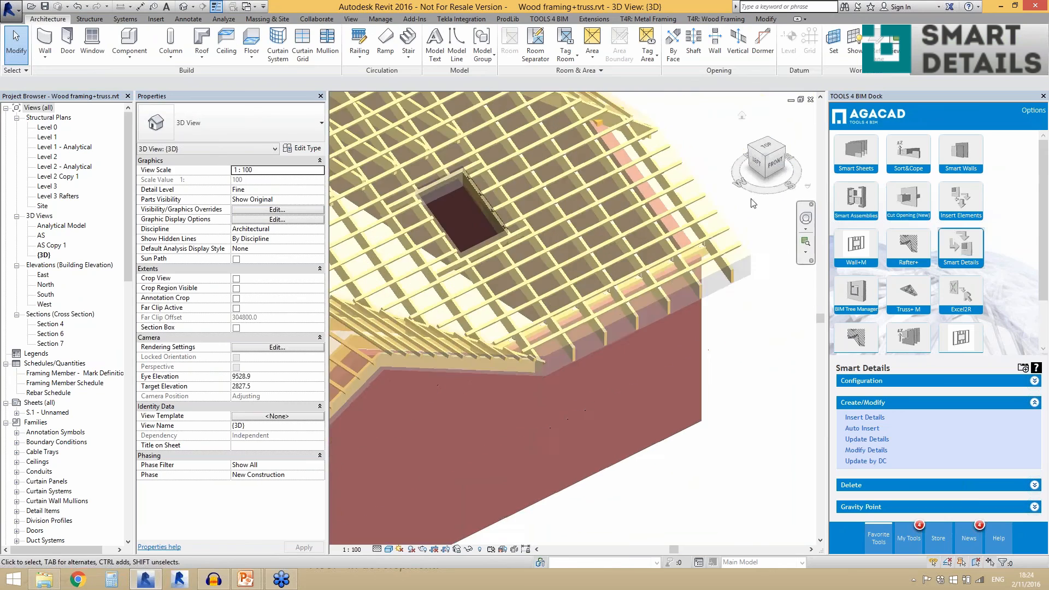
{"action": "middle_click_drag", "start_coordinate": [752, 256], "coordinate": [777, 283], "text": "shift"}
{"action": "scroll", "coordinate": [785, 292], "scroll_direction": "up", "scroll_amount": 3}
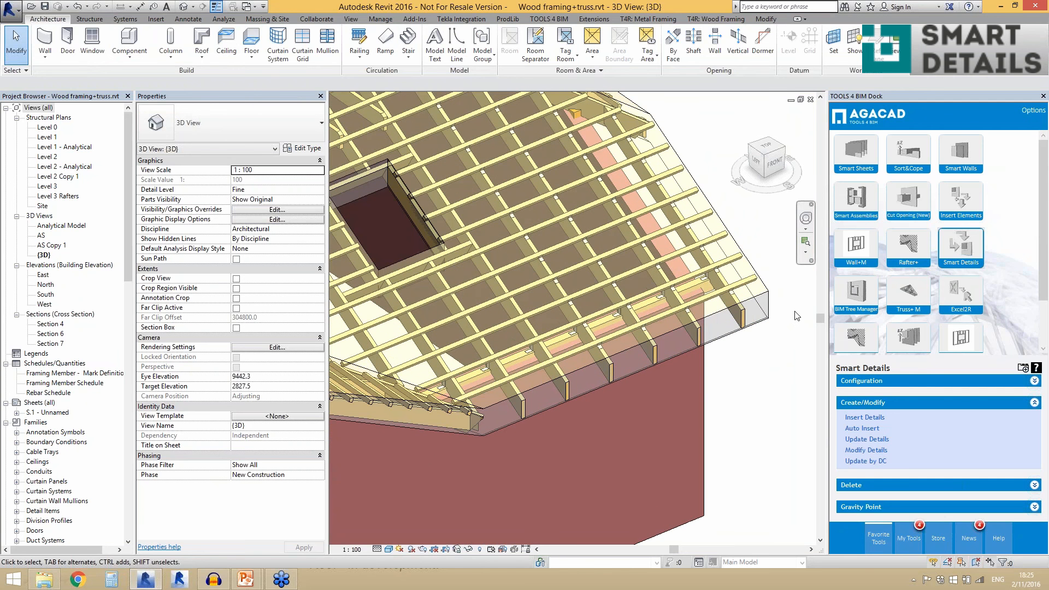
{"action": "scroll", "coordinate": [796, 316], "scroll_direction": "up", "scroll_amount": 1}
{"action": "left_click", "coordinate": [680, 339]}
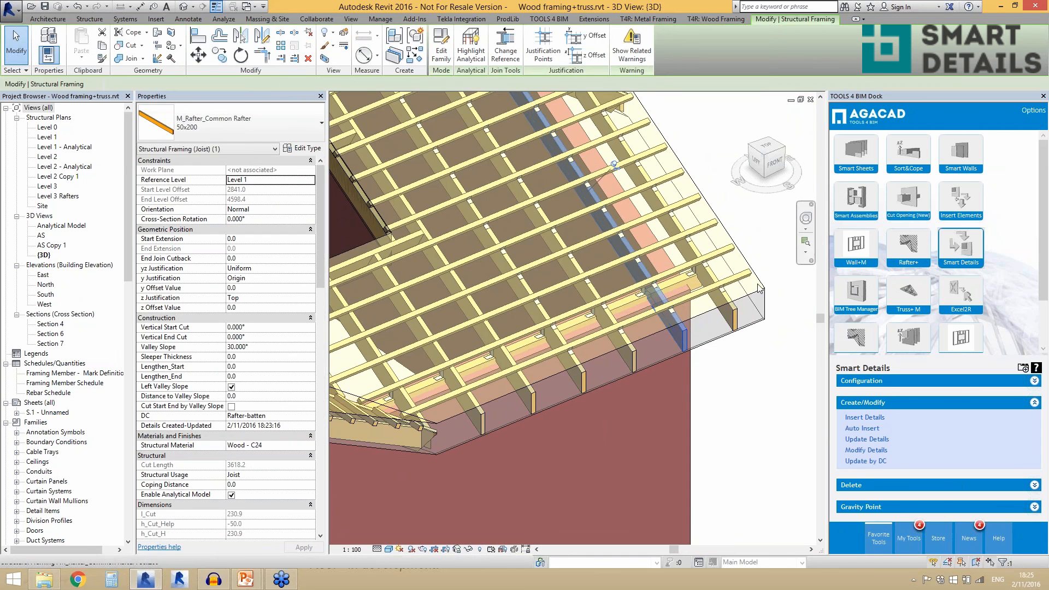
{"action": "scroll", "coordinate": [759, 288], "scroll_direction": "up", "scroll_amount": 1}
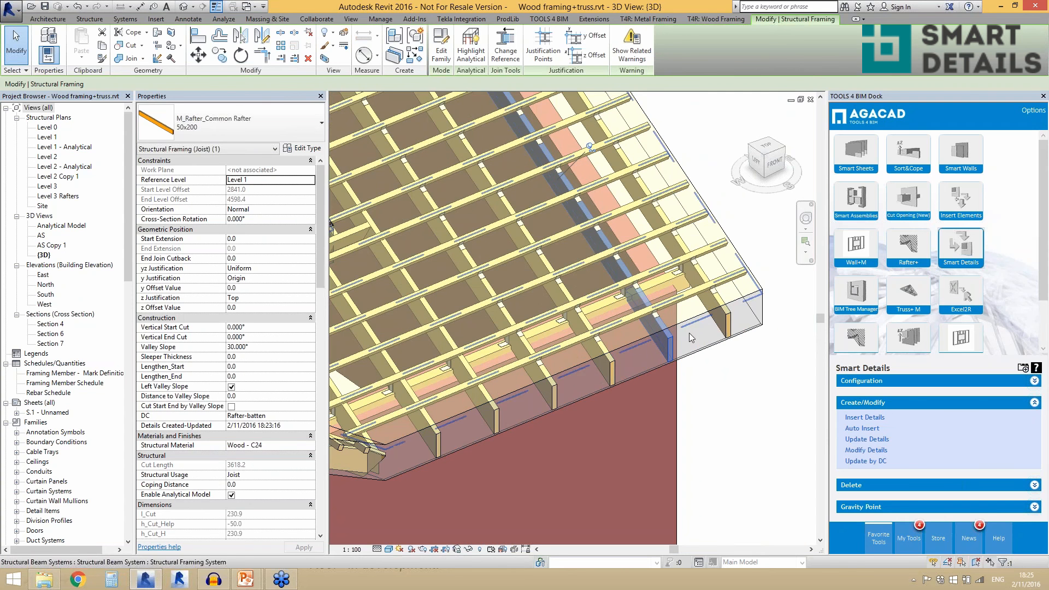
{"action": "left_click", "coordinate": [849, 453]}
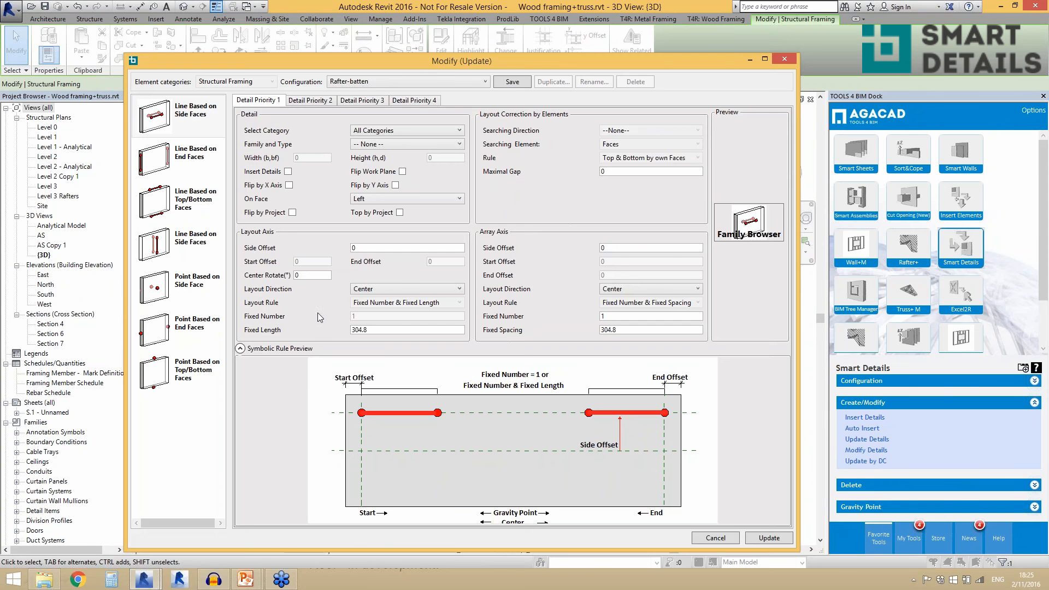
- Add Rafter end cut as an inserted priority 2 point detail on the top/bottom faces, with Start layout direction, and update the rafter
{"action": "left_click", "coordinate": [197, 371]}
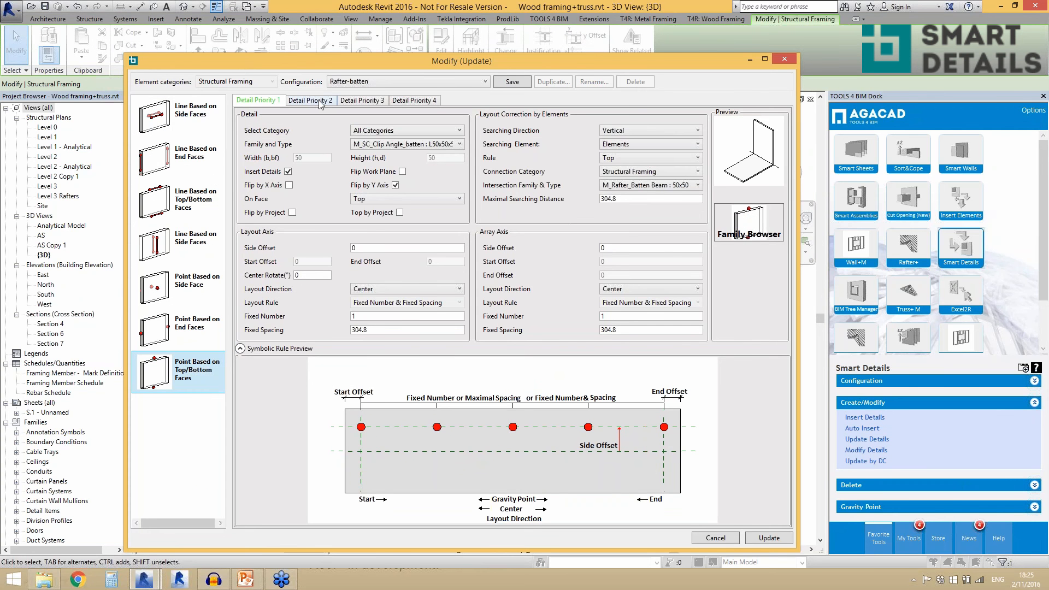
{"action": "left_click", "coordinate": [416, 143]}
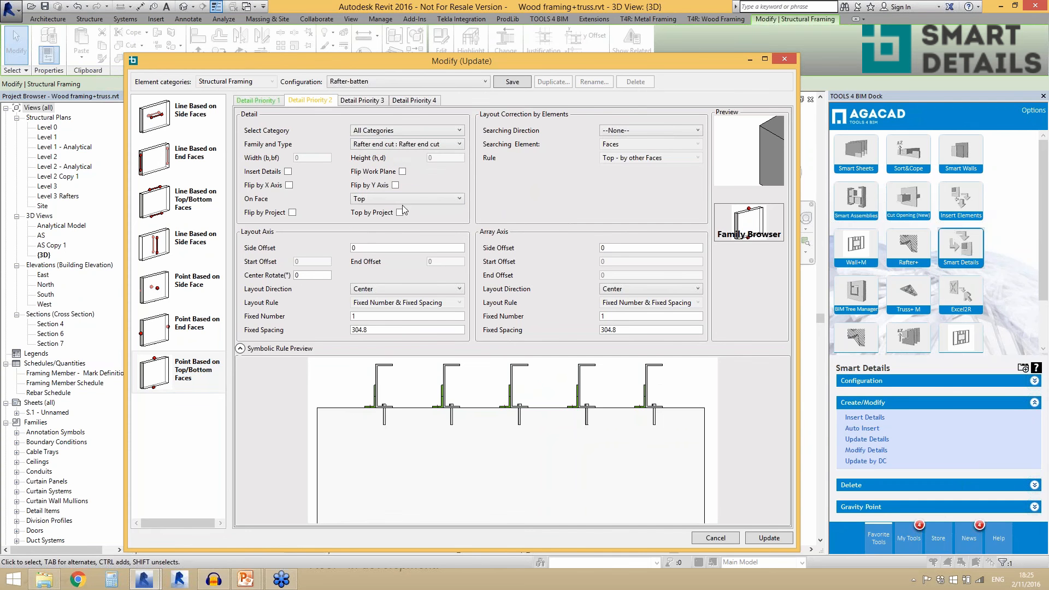
{"action": "left_click", "coordinate": [288, 172]}
{"action": "left_click", "coordinate": [401, 289]}
{"action": "left_click", "coordinate": [402, 331]}
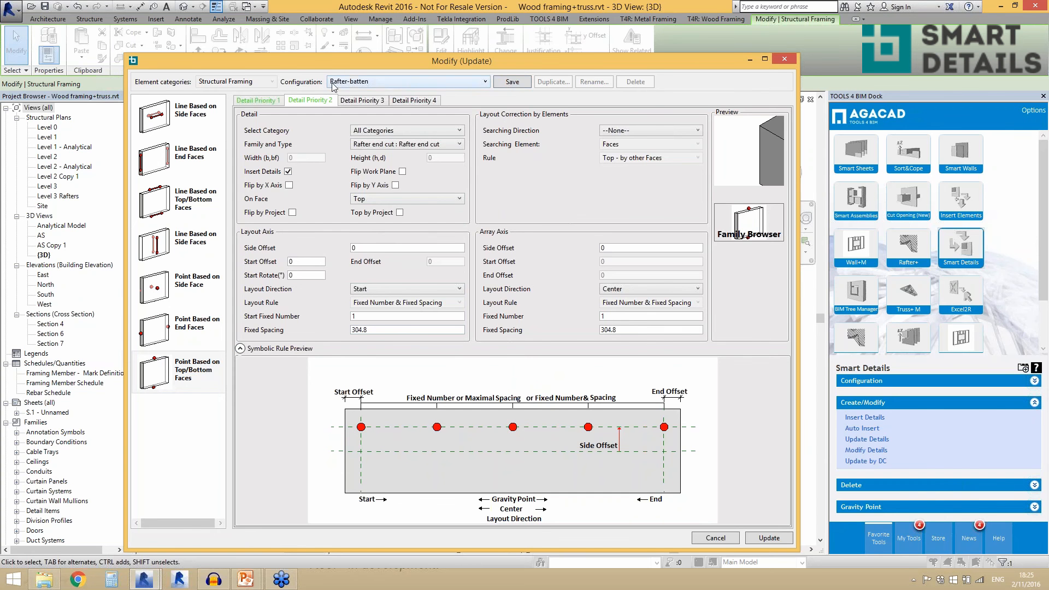
{"action": "left_click", "coordinate": [769, 539]}
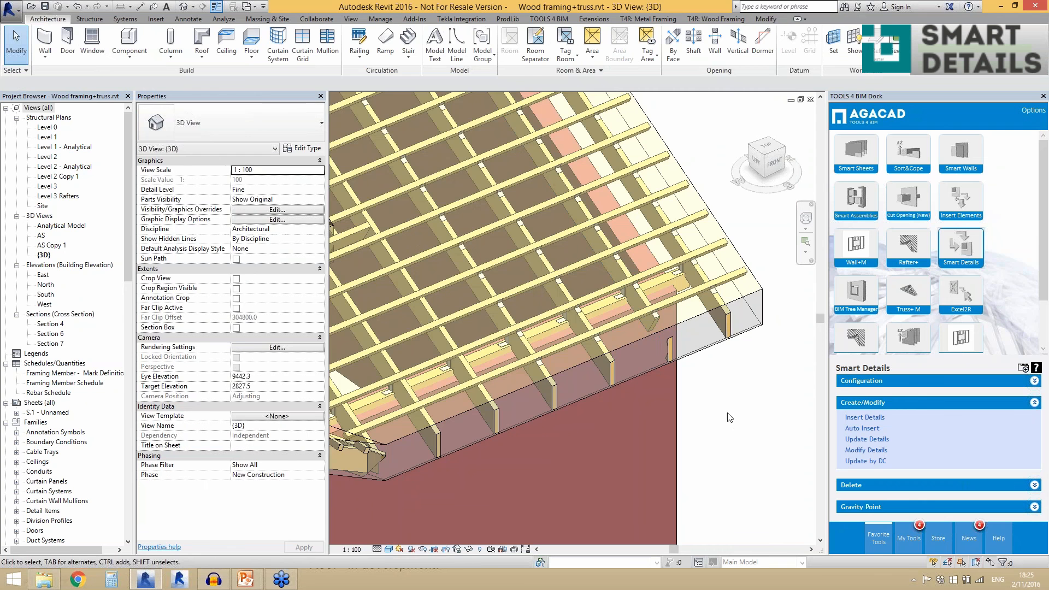
- Examine the misplaced end cut on the updated rafter, reselect the rafter and reopen its details for modification
{"action": "scroll", "coordinate": [673, 338], "scroll_direction": "up", "scroll_amount": 3}
{"action": "left_click", "coordinate": [672, 339]}
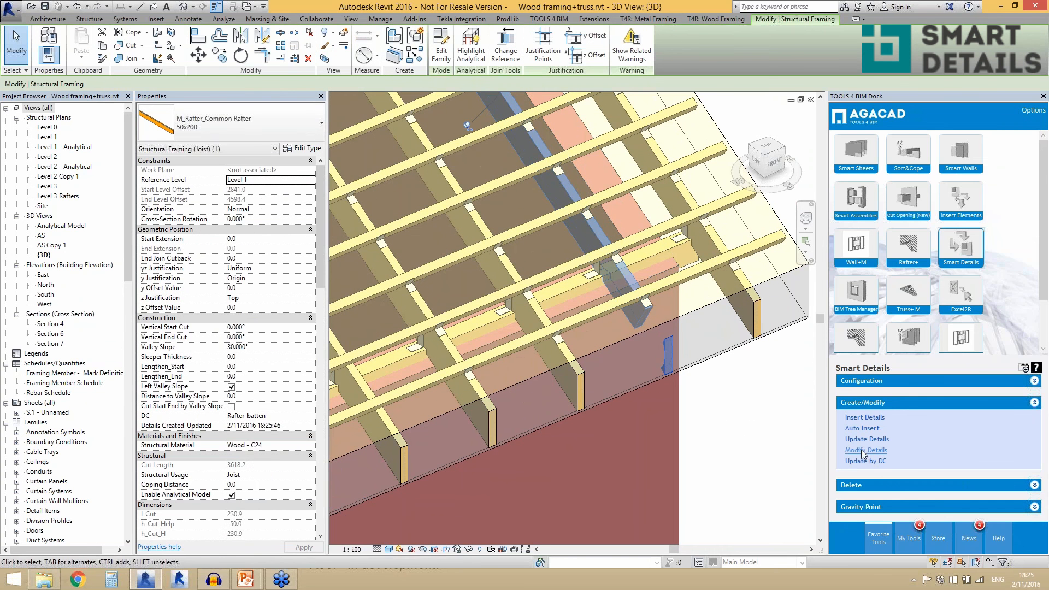
{"action": "middle_click_drag", "start_coordinate": [645, 317], "coordinate": [646, 321], "text": "shift"}
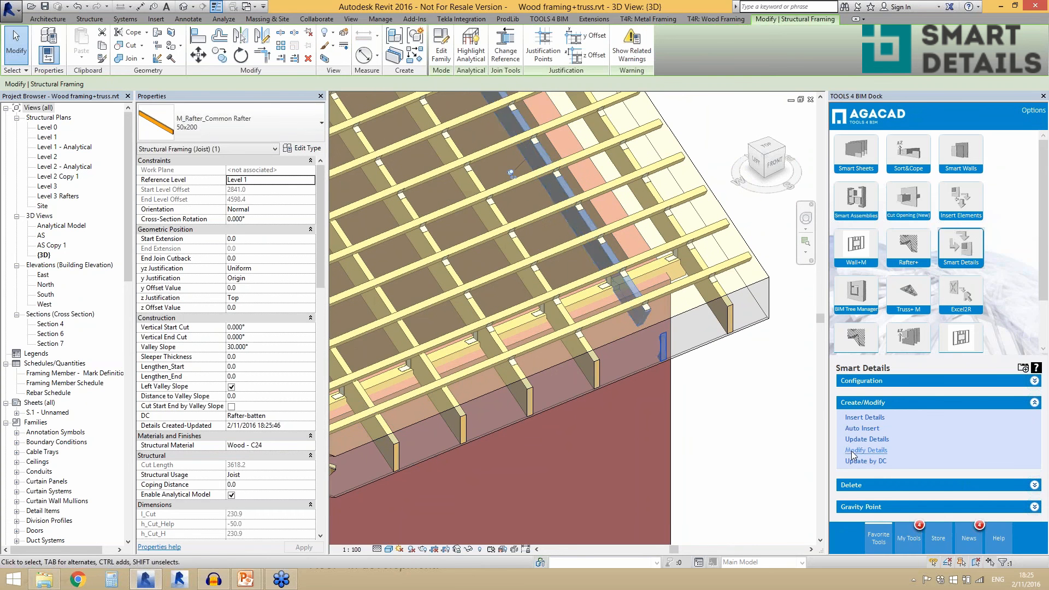
{"action": "key", "text": "Escape"}
{"action": "left_click", "coordinate": [654, 332]}
{"action": "left_click", "coordinate": [847, 450]}
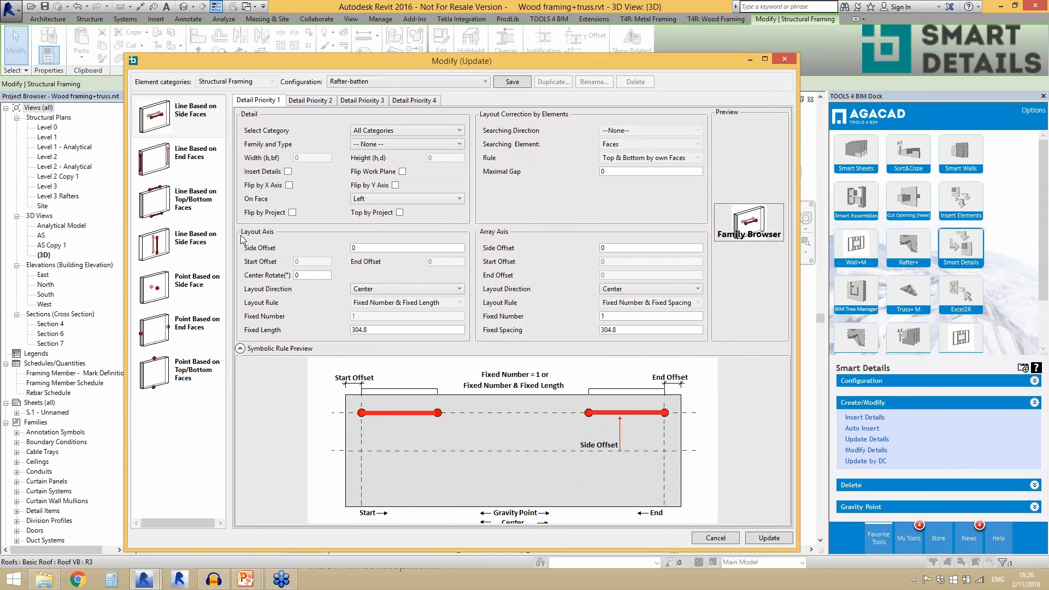
- Set the priority 2 top/bottom-face point detail to Rafter end cut with Flip by Y Axis enabled, and update the rafter
{"action": "left_click", "coordinate": [188, 328]}
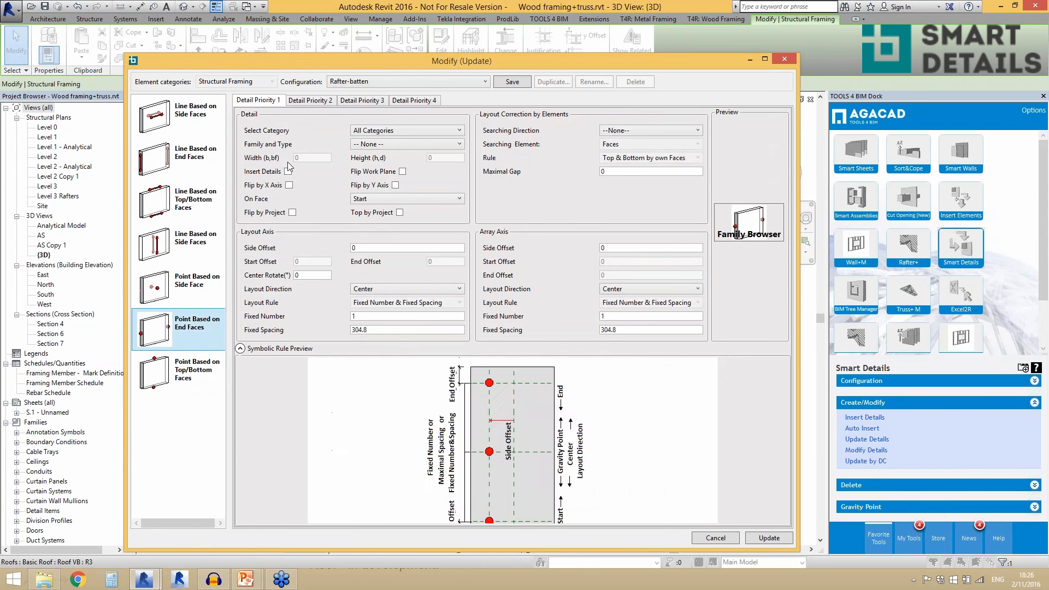
{"action": "left_click", "coordinate": [218, 369]}
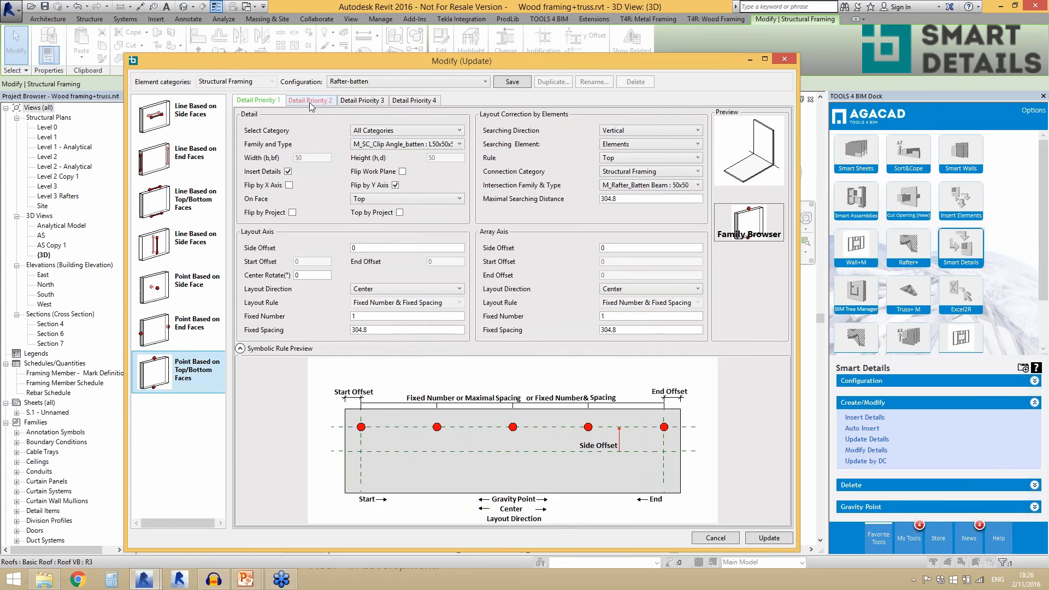
{"action": "left_click", "coordinate": [371, 144]}
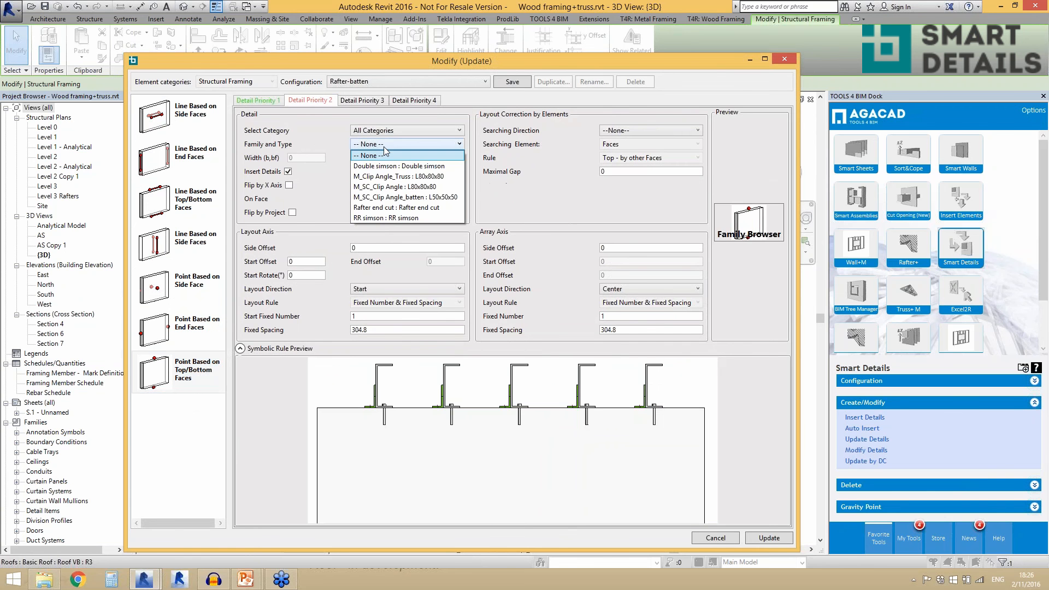
{"action": "left_click", "coordinate": [406, 208]}
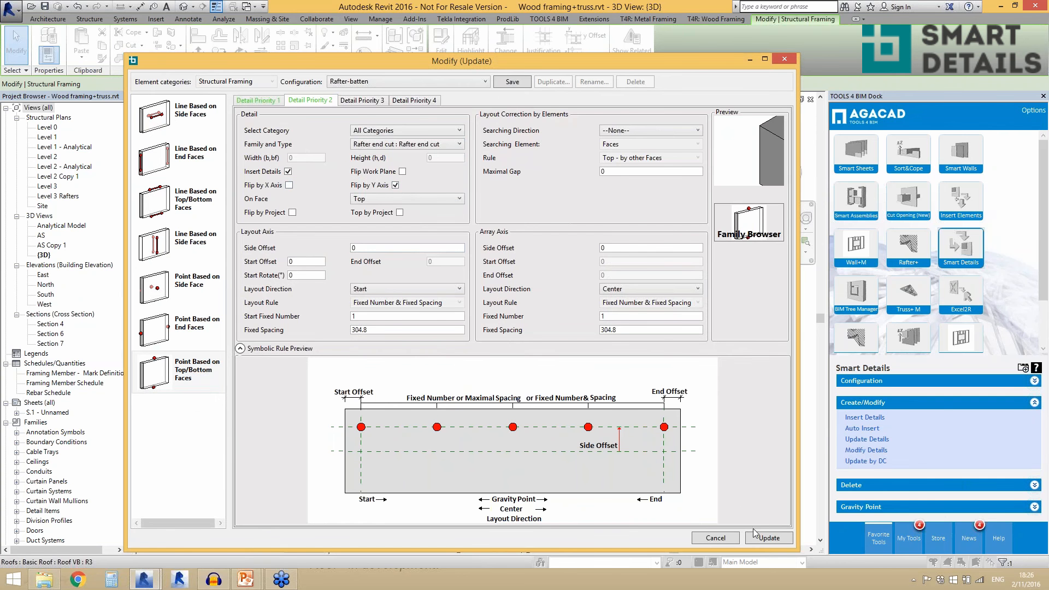
{"action": "left_click", "coordinate": [768, 539]}
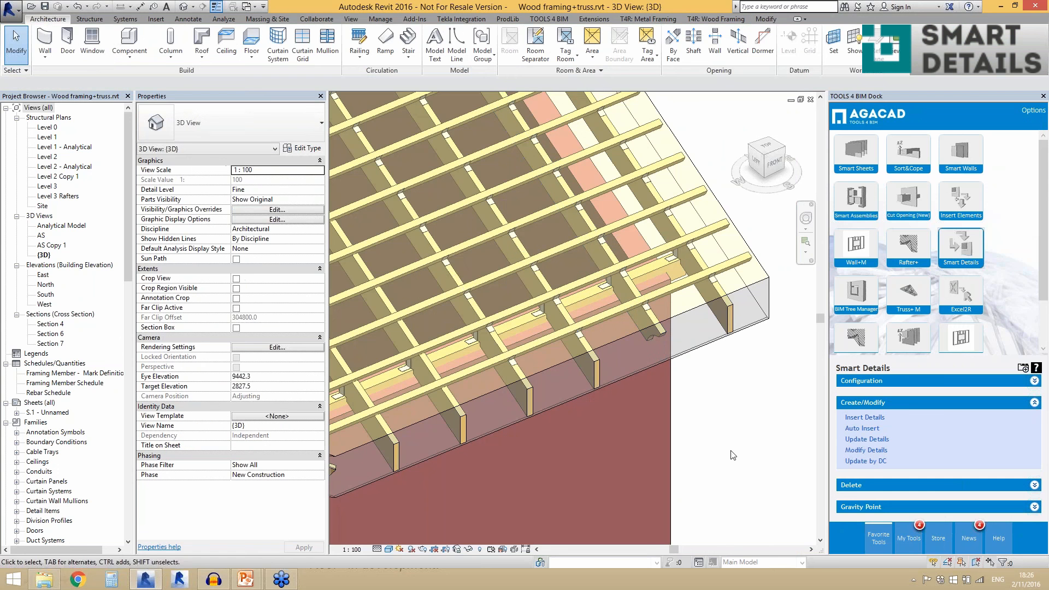
- Select the updated rafter and an unmodified neighbour to compare their DC and Details Created-Updated properties, then clear the selection
{"action": "left_click", "coordinate": [650, 321]}
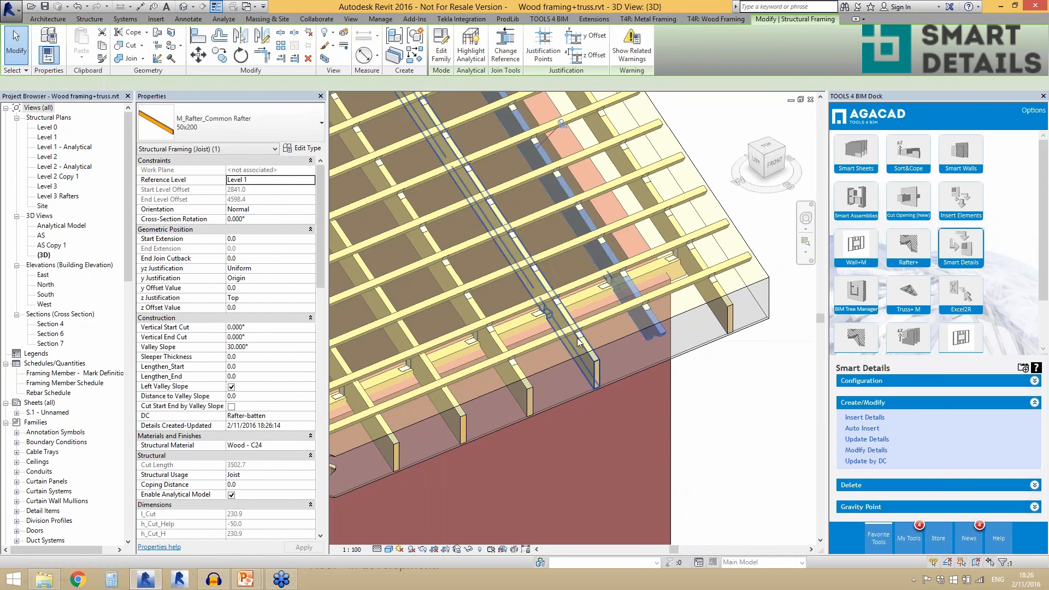
{"action": "left_click", "coordinate": [713, 406]}
{"action": "scroll", "coordinate": [713, 377], "scroll_direction": "down", "scroll_amount": 2}
{"action": "scroll", "coordinate": [749, 354], "scroll_direction": "up", "scroll_amount": 2}
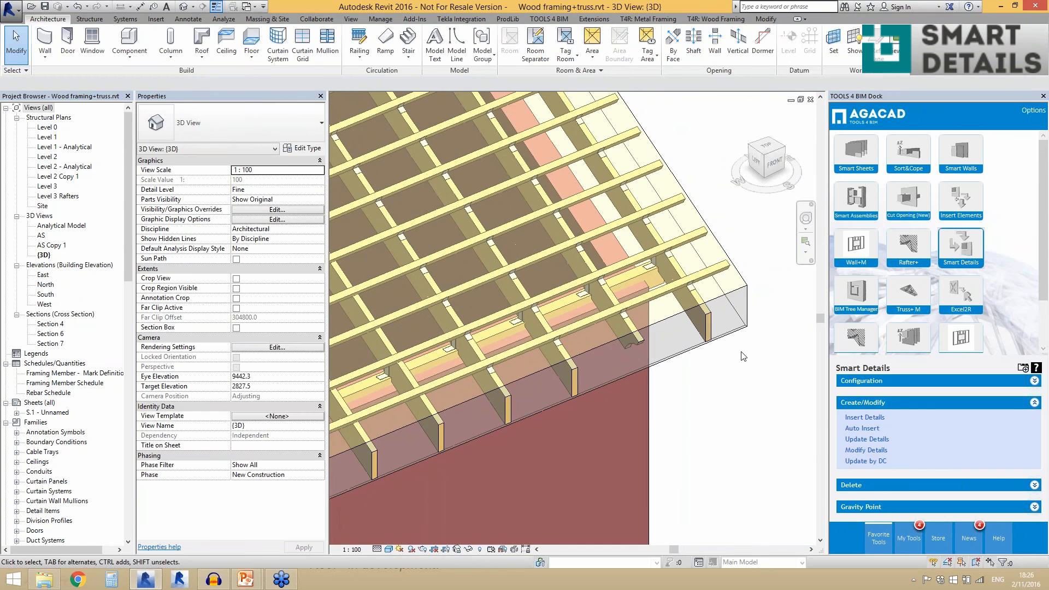
{"action": "left_click", "coordinate": [575, 382]}
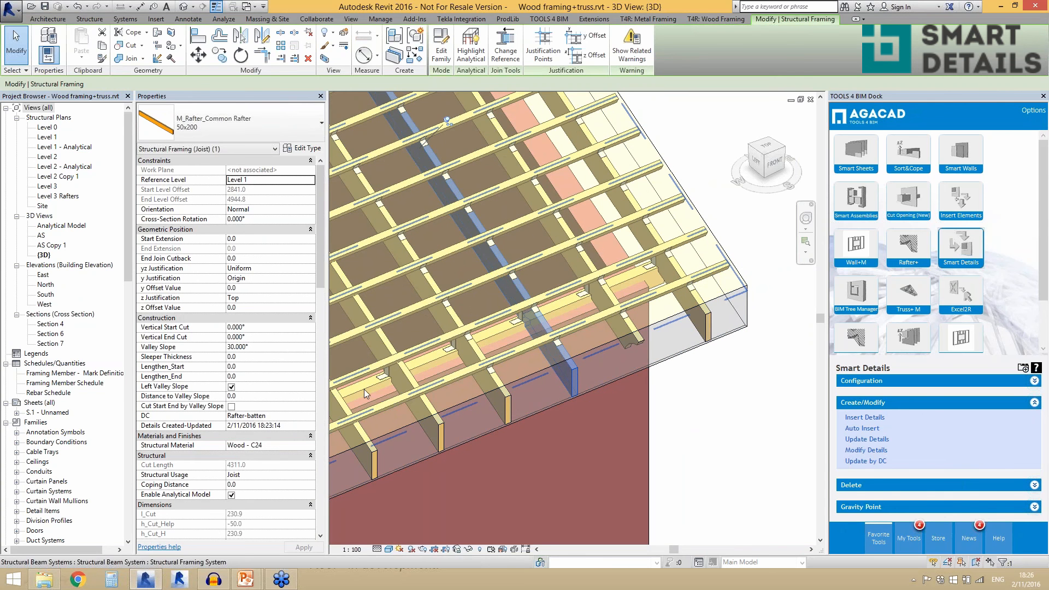
{"action": "left_click", "coordinate": [634, 330]}
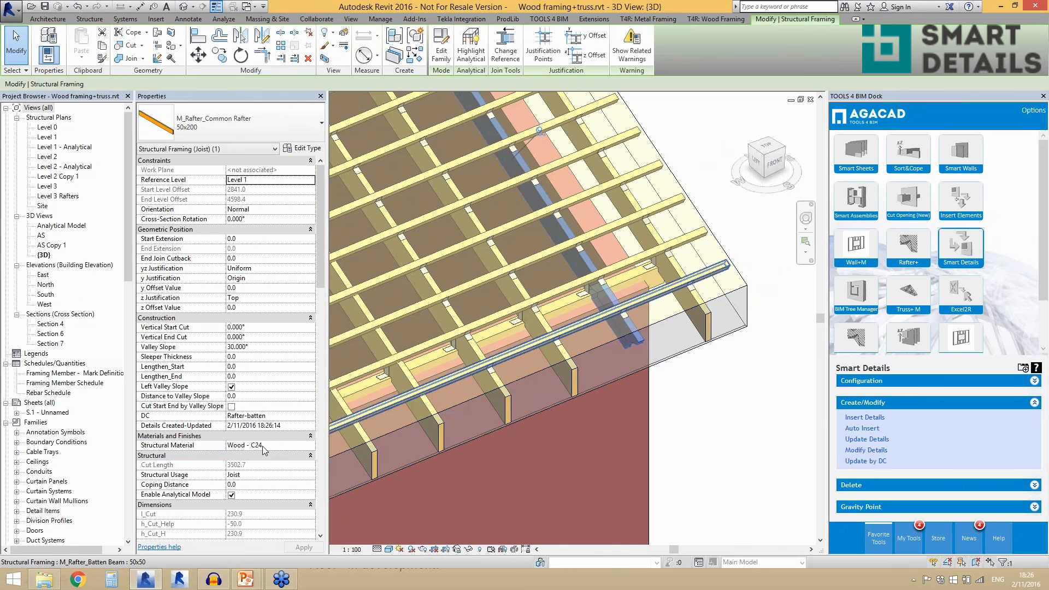
{"action": "key", "text": "Escape"}
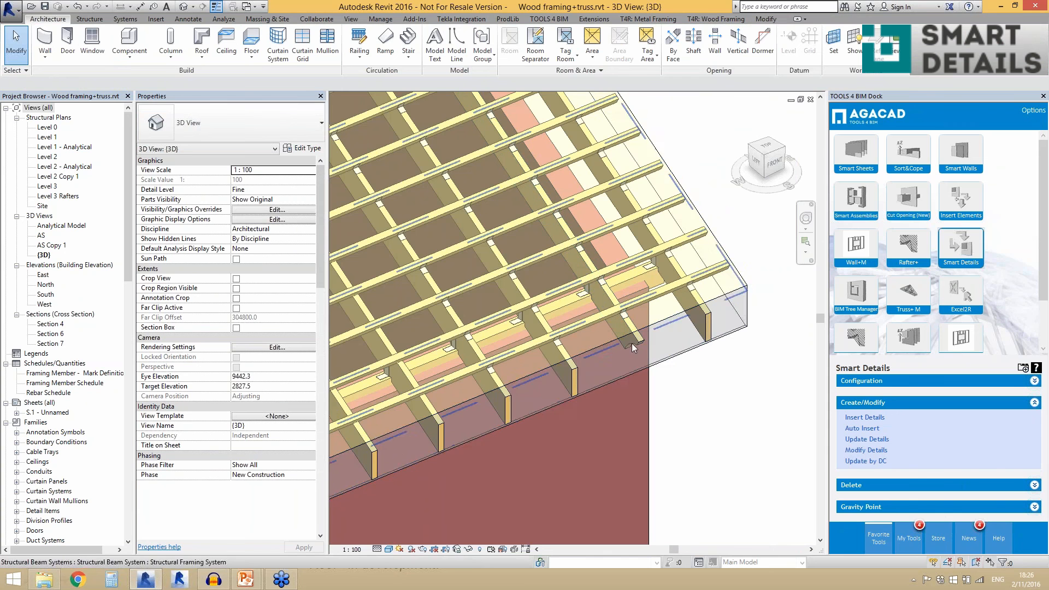
{"action": "scroll", "coordinate": [680, 335], "scroll_direction": "down", "scroll_amount": 1}
{"action": "scroll", "coordinate": [680, 336], "scroll_direction": "down", "scroll_amount": 2}
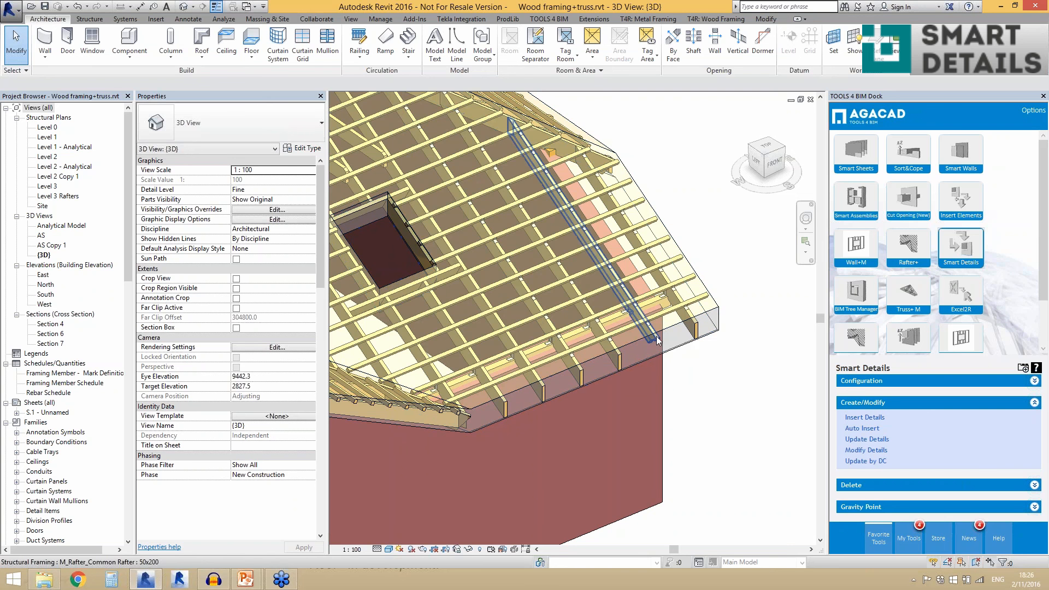
{"action": "scroll", "coordinate": [658, 331], "scroll_direction": "up", "scroll_amount": 1}
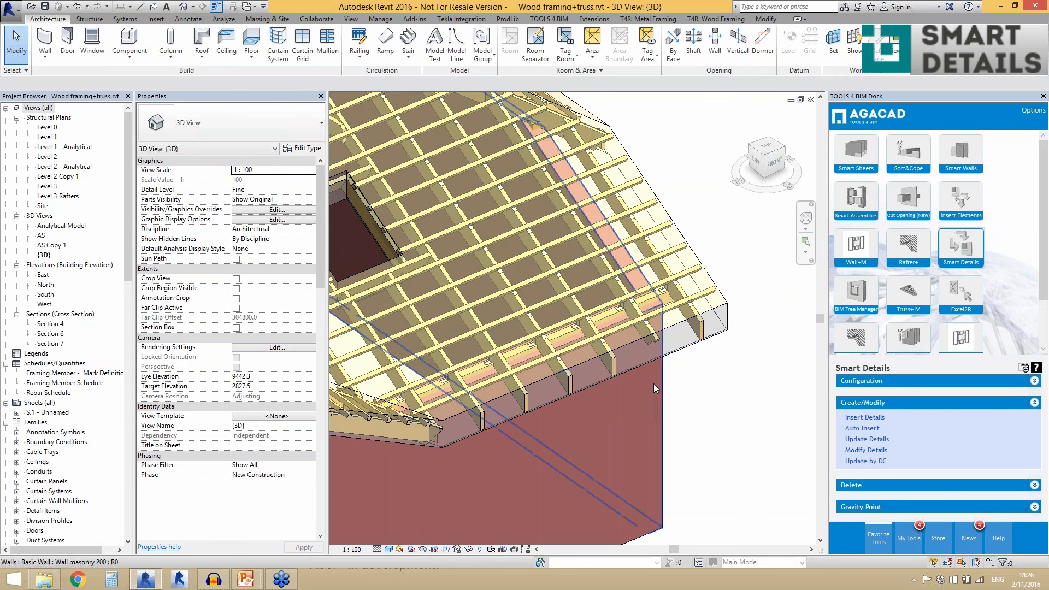
{"action": "scroll", "coordinate": [585, 353], "scroll_direction": "down", "scroll_amount": 2}
{"action": "scroll", "coordinate": [736, 346], "scroll_direction": "up", "scroll_amount": 2}
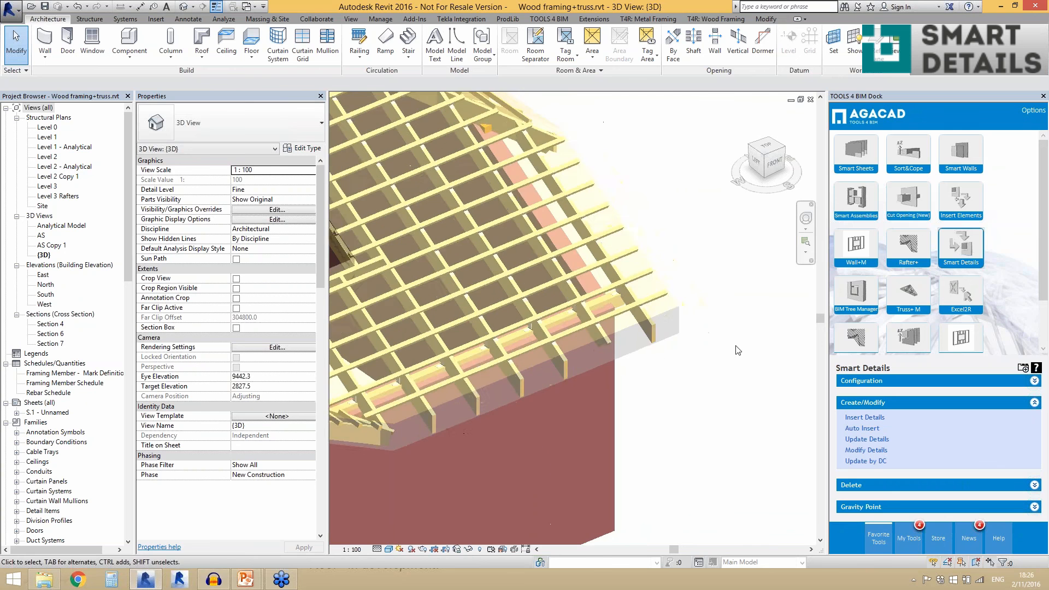
- Copy an M_SC_Clip Angle_batten L50x50x50 clip down the modified rafter into the gap before the next batten
{"action": "scroll", "coordinate": [649, 349], "scroll_direction": "up", "scroll_amount": 2}
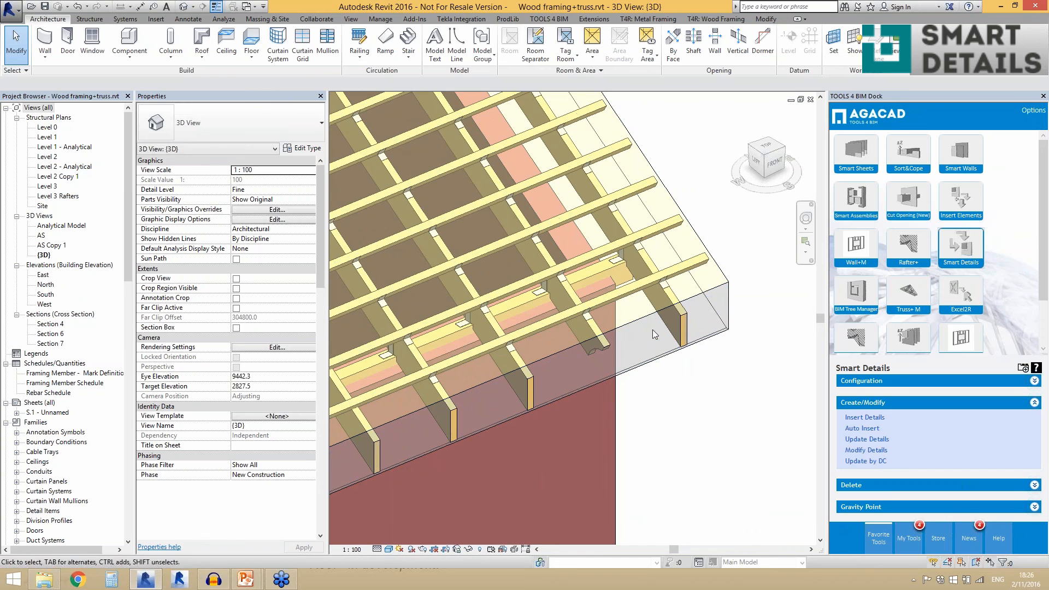
{"action": "left_click", "coordinate": [592, 316]}
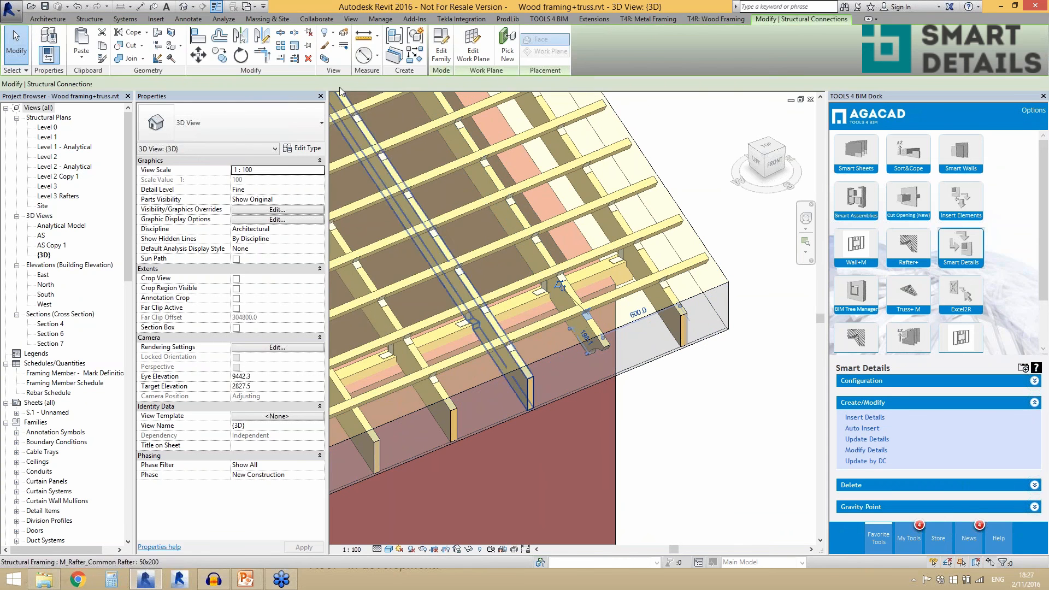
{"action": "left_click", "coordinate": [219, 55]}
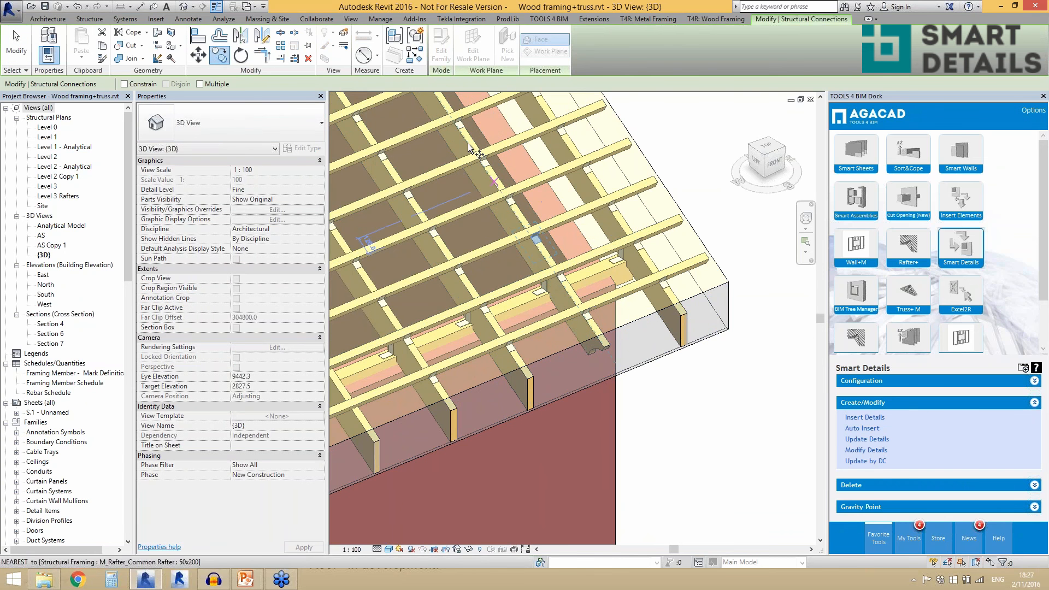
{"action": "scroll", "coordinate": [563, 281], "scroll_direction": "up", "scroll_amount": 2}
{"action": "scroll", "coordinate": [563, 281], "scroll_direction": "up", "scroll_amount": 2}
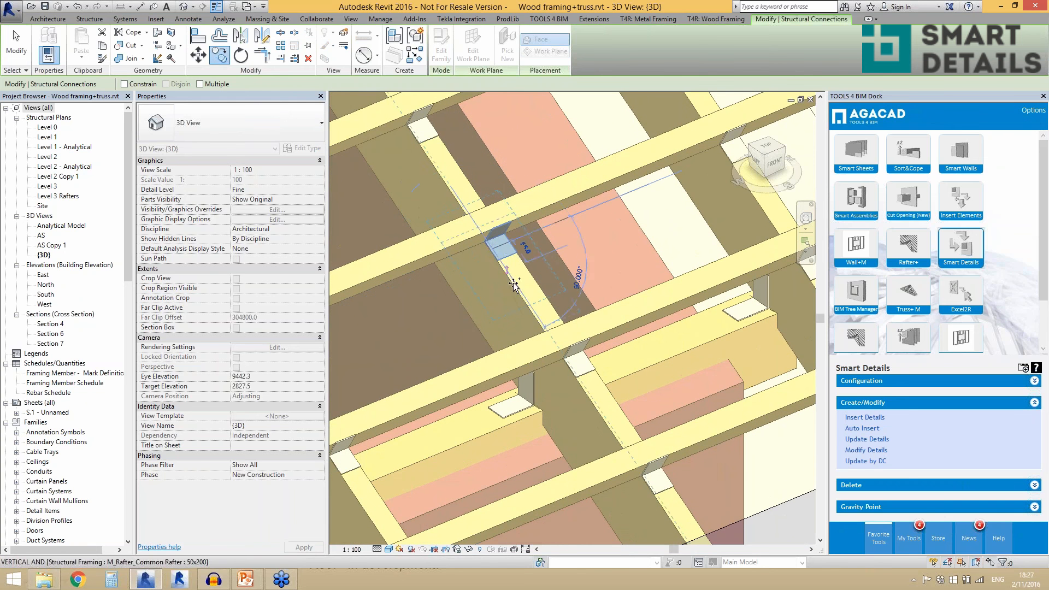
{"action": "left_click", "coordinate": [523, 298]}
{"action": "key", "text": "Escape"}
{"action": "key", "text": "Escape"}
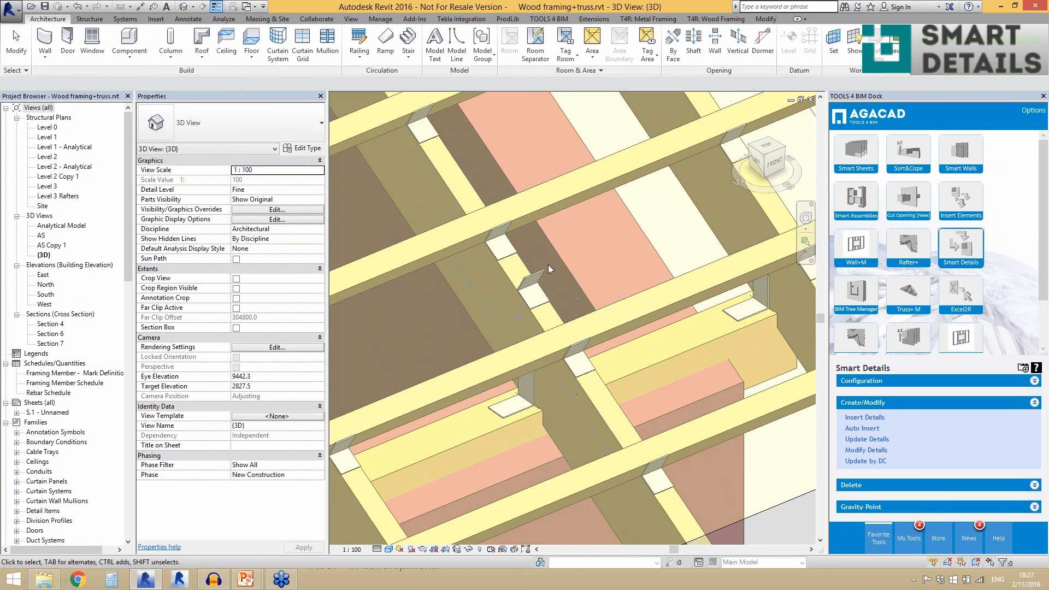
- Select the copied clip angle and the modified end-cut rafter in turn to examine their properties, and clear the selection
{"action": "scroll", "coordinate": [554, 252], "scroll_direction": "down", "scroll_amount": 2}
{"action": "left_click", "coordinate": [554, 252]}
{"action": "scroll", "coordinate": [551, 254], "scroll_direction": "down", "scroll_amount": 3}
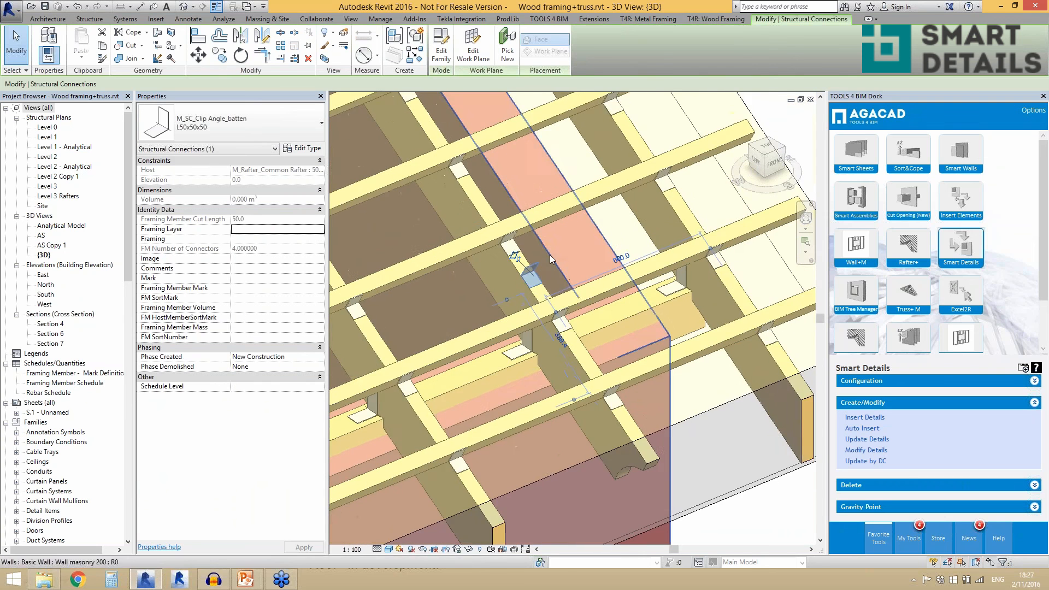
{"action": "scroll", "coordinate": [573, 360], "scroll_direction": "down", "scroll_amount": 3}
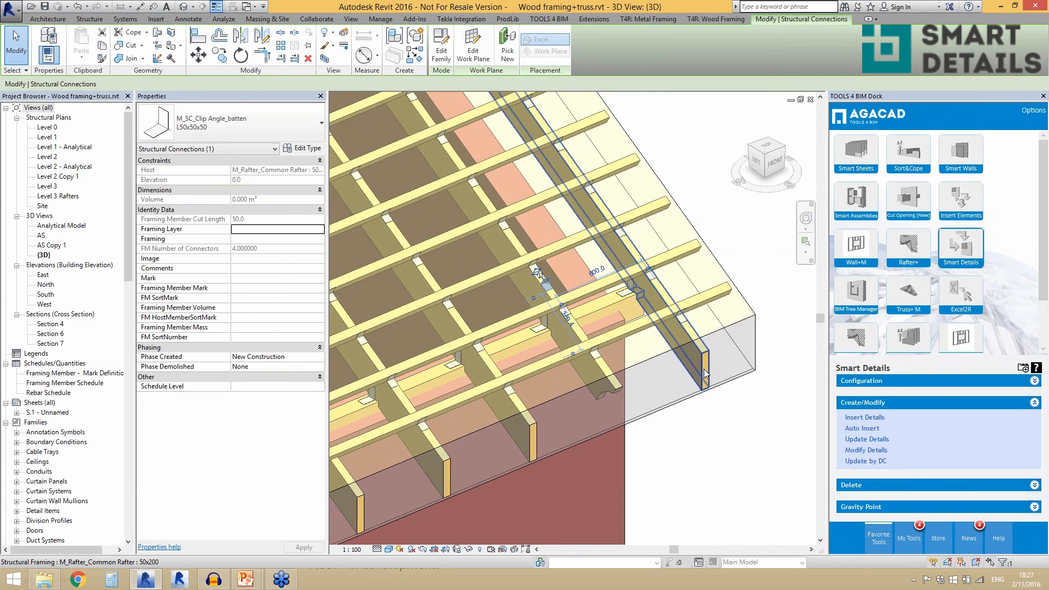
{"action": "left_click", "coordinate": [690, 433]}
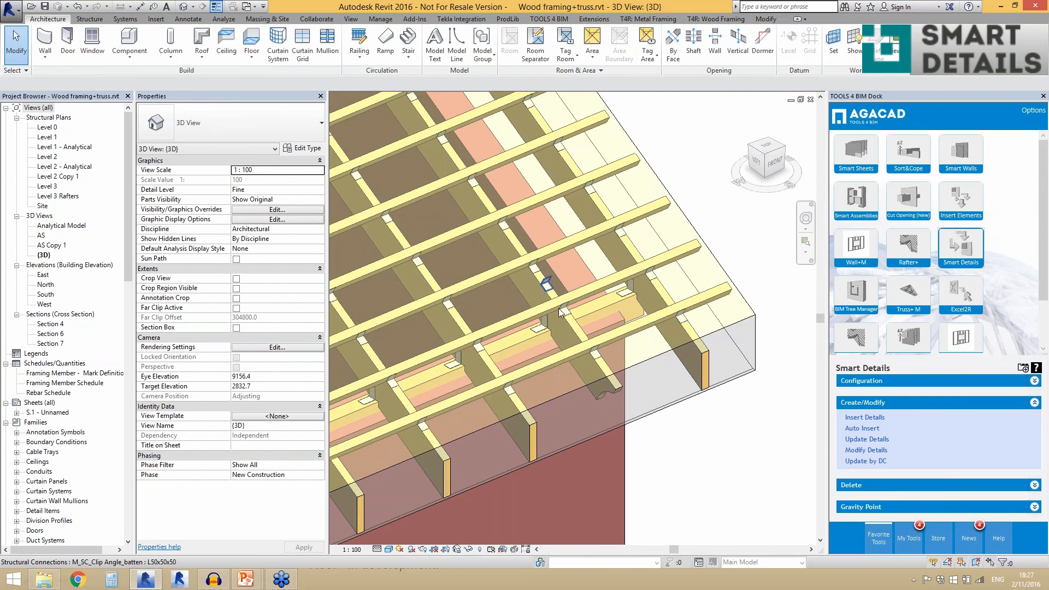
{"action": "scroll", "coordinate": [568, 324], "scroll_direction": "down", "scroll_amount": 2}
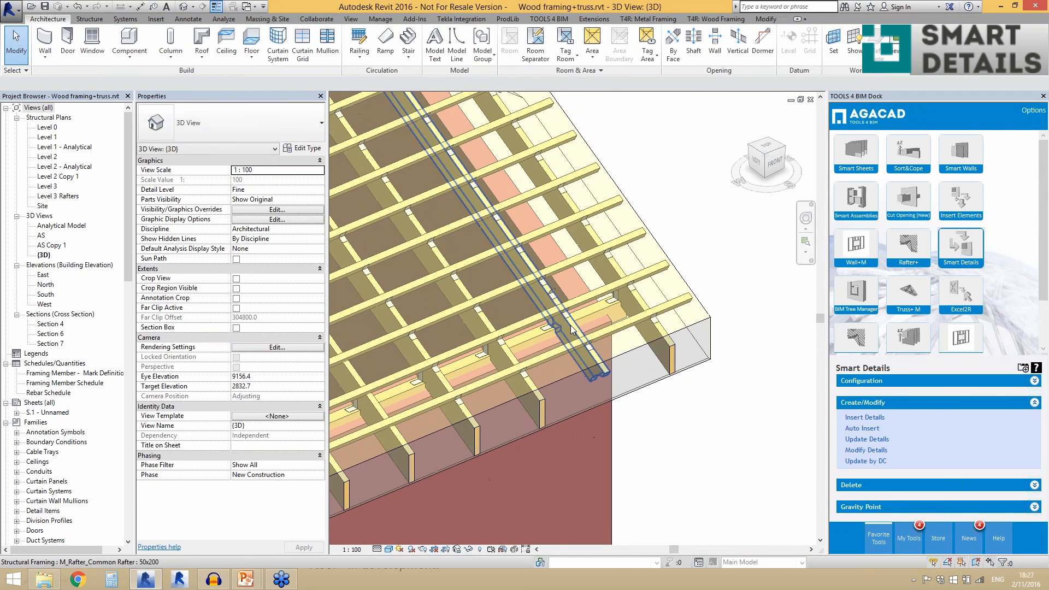
{"action": "left_click", "coordinate": [570, 325]}
{"action": "scroll", "coordinate": [616, 355], "scroll_direction": "up", "scroll_amount": 1}
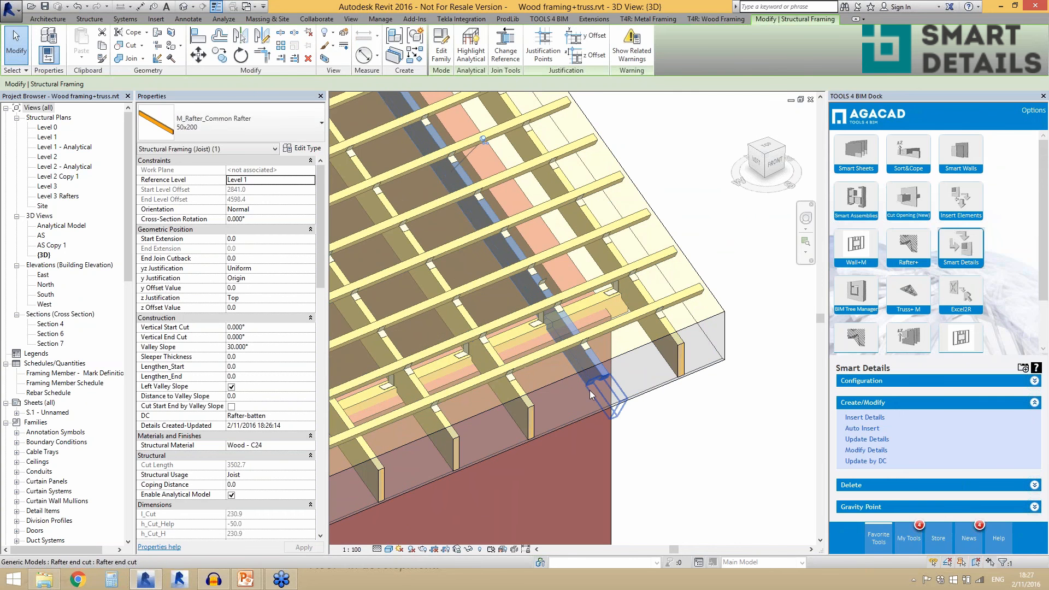
{"action": "left_click", "coordinate": [671, 464]}
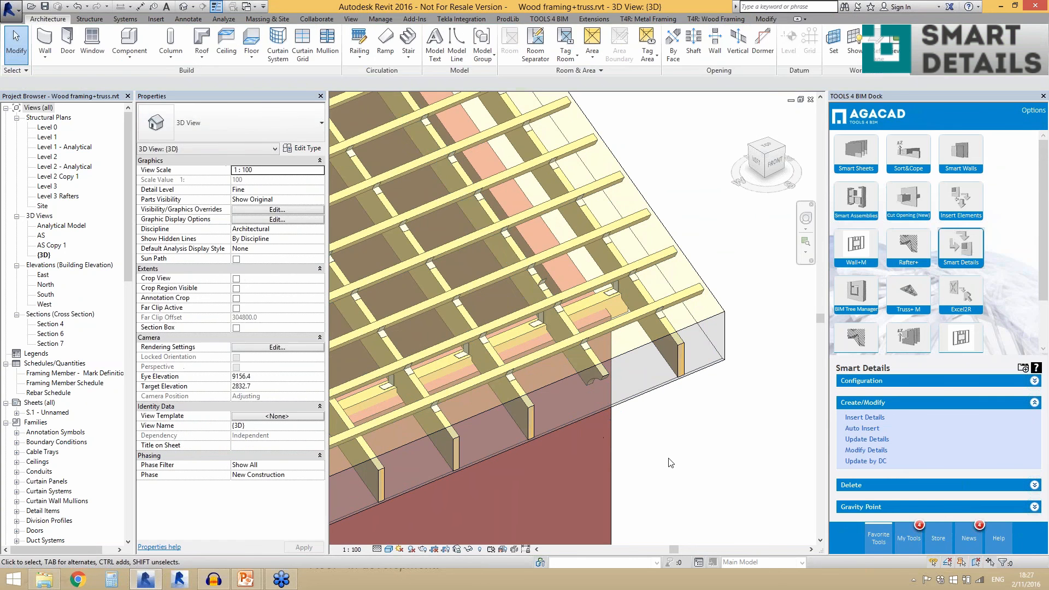
- Select the modified rafter with the end cut and run Delete Smart Details on it
{"action": "left_click", "coordinate": [851, 487]}
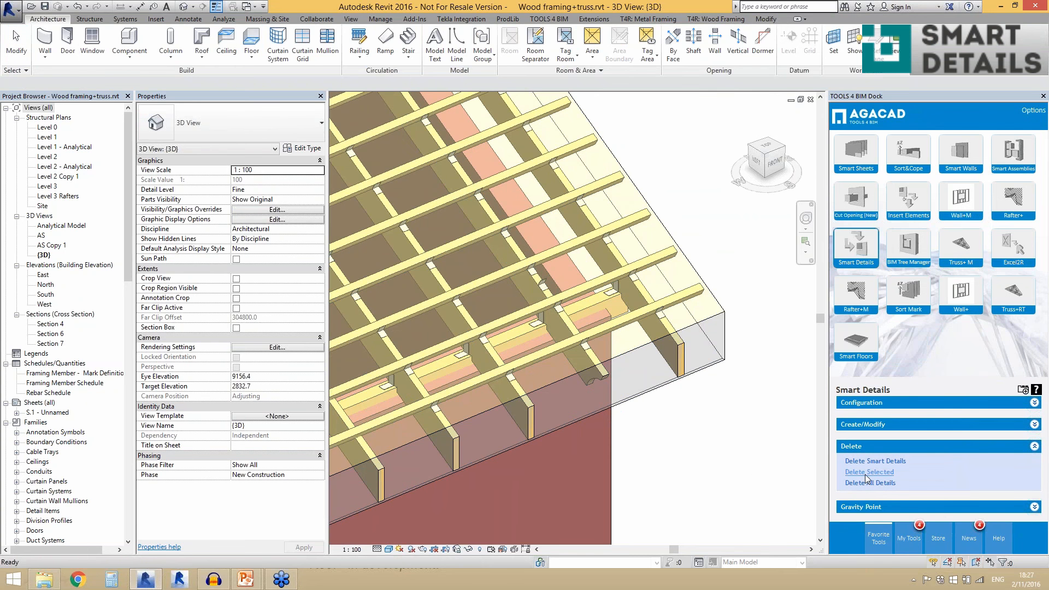
{"action": "left_click", "coordinate": [866, 474]}
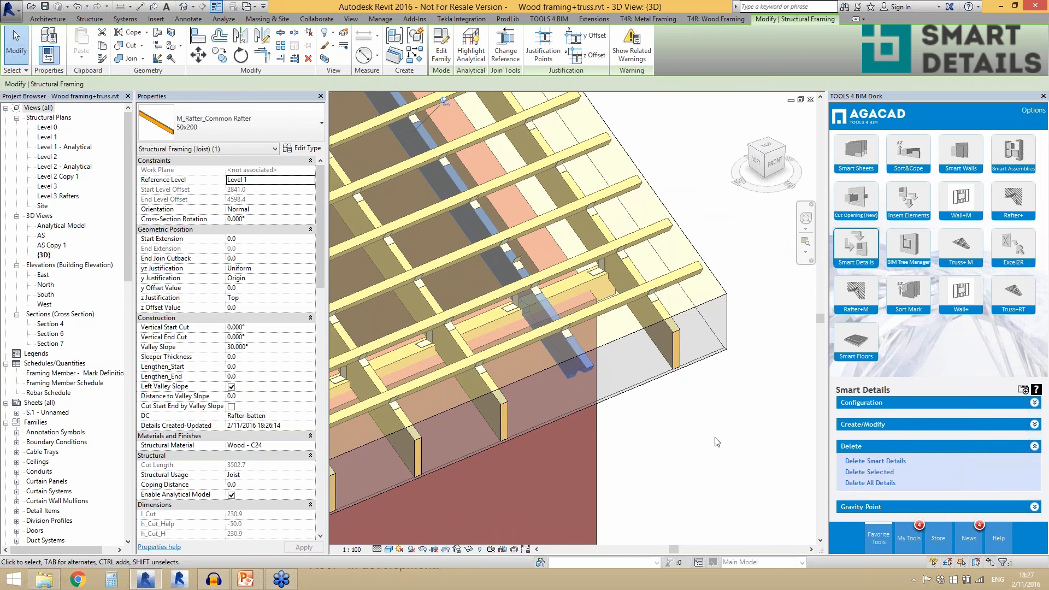
{"action": "left_click", "coordinate": [862, 463]}
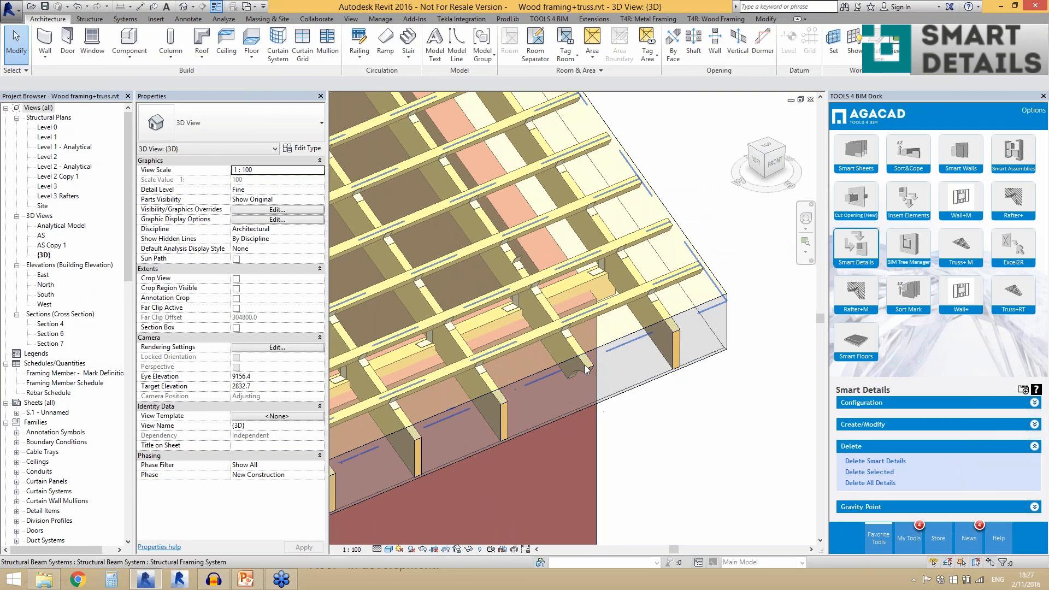
{"action": "left_click", "coordinate": [575, 351]}
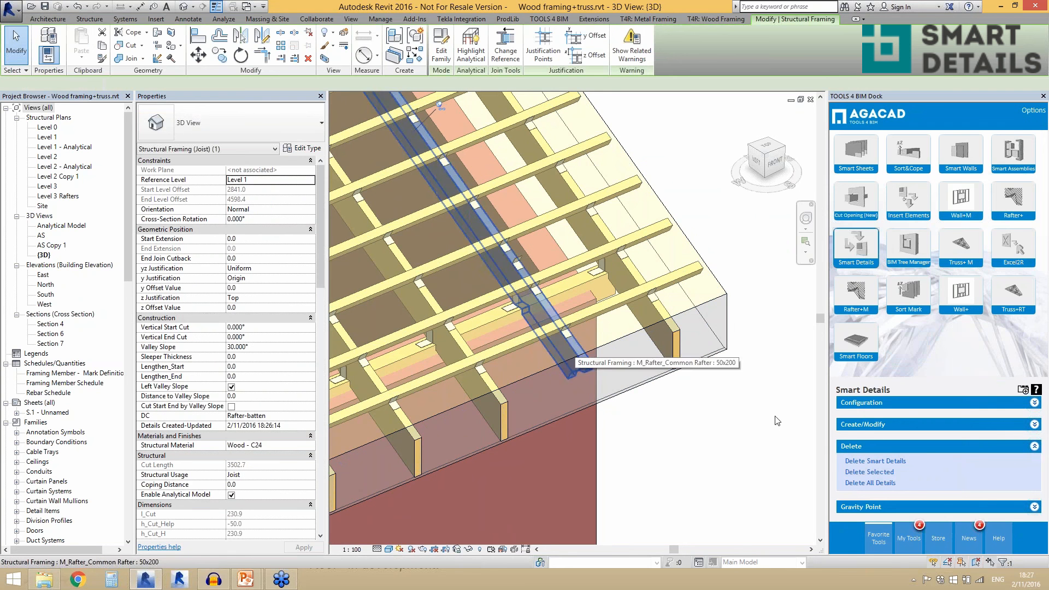
{"action": "left_click", "coordinate": [862, 462]}
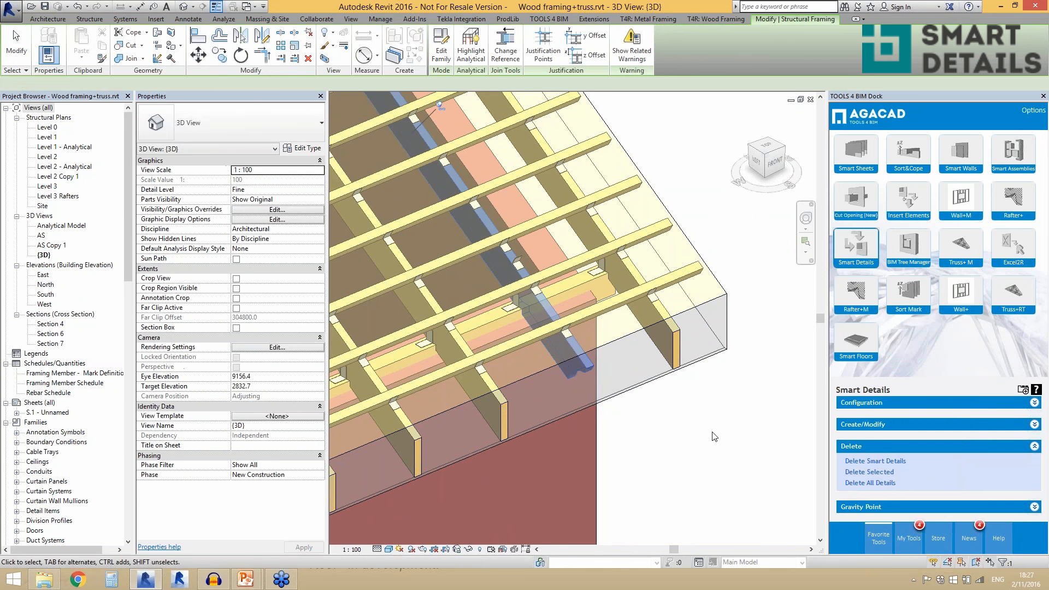
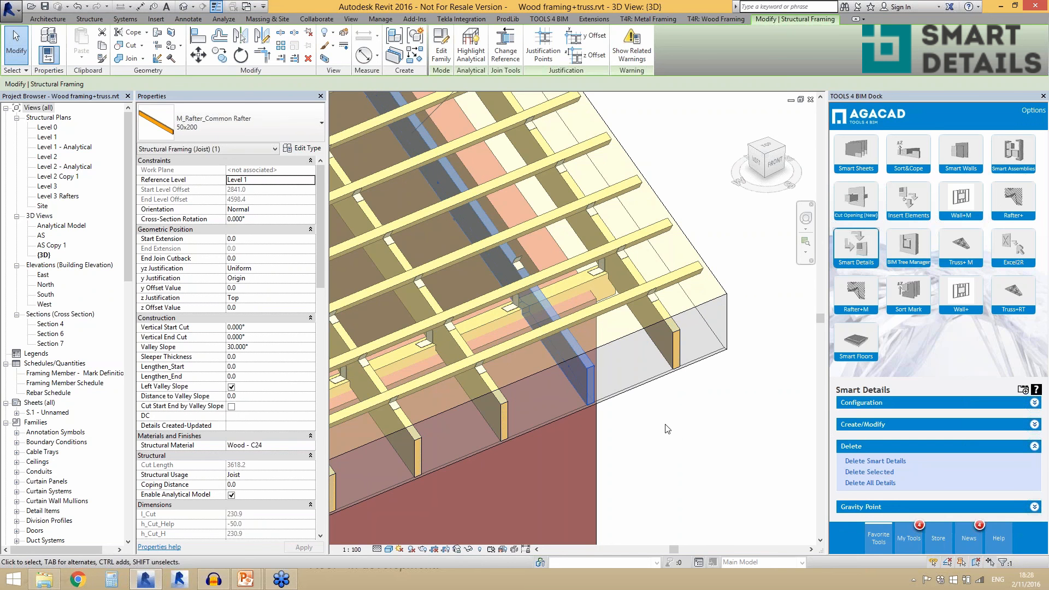
- Undo the last Delete Smart Details operation, reselect the end-cut rafter and run Delete All Details on it
{"action": "key", "text": "ctrl+z"}
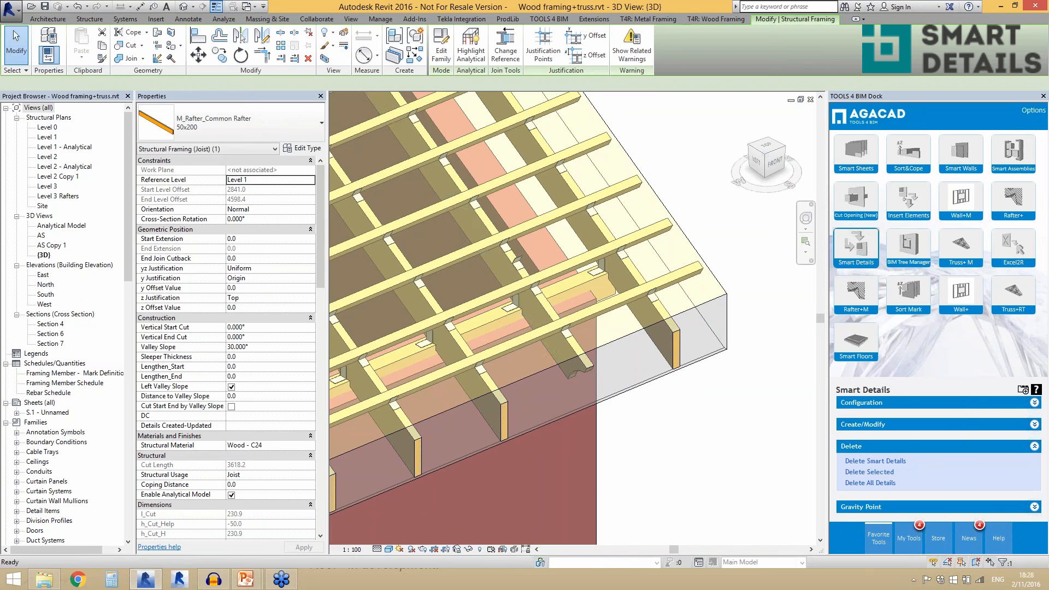
{"action": "left_click", "coordinate": [584, 359]}
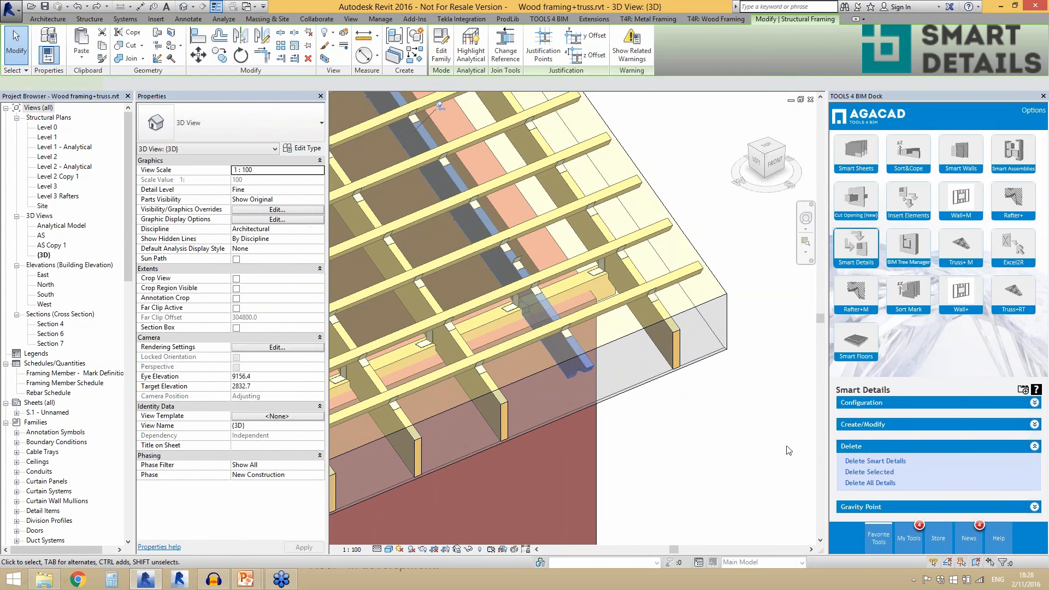
{"action": "left_click", "coordinate": [851, 482]}
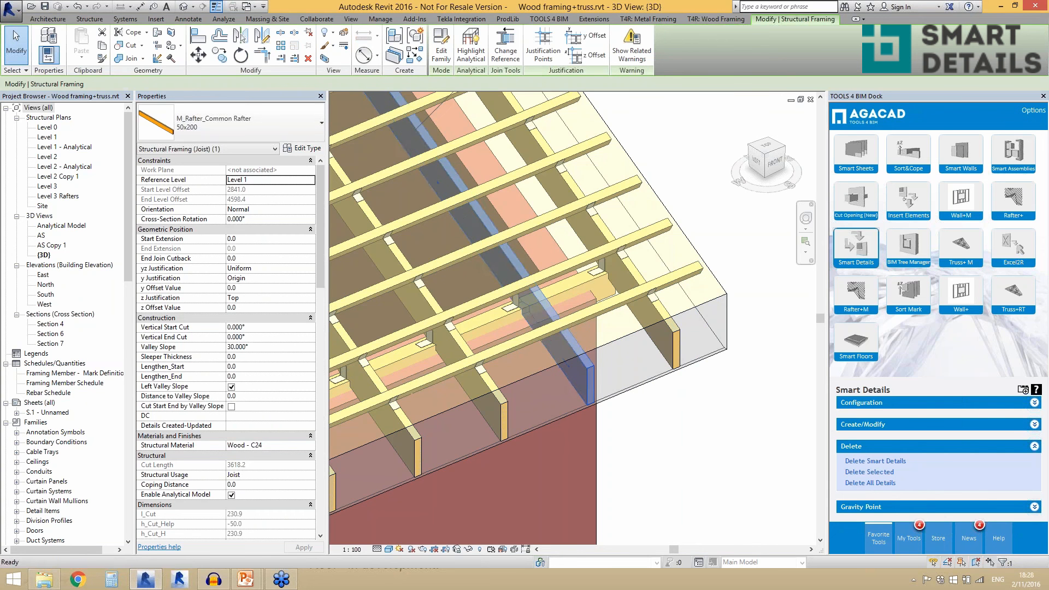
- Clear the rafter selection and remove the copied M_SC_Clip Angle_batten L50x50x50 clip on the end-cut rafter with Delete Selected
{"action": "left_click", "coordinate": [659, 420]}
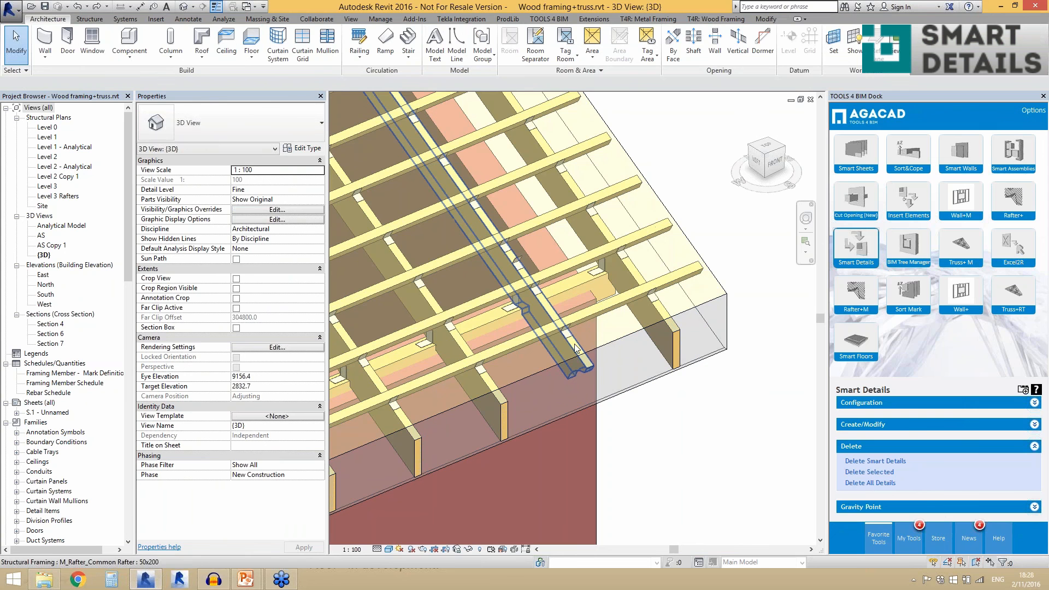
{"action": "left_click", "coordinate": [537, 292]}
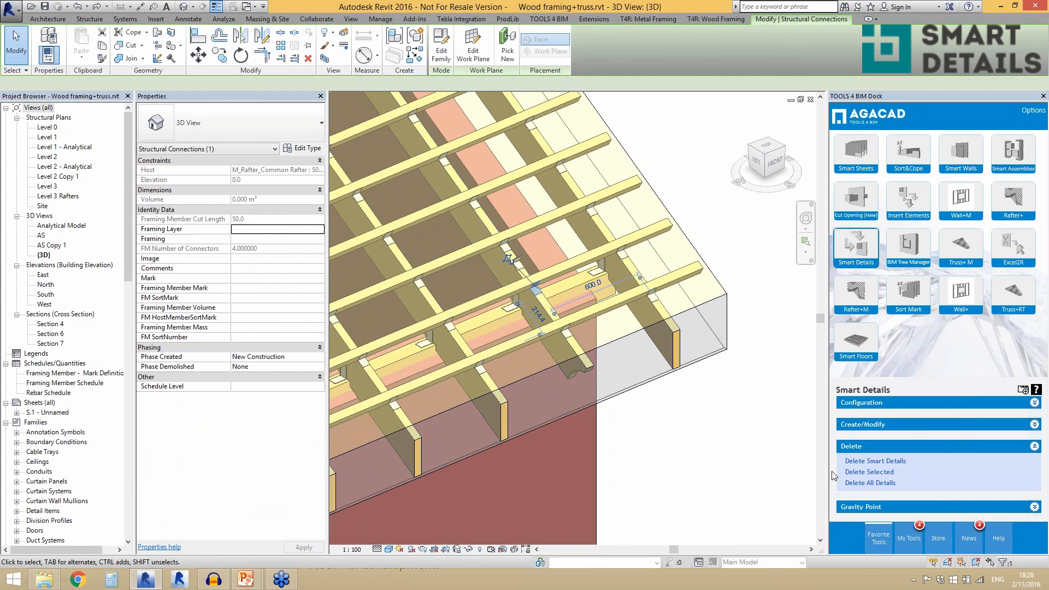
{"action": "left_click", "coordinate": [854, 473]}
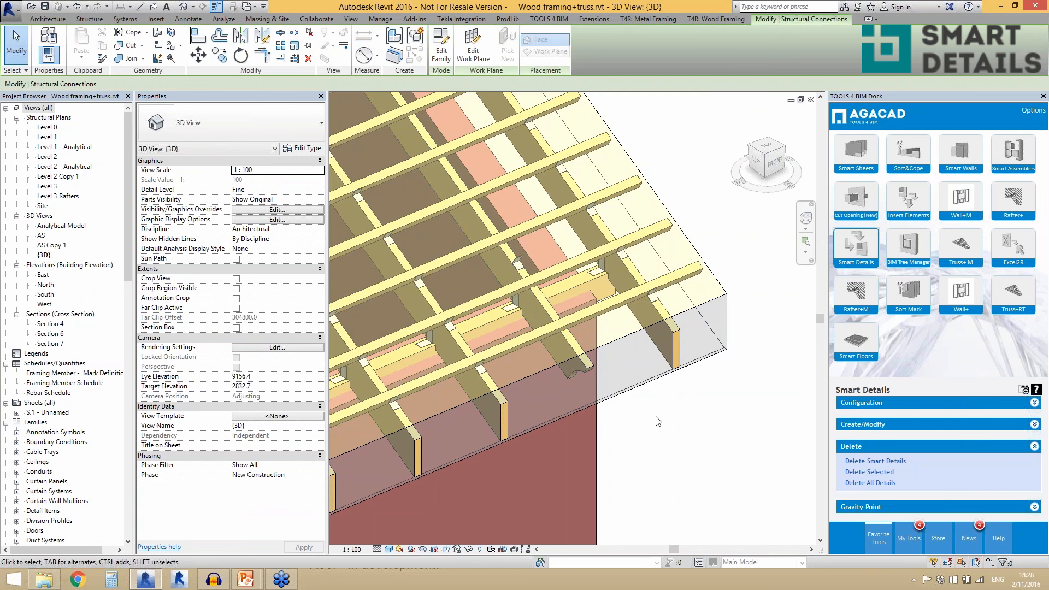
- Examine the rafters and battens at the roof corner, list the Gravity Point commands and clear the selection
{"action": "scroll", "coordinate": [661, 421], "scroll_direction": "down", "scroll_amount": 3}
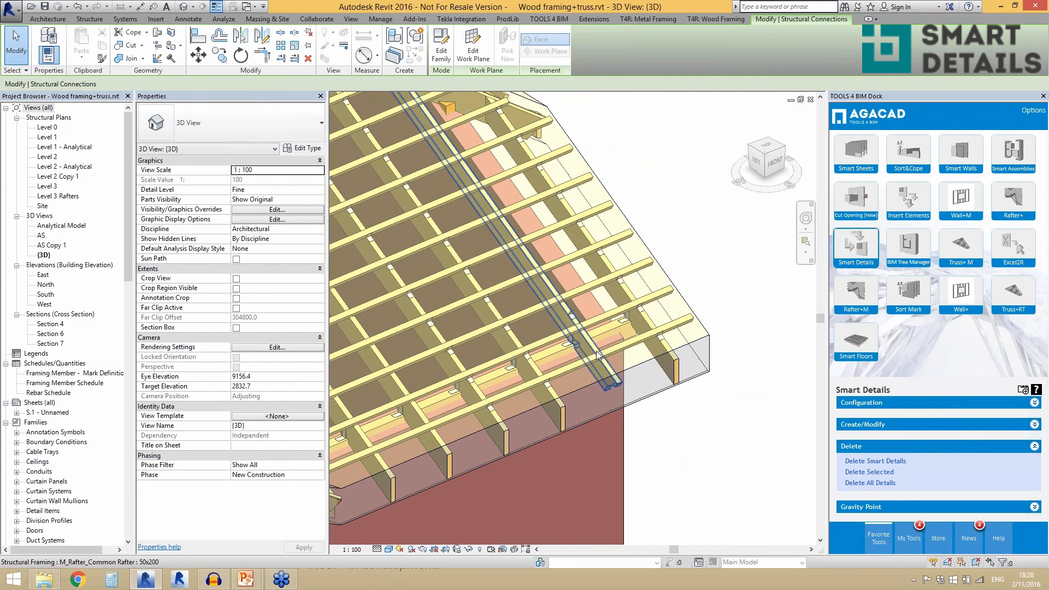
{"action": "scroll", "coordinate": [656, 387], "scroll_direction": "down", "scroll_amount": 4}
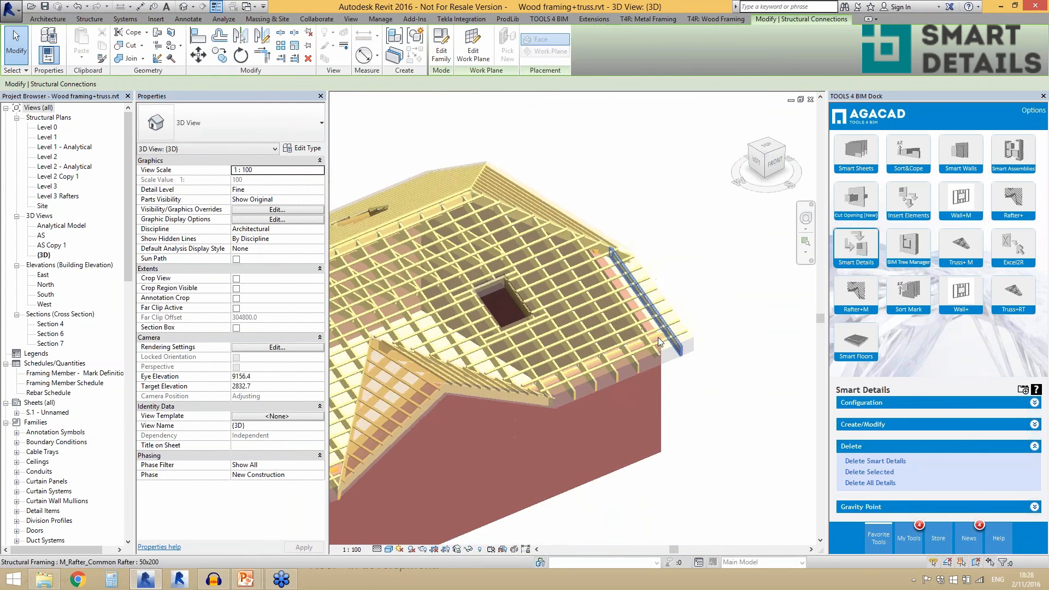
{"action": "scroll", "coordinate": [658, 337], "scroll_direction": "up", "scroll_amount": 5}
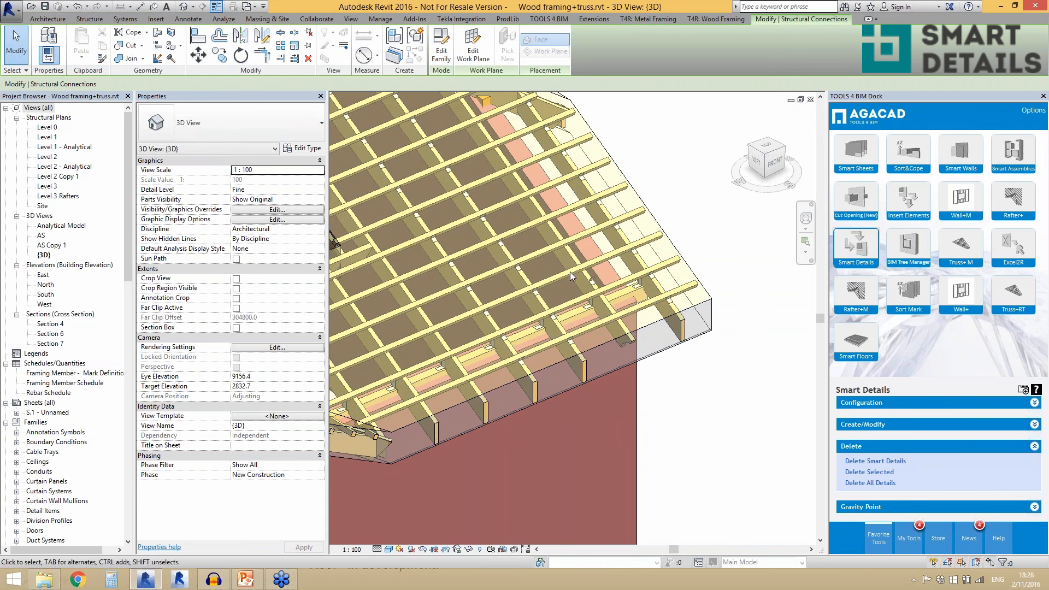
{"action": "scroll", "coordinate": [630, 372], "scroll_direction": "down", "scroll_amount": 1}
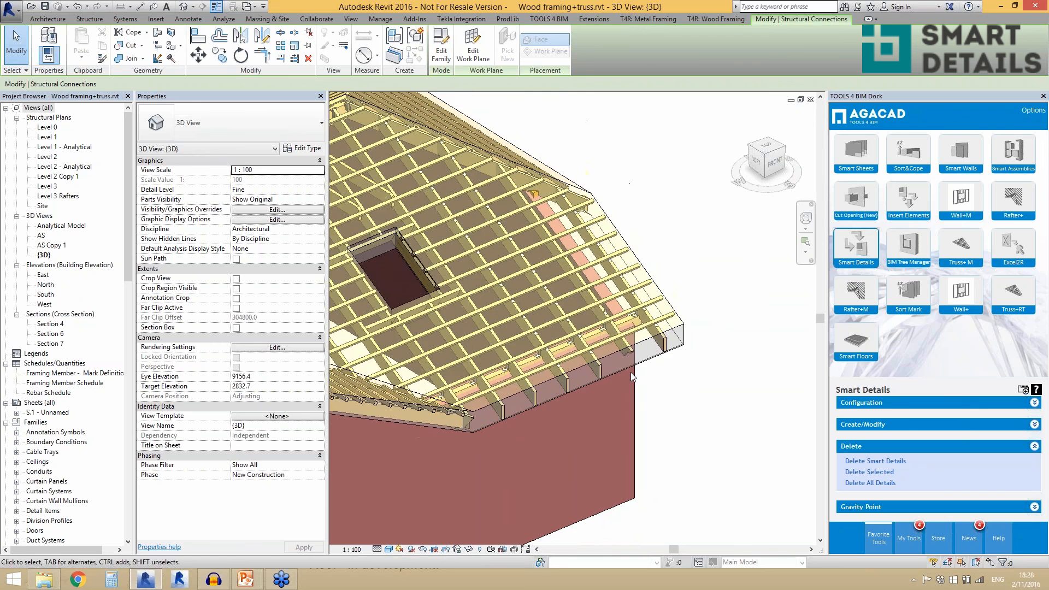
{"action": "scroll", "coordinate": [671, 301], "scroll_direction": "down", "scroll_amount": 3}
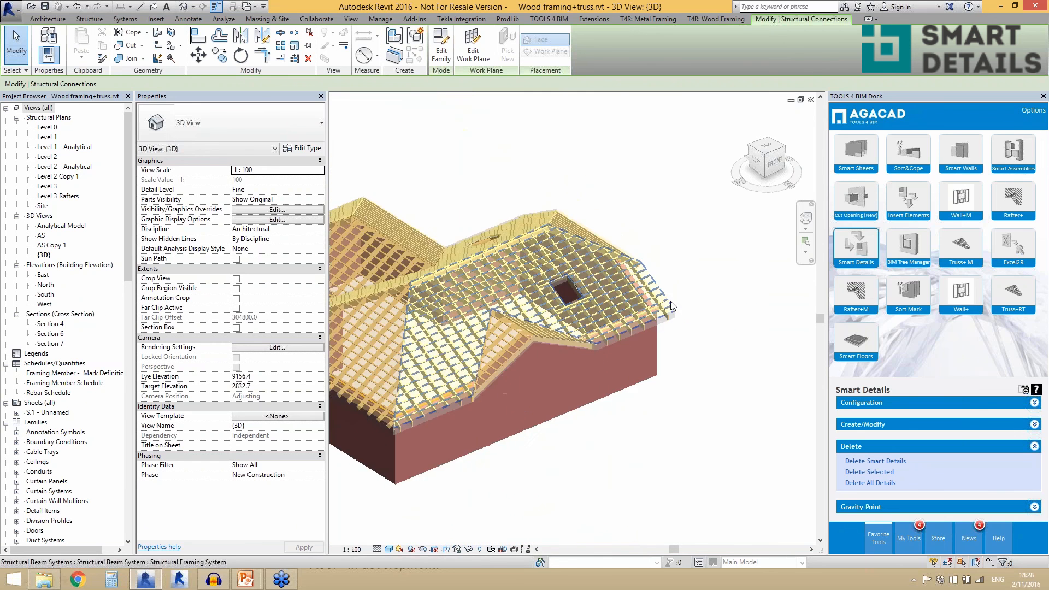
{"action": "scroll", "coordinate": [669, 309], "scroll_direction": "up", "scroll_amount": 3}
{"action": "scroll", "coordinate": [625, 338], "scroll_direction": "up", "scroll_amount": 5}
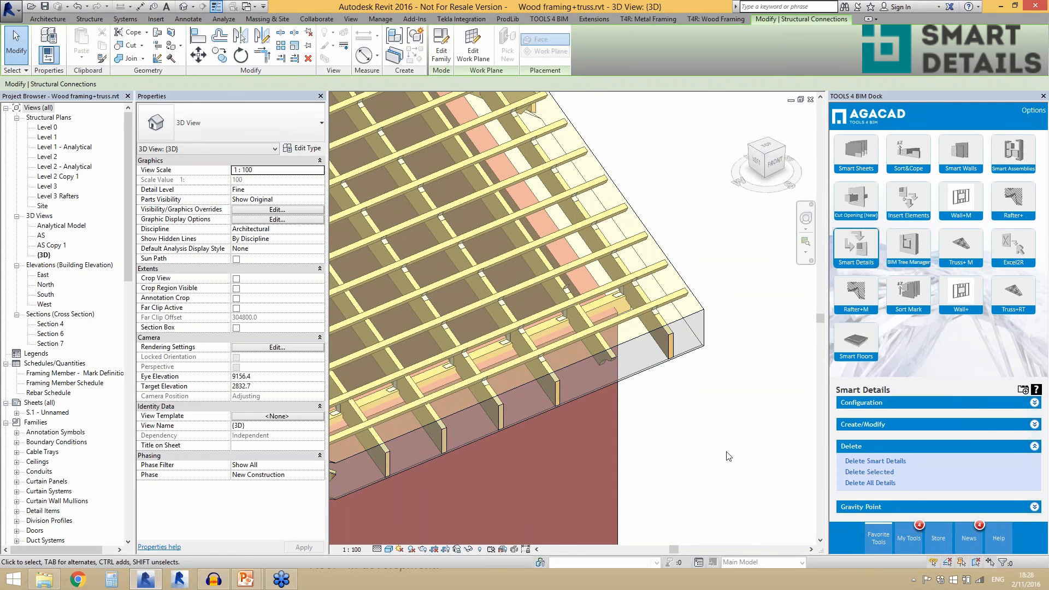
{"action": "left_click", "coordinate": [849, 507]}
{"action": "left_click", "coordinate": [754, 467]}
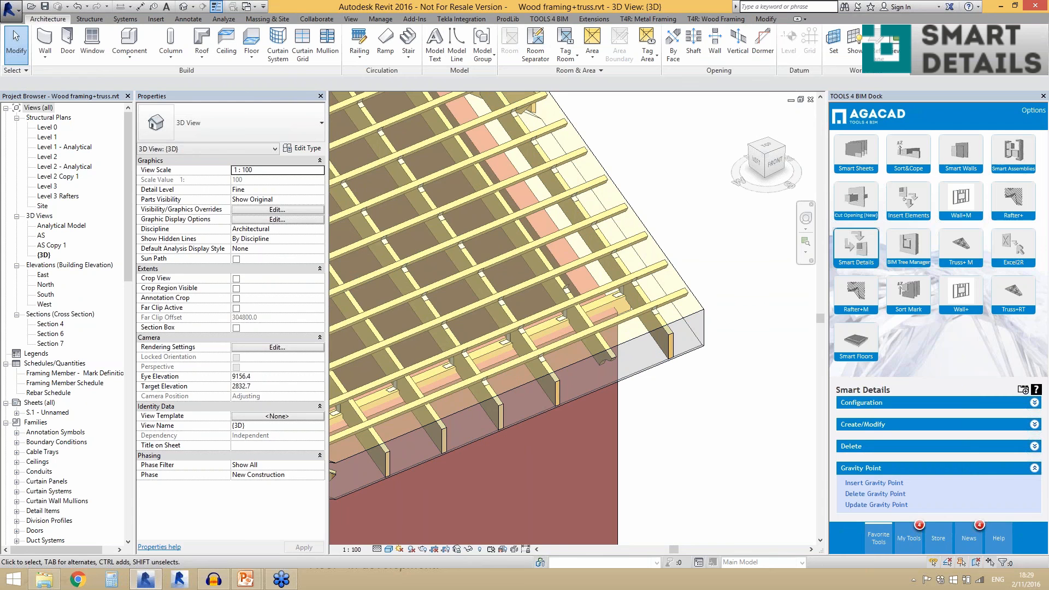
- Switch to the 3D view of the Smart assemblies.rvt project and show its single-storey hollow-core slab floor on columns
{"action": "key", "text": "ctrl+Tab"}
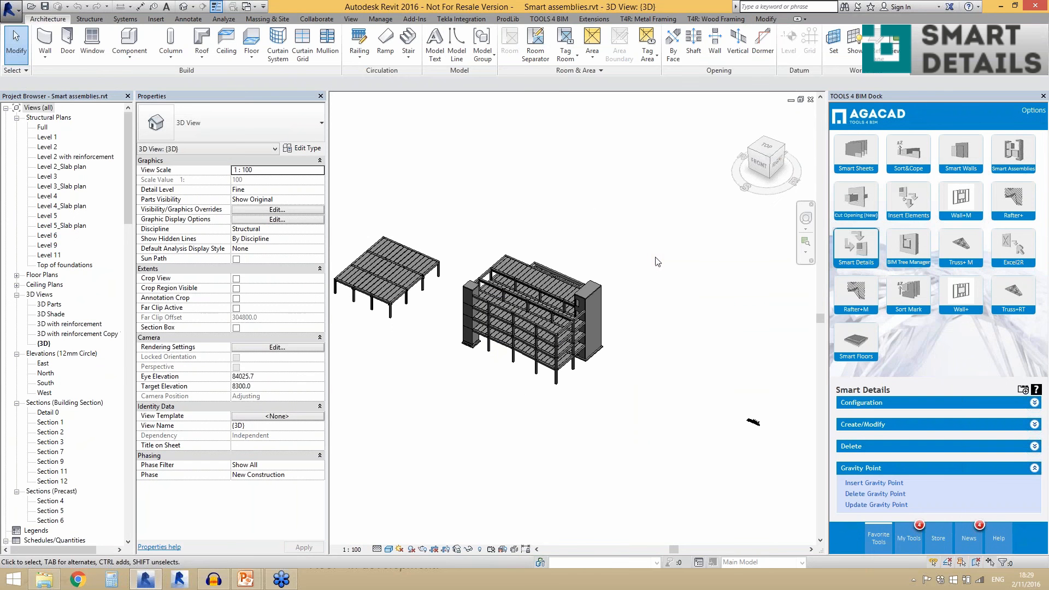
{"action": "middle_click_drag", "start_coordinate": [753, 422], "coordinate": [739, 262], "text": "shift"}
{"action": "scroll", "coordinate": [502, 415], "scroll_direction": "up", "scroll_amount": 8}
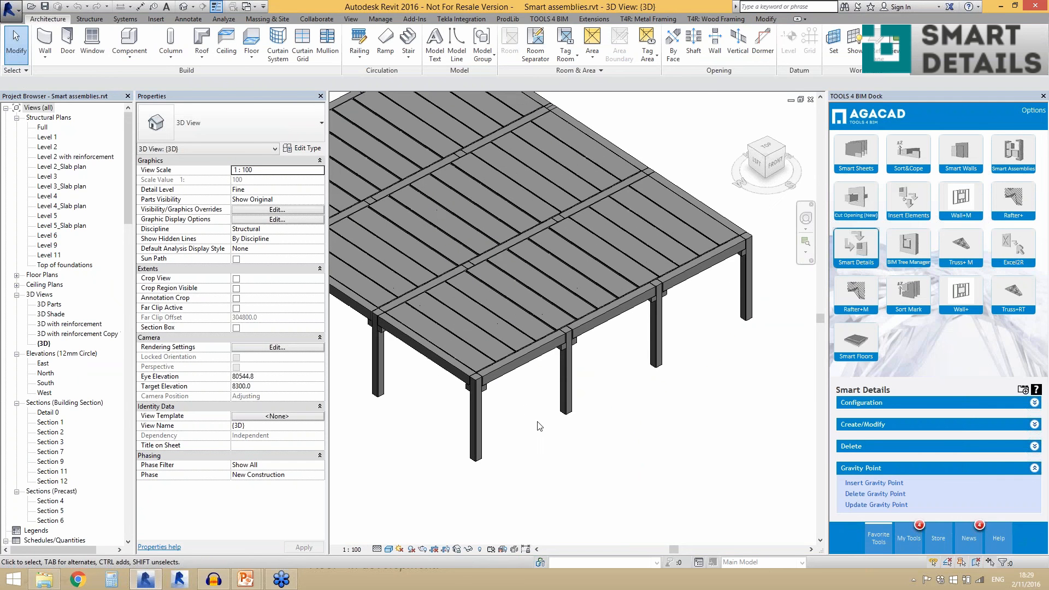
{"action": "scroll", "coordinate": [539, 425], "scroll_direction": "down", "scroll_amount": 3}
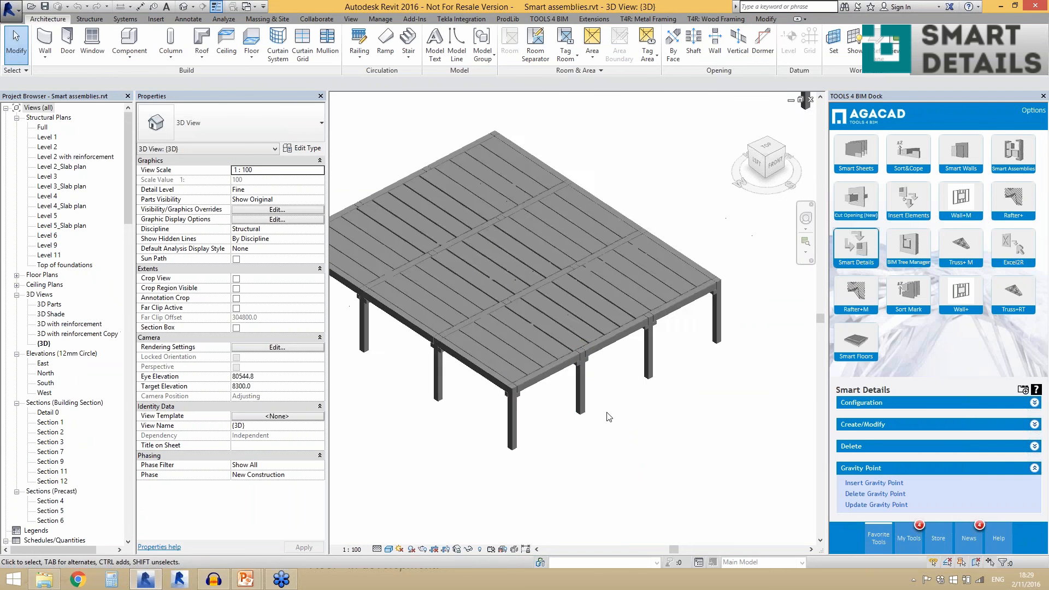
- Insert details with the RC_HCS side cut configuration into the six HCS 250 edge slabs, three along each outer side of the floor
{"action": "left_click", "coordinate": [495, 359]}
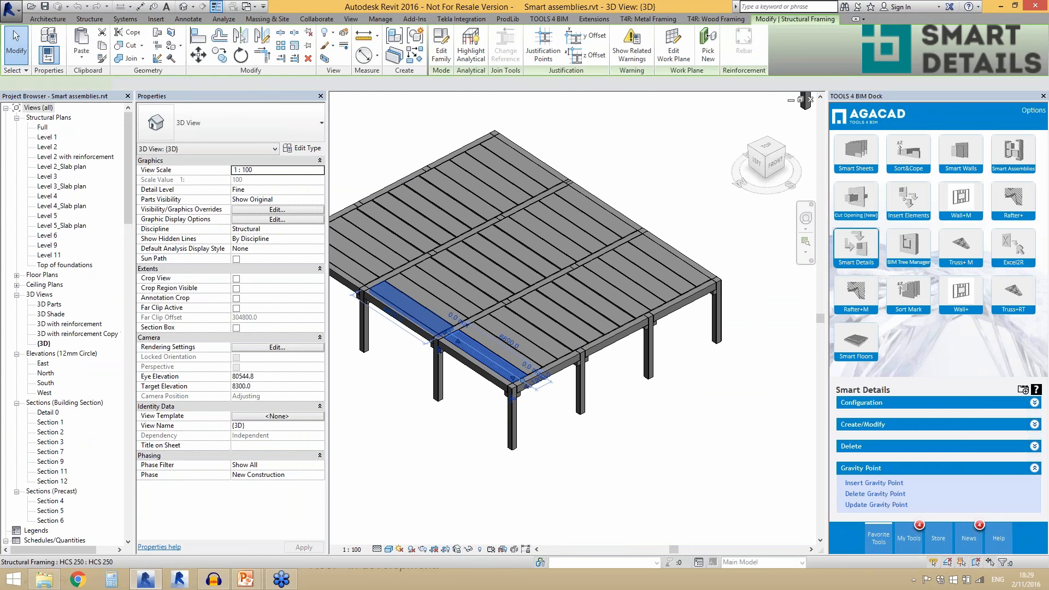
{"action": "left_click", "coordinate": [418, 317], "text": "ctrl"}
{"action": "left_click", "coordinate": [353, 274], "text": "ctrl"}
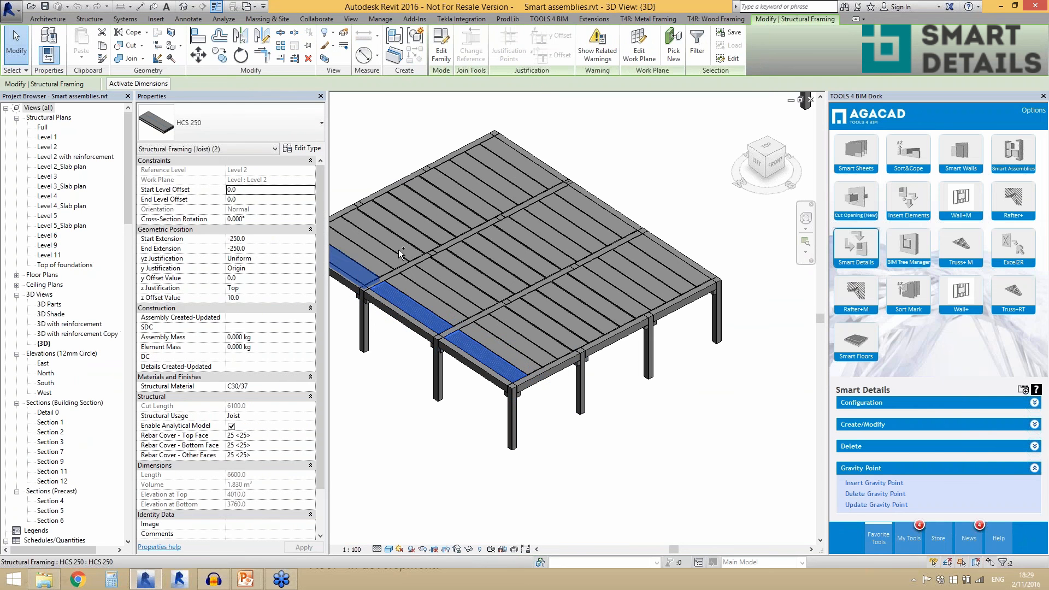
{"action": "left_click", "coordinate": [539, 179], "text": "ctrl"}
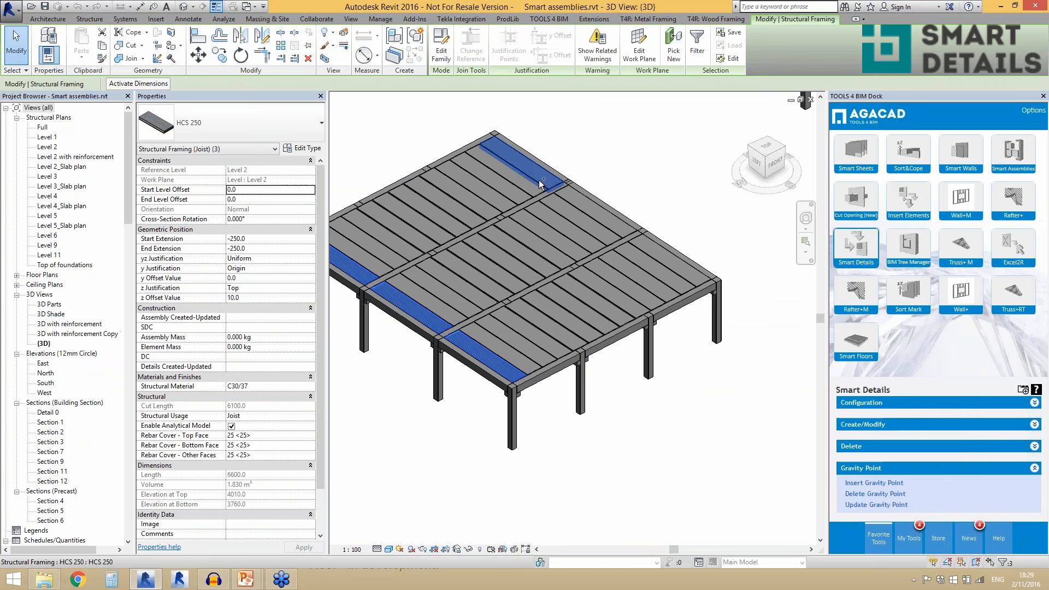
{"action": "left_click", "coordinate": [586, 210], "text": "ctrl"}
{"action": "left_click", "coordinate": [645, 254], "text": "ctrl"}
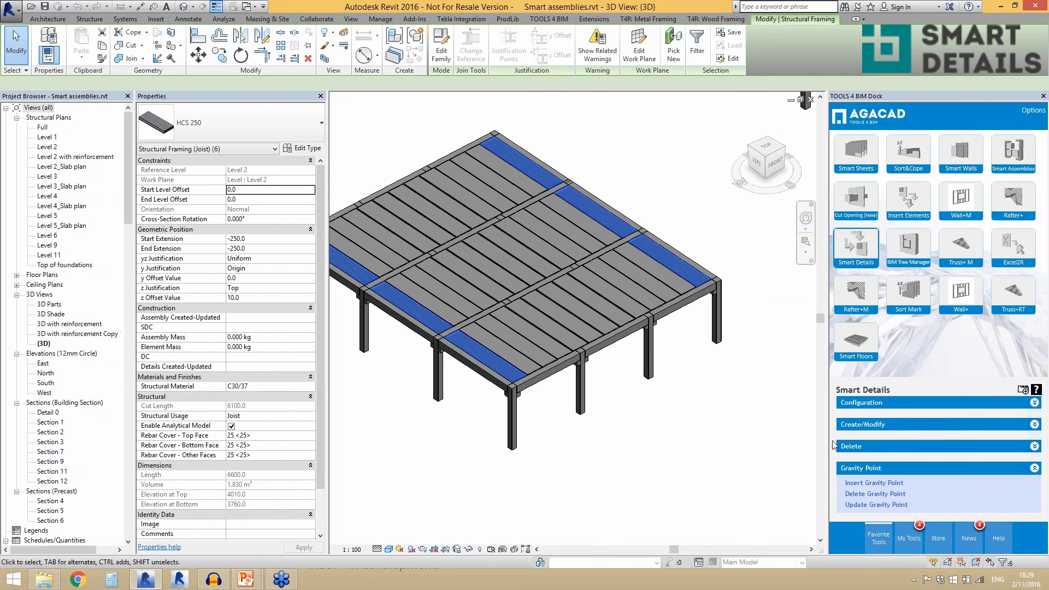
{"action": "left_click", "coordinate": [860, 425]}
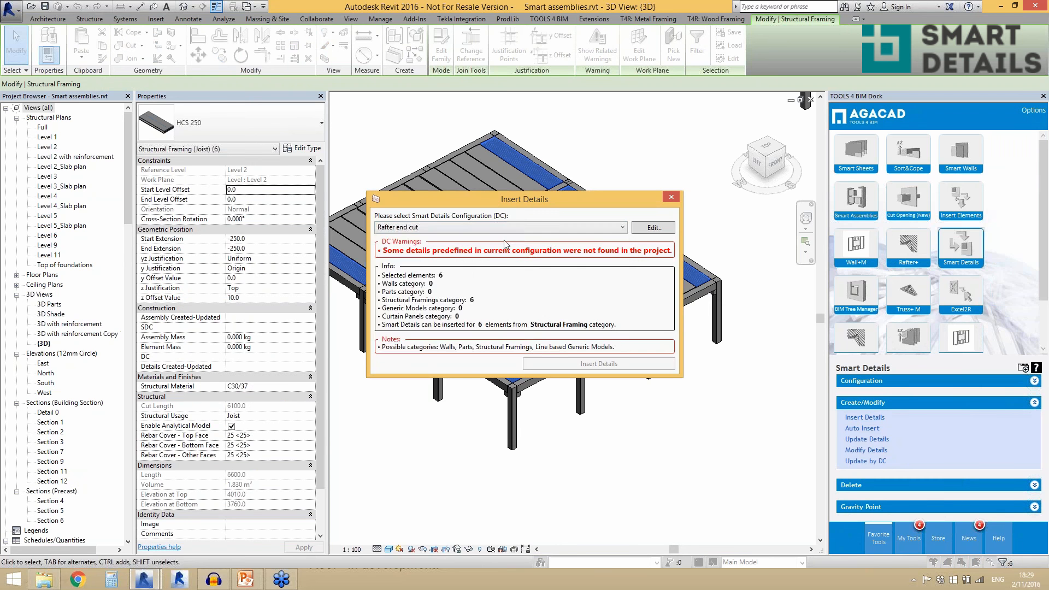
{"action": "left_click", "coordinate": [517, 227]}
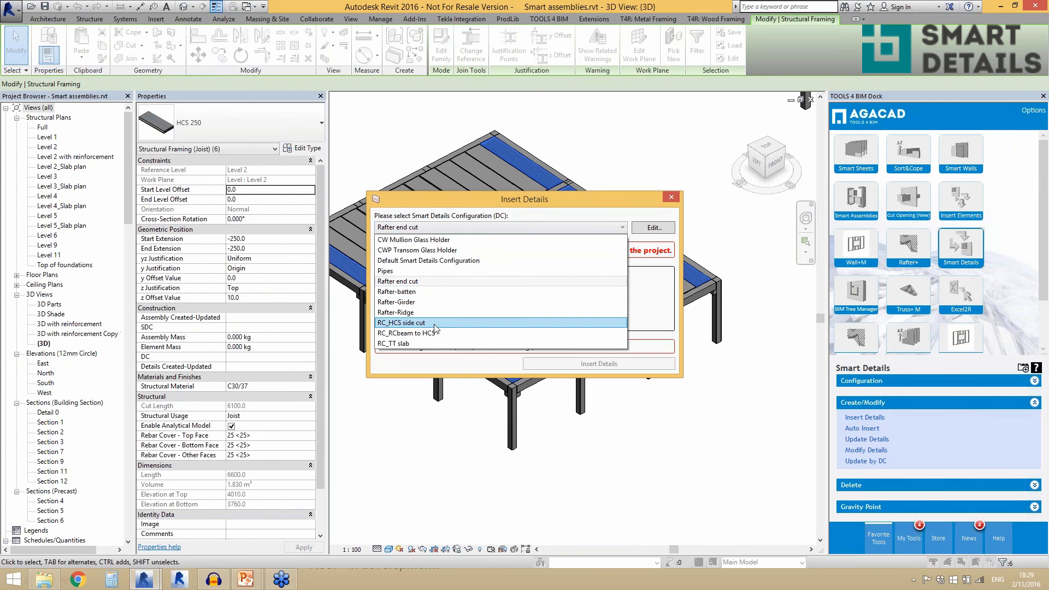
{"action": "left_click", "coordinate": [448, 322]}
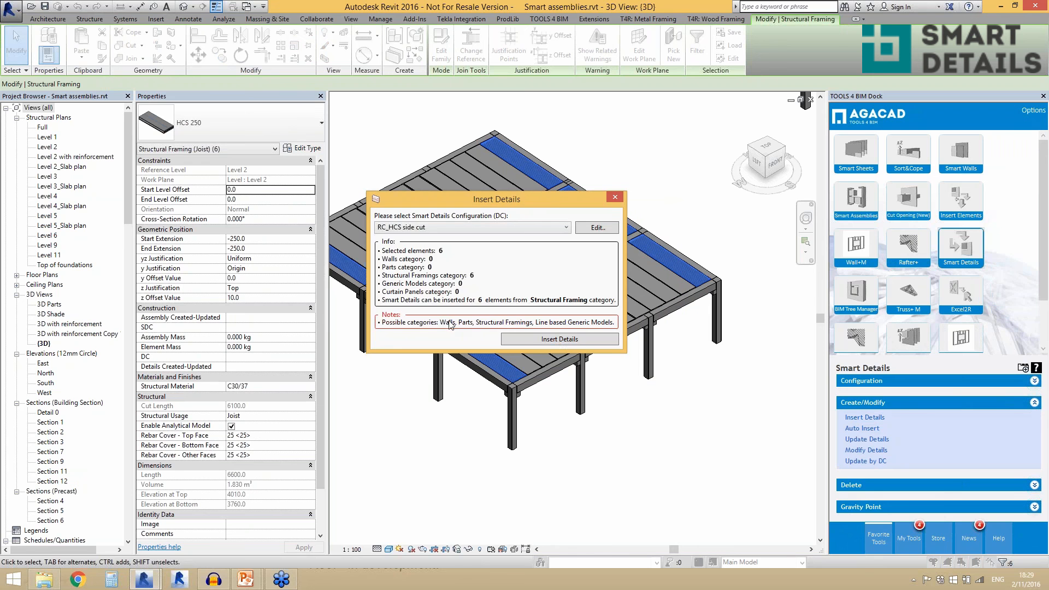
{"action": "left_click", "coordinate": [556, 341]}
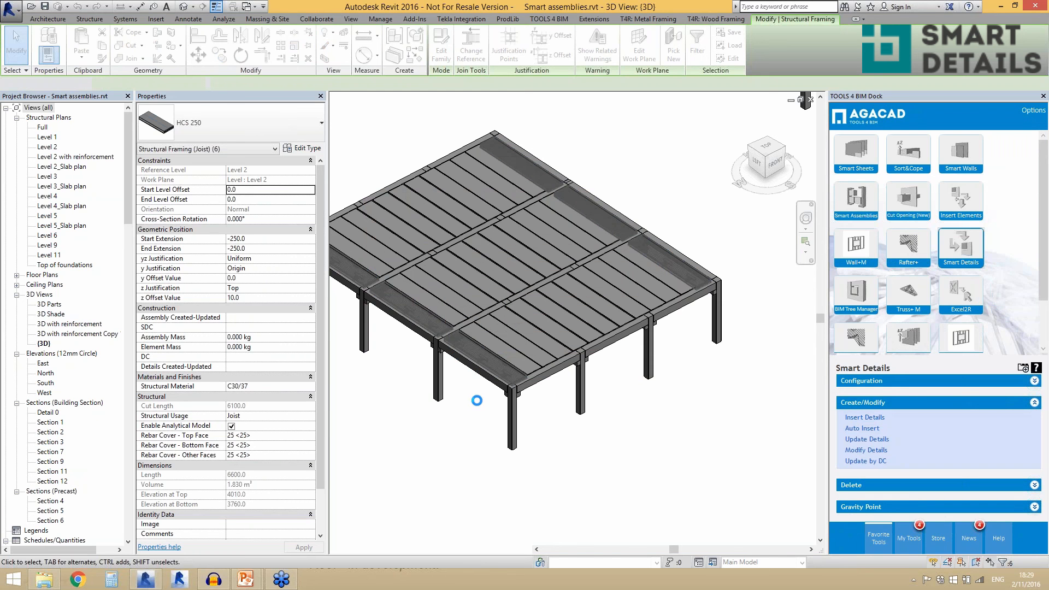
- Modify the details of the three far-edge HCS 250 slabs, turning off Flip by Y Axis for Point Based on Top/Bottom Faces, and update them
{"action": "scroll", "coordinate": [645, 425], "scroll_direction": "down", "scroll_amount": 1}
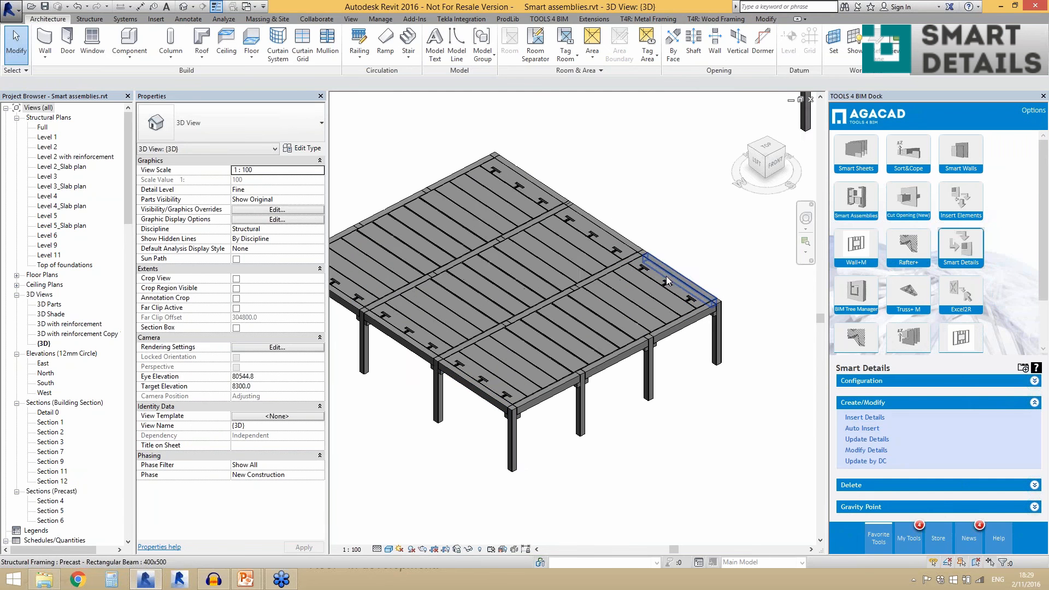
{"action": "scroll", "coordinate": [661, 278], "scroll_direction": "up", "scroll_amount": 2}
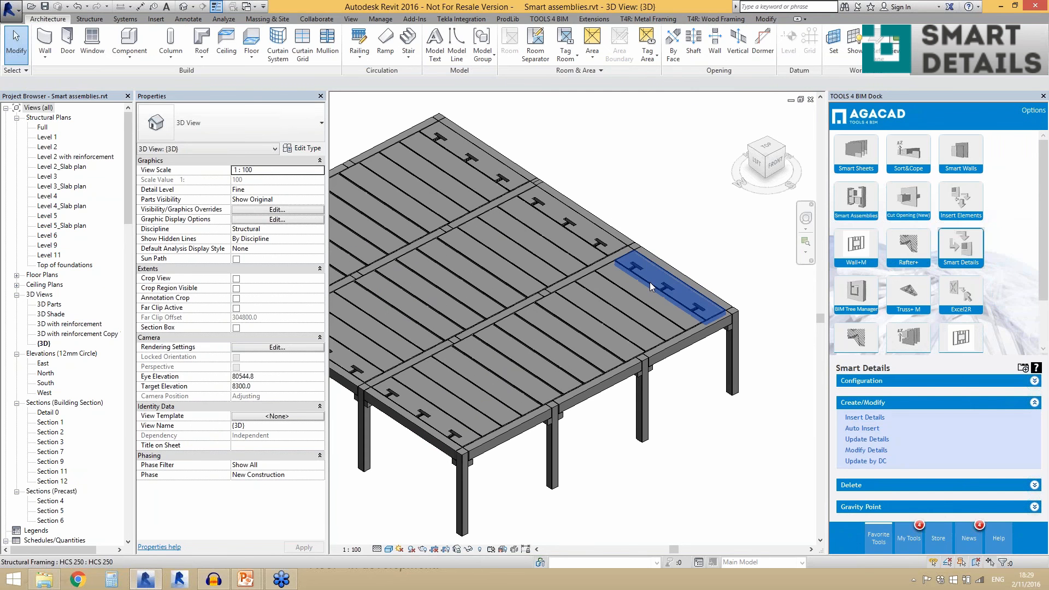
{"action": "left_click", "coordinate": [650, 282]}
{"action": "left_click", "coordinate": [582, 233], "text": "ctrl"}
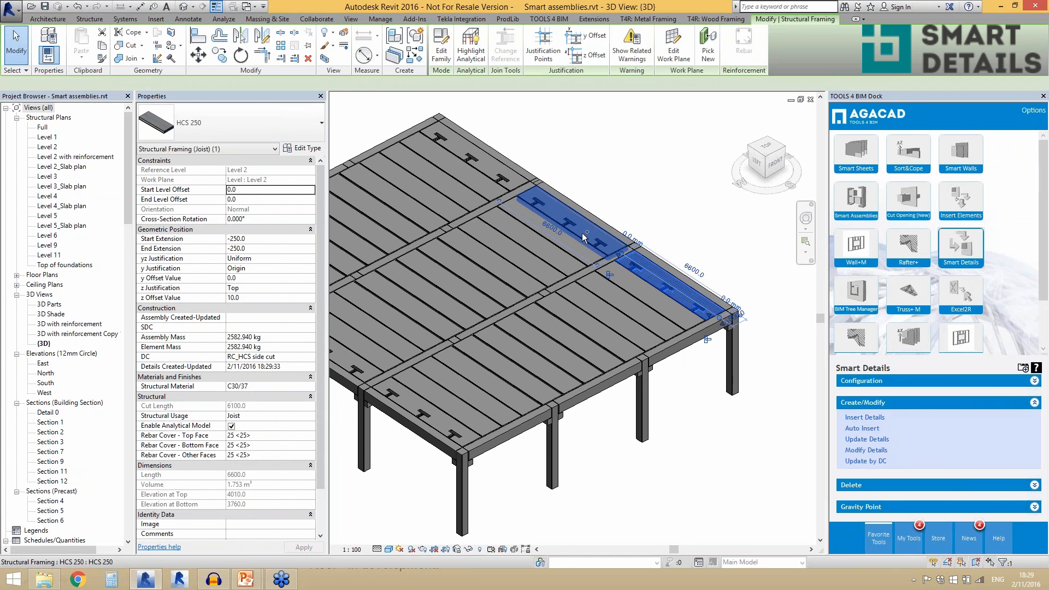
{"action": "left_click", "coordinate": [481, 174], "text": "ctrl"}
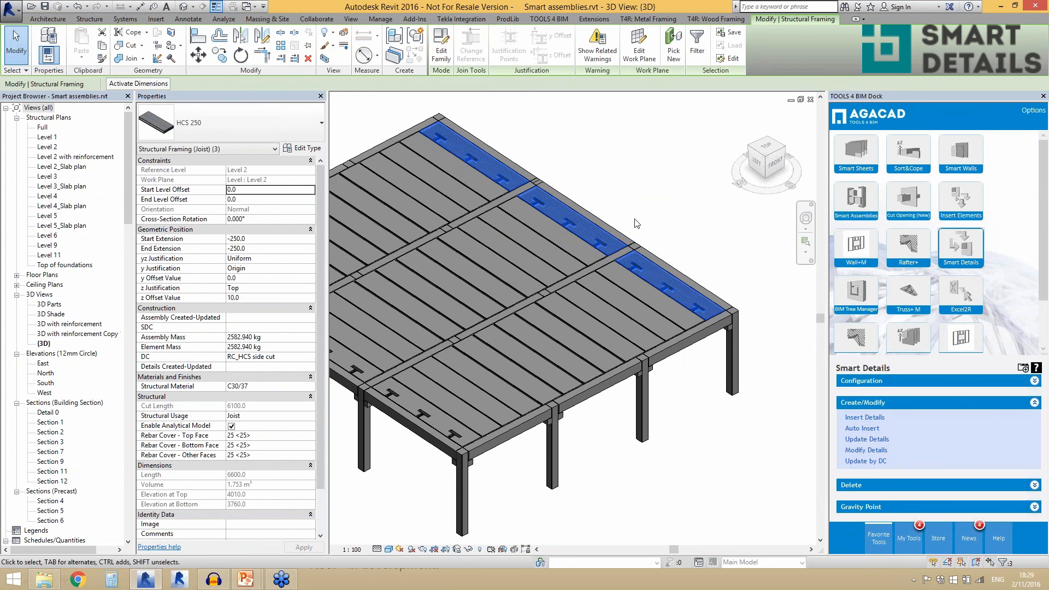
{"action": "left_click", "coordinate": [848, 451]}
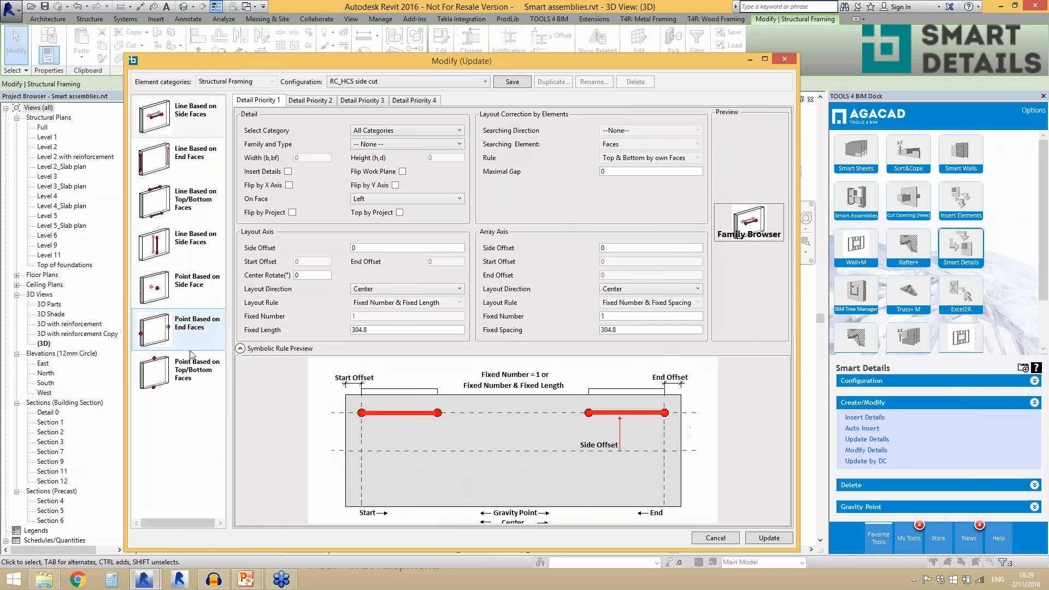
{"action": "left_click", "coordinate": [194, 364]}
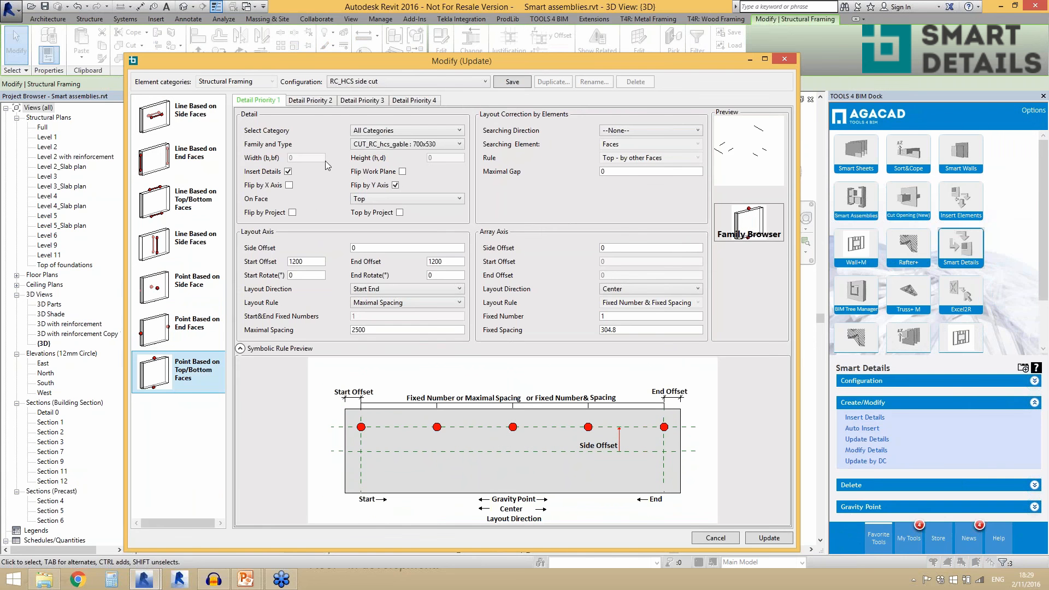
{"action": "left_click", "coordinate": [396, 186]}
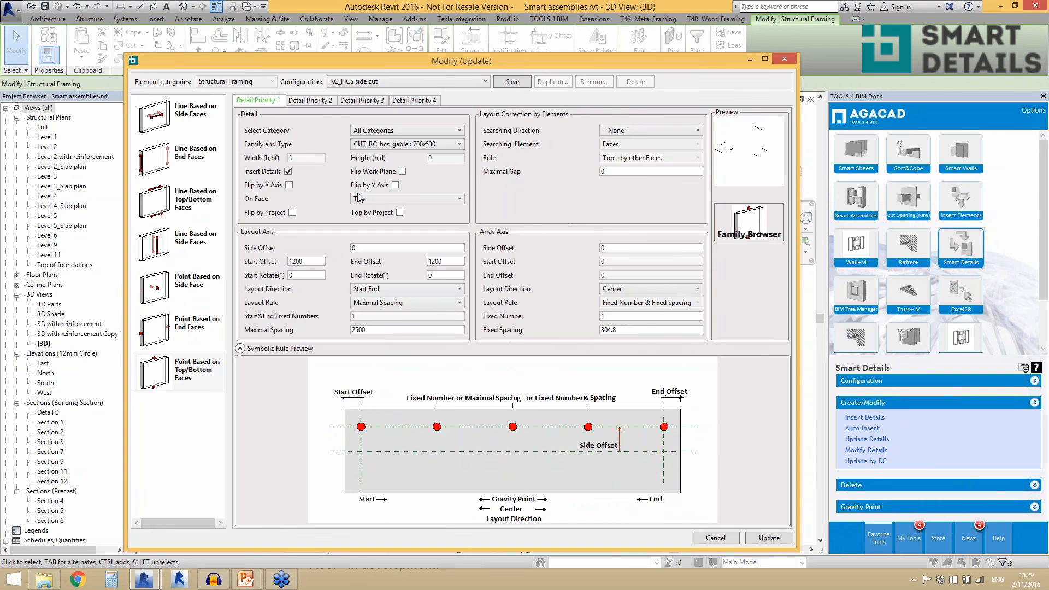
{"action": "left_click", "coordinate": [756, 539]}
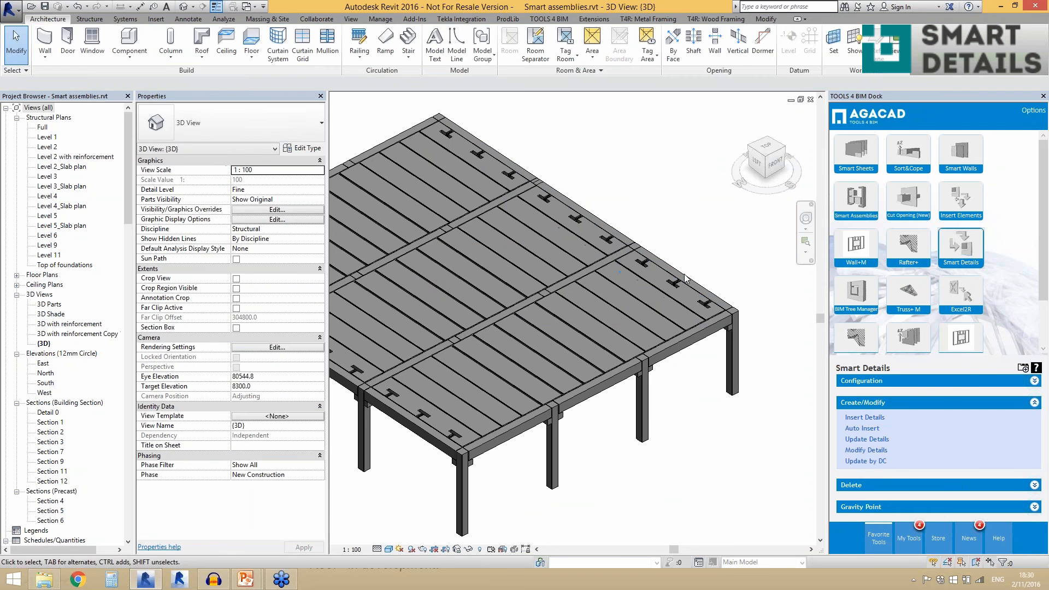
{"action": "scroll", "coordinate": [491, 306], "scroll_direction": "down", "scroll_amount": 2}
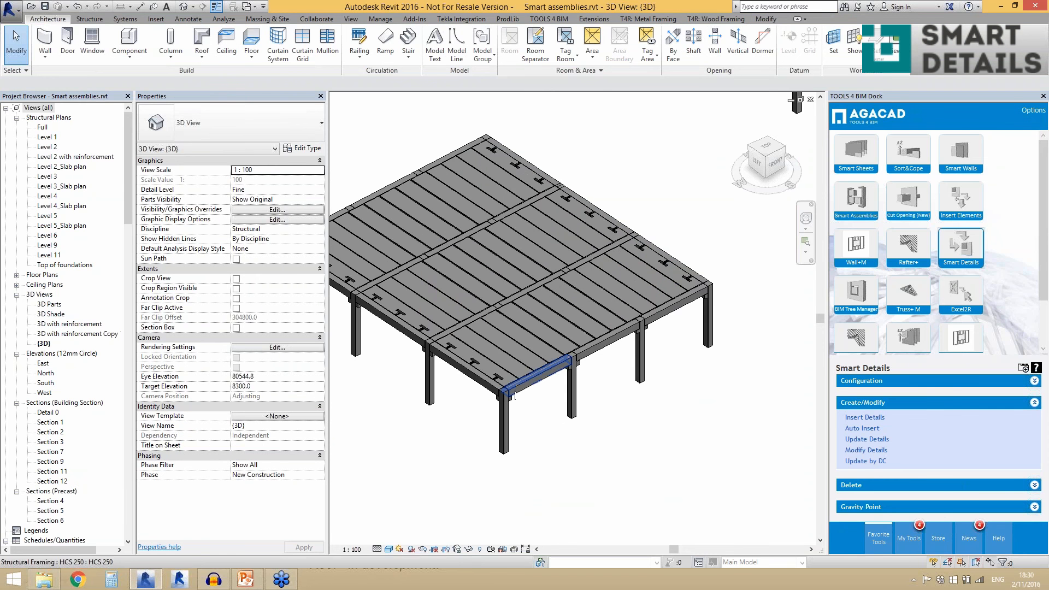
{"action": "scroll", "coordinate": [504, 401], "scroll_direction": "up", "scroll_amount": 2}
{"action": "scroll", "coordinate": [504, 400], "scroll_direction": "up", "scroll_amount": 2}
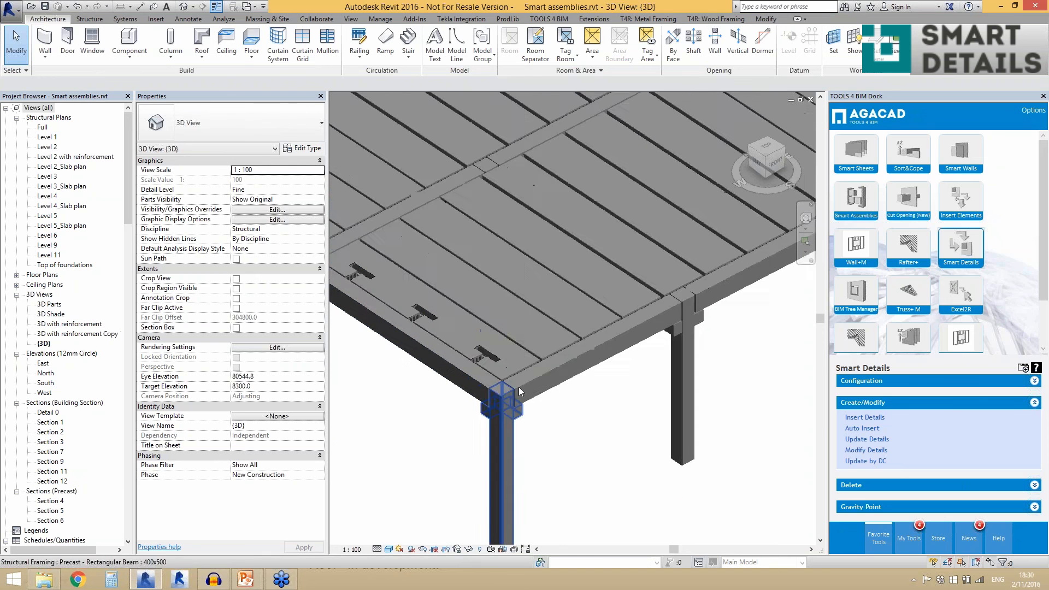
{"action": "scroll", "coordinate": [520, 387], "scroll_direction": "up", "scroll_amount": 1}
{"action": "scroll", "coordinate": [586, 391], "scroll_direction": "down", "scroll_amount": 3}
{"action": "scroll", "coordinate": [585, 402], "scroll_direction": "up", "scroll_amount": 2}
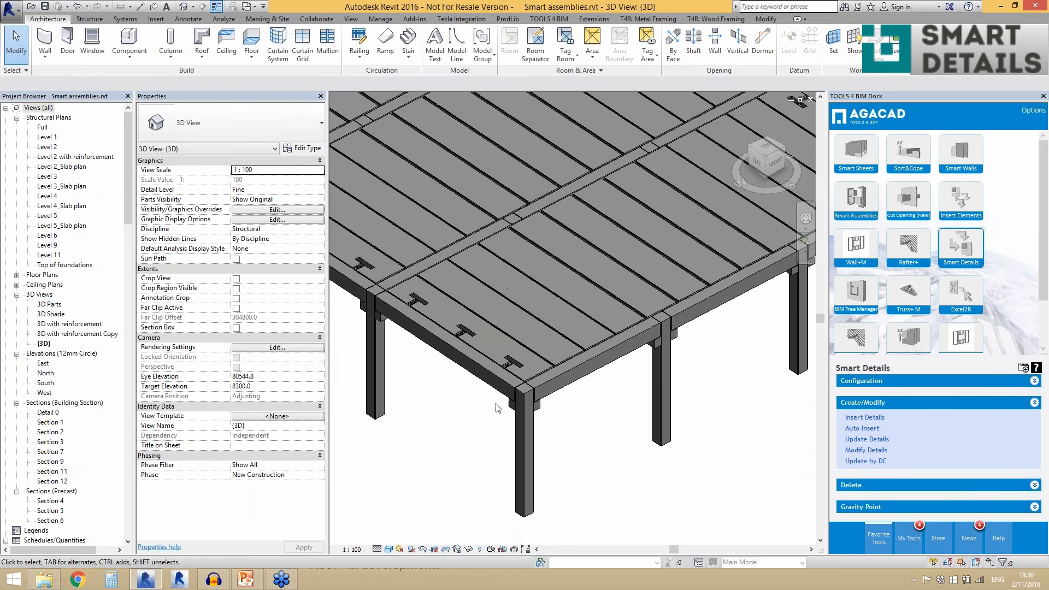
- Insert details with the RC_RCbeam to HCS configuration into twelve girders: the L precast beams at both floor ends and the two inner rows of inverted tees
{"action": "left_click", "coordinate": [590, 354]}
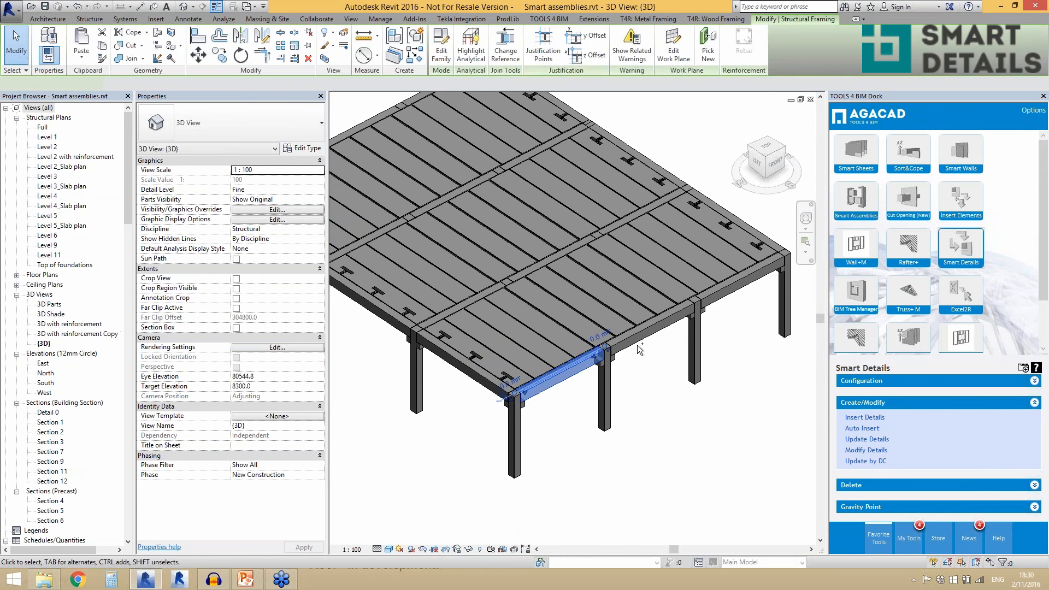
{"action": "left_click", "coordinate": [454, 311], "text": "ctrl"}
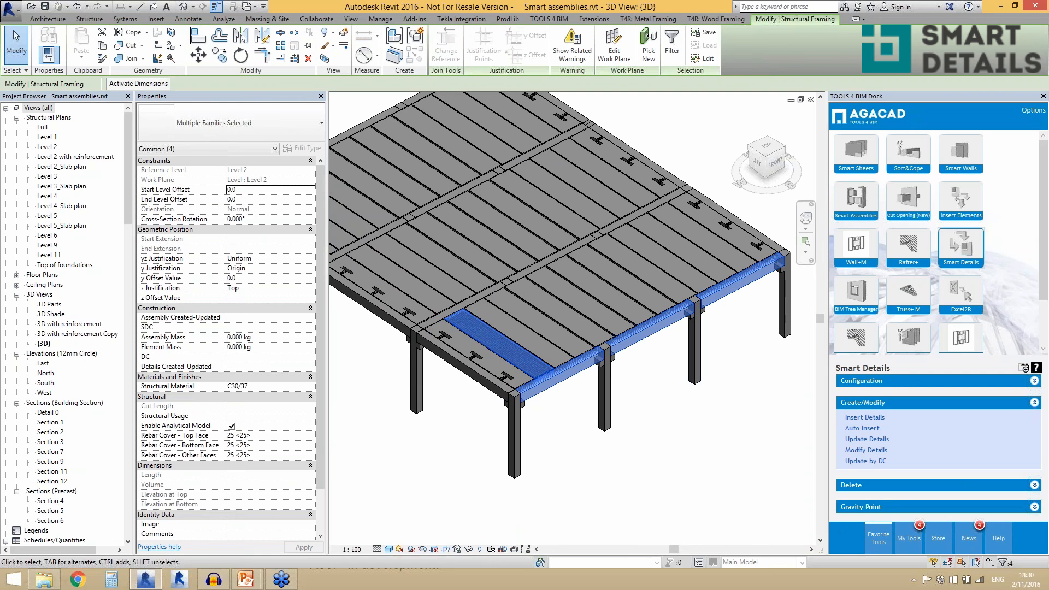
{"action": "left_click", "coordinate": [467, 309], "text": "ctrl"}
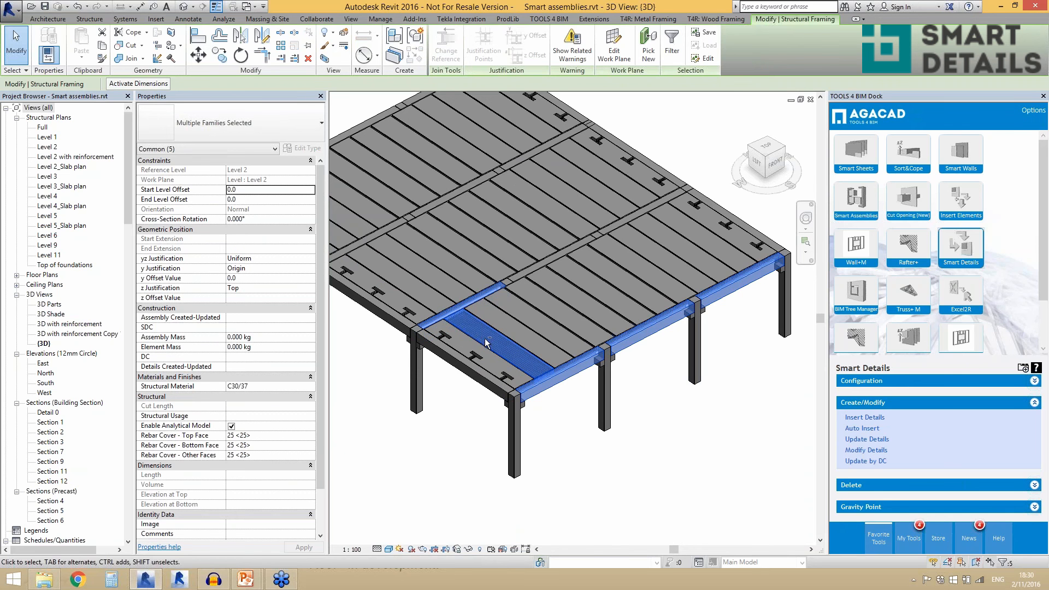
{"action": "left_click", "coordinate": [483, 341], "text": "shift"}
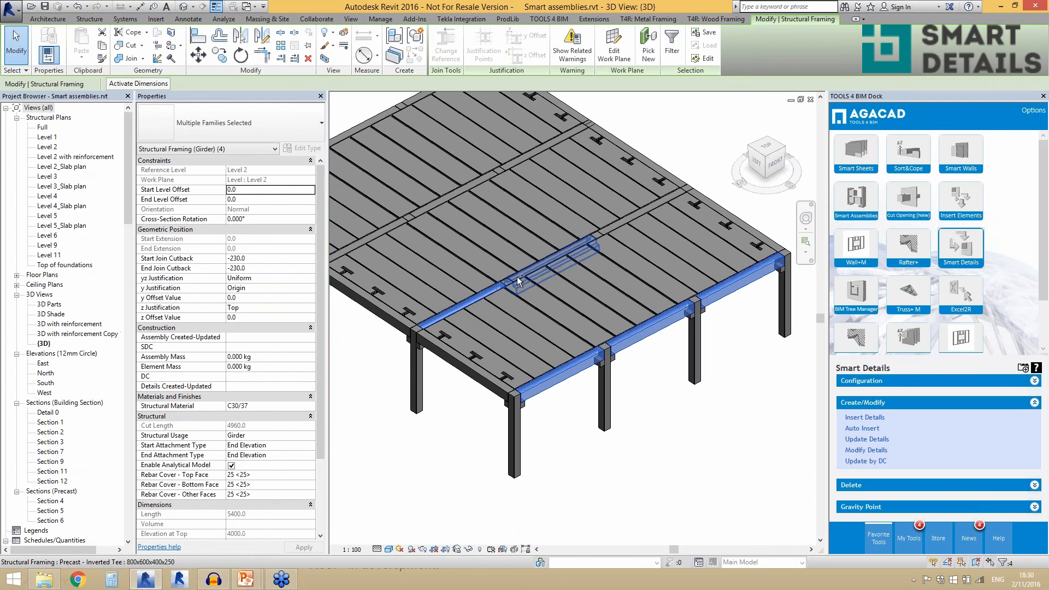
{"action": "left_click", "coordinate": [614, 226], "text": "ctrl"}
{"action": "left_click", "coordinate": [510, 167], "text": "ctrl"}
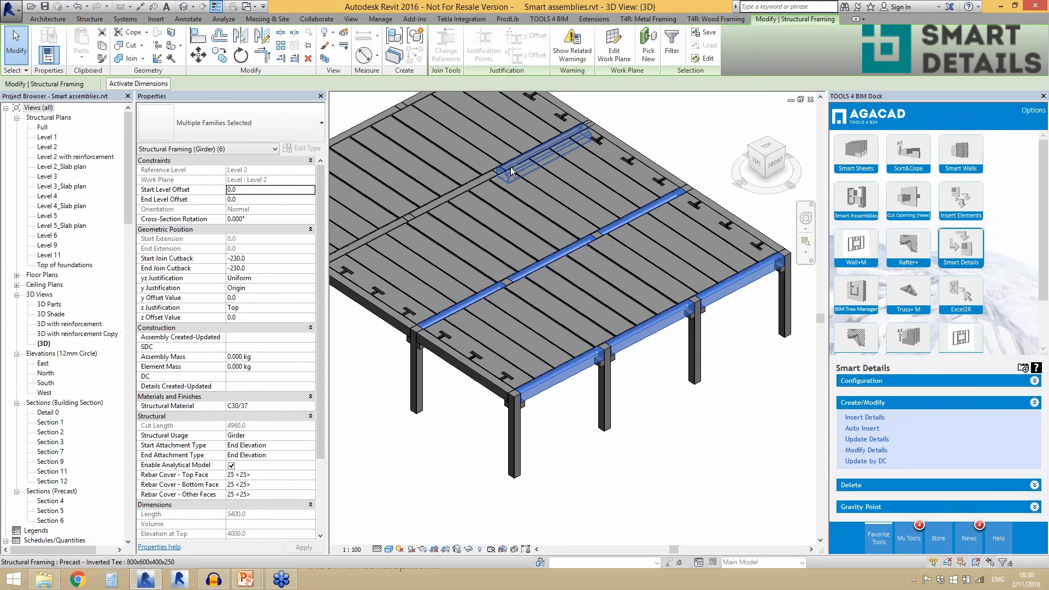
{"action": "left_click", "coordinate": [469, 187], "text": "ctrl"}
{"action": "left_click", "coordinate": [384, 231], "text": "ctrl"}
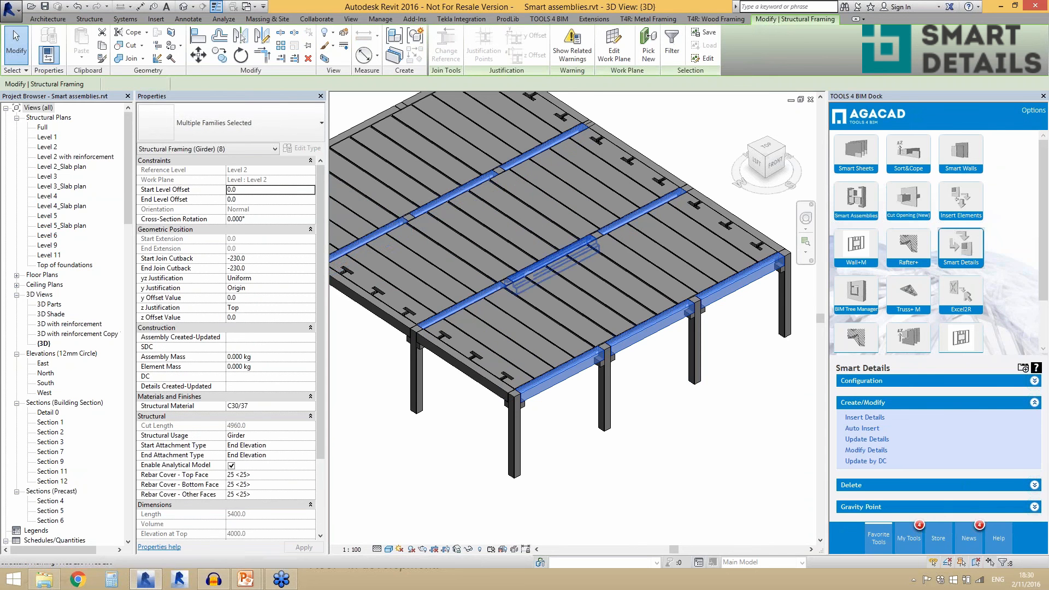
{"action": "scroll", "coordinate": [591, 327], "scroll_direction": "down", "scroll_amount": 2}
{"action": "scroll", "coordinate": [370, 227], "scroll_direction": "up", "scroll_amount": 3}
{"action": "left_click", "coordinate": [413, 211], "text": "ctrl"}
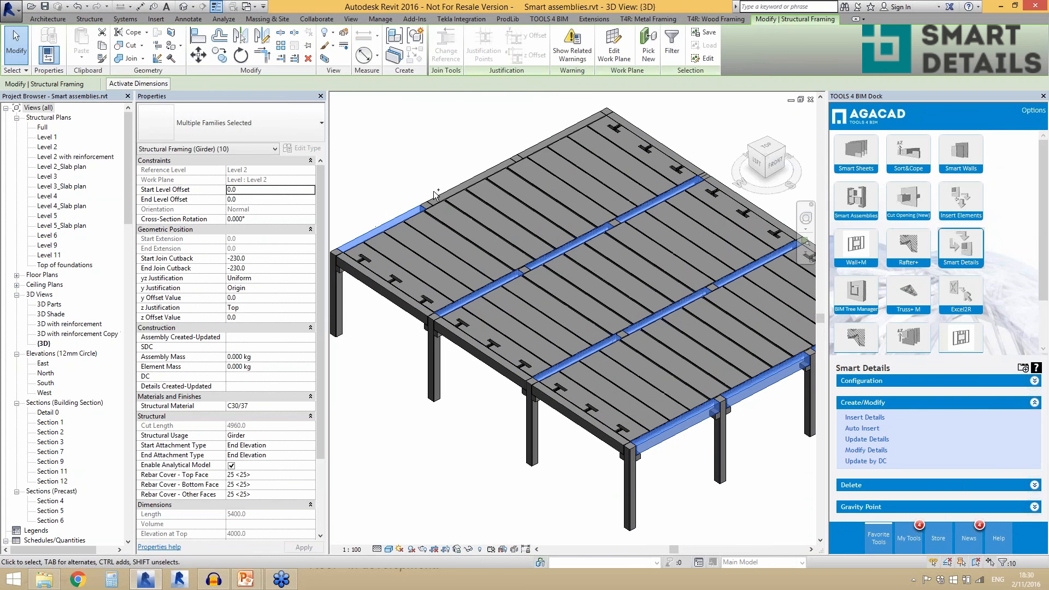
{"action": "left_click", "coordinate": [435, 194], "text": "ctrl"}
{"action": "left_click", "coordinate": [589, 122], "text": "ctrl"}
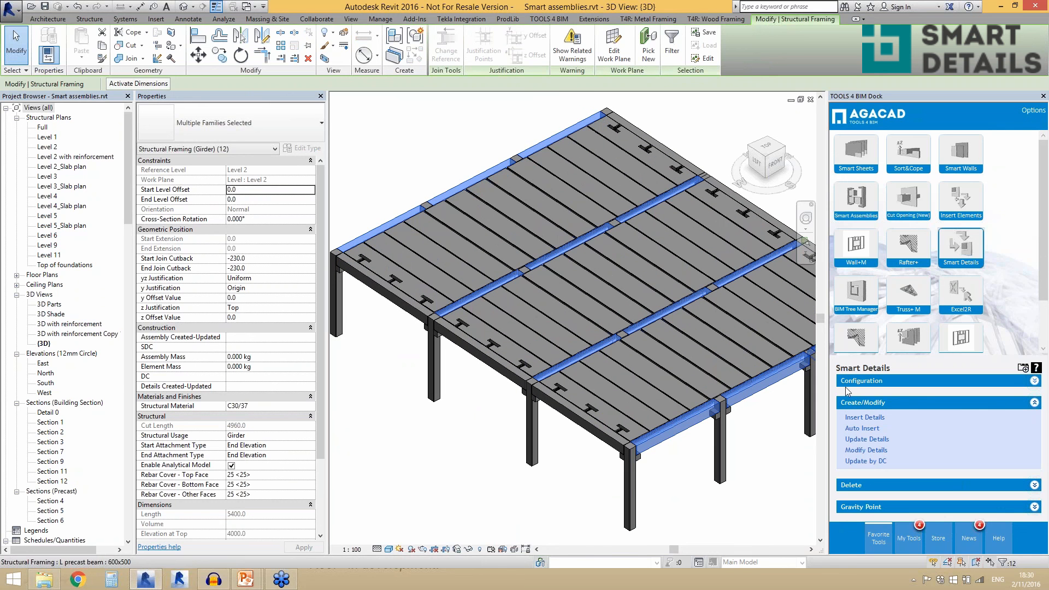
{"action": "left_click", "coordinate": [859, 418]}
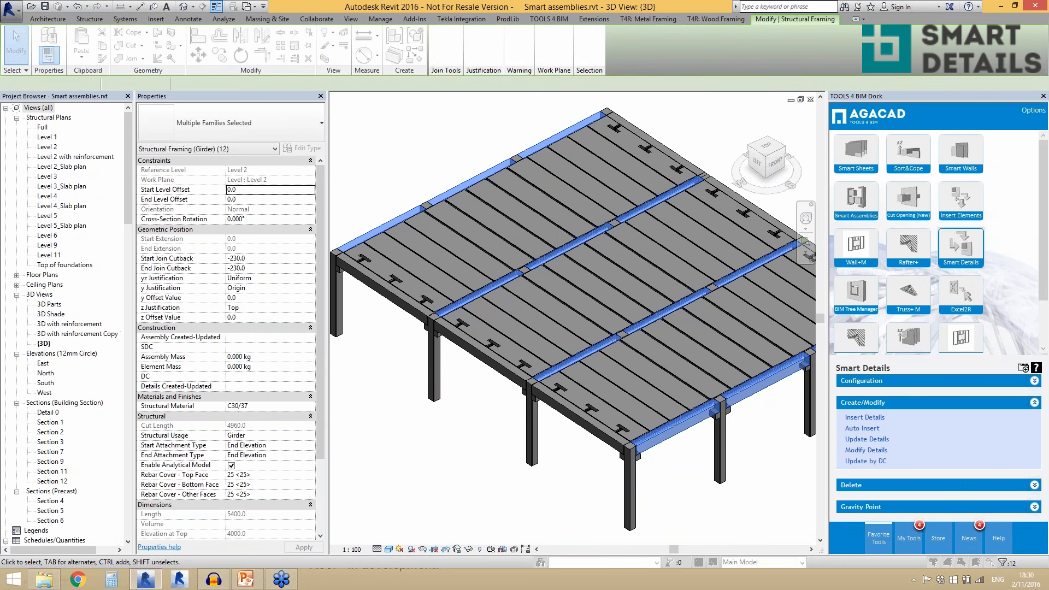
{"action": "left_click", "coordinate": [526, 240]}
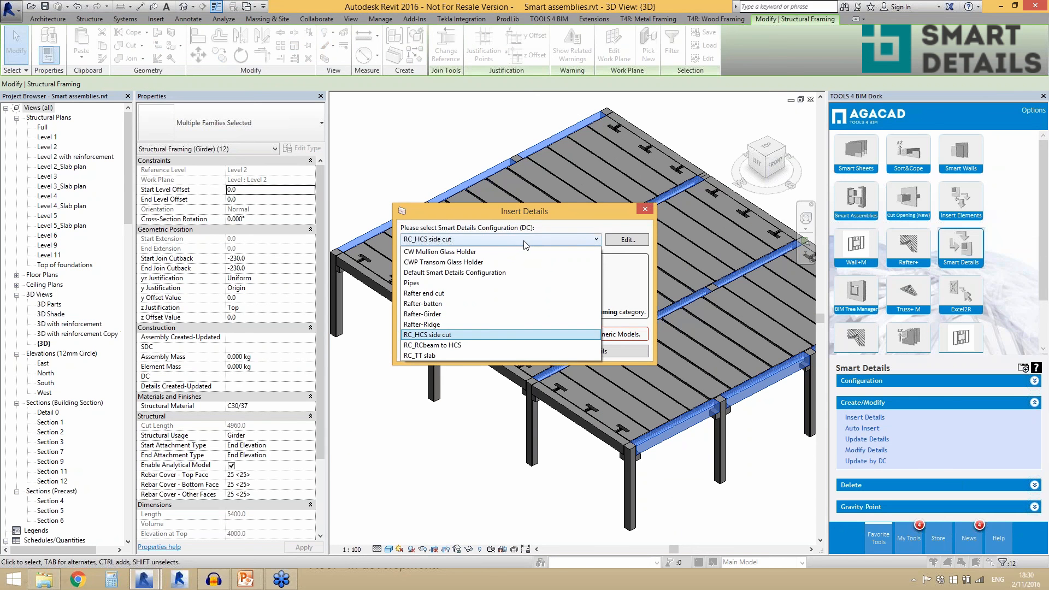
{"action": "left_click", "coordinate": [524, 345]}
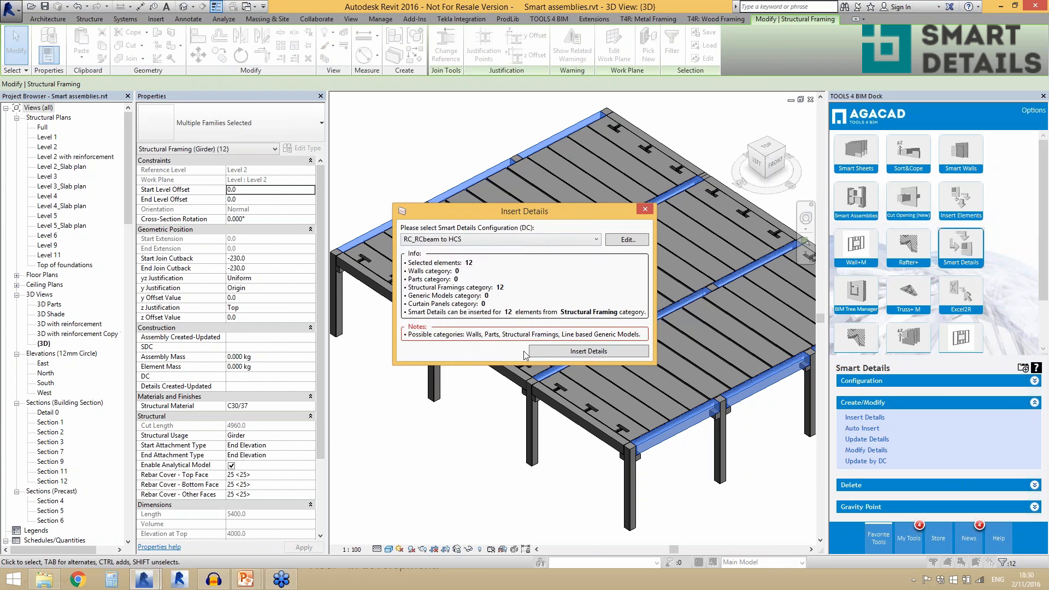
{"action": "left_click", "coordinate": [546, 353]}
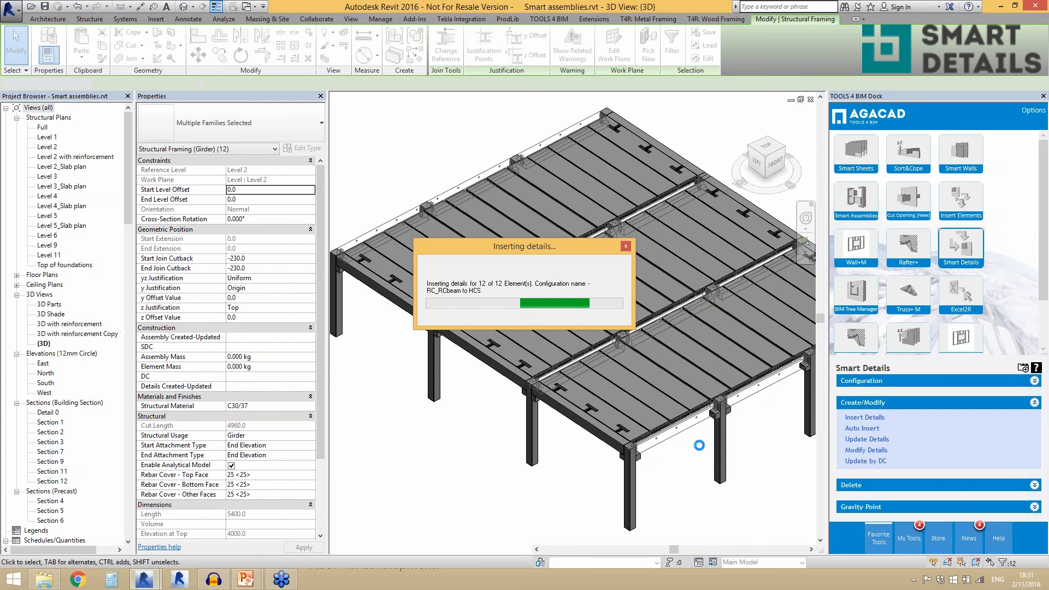
- Examine the CUT_RCbeam_diaphragm hole d=80 details along the corner L precast beam and how they line up with the adjoining HCS 250 slabs
{"action": "scroll", "coordinate": [659, 442], "scroll_direction": "up", "scroll_amount": 5}
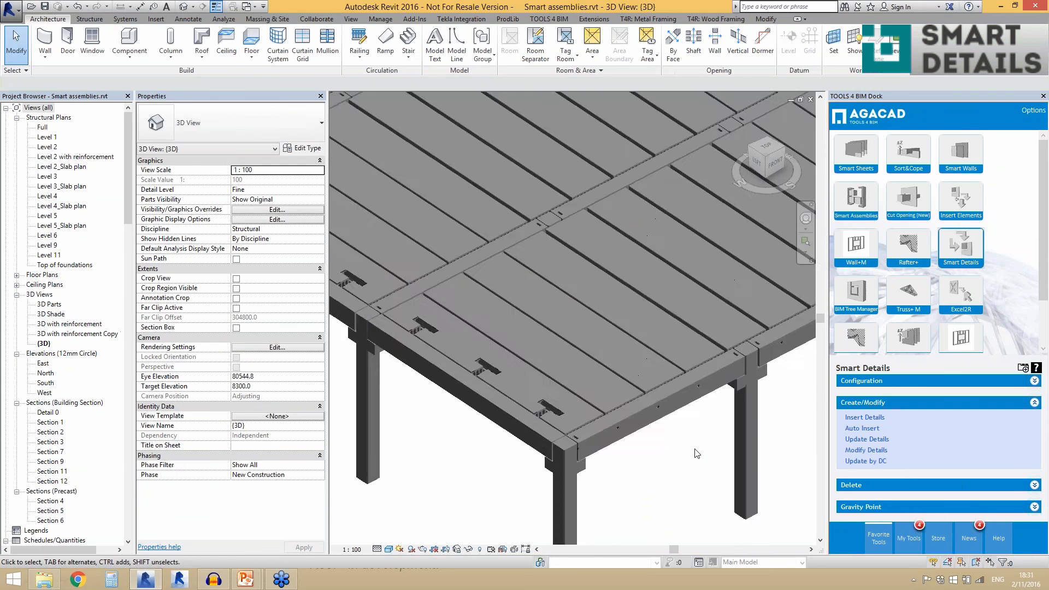
{"action": "scroll", "coordinate": [588, 420], "scroll_direction": "up", "scroll_amount": 2}
{"action": "left_click", "coordinate": [589, 418]}
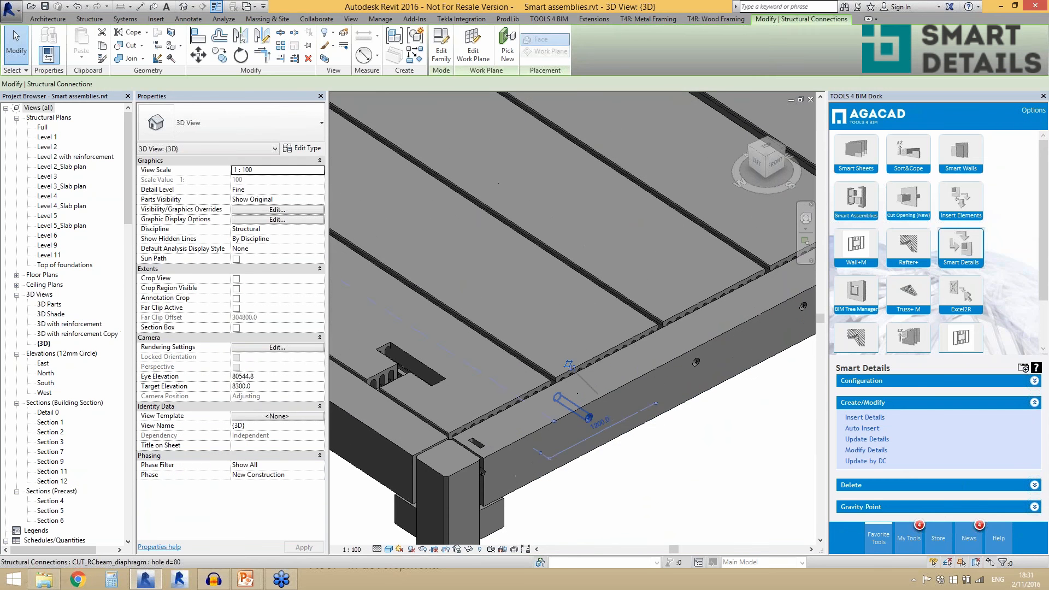
{"action": "scroll", "coordinate": [654, 410], "scroll_direction": "down", "scroll_amount": 2}
{"action": "left_click", "coordinate": [681, 458]}
{"action": "scroll", "coordinate": [669, 418], "scroll_direction": "down", "scroll_amount": 1}
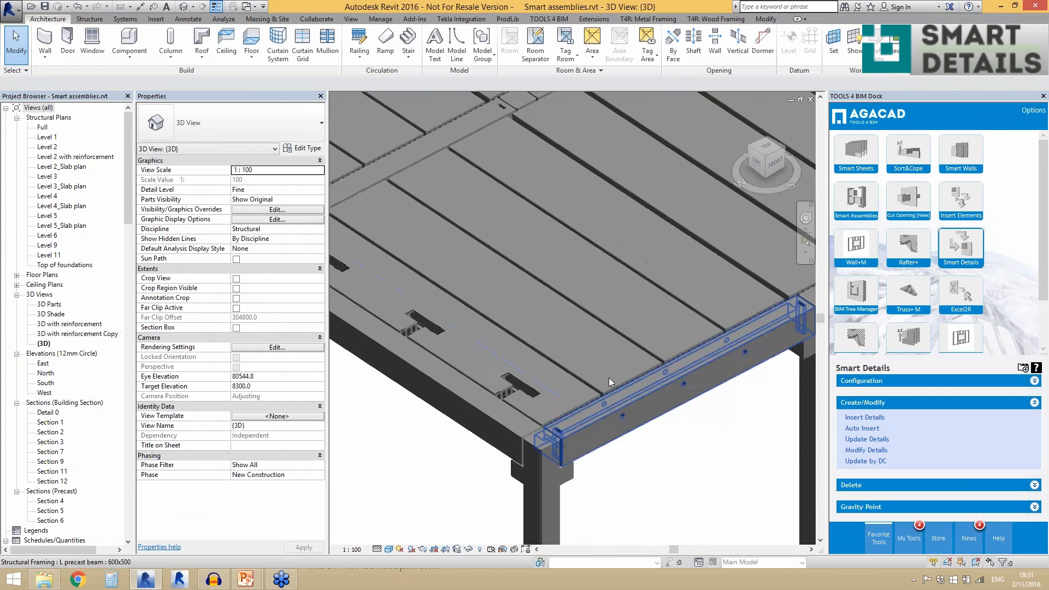
{"action": "left_click", "coordinate": [605, 379]}
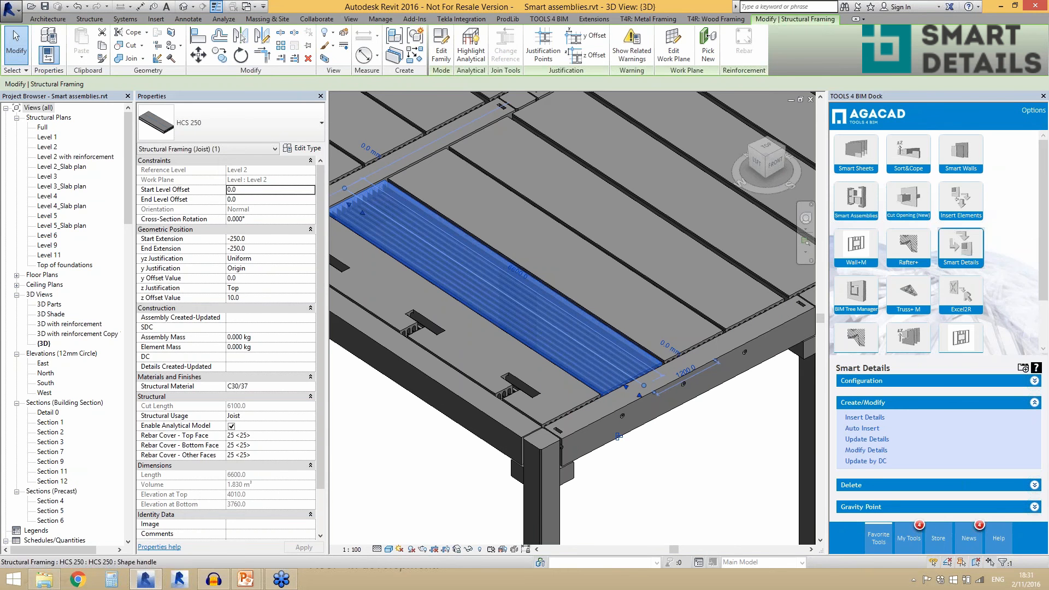
{"action": "left_click", "coordinate": [696, 453]}
{"action": "scroll", "coordinate": [677, 455], "scroll_direction": "down", "scroll_amount": 1}
{"action": "scroll", "coordinate": [653, 439], "scroll_direction": "up", "scroll_amount": 3}
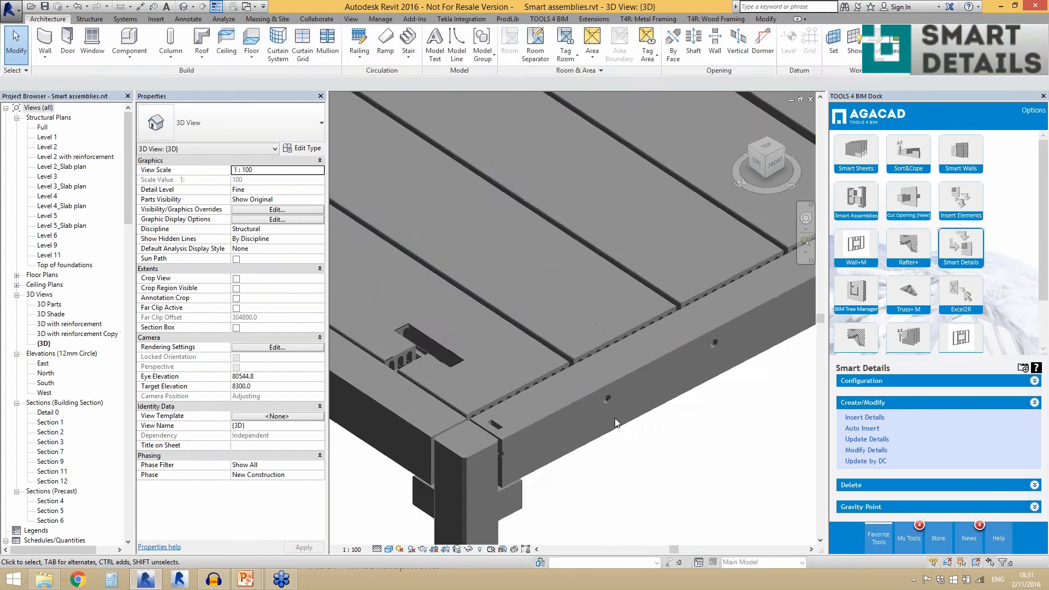
{"action": "left_click", "coordinate": [604, 400]}
{"action": "scroll", "coordinate": [604, 400], "scroll_direction": "up", "scroll_amount": 2}
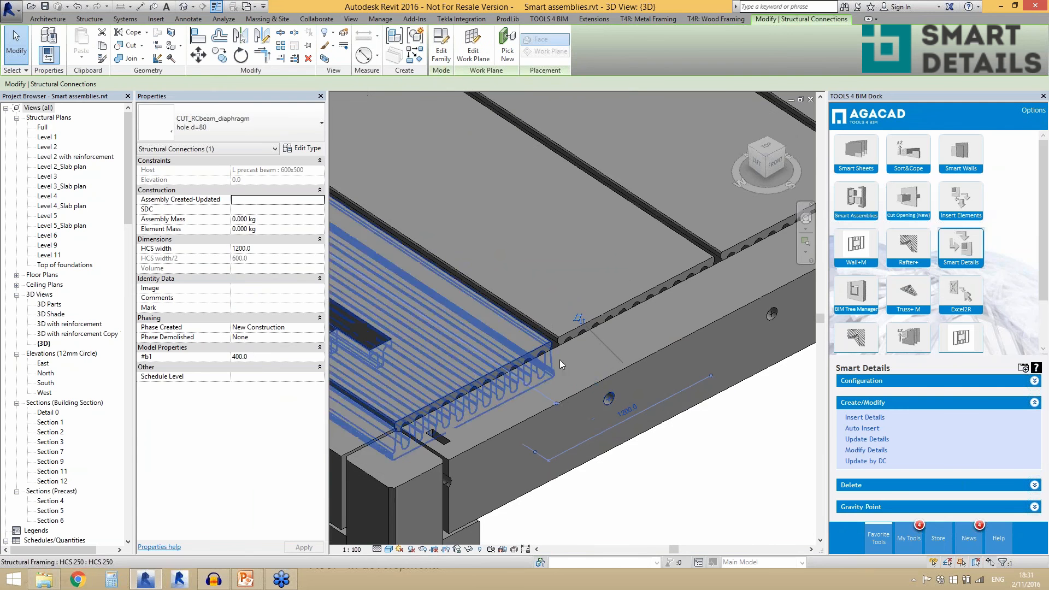
{"action": "scroll", "coordinate": [596, 405], "scroll_direction": "down", "scroll_amount": 3}
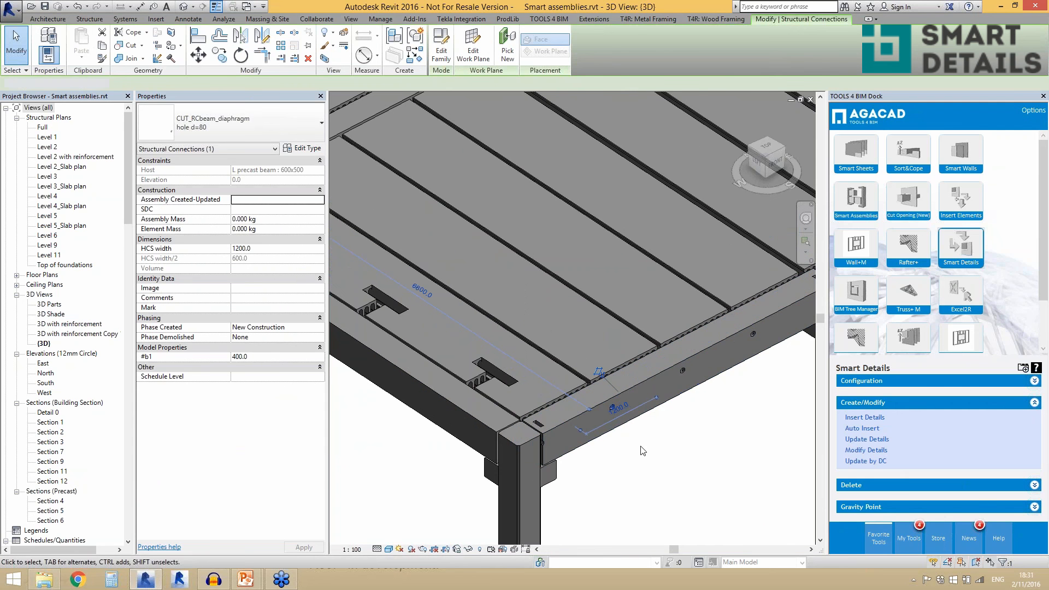
{"action": "left_click", "coordinate": [641, 448]}
{"action": "scroll", "coordinate": [643, 442], "scroll_direction": "down", "scroll_amount": 1}
- Examine the 400x500 rectangular edge beam beside the notched slab, then clear the selection and show more of the floor
{"action": "left_click", "coordinate": [480, 411]}
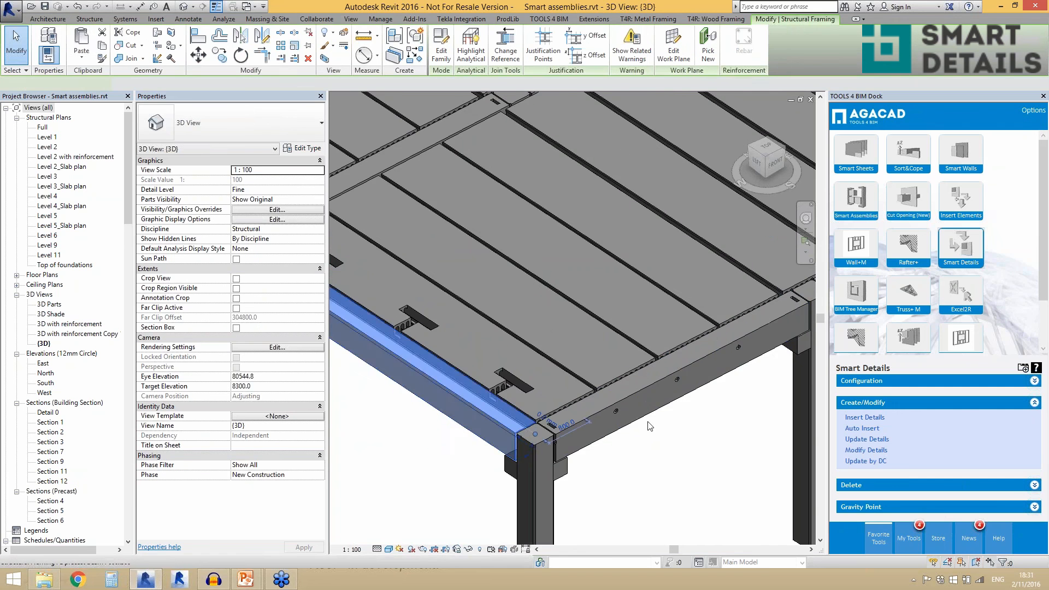
{"action": "scroll", "coordinate": [524, 403], "scroll_direction": "down", "scroll_amount": 2}
{"action": "scroll", "coordinate": [524, 403], "scroll_direction": "up", "scroll_amount": 1}
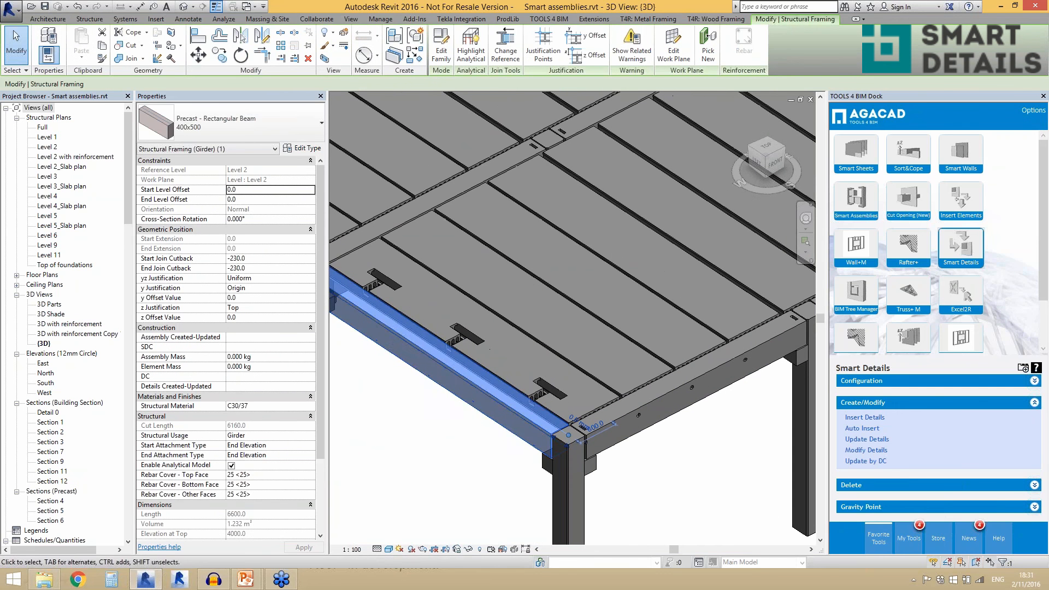
{"action": "scroll", "coordinate": [588, 408], "scroll_direction": "down", "scroll_amount": 2}
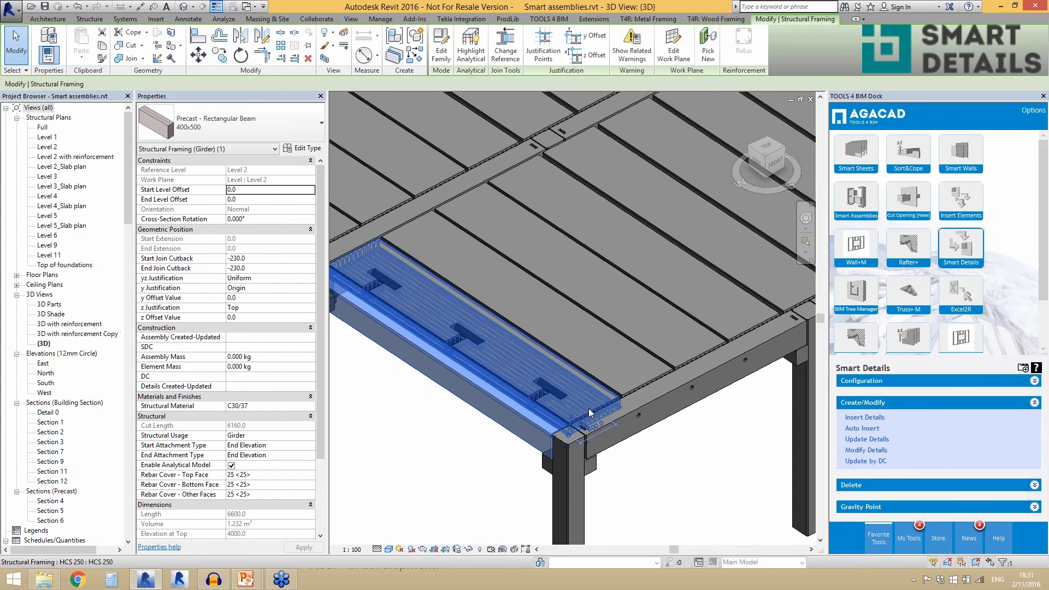
{"action": "scroll", "coordinate": [484, 432], "scroll_direction": "down", "scroll_amount": 2}
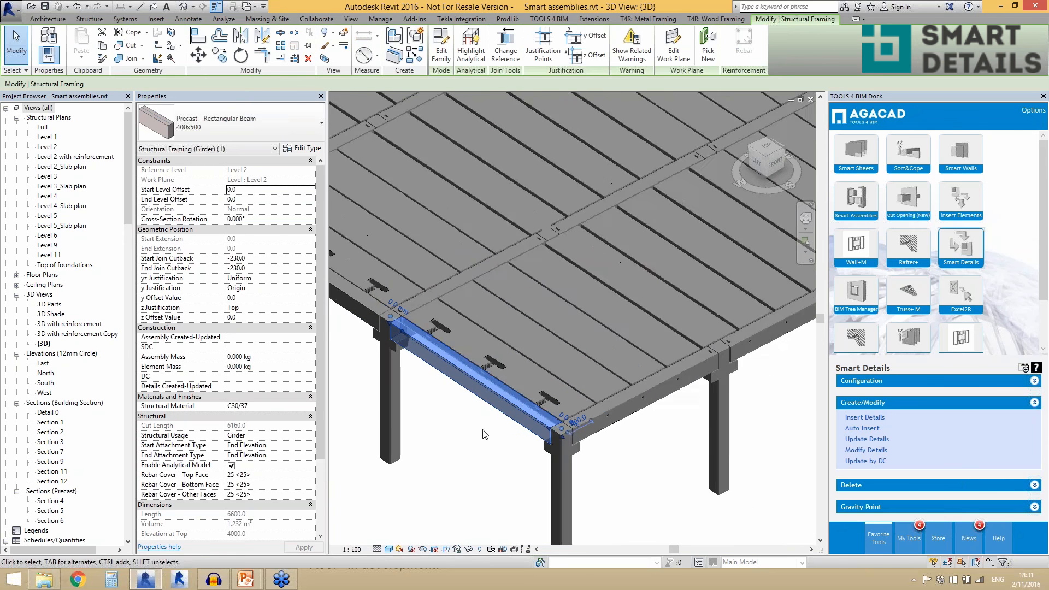
{"action": "left_click", "coordinate": [609, 463]}
{"action": "scroll", "coordinate": [608, 463], "scroll_direction": "down", "scroll_amount": 2}
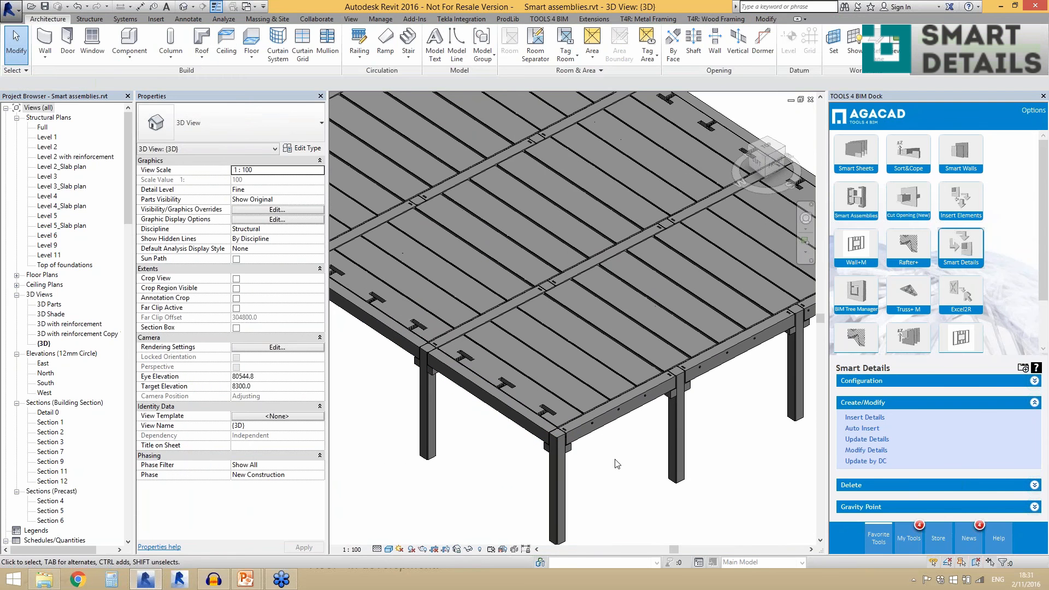
- Temporarily isolate one inverted tee girder and the corner L precast beam to inspect their cuts, then restore the full view
{"action": "scroll", "coordinate": [607, 454], "scroll_direction": "up", "scroll_amount": 1}
{"action": "scroll", "coordinate": [498, 349], "scroll_direction": "up", "scroll_amount": 3}
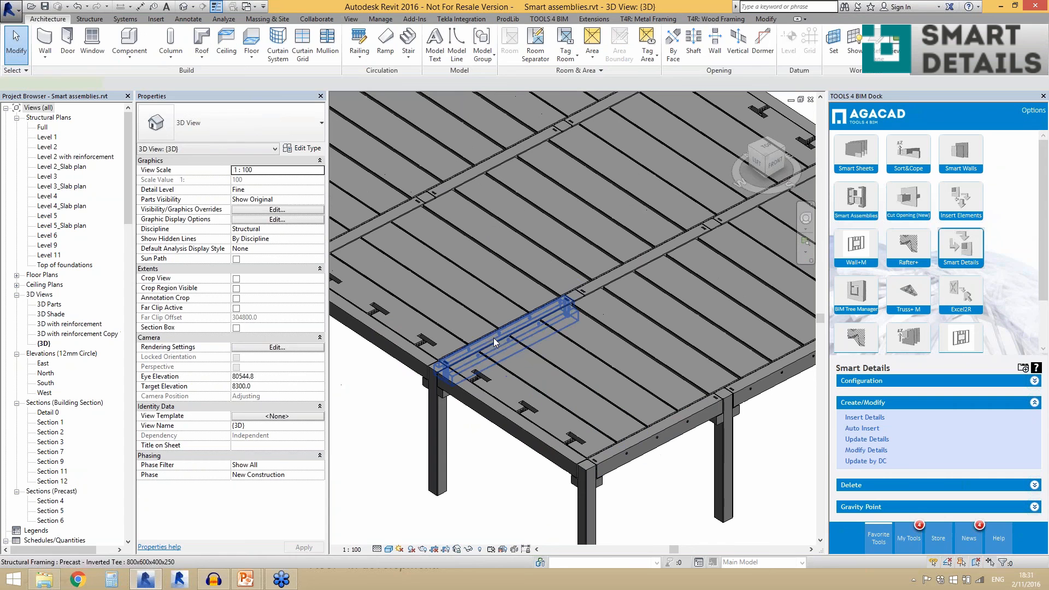
{"action": "left_click", "coordinate": [493, 338]}
{"action": "left_click", "coordinate": [646, 455], "text": "ctrl"}
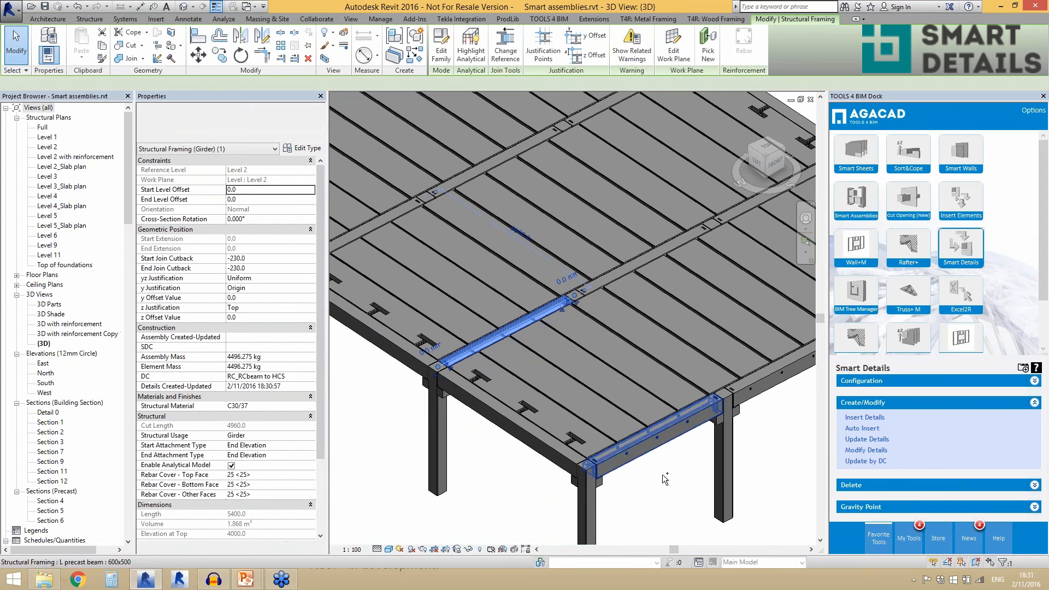
{"action": "key", "text": "h"}
{"action": "key", "text": "i"}
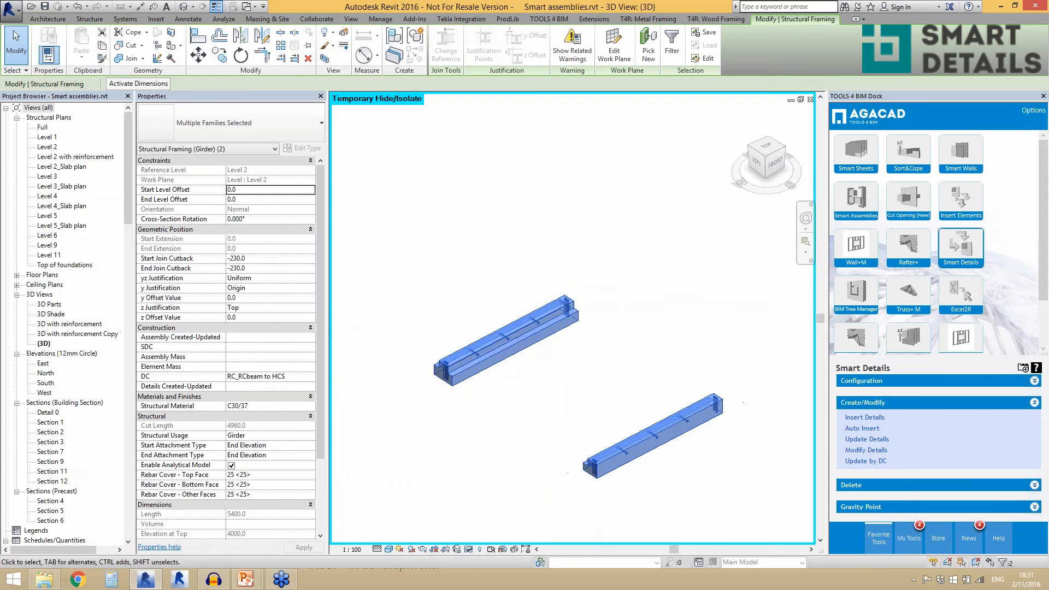
{"action": "scroll", "coordinate": [664, 474], "scroll_direction": "up", "scroll_amount": 2}
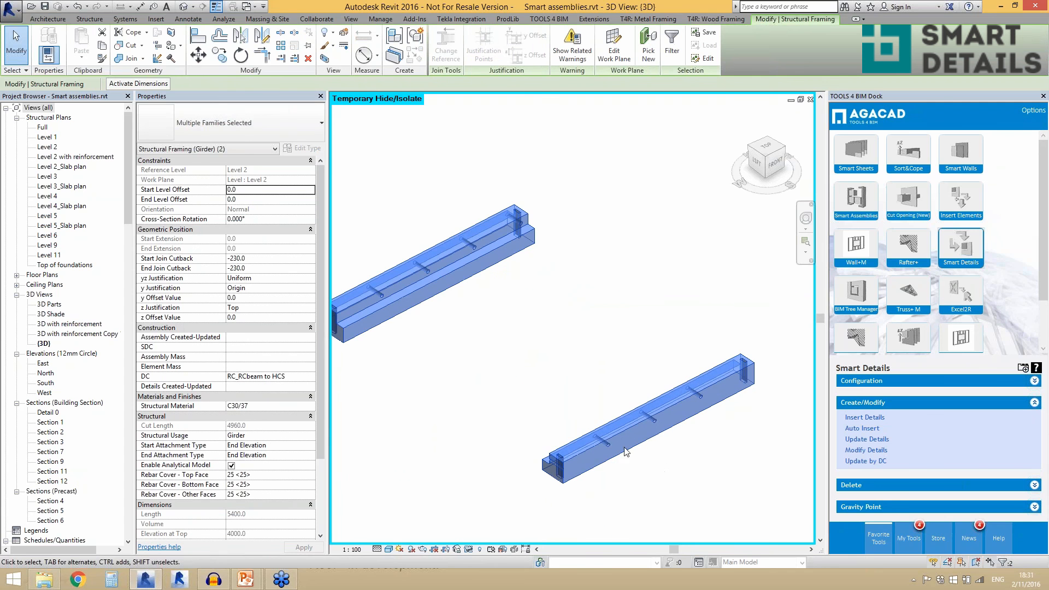
{"action": "scroll", "coordinate": [614, 384], "scroll_direction": "down", "scroll_amount": 1}
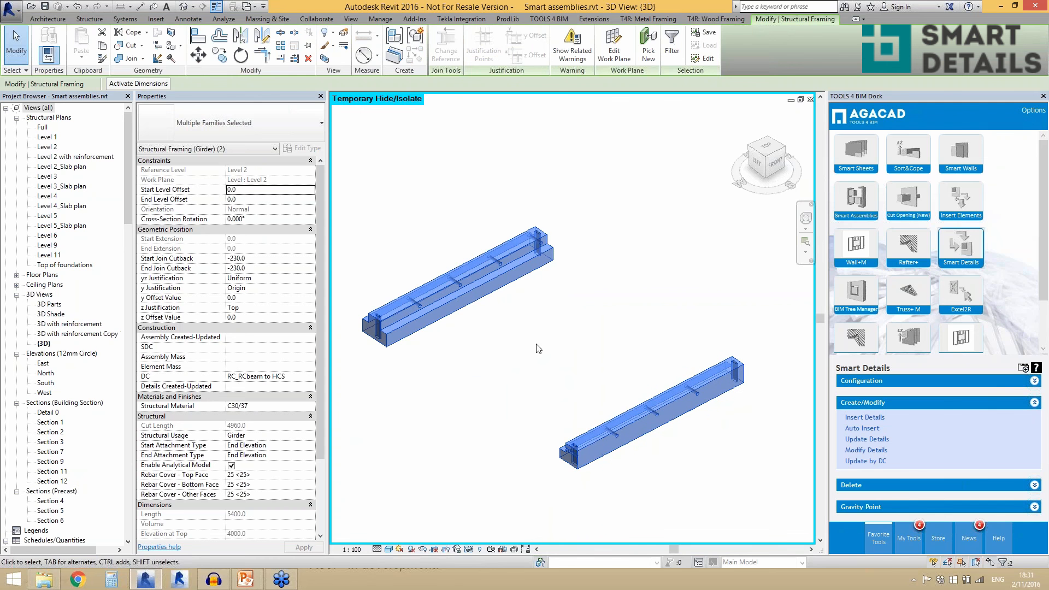
{"action": "left_click", "coordinate": [467, 549]}
{"action": "left_click", "coordinate": [495, 539]}
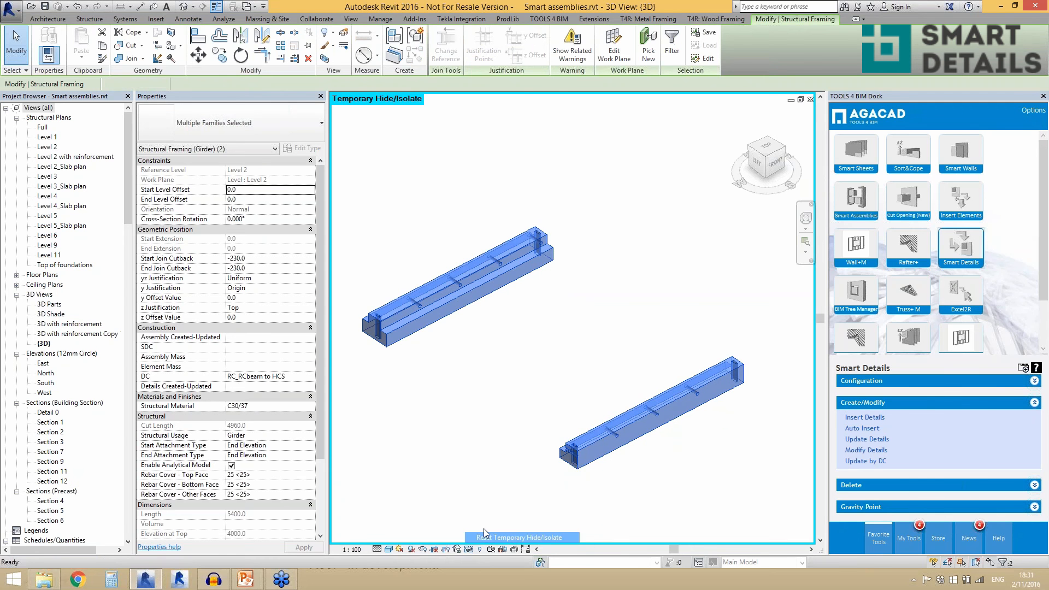
- Review the corner L beam's Point Based on Top/Bottom Faces settings for Detail Priority 1 and 2, and close them without updating
{"action": "left_click", "coordinate": [650, 455]}
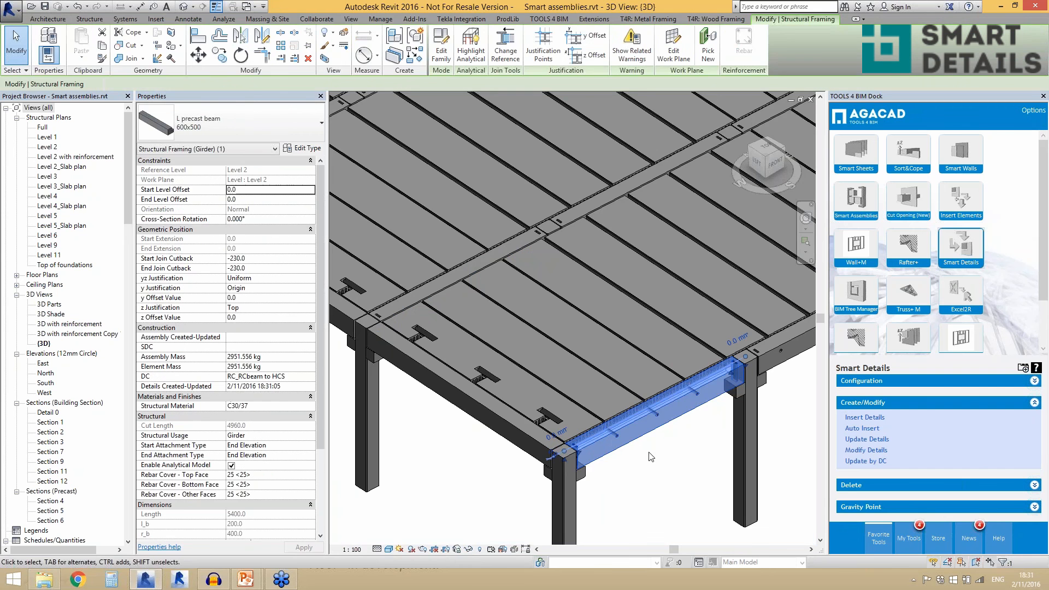
{"action": "left_click", "coordinate": [852, 451]}
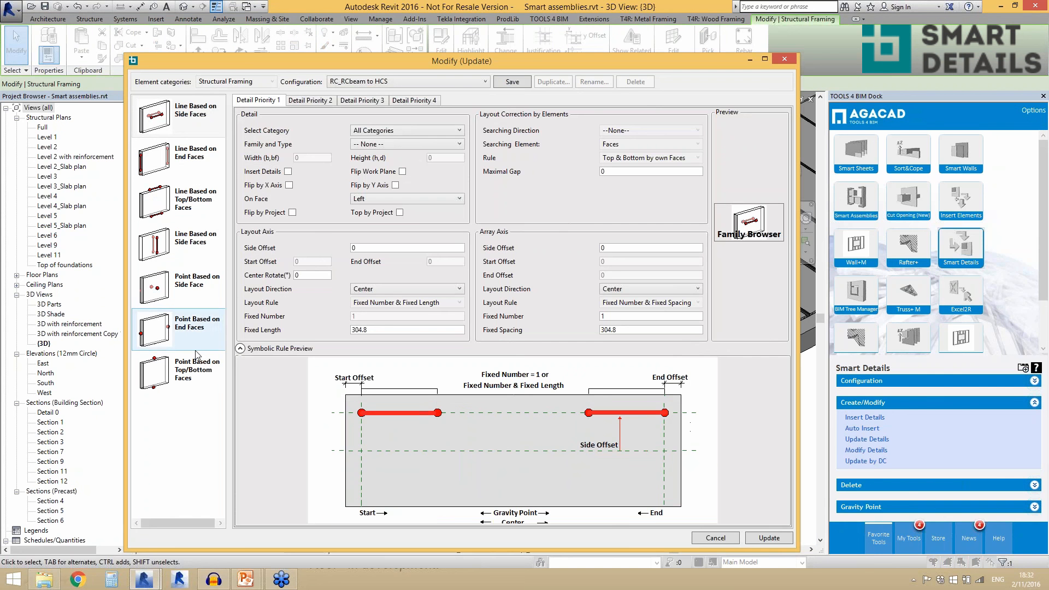
{"action": "left_click", "coordinate": [194, 368]}
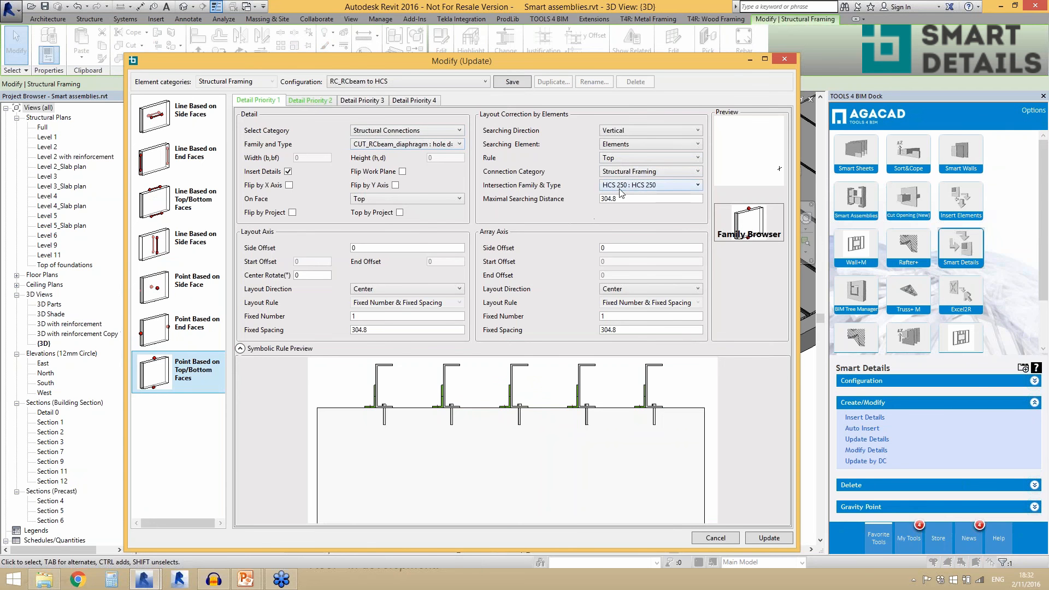
{"action": "left_click", "coordinate": [324, 101]}
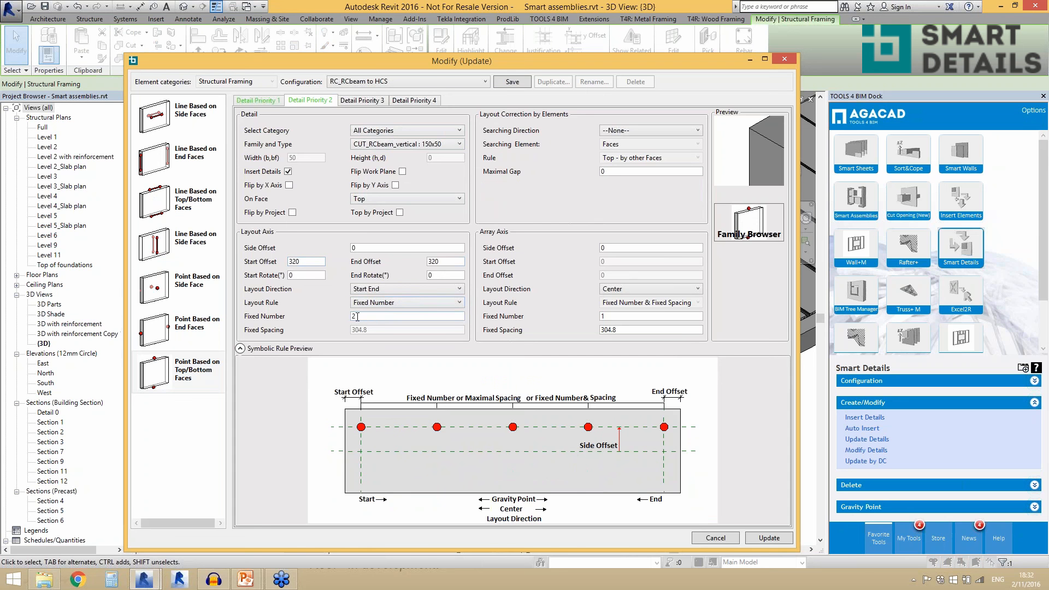
{"action": "left_click", "coordinate": [721, 538]}
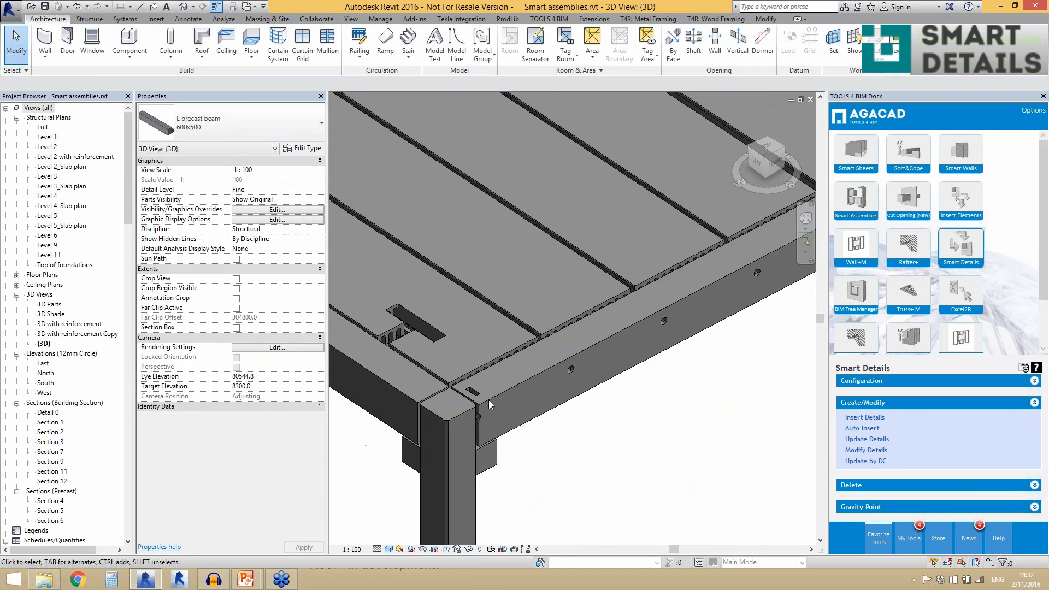
- Select the inverted tee girder and the corner L precast beam together to review the supports of the corner slabs, then clear the selection
{"action": "scroll", "coordinate": [419, 369], "scroll_direction": "down", "scroll_amount": 3}
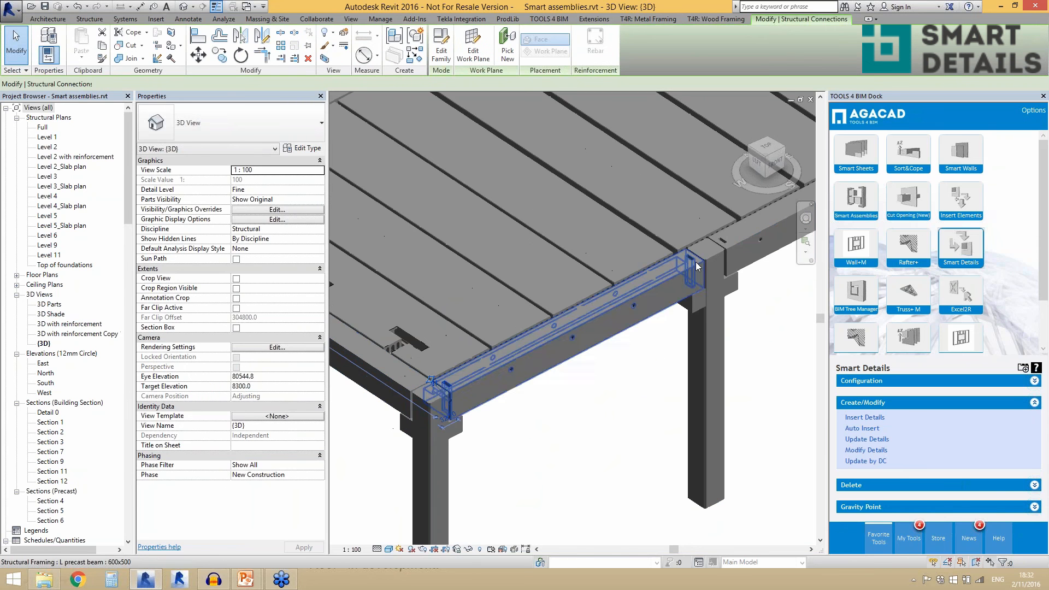
{"action": "key", "text": "Escape"}
{"action": "scroll", "coordinate": [554, 379], "scroll_direction": "down", "scroll_amount": 4}
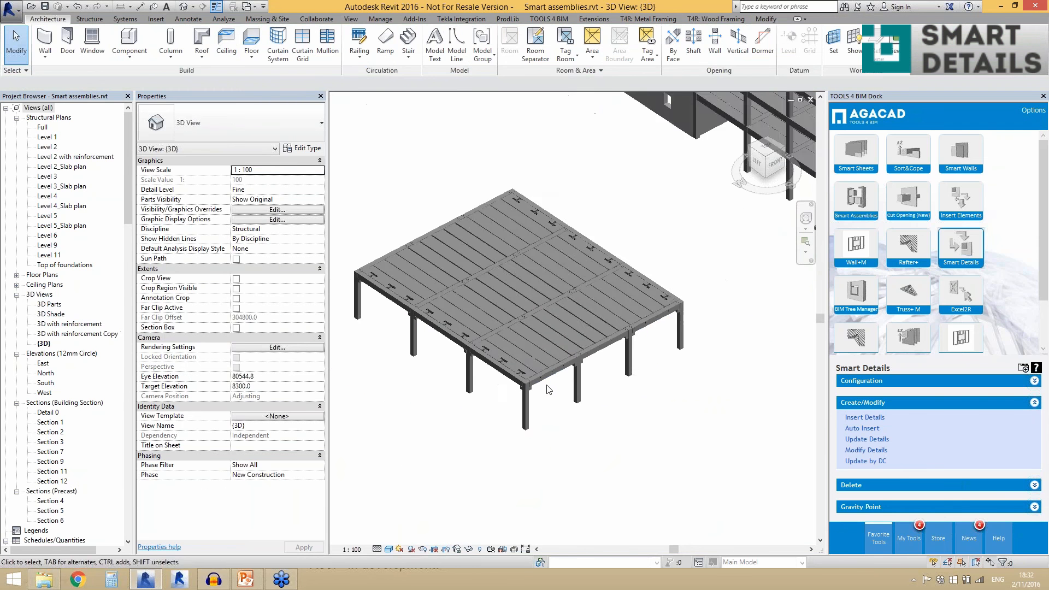
{"action": "scroll", "coordinate": [503, 326], "scroll_direction": "up", "scroll_amount": 6}
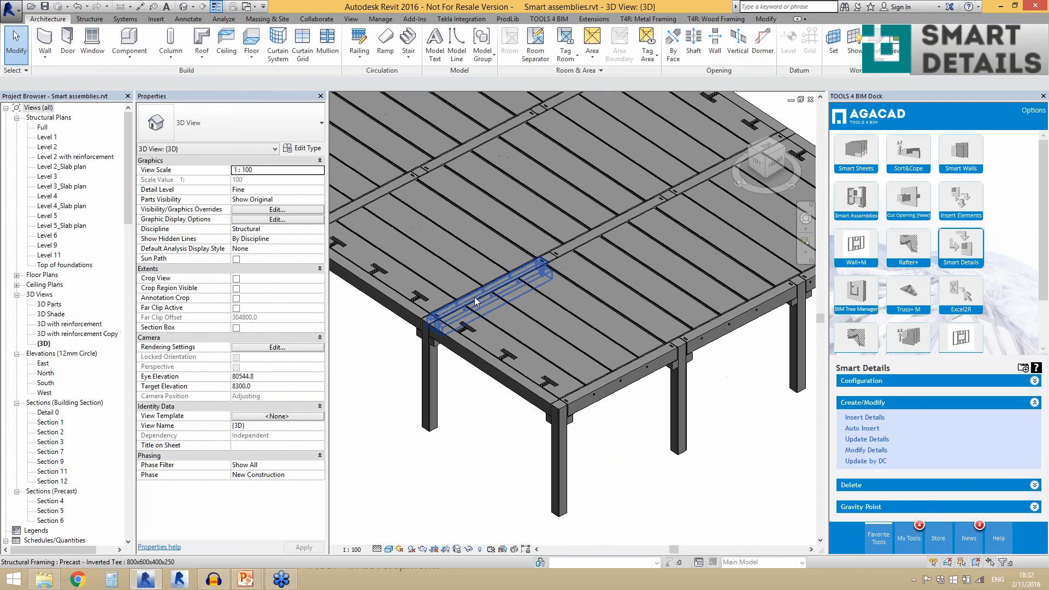
{"action": "left_click", "coordinate": [475, 296]}
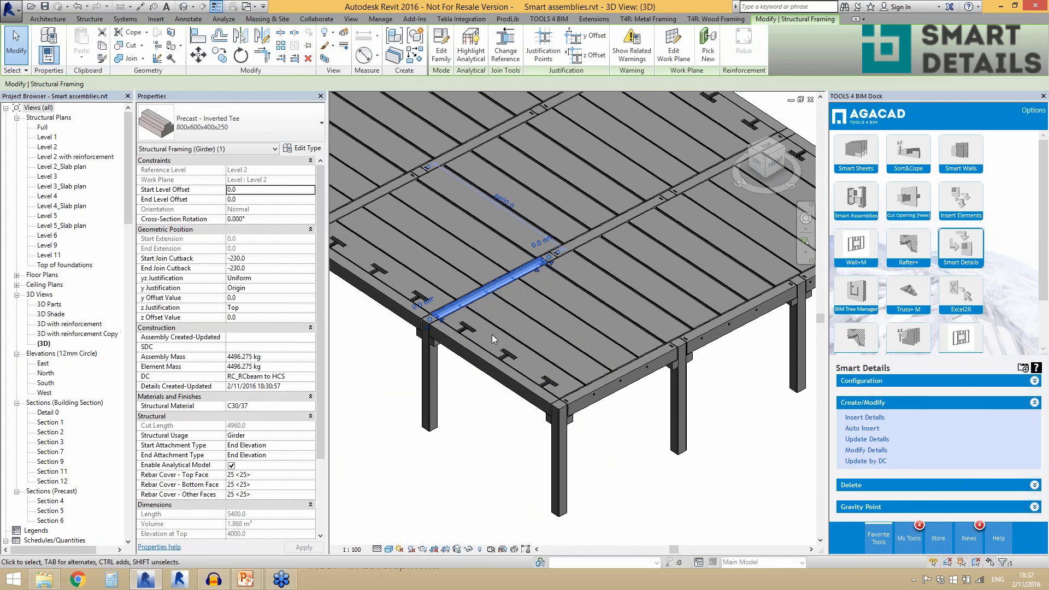
{"action": "left_click", "coordinate": [606, 396], "text": "ctrl"}
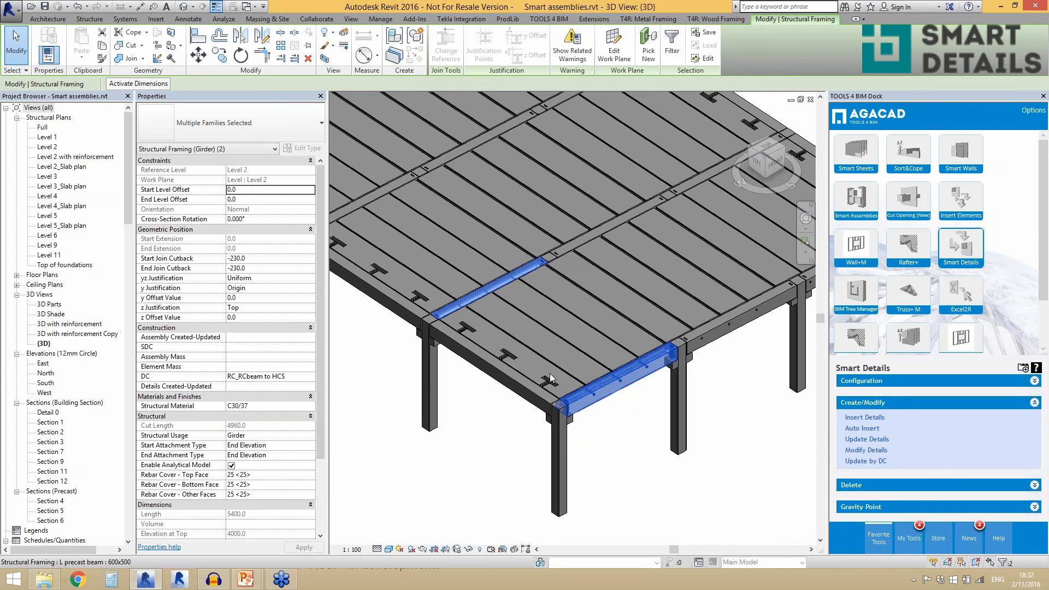
{"action": "scroll", "coordinate": [493, 447], "scroll_direction": "down", "scroll_amount": 5}
{"action": "scroll", "coordinate": [493, 448], "scroll_direction": "down", "scroll_amount": 2}
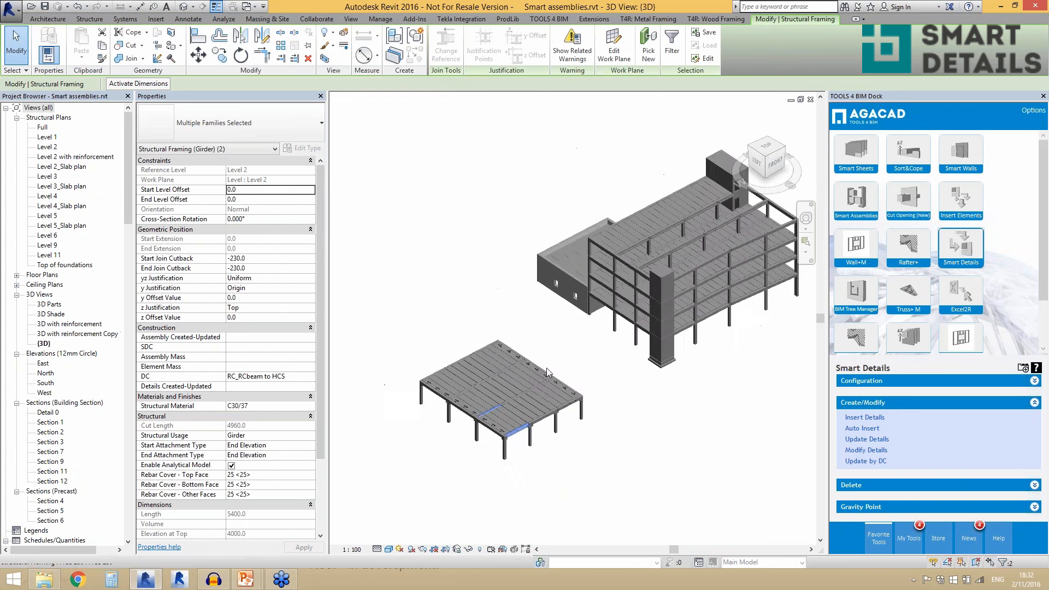
{"action": "left_click", "coordinate": [554, 328]}
- Examine the adjacent 1700x500 and 2390x500 double tees on the walled block as a joint selection, then deselect them
{"action": "middle_click_drag", "start_coordinate": [555, 329], "coordinate": [664, 345], "text": "shift"}
{"action": "scroll", "coordinate": [775, 318], "scroll_direction": "up", "scroll_amount": 6}
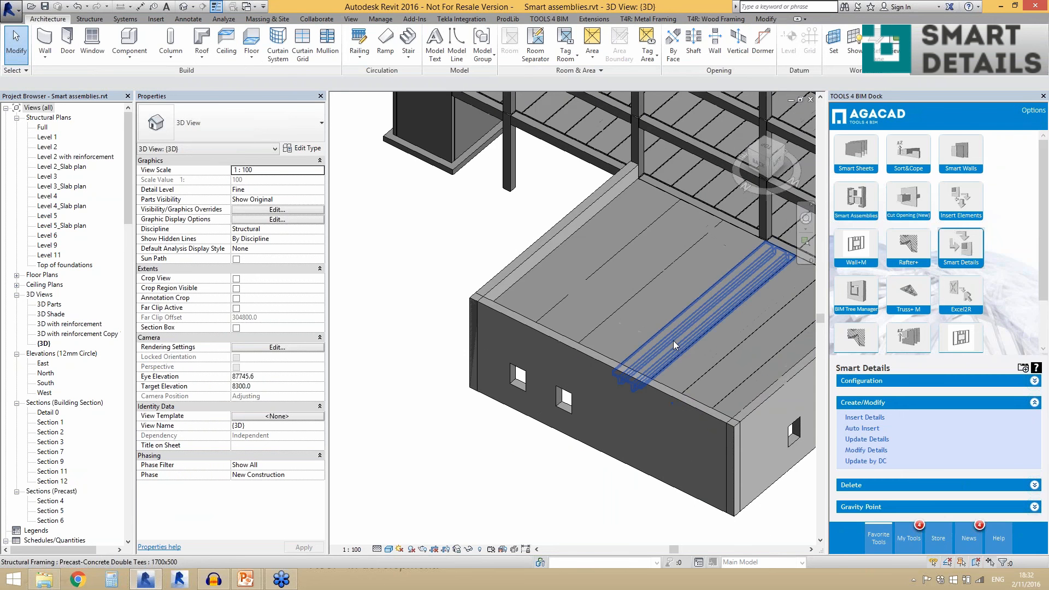
{"action": "left_click", "coordinate": [672, 341]}
{"action": "middle_click_drag", "start_coordinate": [763, 261], "coordinate": [663, 276]}
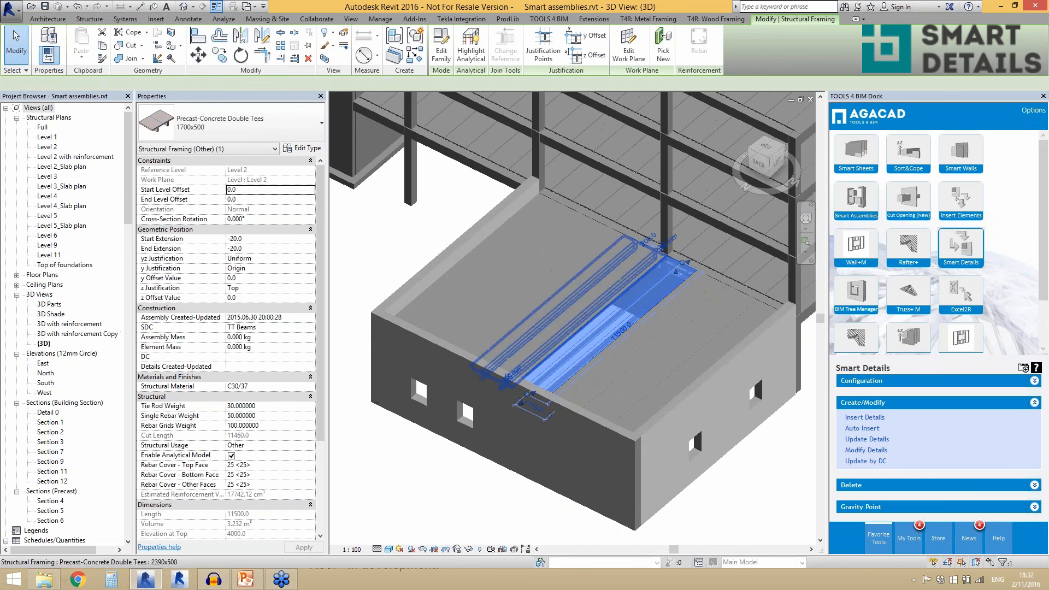
{"action": "left_click", "coordinate": [584, 302], "text": "ctrl"}
{"action": "scroll", "coordinate": [583, 302], "scroll_direction": "down", "scroll_amount": 2}
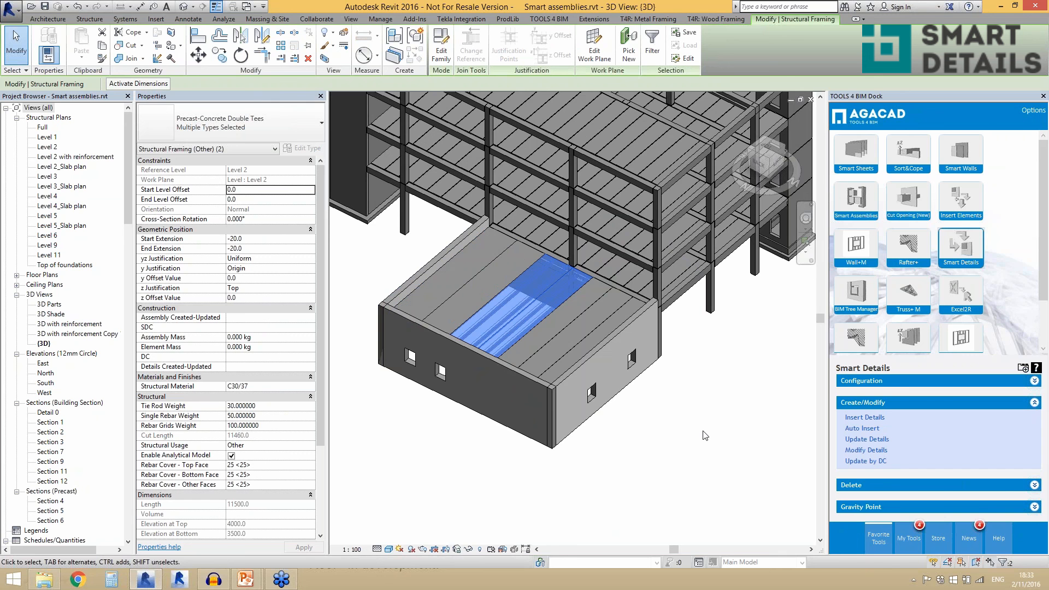
{"action": "scroll", "coordinate": [399, 252], "scroll_direction": "up", "scroll_amount": 2}
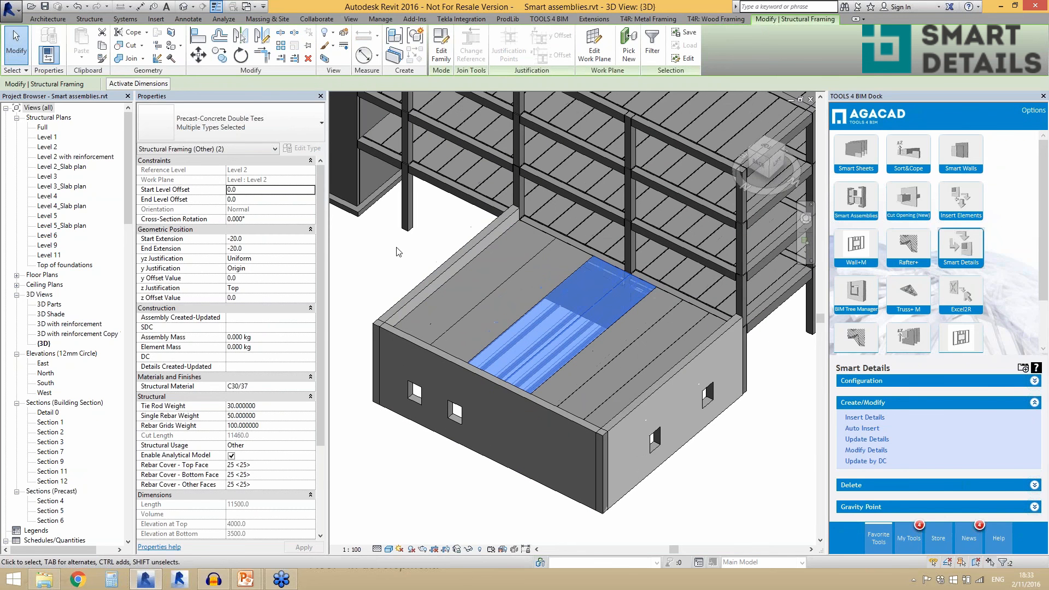
{"action": "left_click", "coordinate": [399, 252]}
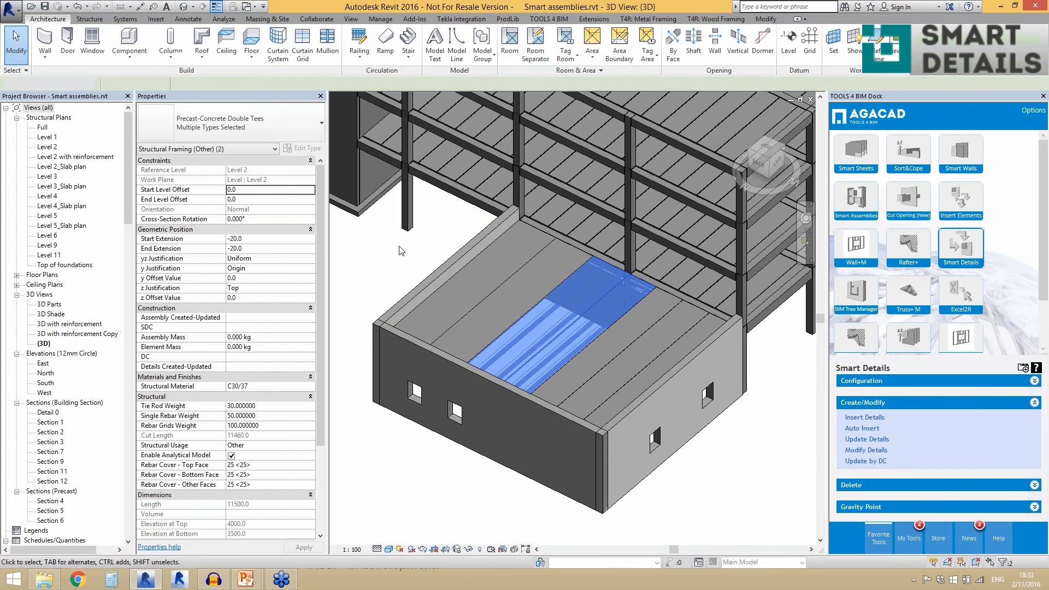
- Review the type dimensions of the 2390x500 and 1700x500 double tees, including width B, and close them without changes
{"action": "left_click", "coordinate": [537, 349]}
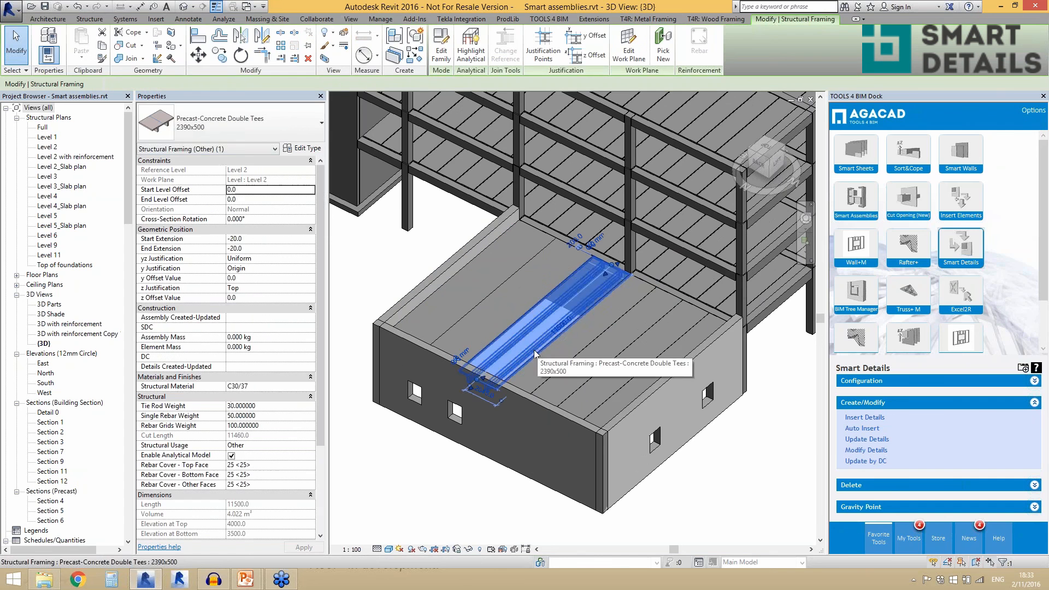
{"action": "left_click", "coordinate": [301, 153]}
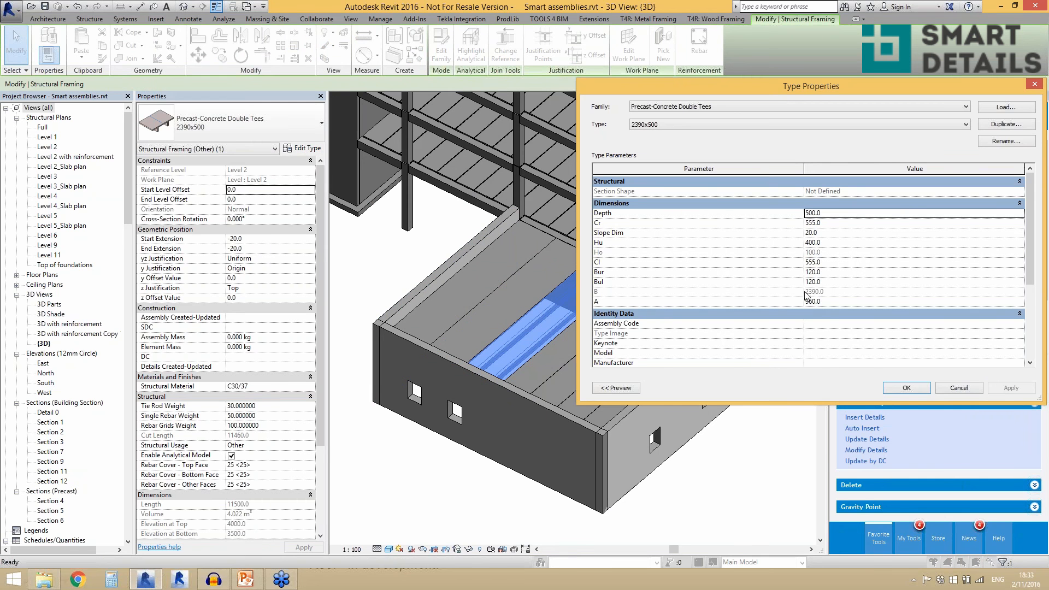
{"action": "left_click", "coordinate": [957, 389]}
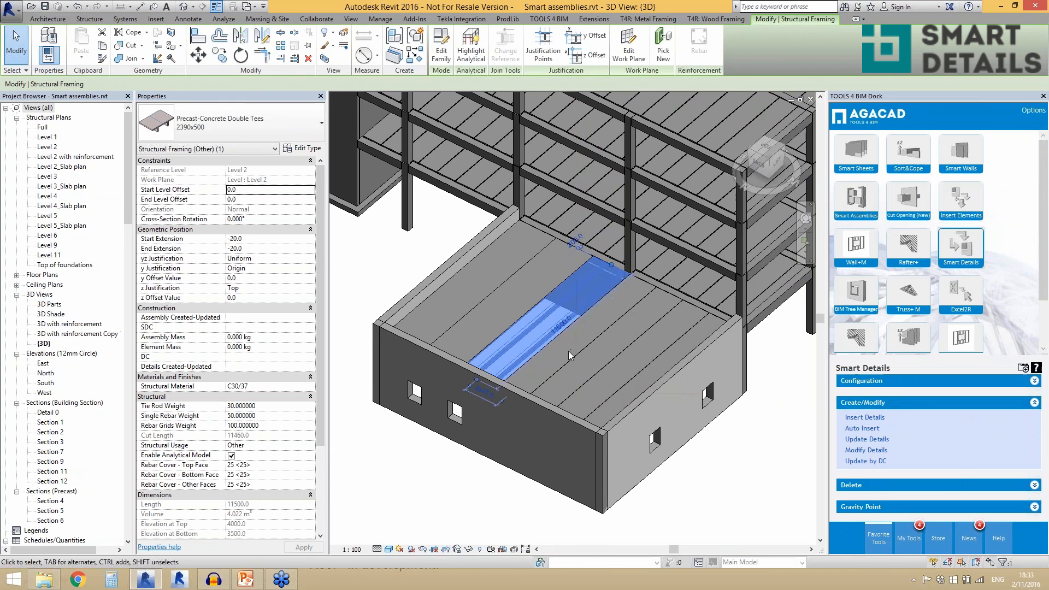
{"action": "key", "text": "Escape"}
{"action": "left_click", "coordinate": [568, 358]}
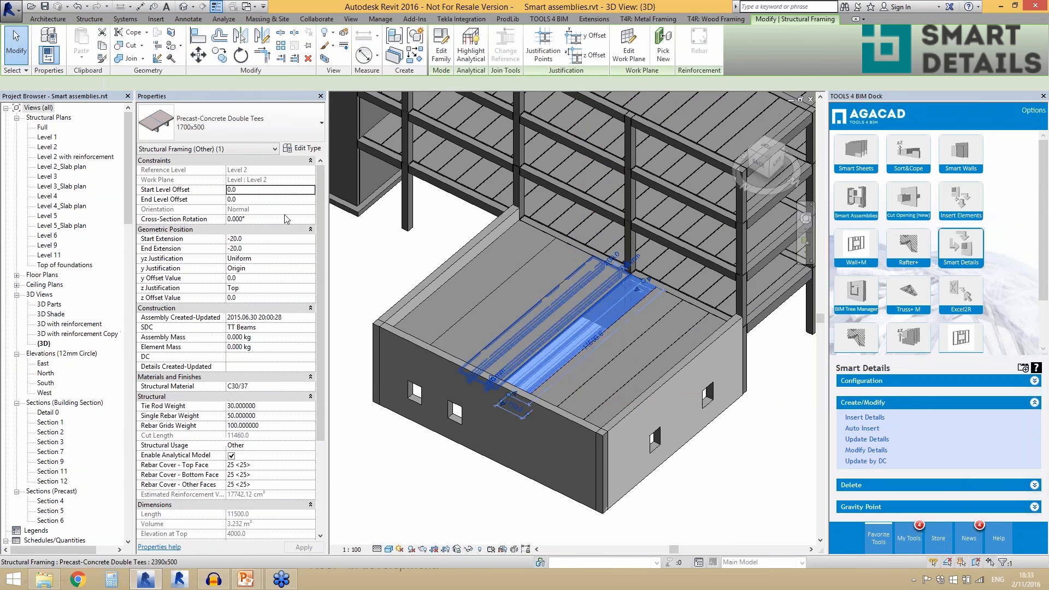
{"action": "left_click", "coordinate": [301, 148]}
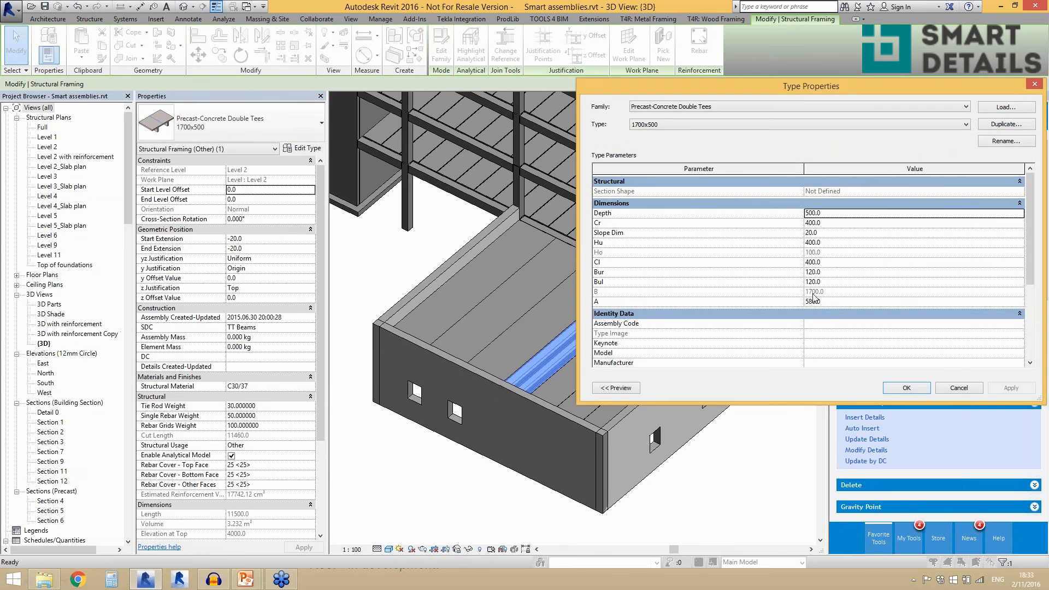
{"action": "left_click", "coordinate": [958, 388]}
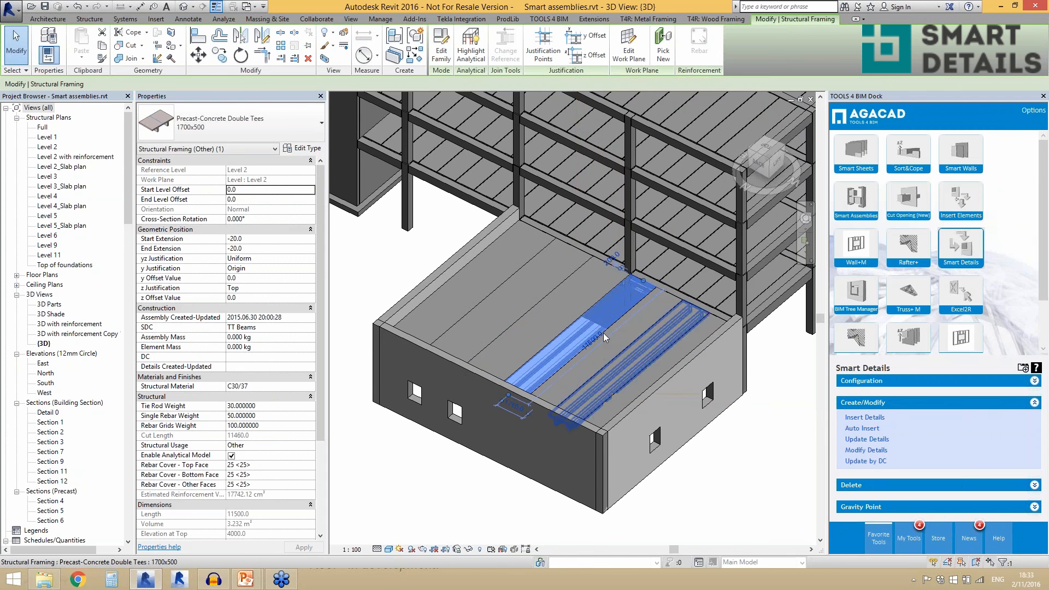
- Insert Smart Details into both adjacent double tees using the RC_TT slab configuration
{"action": "left_click", "coordinate": [555, 314], "text": "ctrl"}
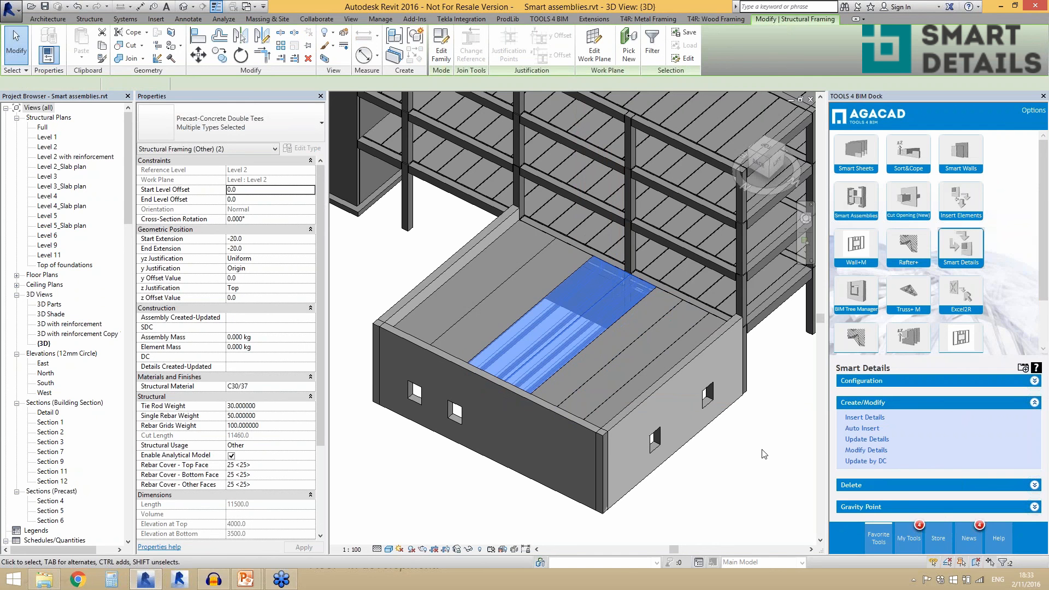
{"action": "left_click", "coordinate": [865, 417]}
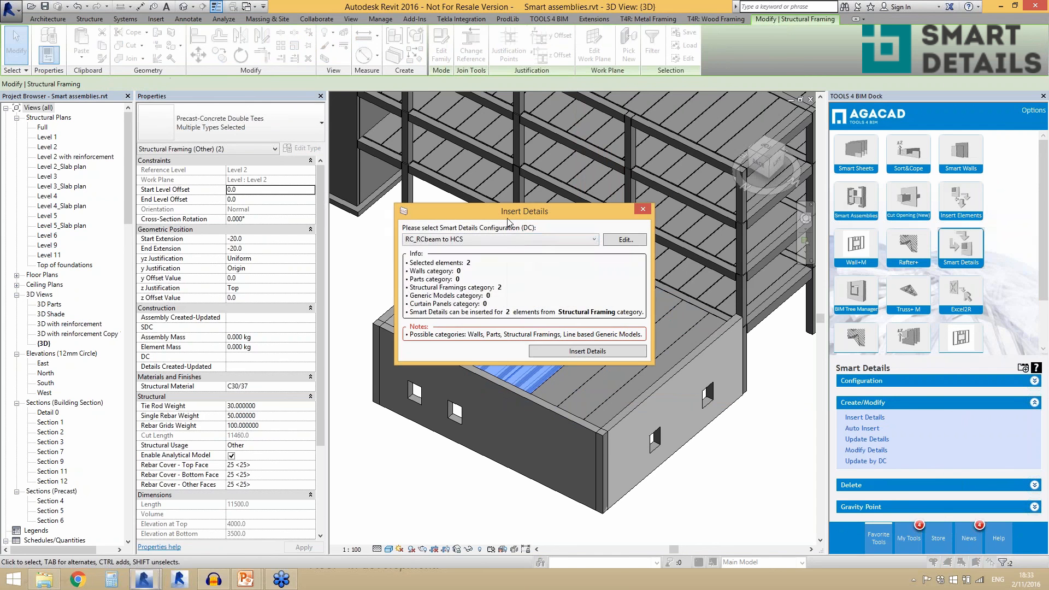
{"action": "left_click", "coordinate": [512, 240]}
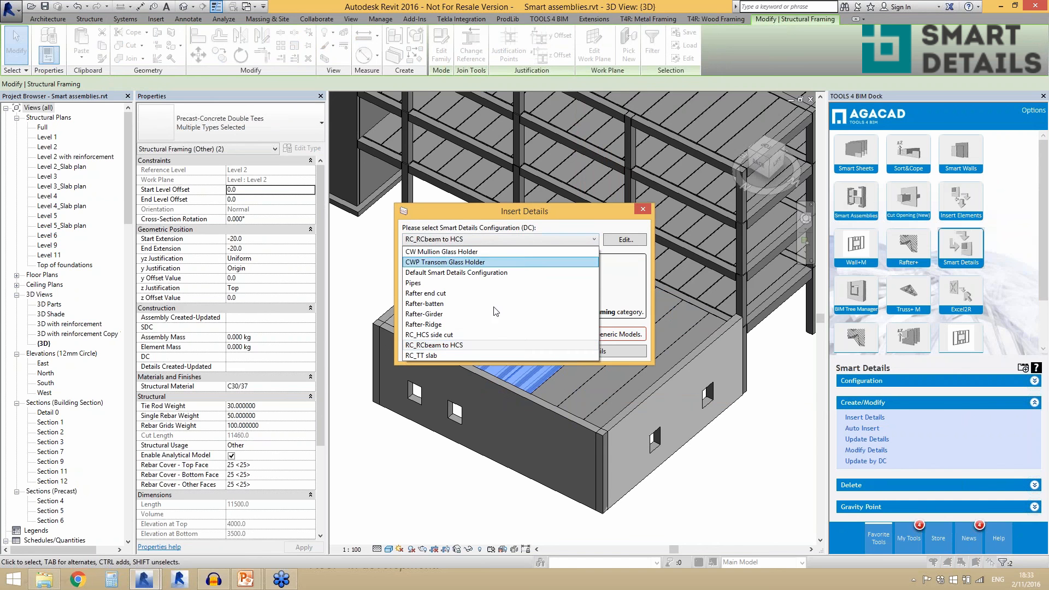
{"action": "left_click", "coordinate": [477, 354]}
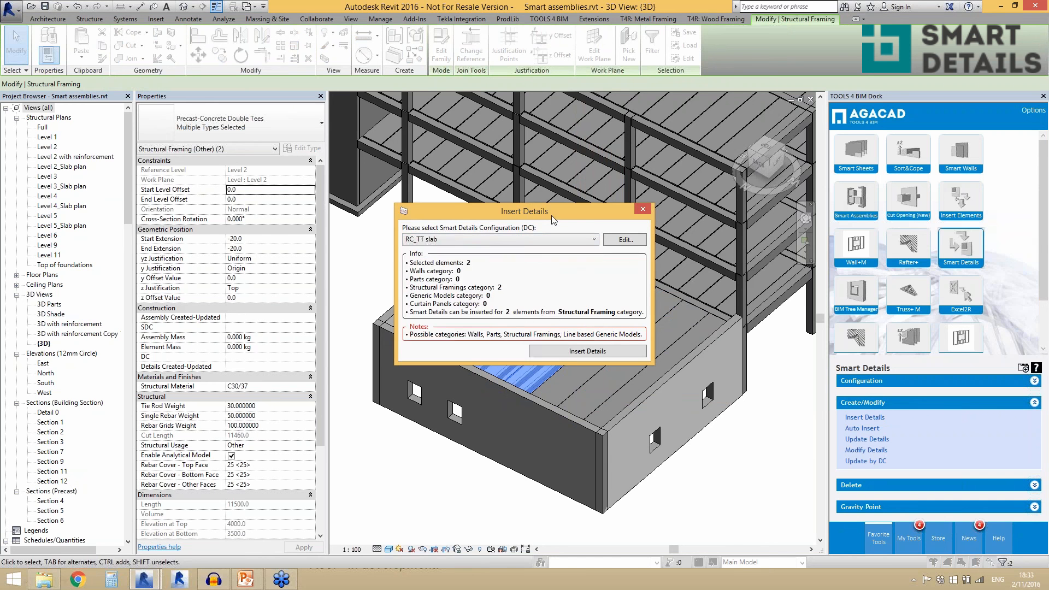
{"action": "left_click_drag", "start_coordinate": [552, 214], "coordinate": [200, 80]}
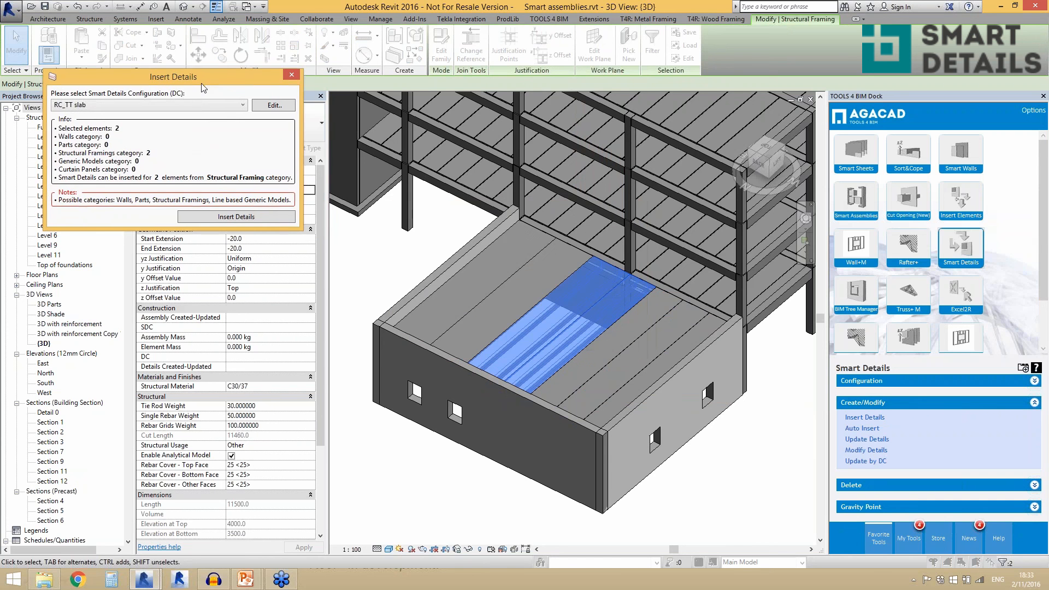
{"action": "left_click", "coordinate": [225, 218]}
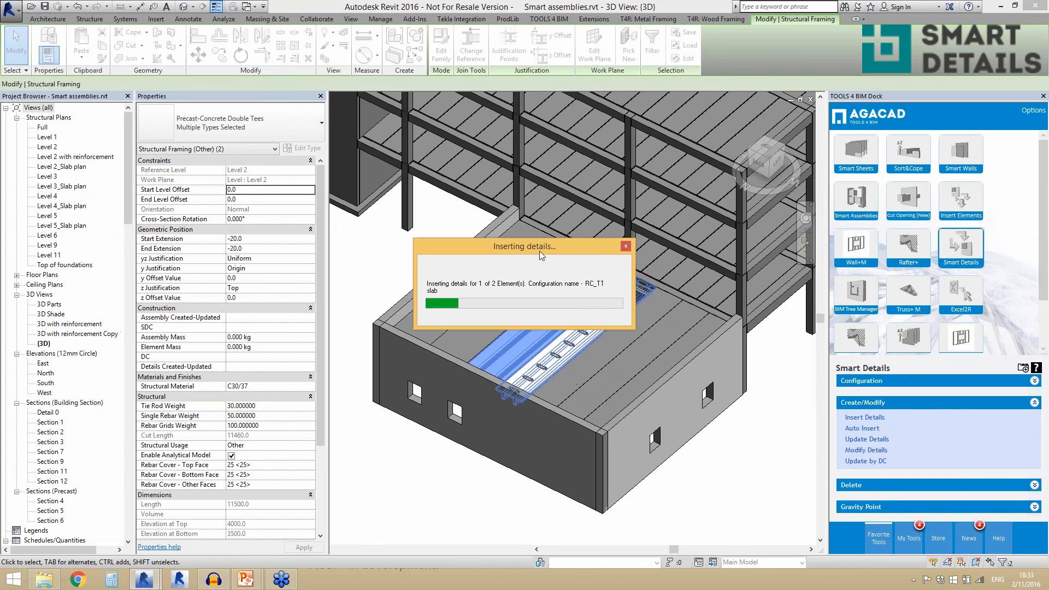
{"action": "left_click_drag", "start_coordinate": [539, 251], "coordinate": [491, 136]}
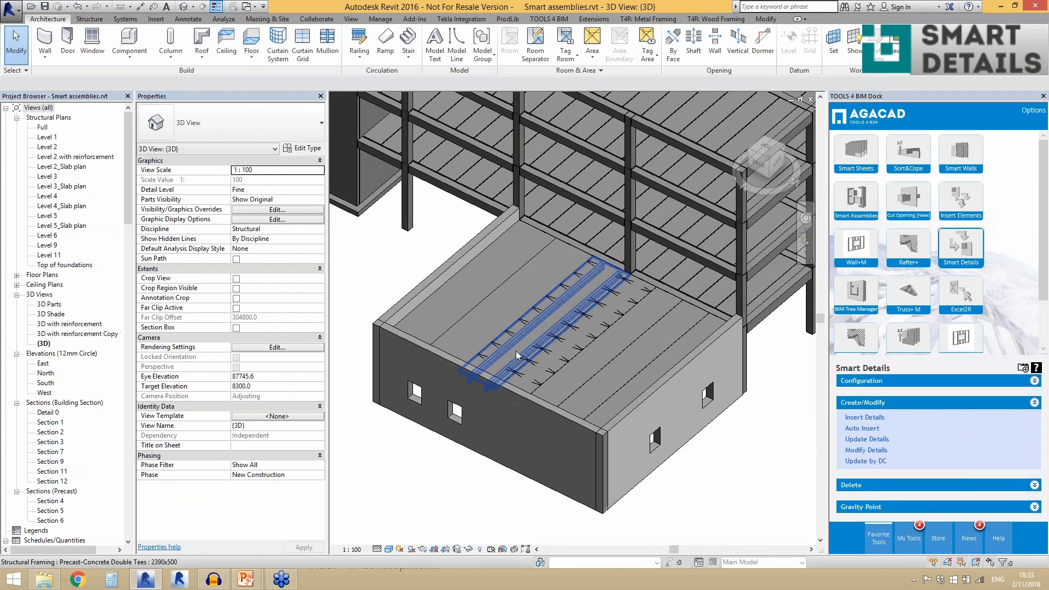
- Inspect a 2xTT details connection and the 2390x500 double tee hosting it, checking the connection's #B parameter, then clear the selection
{"action": "scroll", "coordinate": [516, 353], "scroll_direction": "up", "scroll_amount": 5}
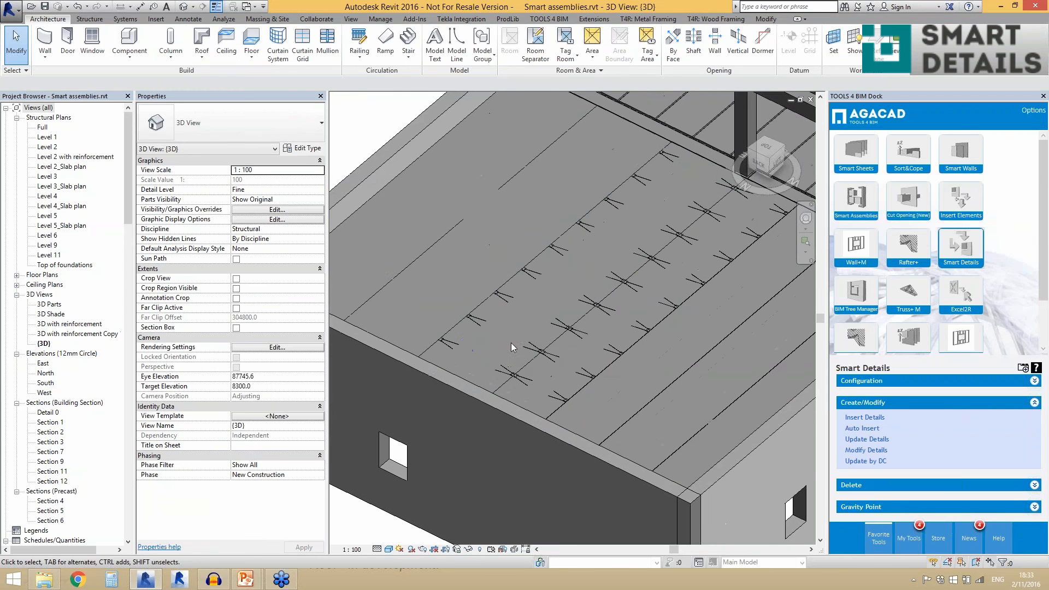
{"action": "left_click", "coordinate": [536, 356]}
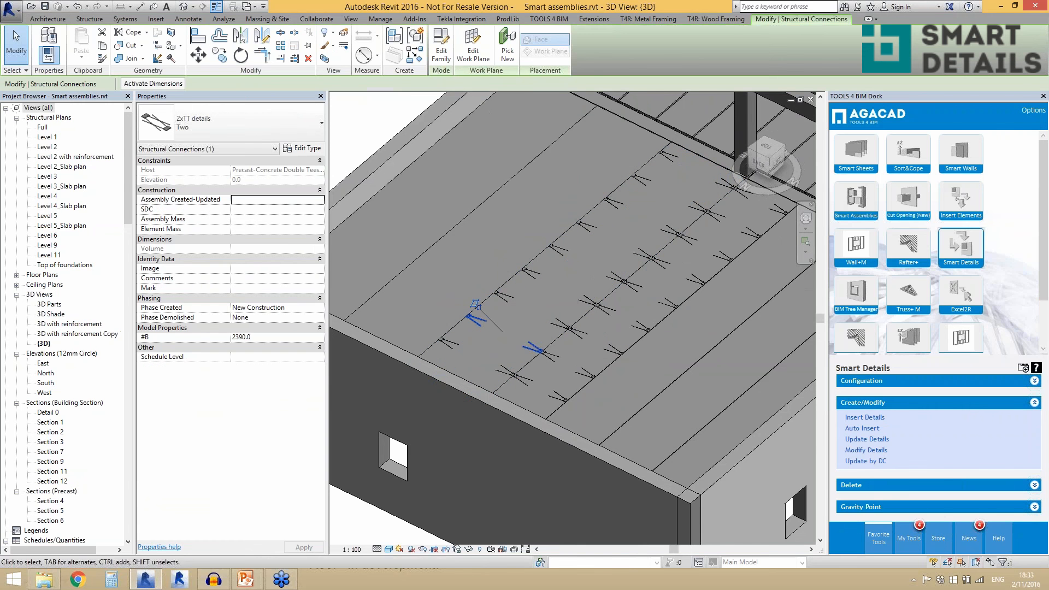
{"action": "scroll", "coordinate": [537, 350], "scroll_direction": "down", "scroll_amount": 2}
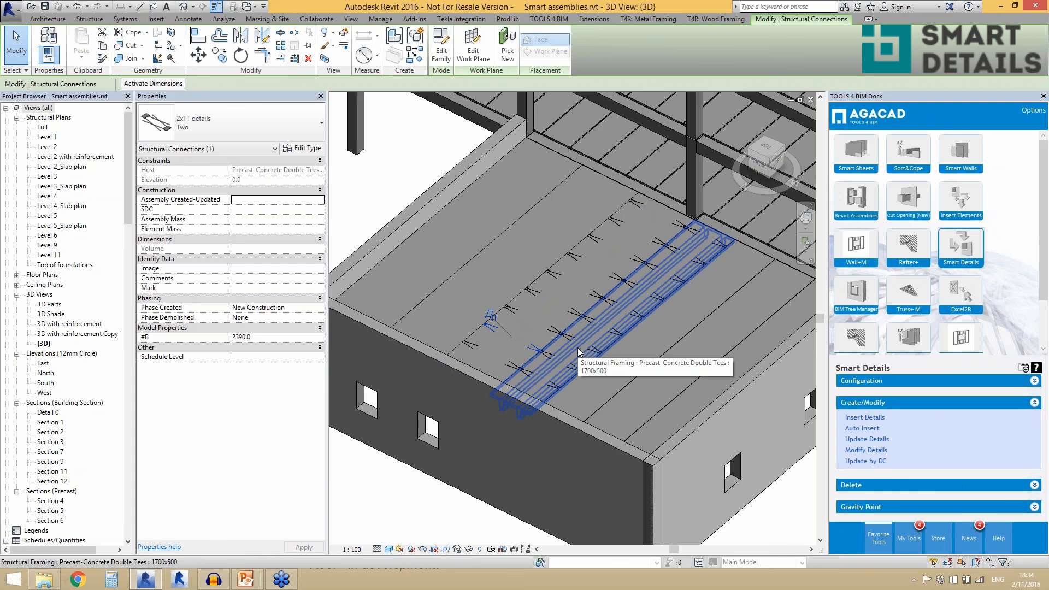
{"action": "scroll", "coordinate": [540, 374], "scroll_direction": "up", "scroll_amount": 2}
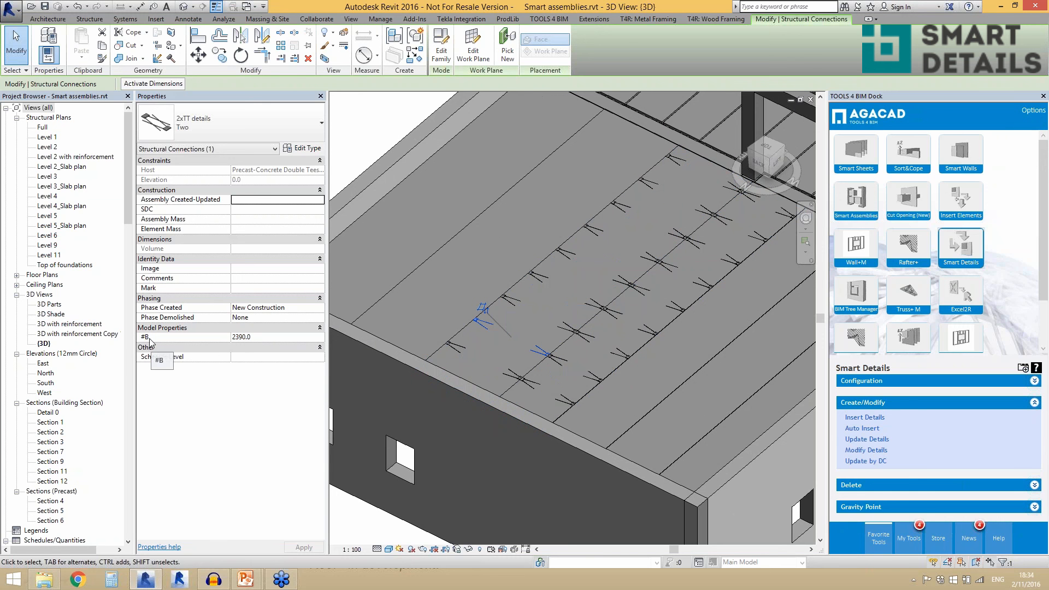
{"action": "left_click", "coordinate": [472, 375]}
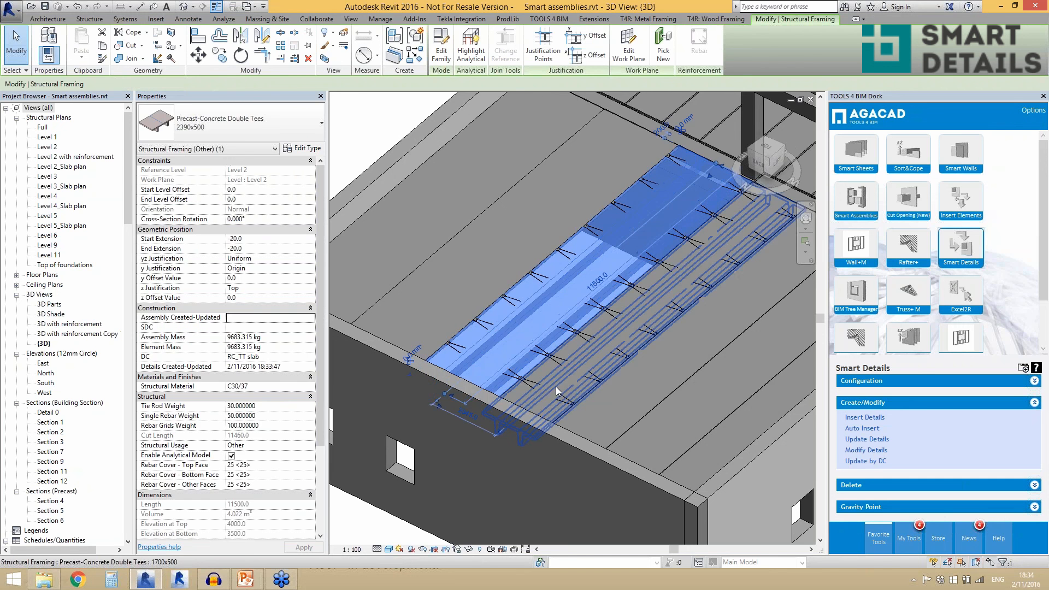
{"action": "key", "text": "Escape"}
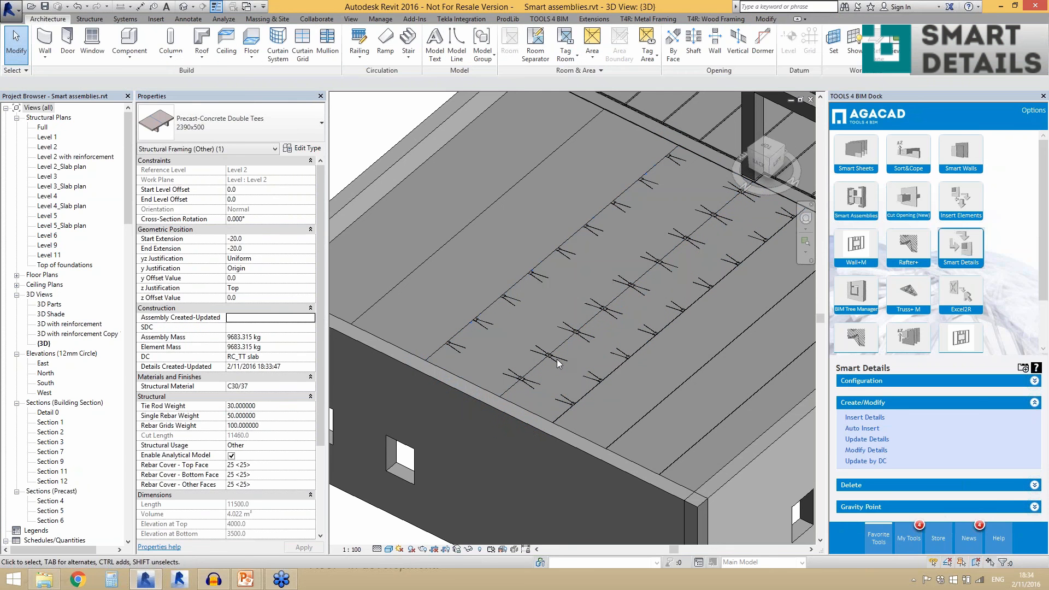
- Open the 2xTT details family for editing and examine its #B dimension in the Ref. Level floor plan
{"action": "left_click", "coordinate": [552, 358]}
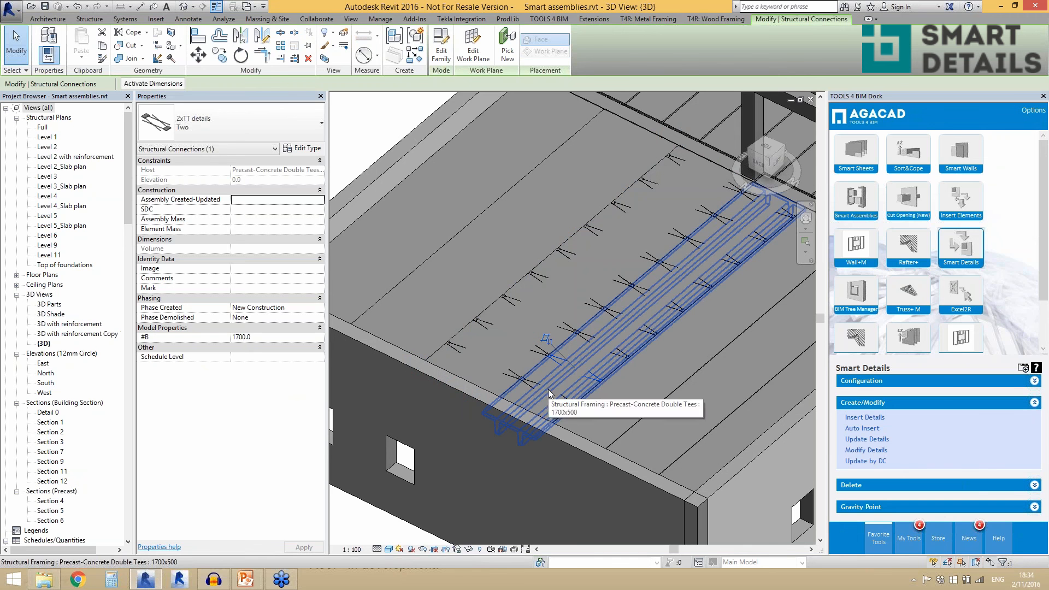
{"action": "left_click", "coordinate": [443, 55]}
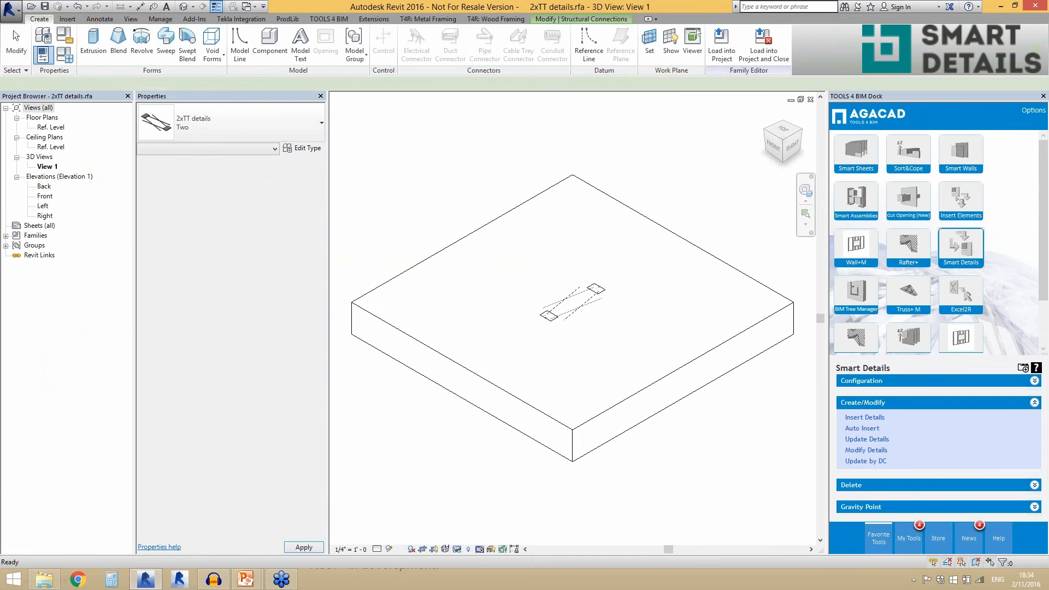
{"action": "double_click", "coordinate": [54, 127]}
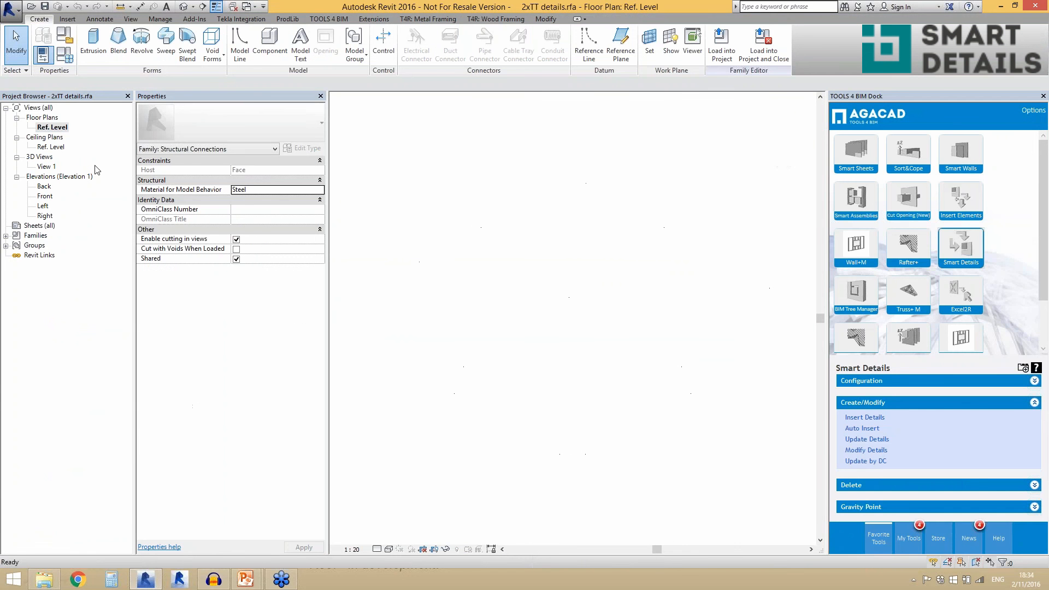
{"action": "left_click", "coordinate": [640, 350]}
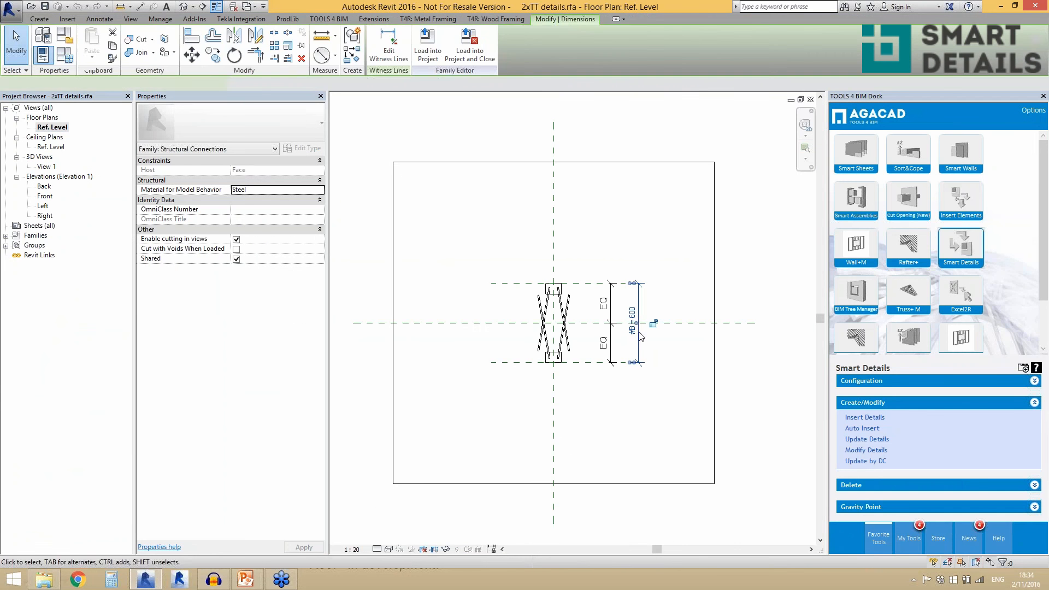
{"action": "scroll", "coordinate": [667, 348], "scroll_direction": "up", "scroll_amount": 2}
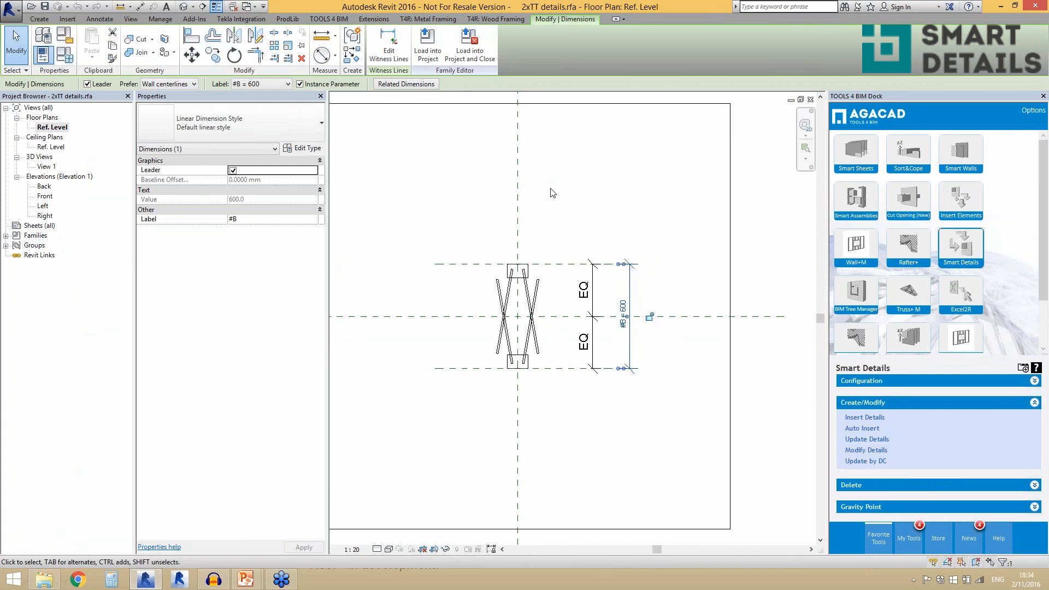
- Review the 2xTT details family's plan, then close the family without saving and return to the Smart assemblies project
{"action": "scroll", "coordinate": [476, 231], "scroll_direction": "down", "scroll_amount": 1}
{"action": "scroll", "coordinate": [476, 232], "scroll_direction": "down", "scroll_amount": 1}
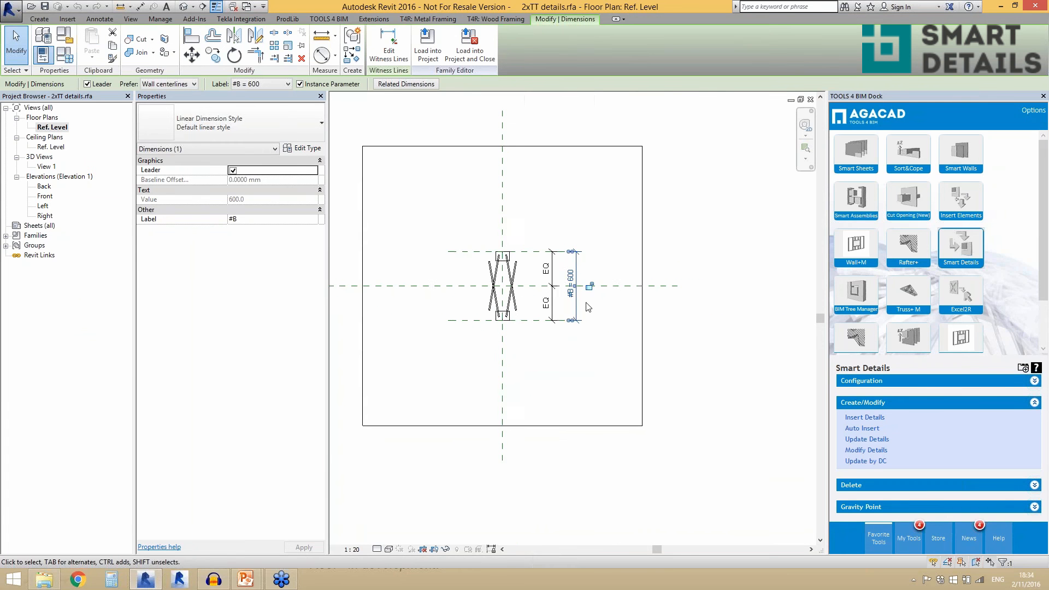
{"action": "scroll", "coordinate": [588, 307], "scroll_direction": "up", "scroll_amount": 2}
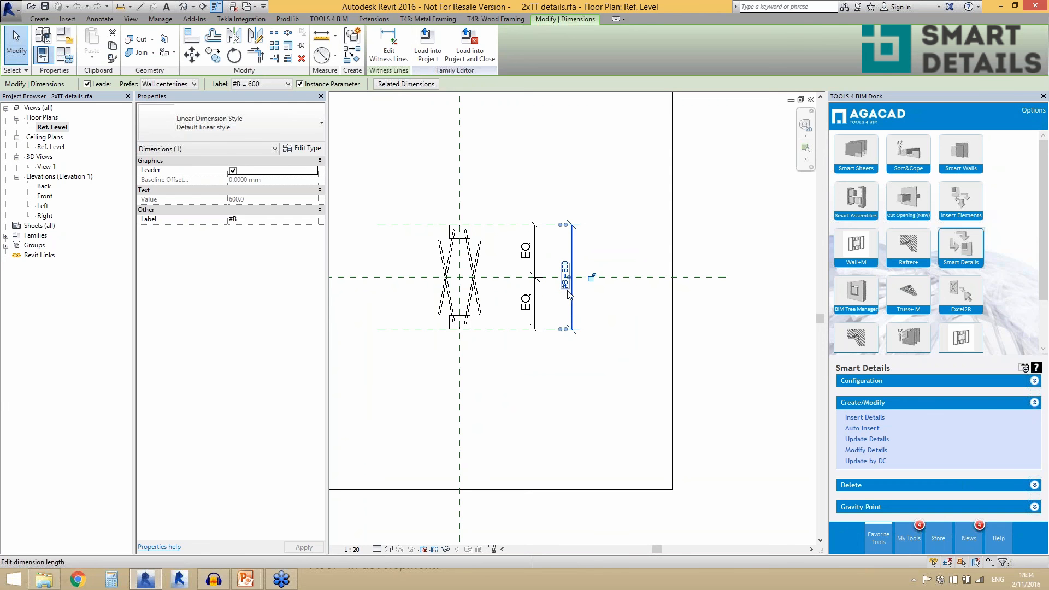
{"action": "left_click", "coordinate": [538, 192]}
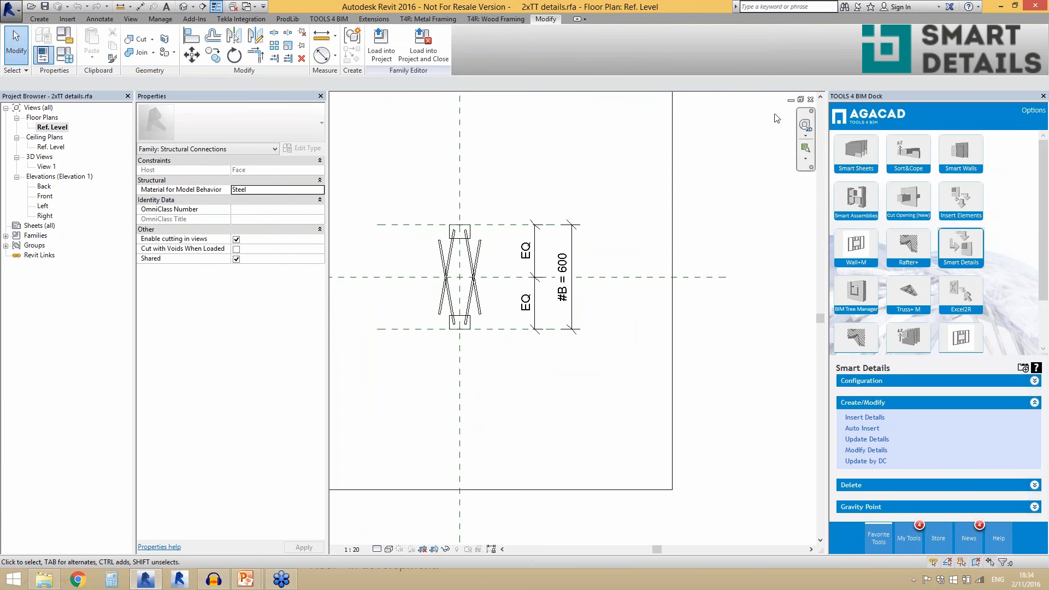
{"action": "left_click", "coordinate": [811, 100]}
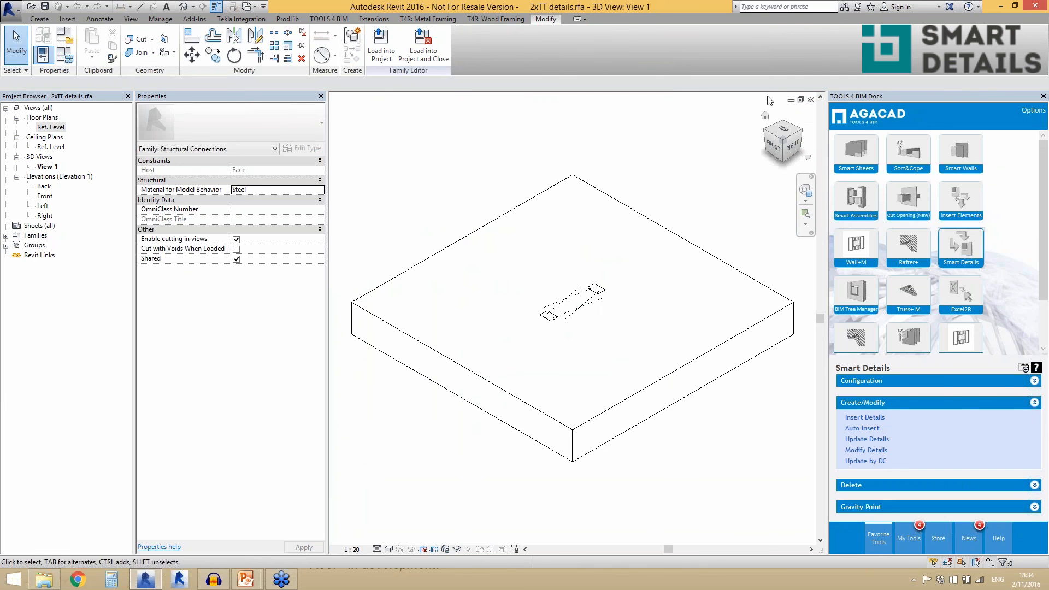
{"action": "left_click", "coordinate": [811, 100]}
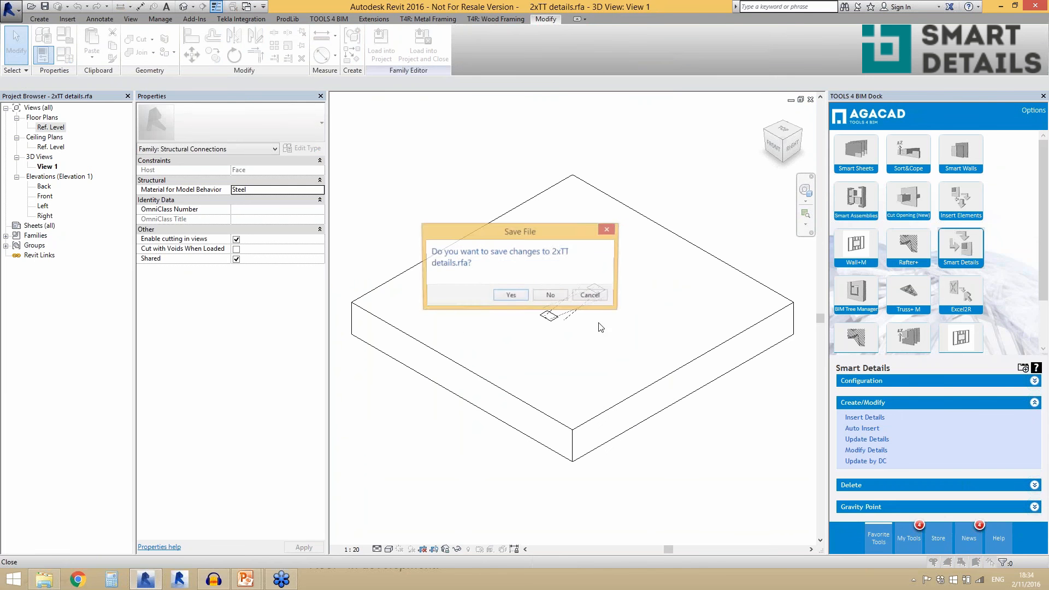
{"action": "left_click", "coordinate": [551, 296]}
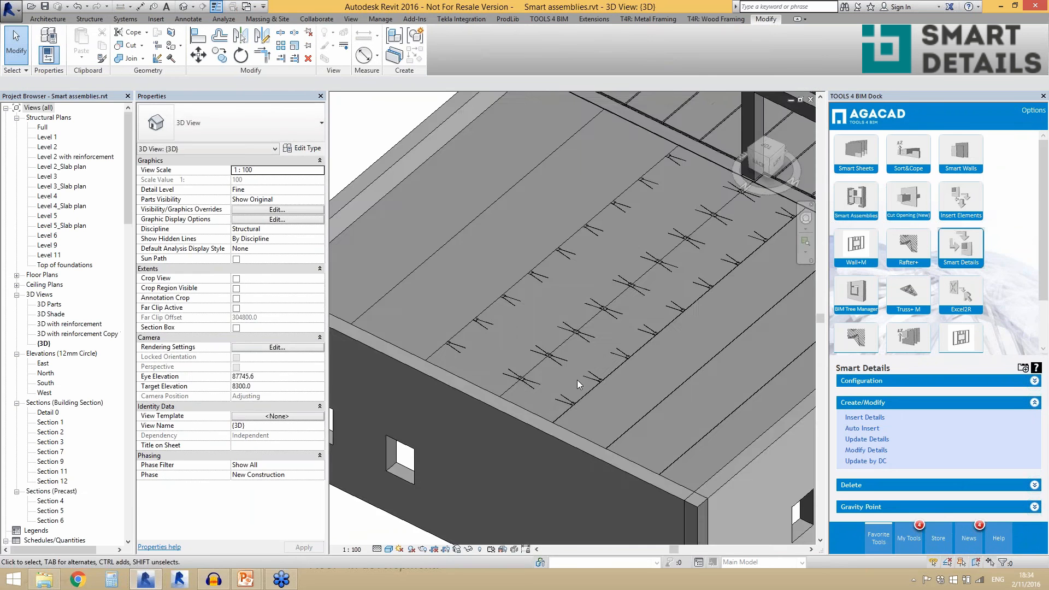
- Examine the details on the double-tee roof, then find the separate pipe rack and look closely at its pipe fixings
{"action": "scroll", "coordinate": [492, 339], "scroll_direction": "down", "scroll_amount": 5}
{"action": "scroll", "coordinate": [543, 350], "scroll_direction": "up", "scroll_amount": 5}
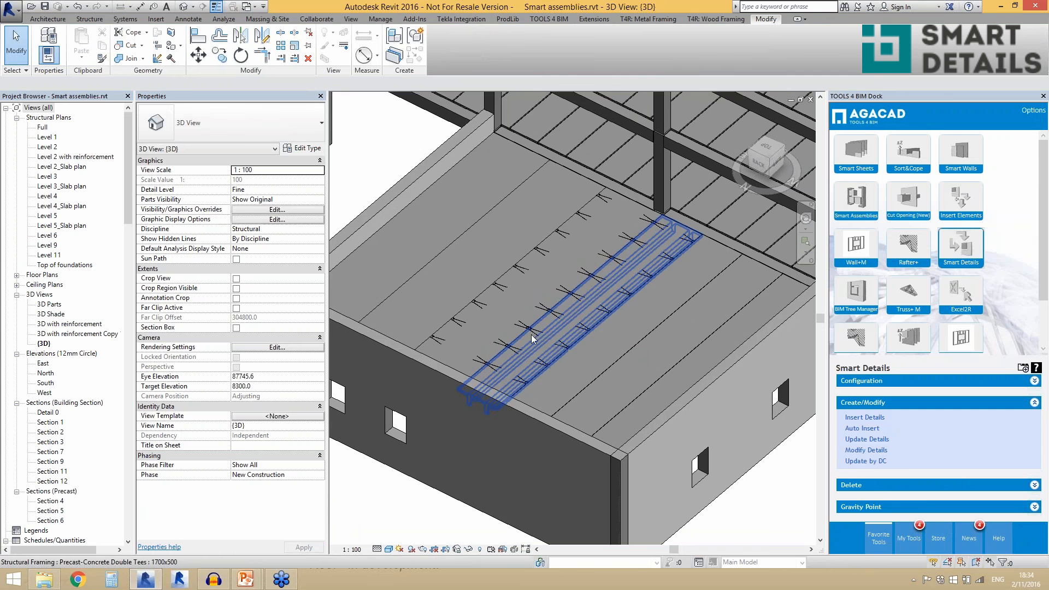
{"action": "scroll", "coordinate": [529, 343], "scroll_direction": "down", "scroll_amount": 2}
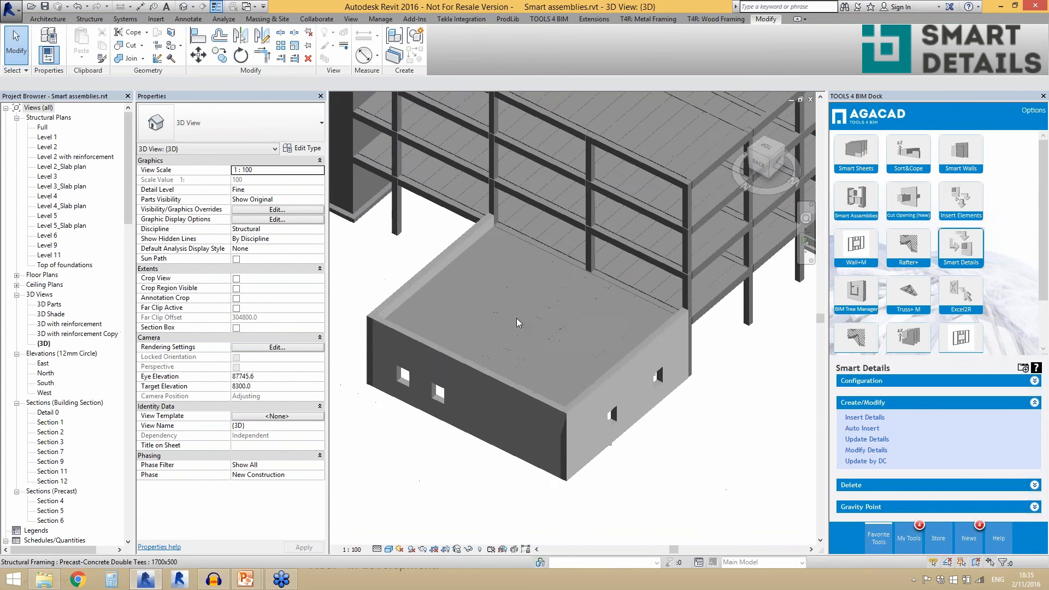
{"action": "scroll", "coordinate": [457, 350], "scroll_direction": "down", "scroll_amount": 2}
{"action": "middle_click_drag", "start_coordinate": [457, 350], "coordinate": [651, 378], "text": "shift"}
{"action": "scroll", "coordinate": [432, 355], "scroll_direction": "up", "scroll_amount": 3}
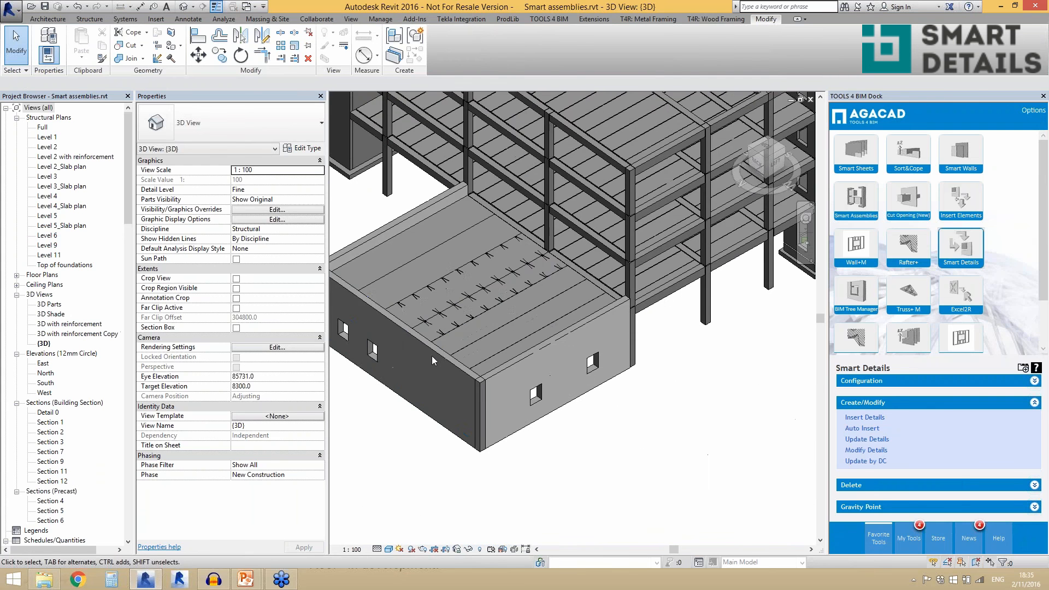
{"action": "scroll", "coordinate": [453, 373], "scroll_direction": "down", "scroll_amount": 5}
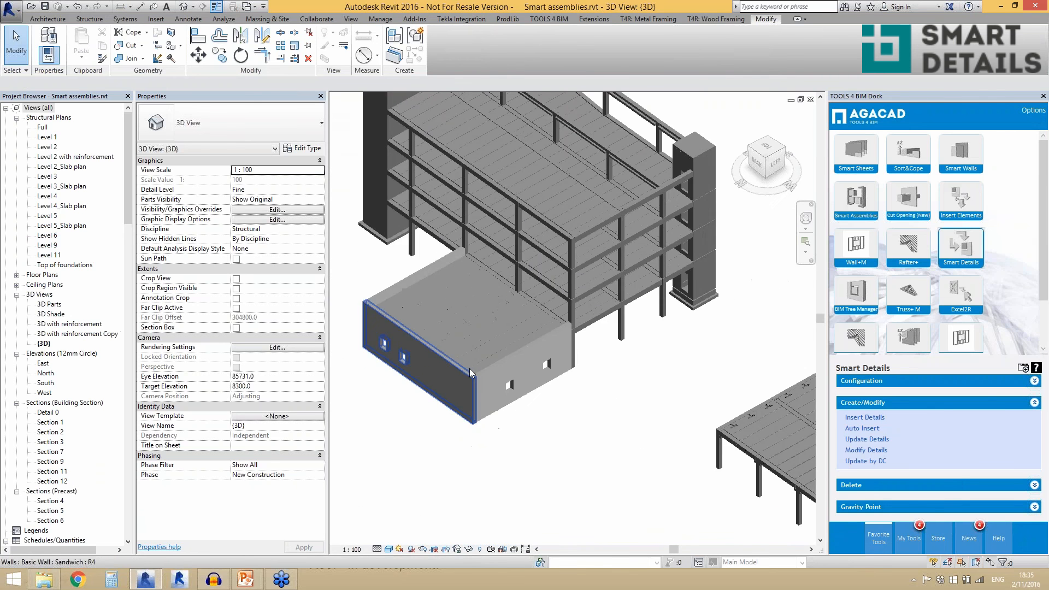
{"action": "middle_click_drag", "start_coordinate": [470, 369], "coordinate": [426, 402], "text": "shift"}
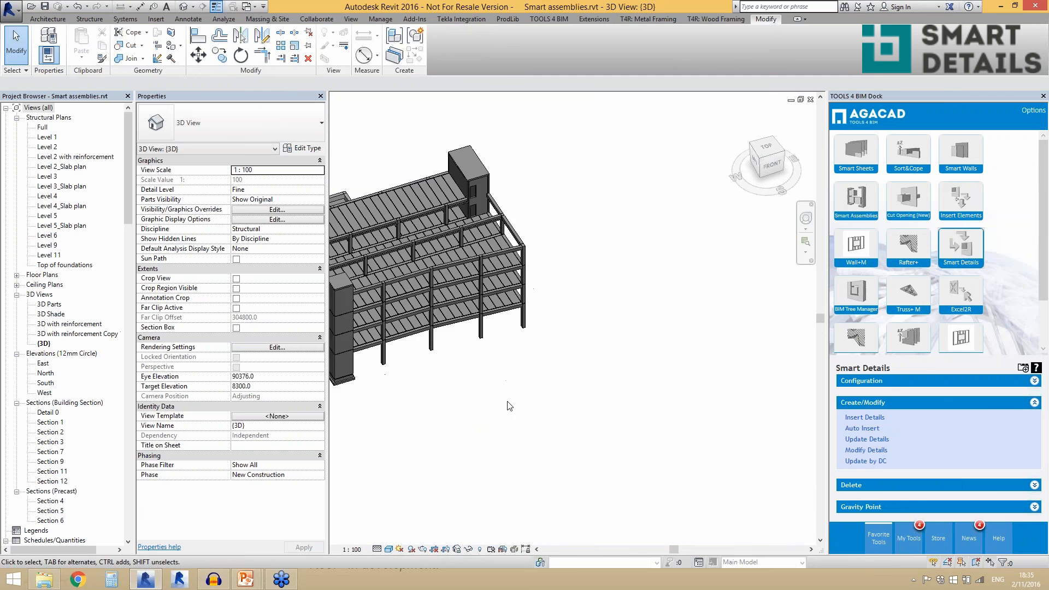
{"action": "scroll", "coordinate": [510, 406], "scroll_direction": "down", "scroll_amount": 3}
{"action": "scroll", "coordinate": [661, 293], "scroll_direction": "up", "scroll_amount": 5}
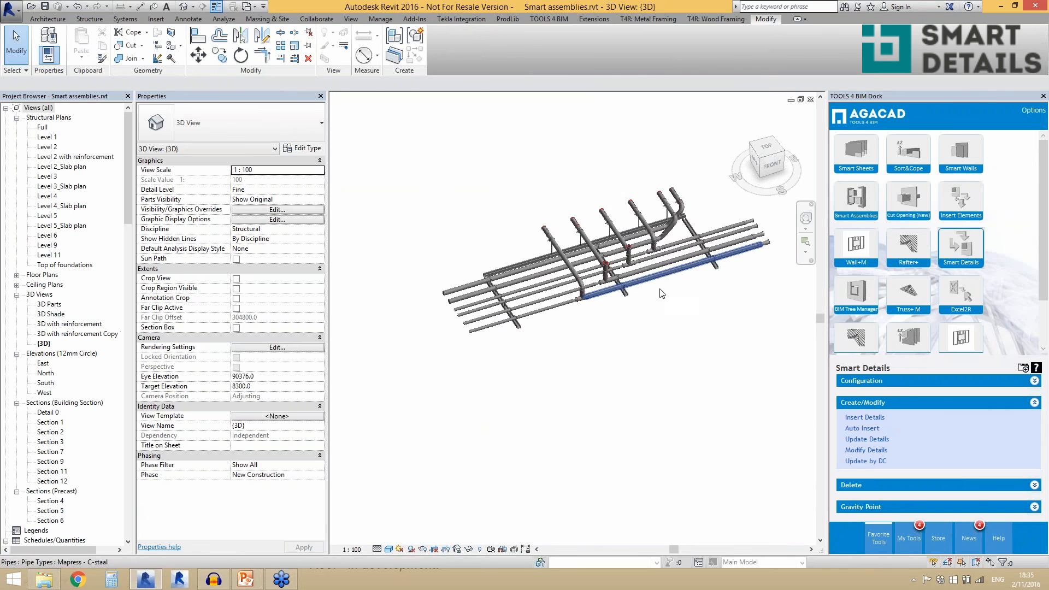
{"action": "middle_click_drag", "start_coordinate": [660, 307], "coordinate": [679, 306], "text": "shift"}
{"action": "scroll", "coordinate": [680, 314], "scroll_direction": "down", "scroll_amount": 2}
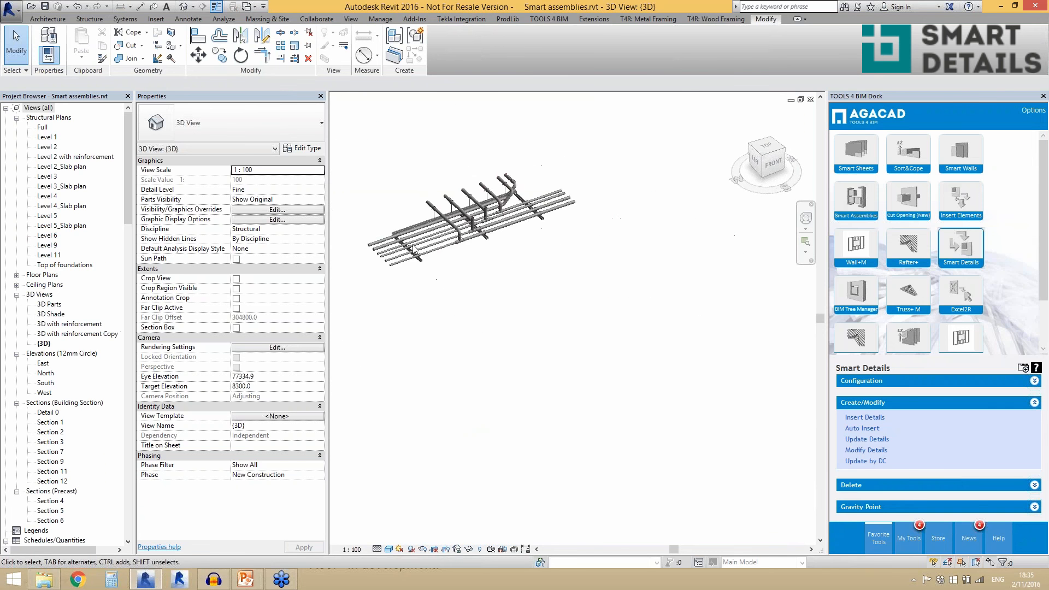
{"action": "scroll", "coordinate": [414, 249], "scroll_direction": "up", "scroll_amount": 5}
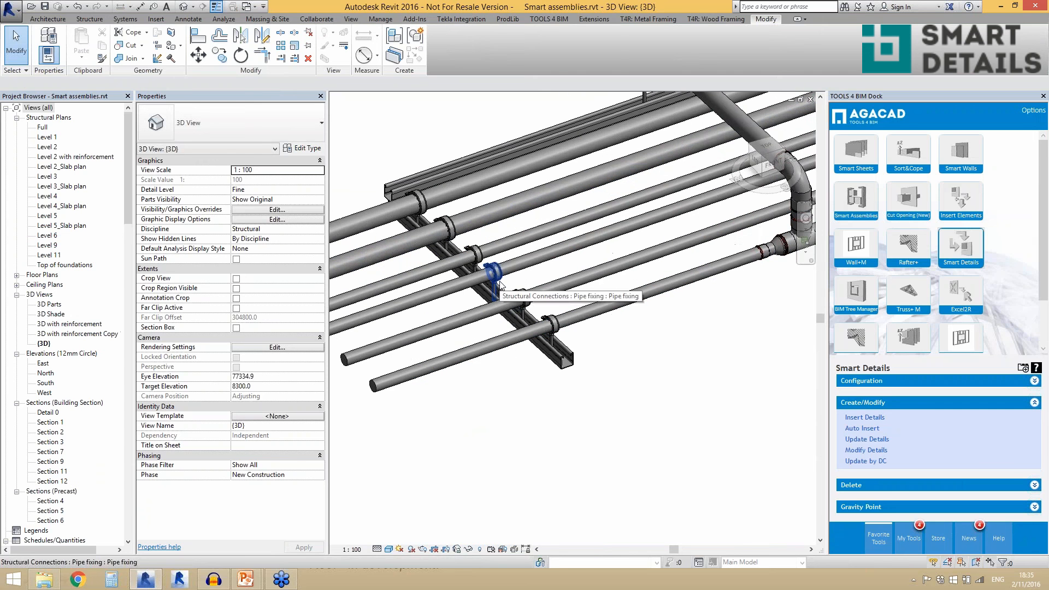
- Delete the Smart Details from the front pipe support cross beam and the long support beam above the pipes
{"action": "left_click", "coordinate": [499, 282]}
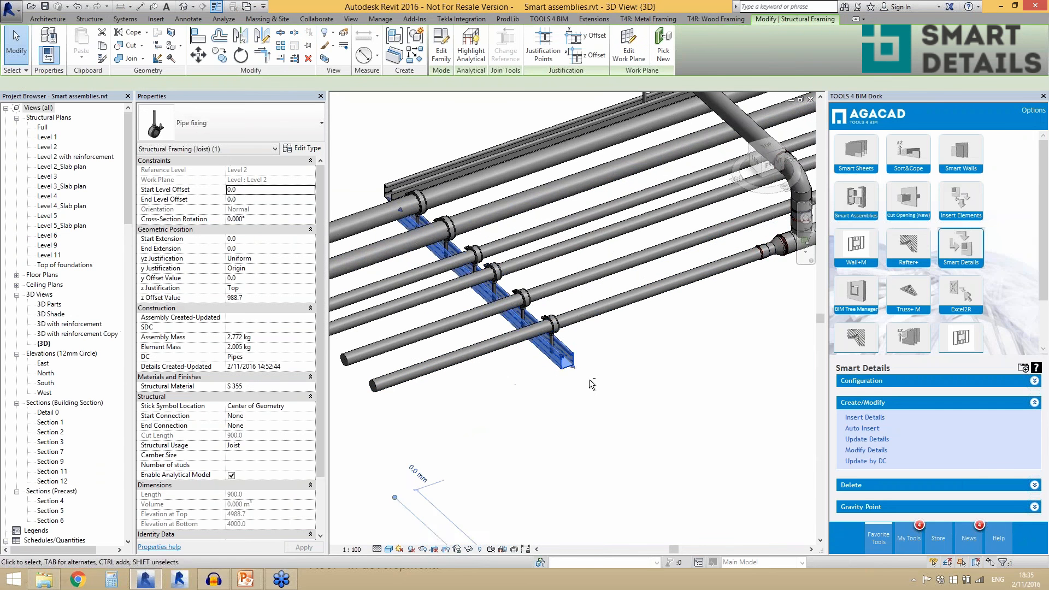
{"action": "scroll", "coordinate": [589, 379], "scroll_direction": "down", "scroll_amount": 4}
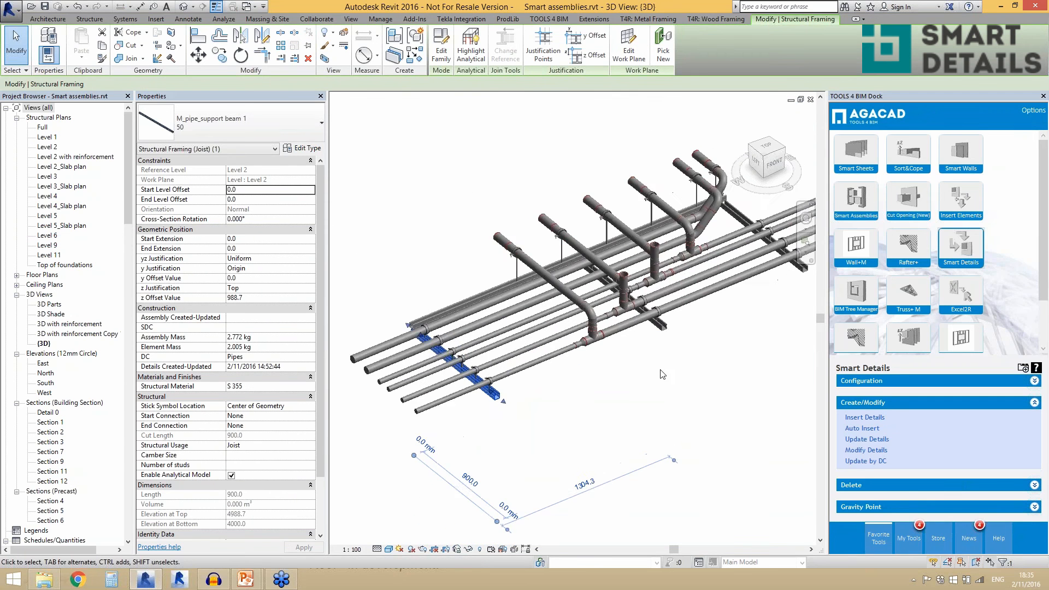
{"action": "scroll", "coordinate": [662, 374], "scroll_direction": "up", "scroll_amount": 2}
{"action": "left_click", "coordinate": [453, 283], "text": "ctrl"}
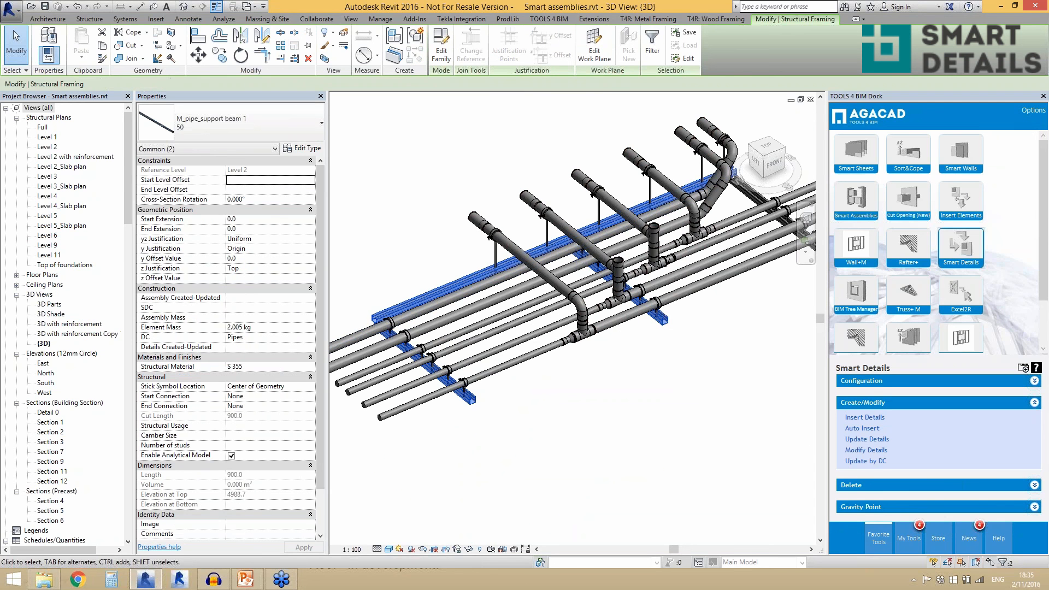
{"action": "left_click", "coordinate": [858, 485]}
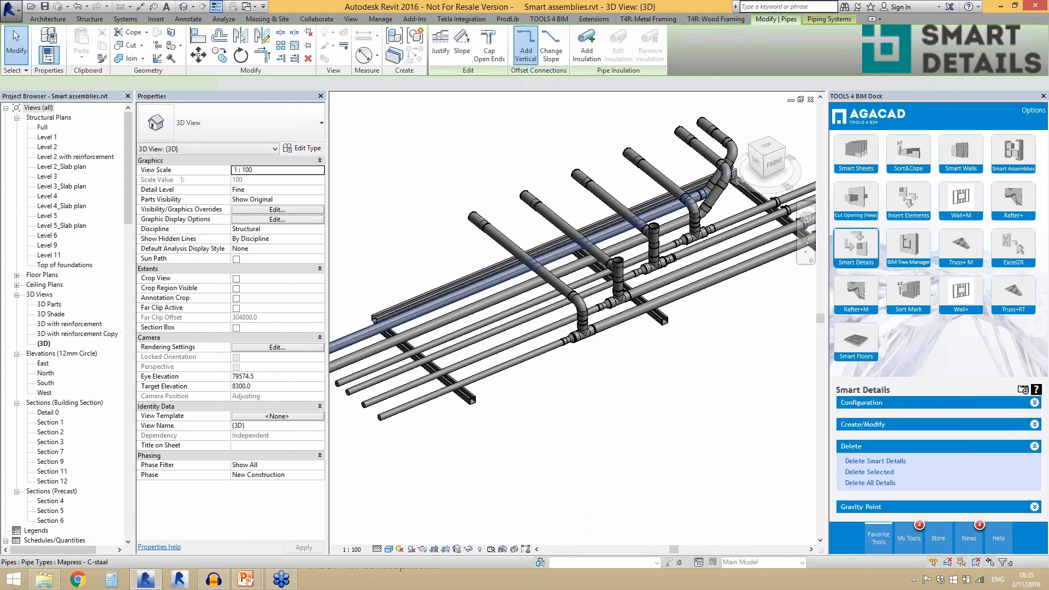
- Inspect the long support beam above the pipes from different angles, then clear the selection
{"action": "left_click", "coordinate": [430, 291]}
{"action": "middle_click_drag", "start_coordinate": [481, 356], "coordinate": [550, 309], "text": "shift"}
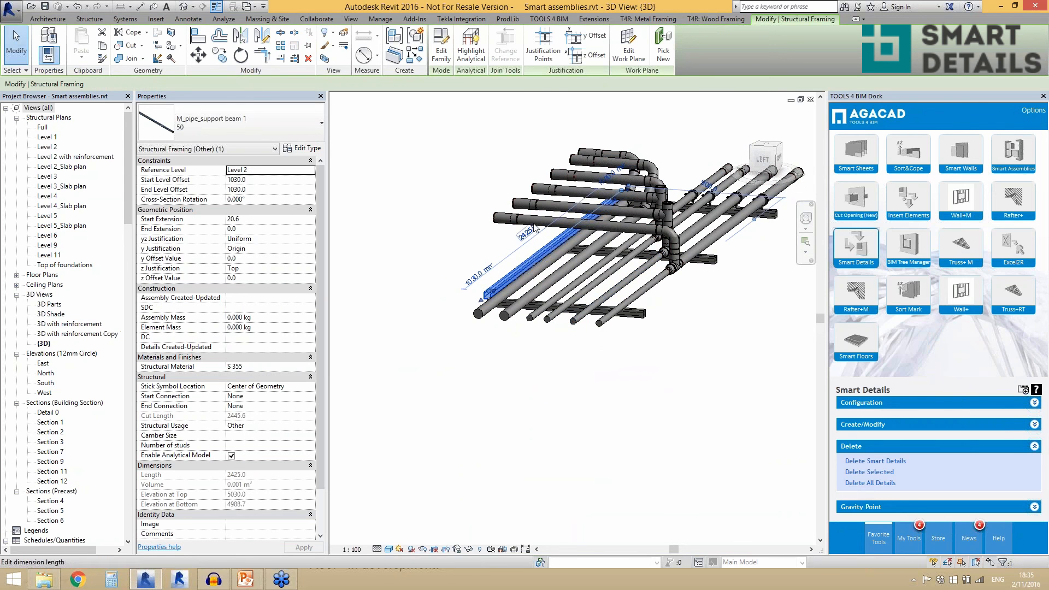
{"action": "middle_click_drag", "start_coordinate": [644, 321], "coordinate": [492, 389], "text": "shift"}
{"action": "left_click", "coordinate": [509, 399]}
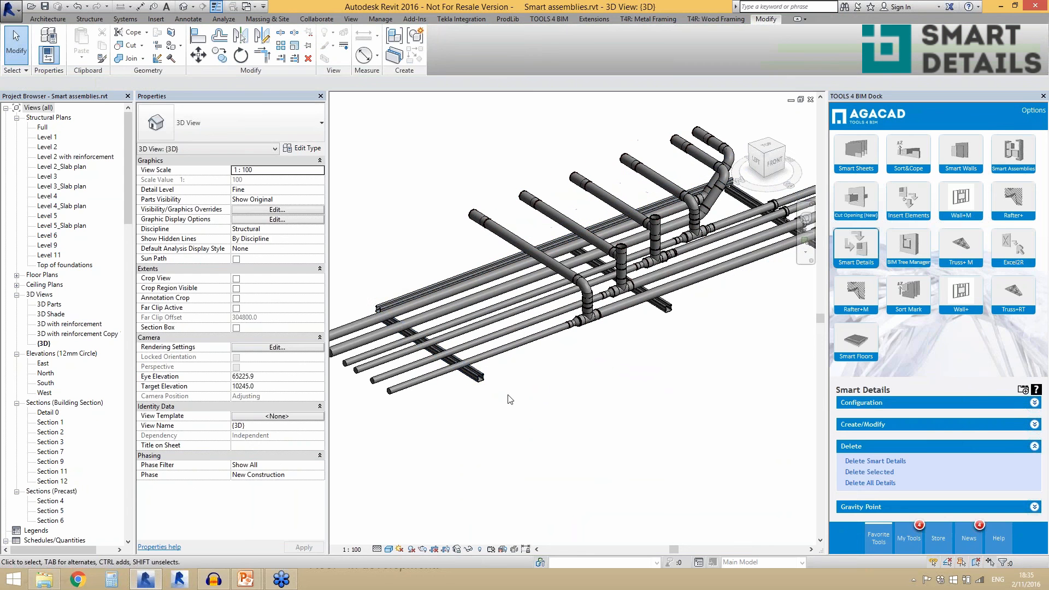
- Start inserting details into the front cross beam and the long support beam, choosing the Pipes configuration
{"action": "left_click", "coordinate": [480, 381]}
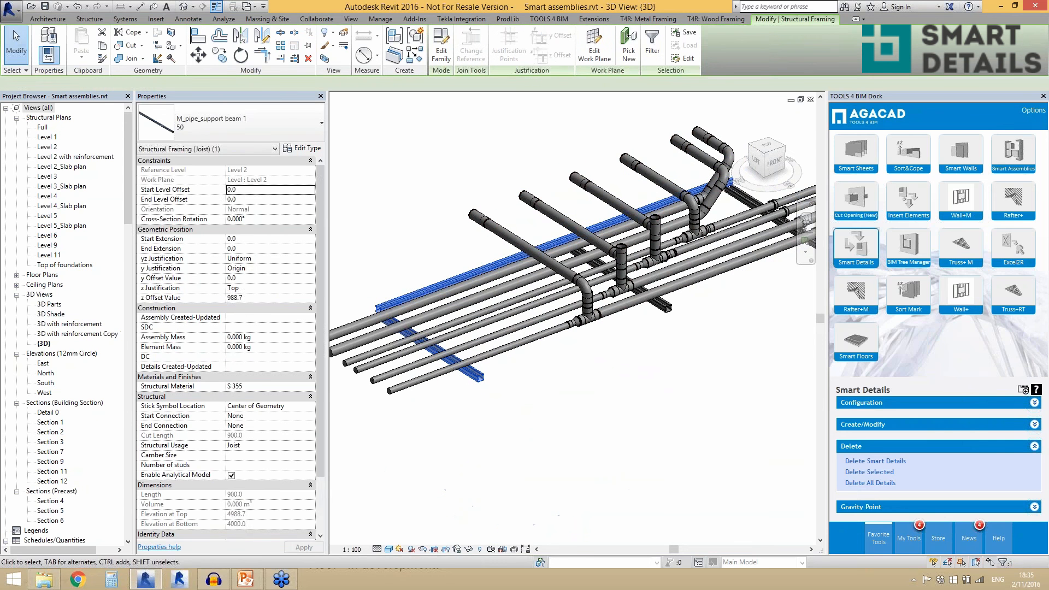
{"action": "left_click", "coordinate": [424, 288], "text": "ctrl"}
{"action": "middle_click_drag", "start_coordinate": [478, 401], "coordinate": [478, 429], "text": "shift"}
{"action": "scroll", "coordinate": [449, 435], "scroll_direction": "up", "scroll_amount": 2}
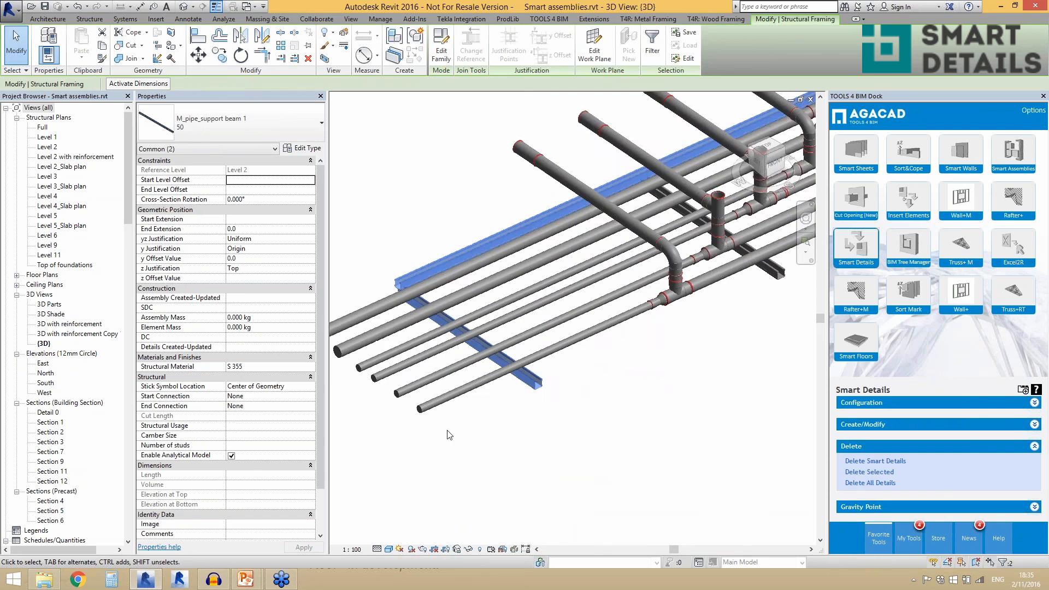
{"action": "left_click", "coordinate": [847, 424]}
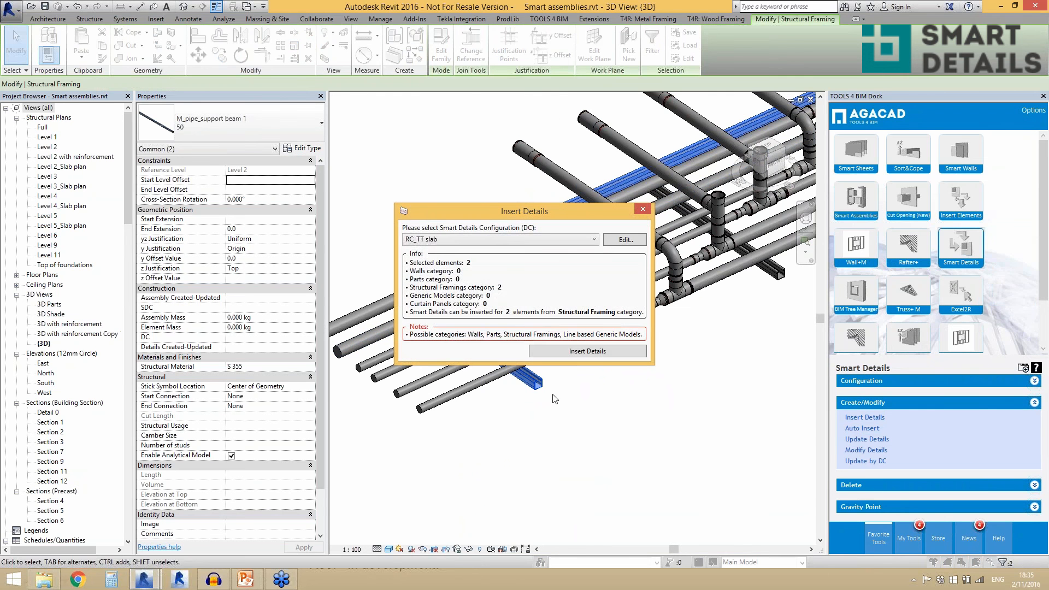
{"action": "left_click", "coordinate": [497, 239]}
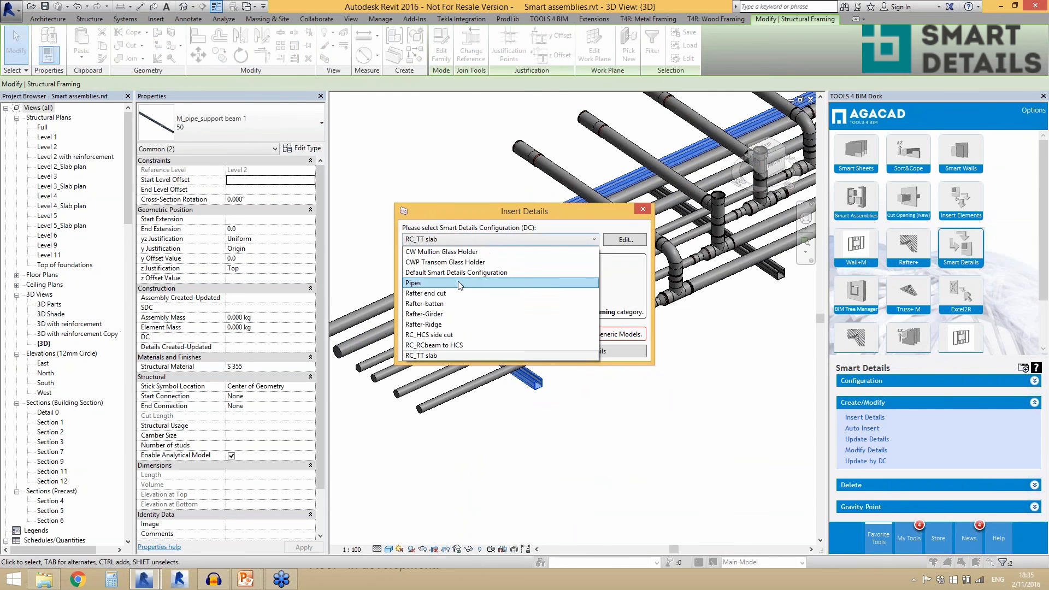
{"action": "left_click", "coordinate": [459, 283]}
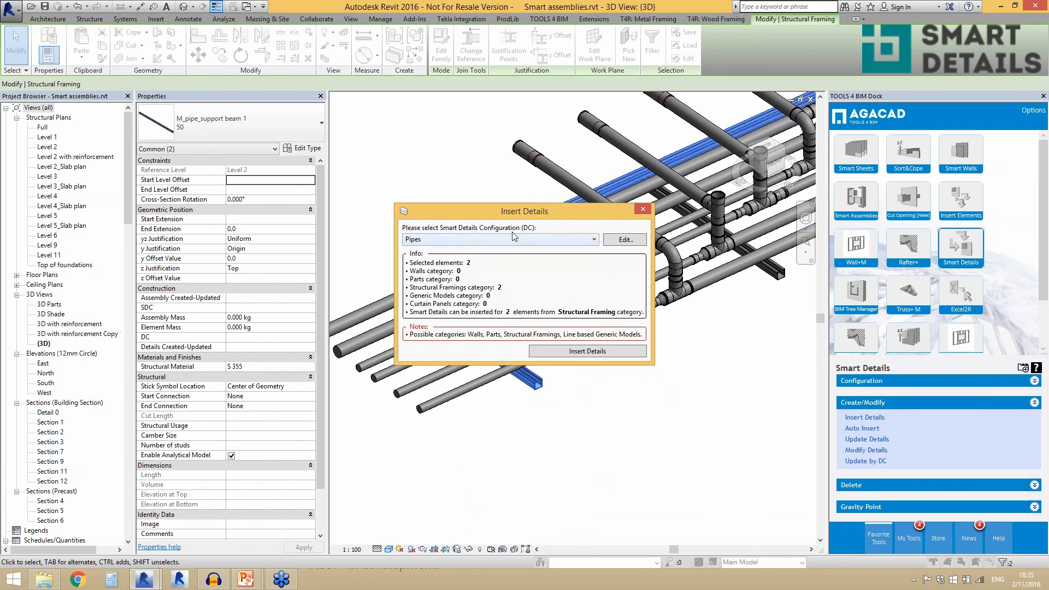
- Review the Pipes configuration's pipe fixing and layout correction settings, including the connection categories, and close it without changes
{"action": "left_click", "coordinate": [616, 243]}
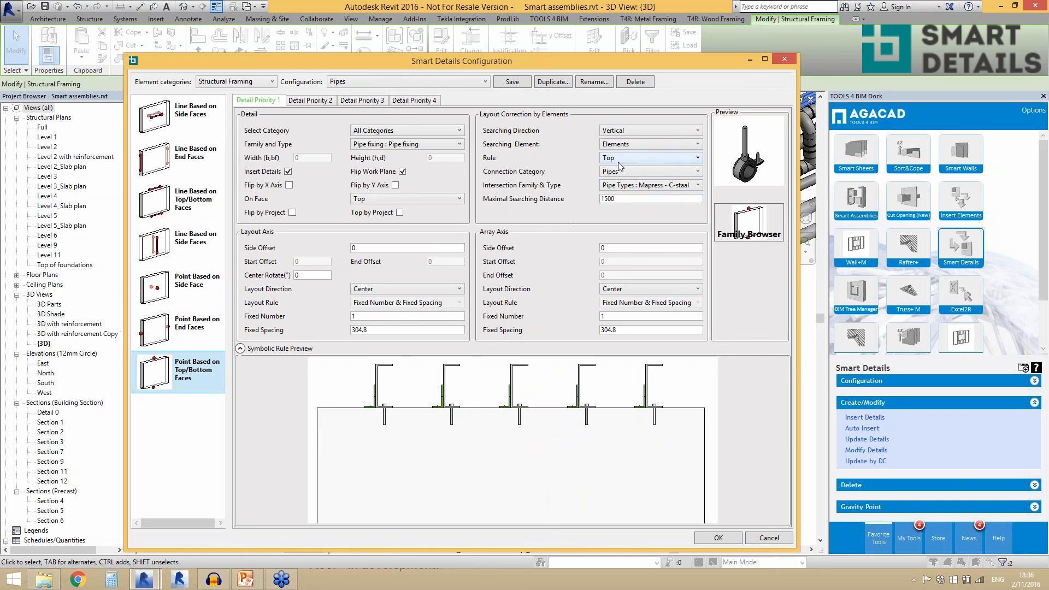
{"action": "left_click", "coordinate": [622, 177]}
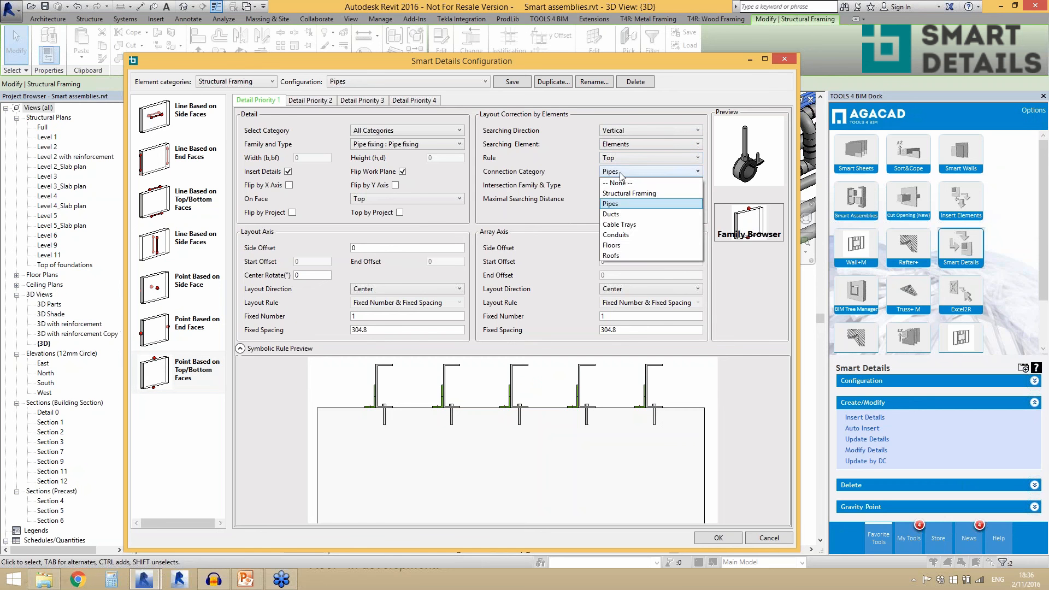
{"action": "left_click", "coordinate": [612, 203]}
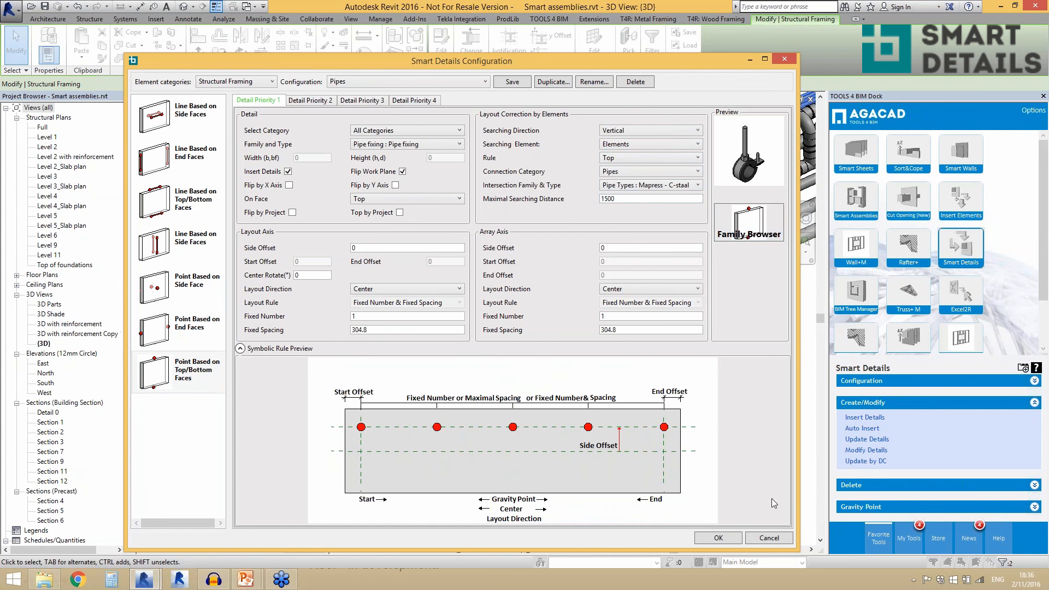
{"action": "left_click", "coordinate": [766, 539]}
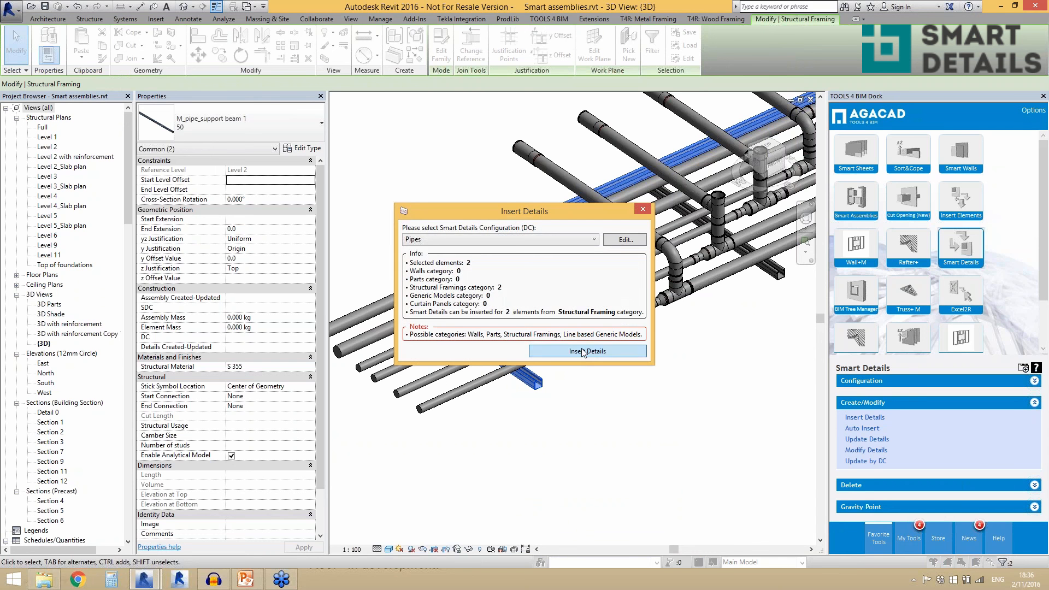
- Insert the Pipes details into both support beams and check the properties of the fixing nearest the cross beam's free end
{"action": "left_click", "coordinate": [581, 348]}
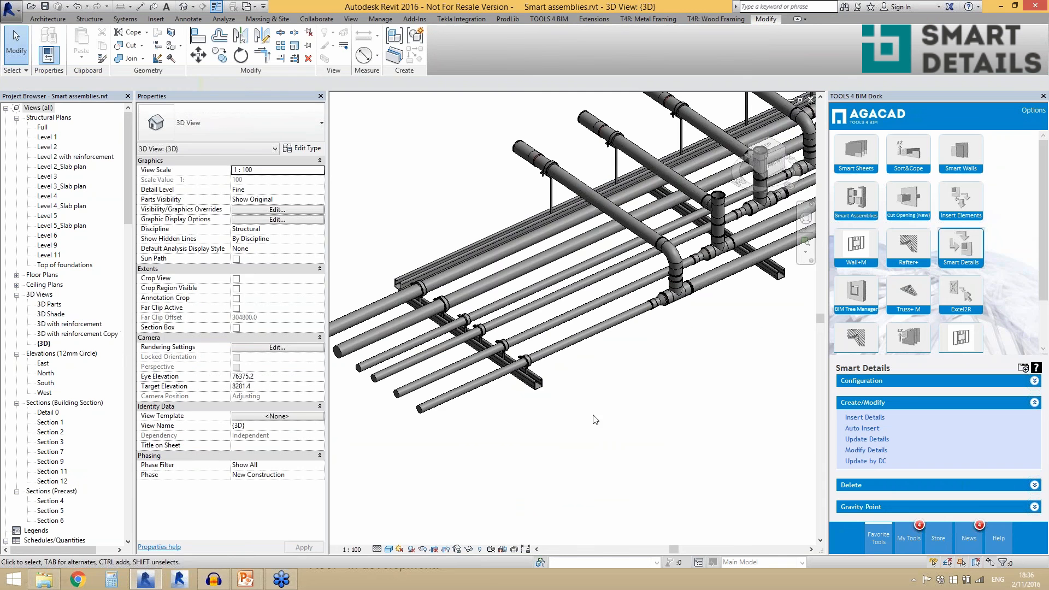
{"action": "scroll", "coordinate": [624, 385], "scroll_direction": "up", "scroll_amount": 5}
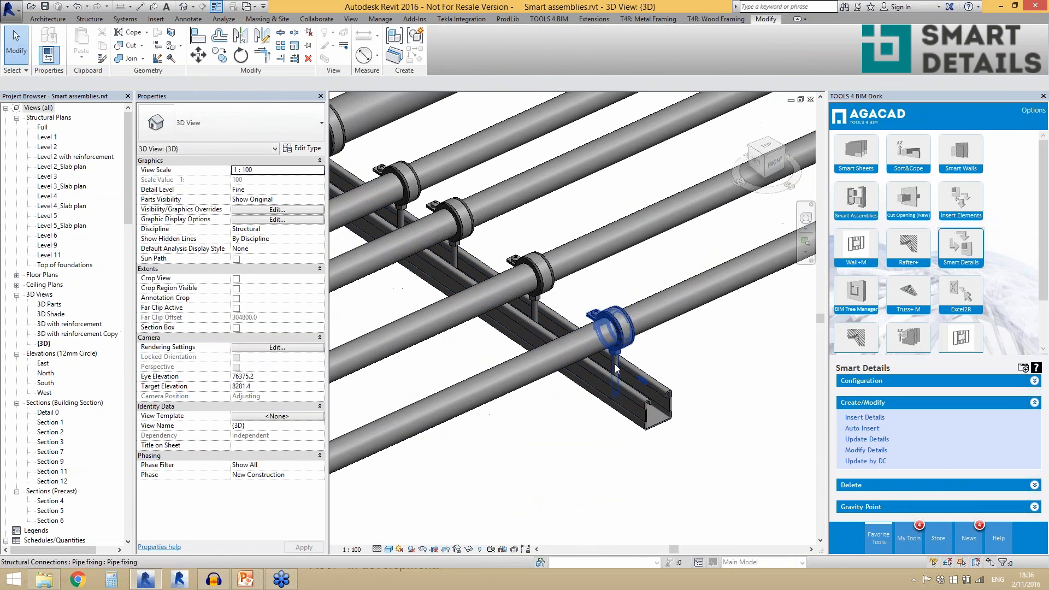
{"action": "left_click", "coordinate": [616, 368]}
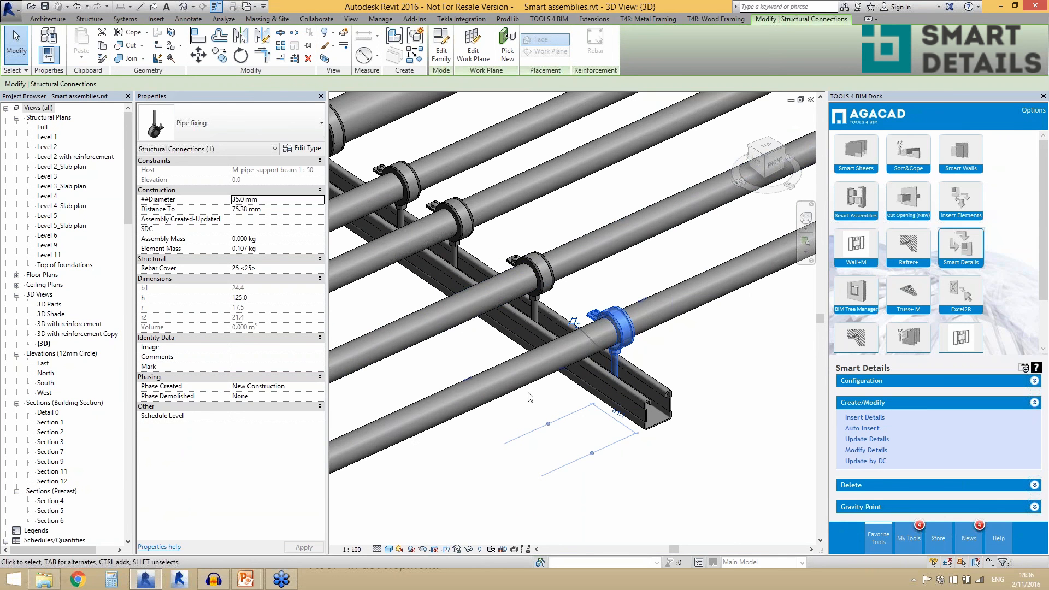
{"action": "scroll", "coordinate": [530, 397], "scroll_direction": "down", "scroll_amount": 2}
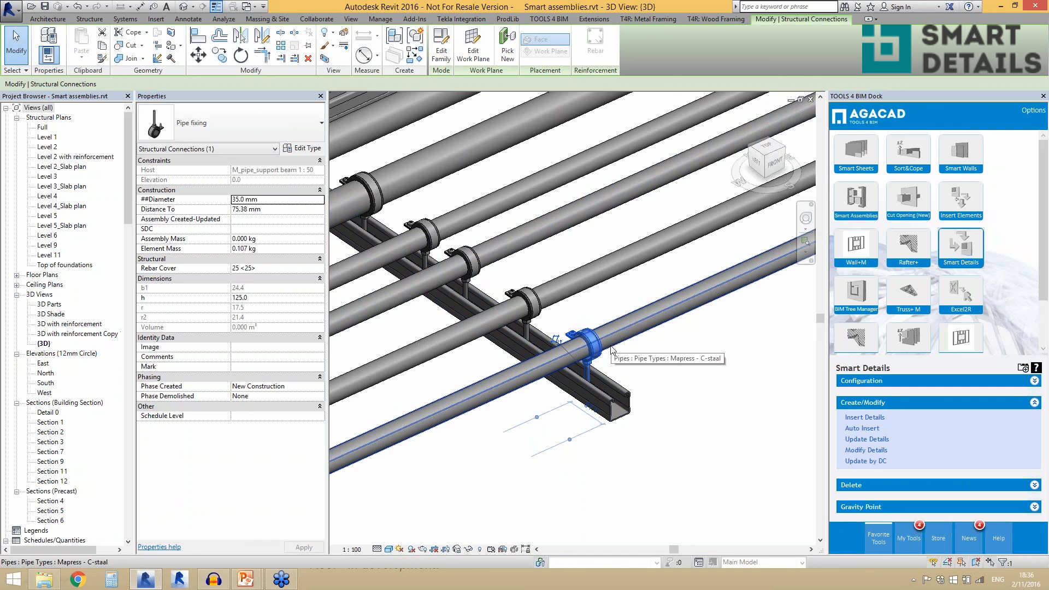
{"action": "scroll", "coordinate": [638, 418], "scroll_direction": "down", "scroll_amount": 2}
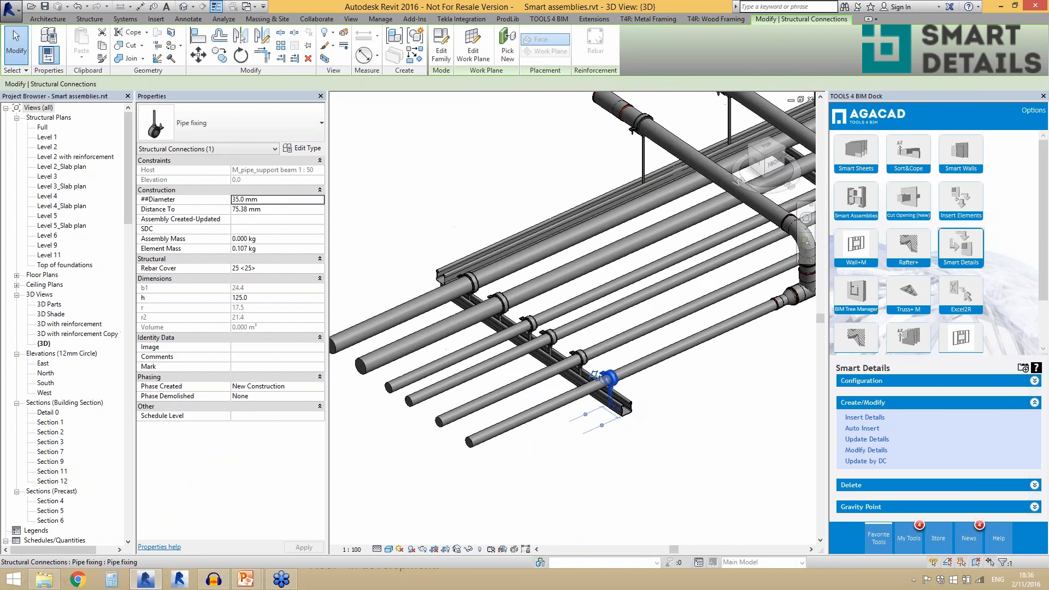
{"action": "scroll", "coordinate": [579, 355], "scroll_direction": "up", "scroll_amount": 2}
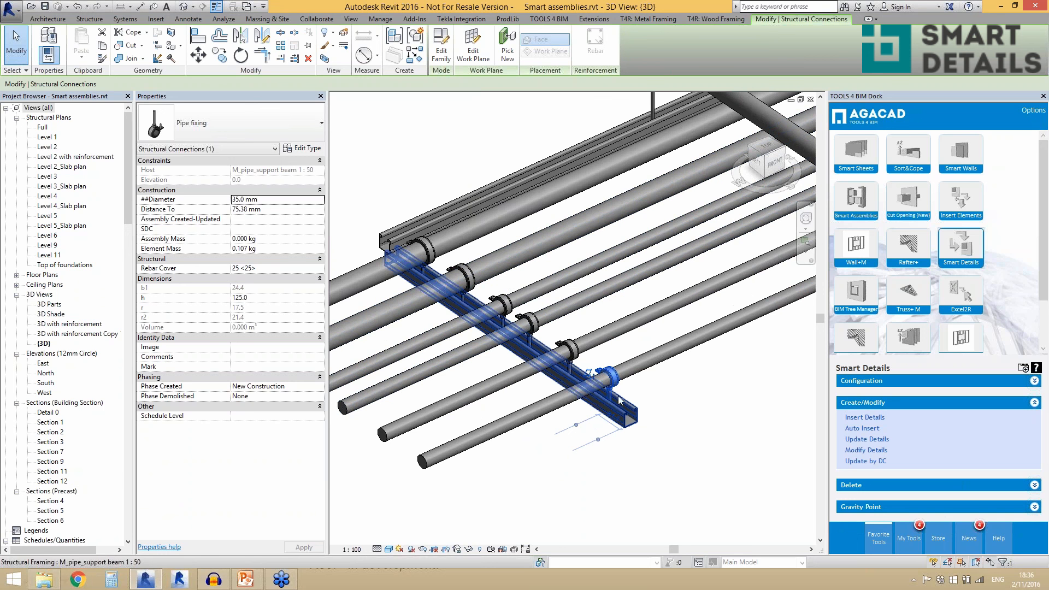
- Compare the diameter properties of the larger pipe fixings on the front cross beam with their pipe, then clear the selection
{"action": "left_click_drag", "start_coordinate": [616, 402], "coordinate": [464, 279]}
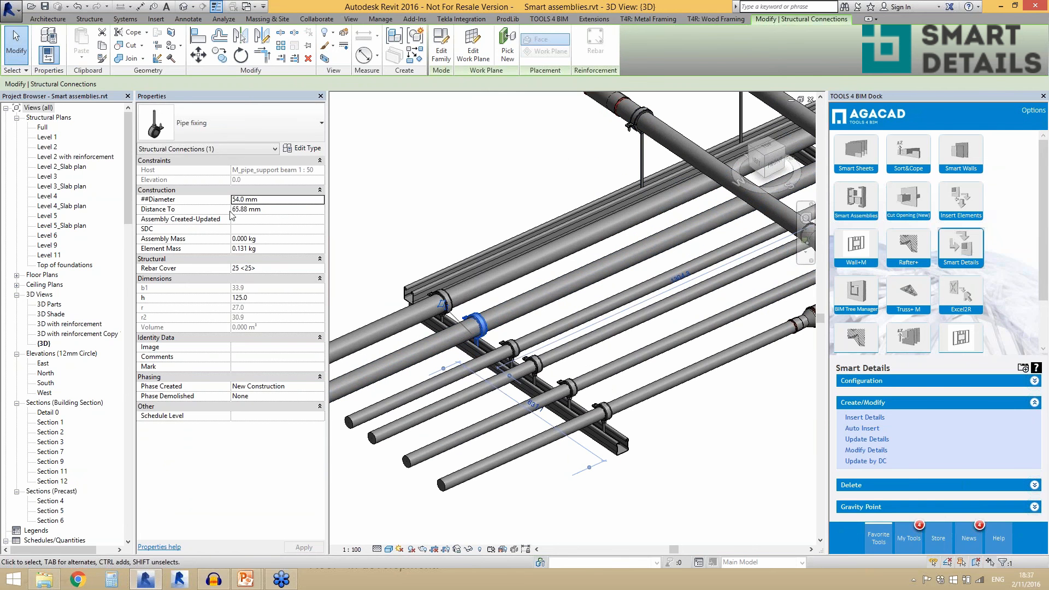
{"action": "scroll", "coordinate": [487, 374], "scroll_direction": "up", "scroll_amount": 2}
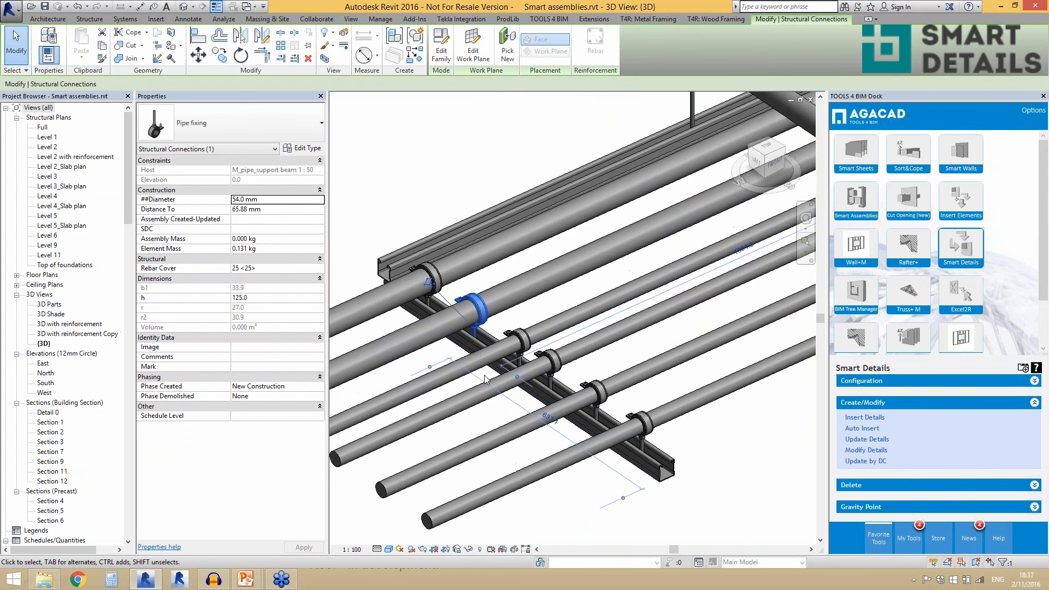
{"action": "left_click", "coordinate": [348, 317]}
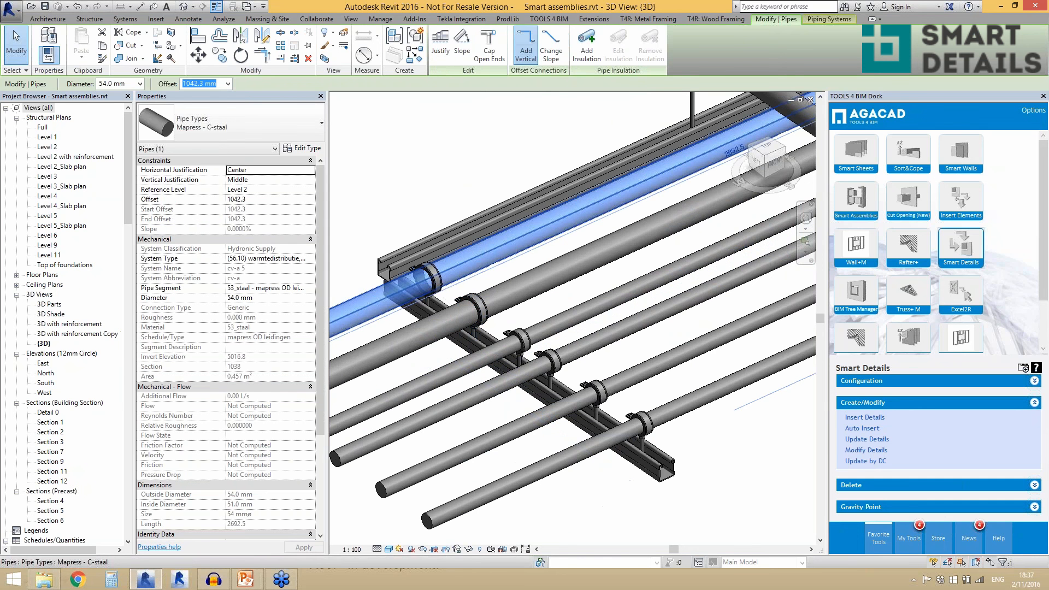
{"action": "left_click", "coordinate": [422, 276]}
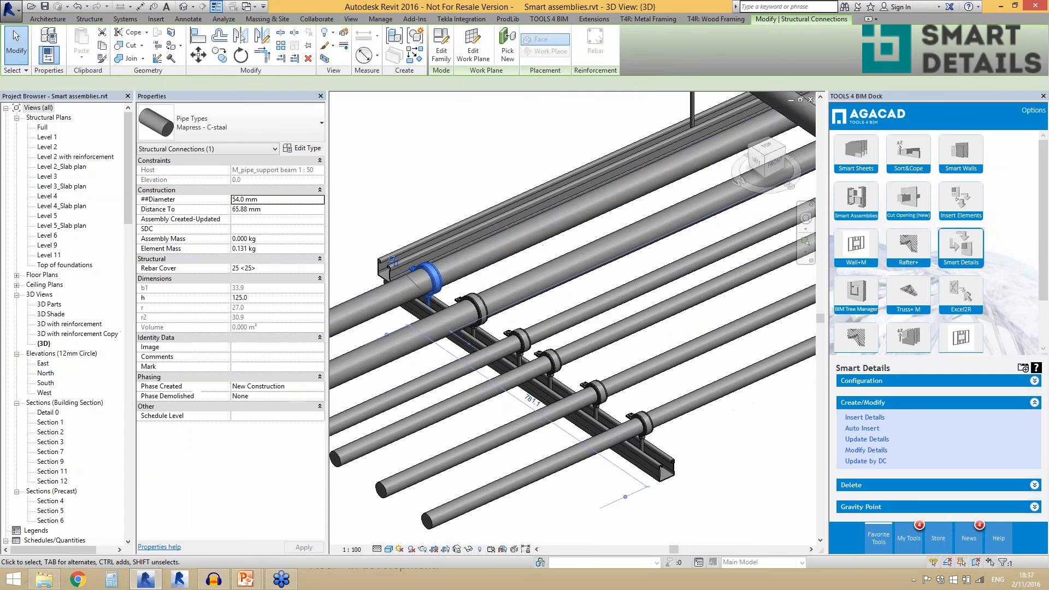
{"action": "scroll", "coordinate": [427, 178], "scroll_direction": "down", "scroll_amount": 3}
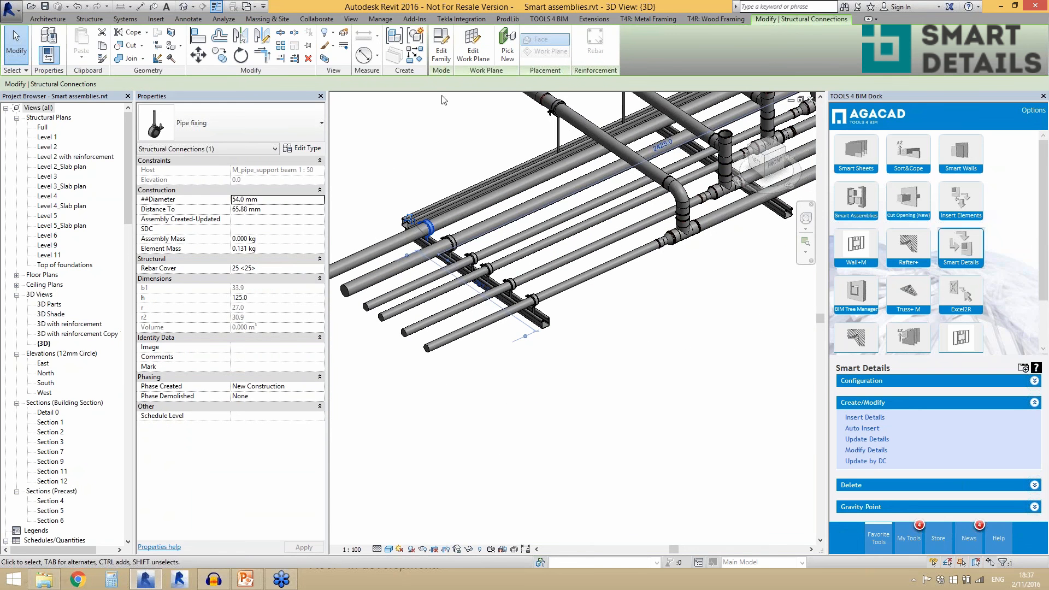
{"action": "scroll", "coordinate": [442, 229], "scroll_direction": "up", "scroll_amount": 2}
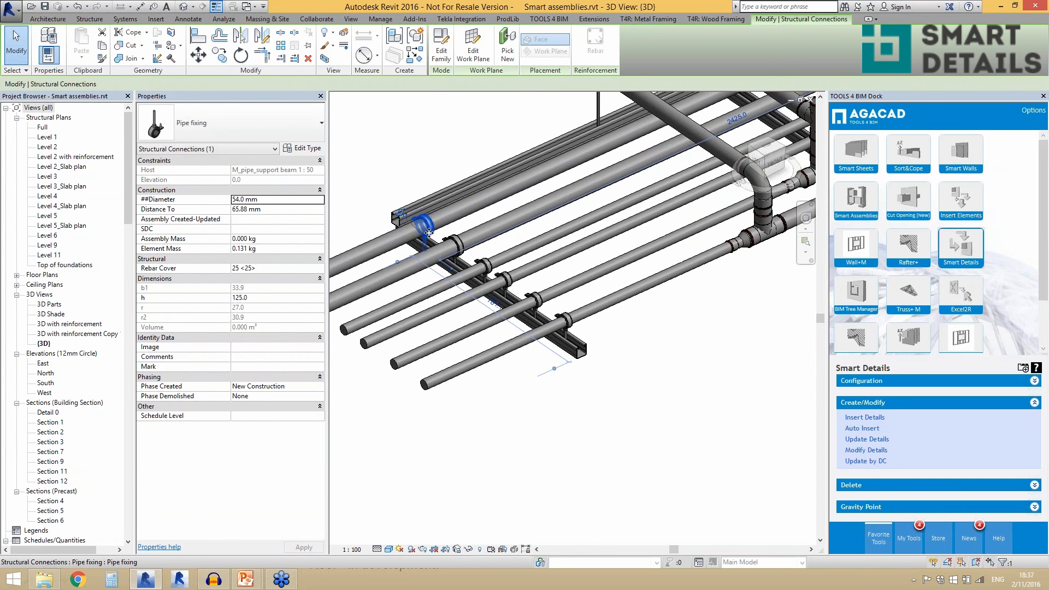
{"action": "left_click", "coordinate": [408, 165]}
- Insert details into the middle cross beam using the Pipes configuration
{"action": "scroll", "coordinate": [674, 376], "scroll_direction": "down", "scroll_amount": 4}
{"action": "scroll", "coordinate": [549, 309], "scroll_direction": "down", "scroll_amount": 2}
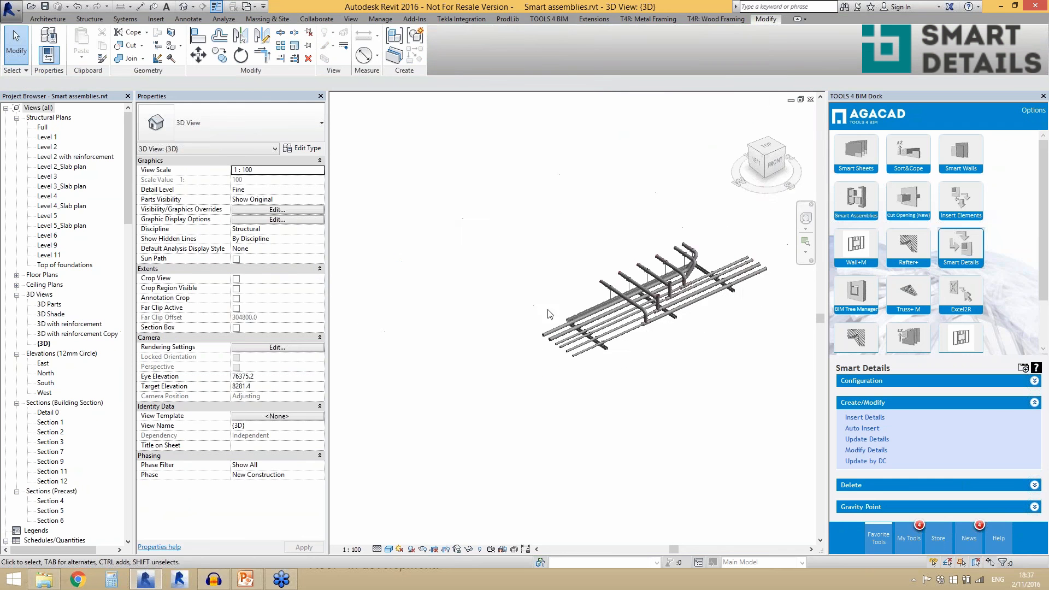
{"action": "scroll", "coordinate": [692, 328], "scroll_direction": "up", "scroll_amount": 2}
{"action": "scroll", "coordinate": [693, 331], "scroll_direction": "up", "scroll_amount": 2}
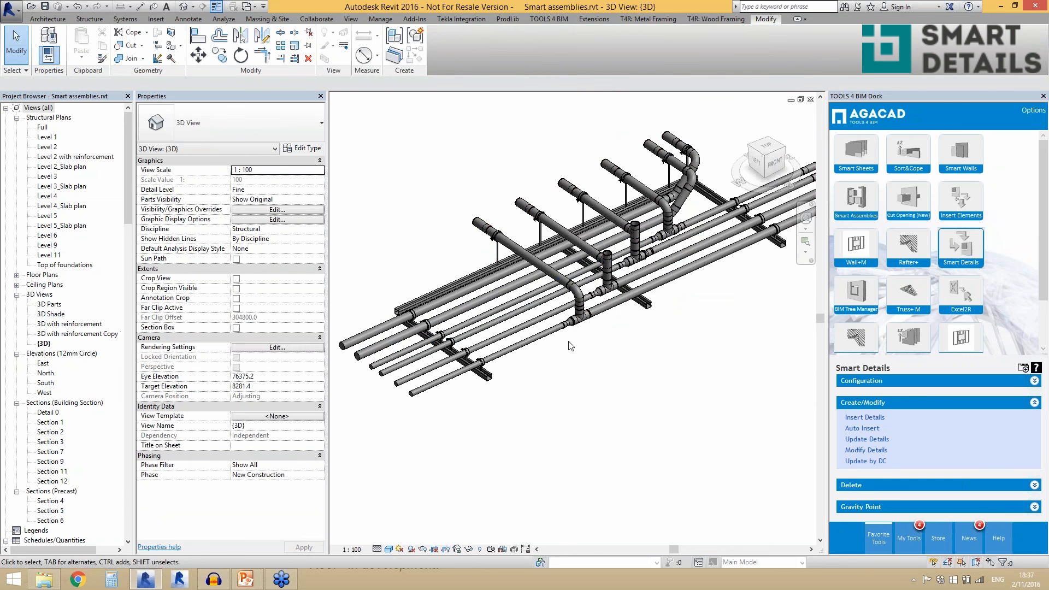
{"action": "scroll", "coordinate": [488, 370], "scroll_direction": "up", "scroll_amount": 2}
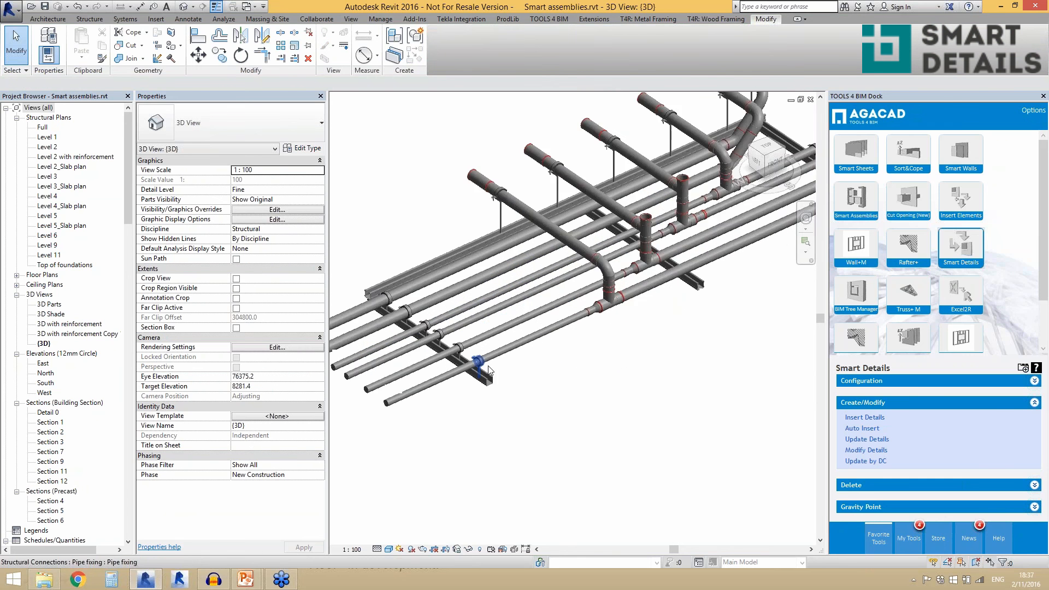
{"action": "scroll", "coordinate": [488, 370], "scroll_direction": "down", "scroll_amount": 3}
{"action": "left_click", "coordinate": [635, 304]}
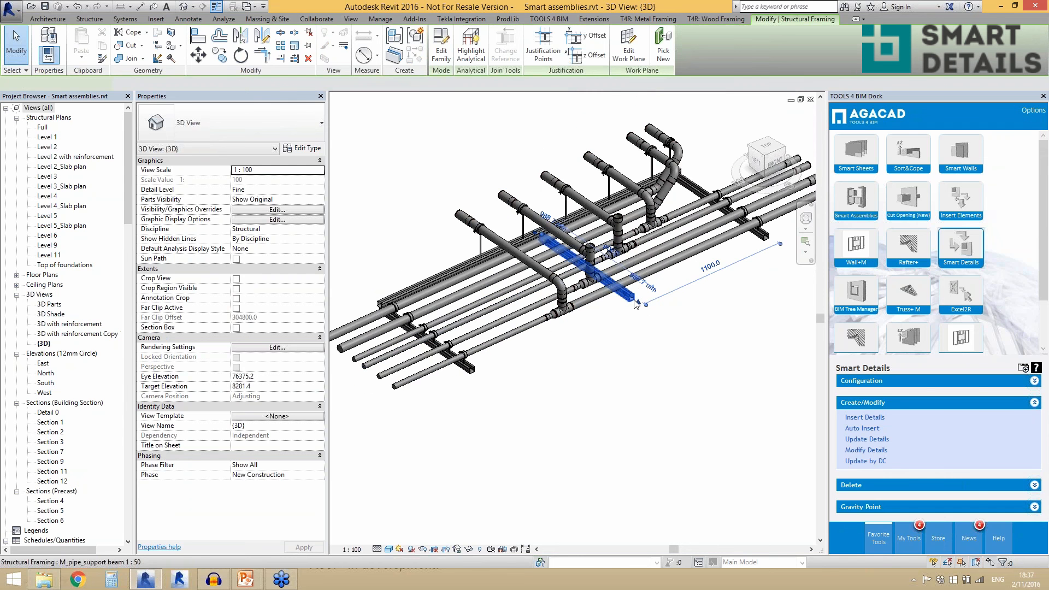
{"action": "middle_click_drag", "start_coordinate": [635, 304], "coordinate": [655, 307], "text": "shift"}
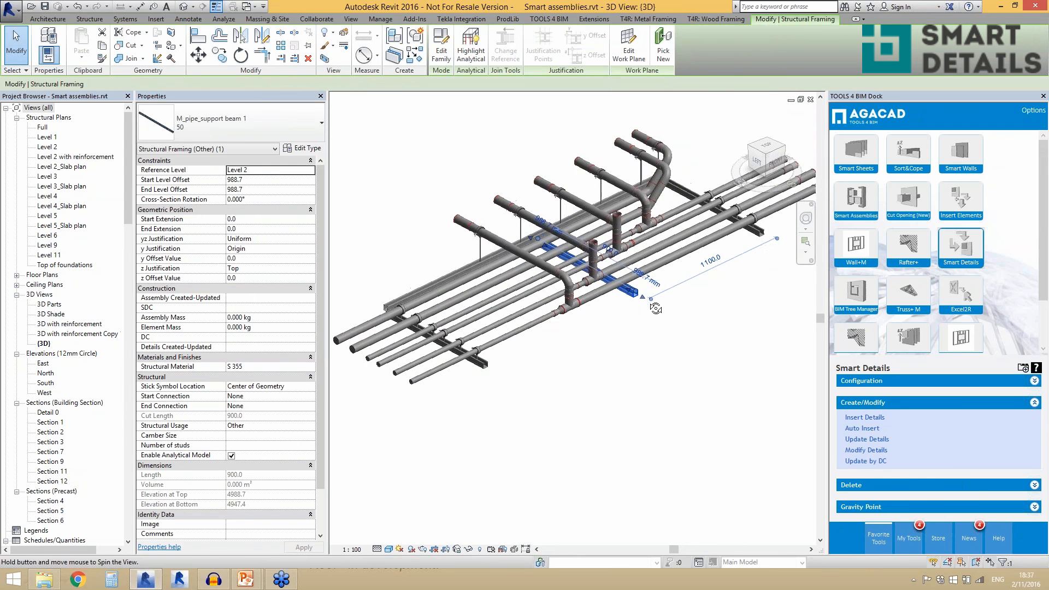
{"action": "left_click", "coordinate": [847, 418]}
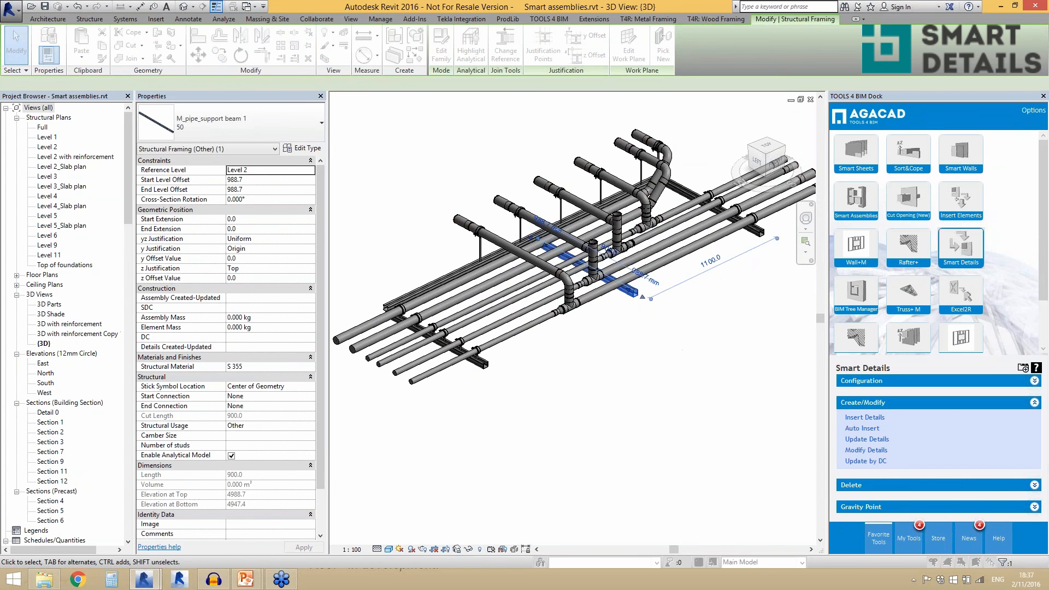
{"action": "left_click", "coordinate": [598, 352]}
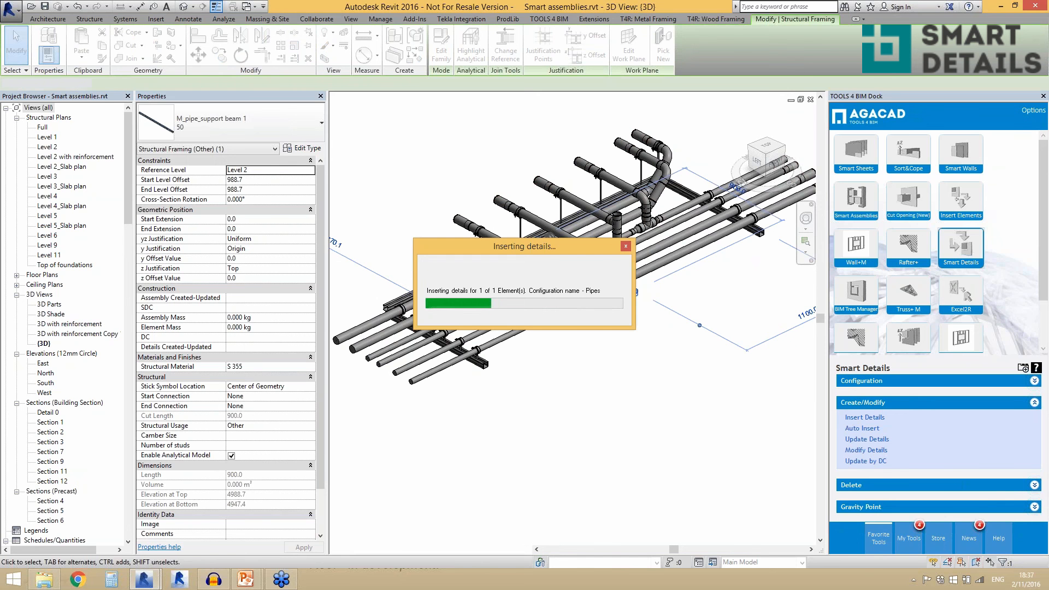
- Check the properties of the new pipe fixings on the middle cross beam, then clear the selection
{"action": "scroll", "coordinate": [618, 280], "scroll_direction": "up", "scroll_amount": 5}
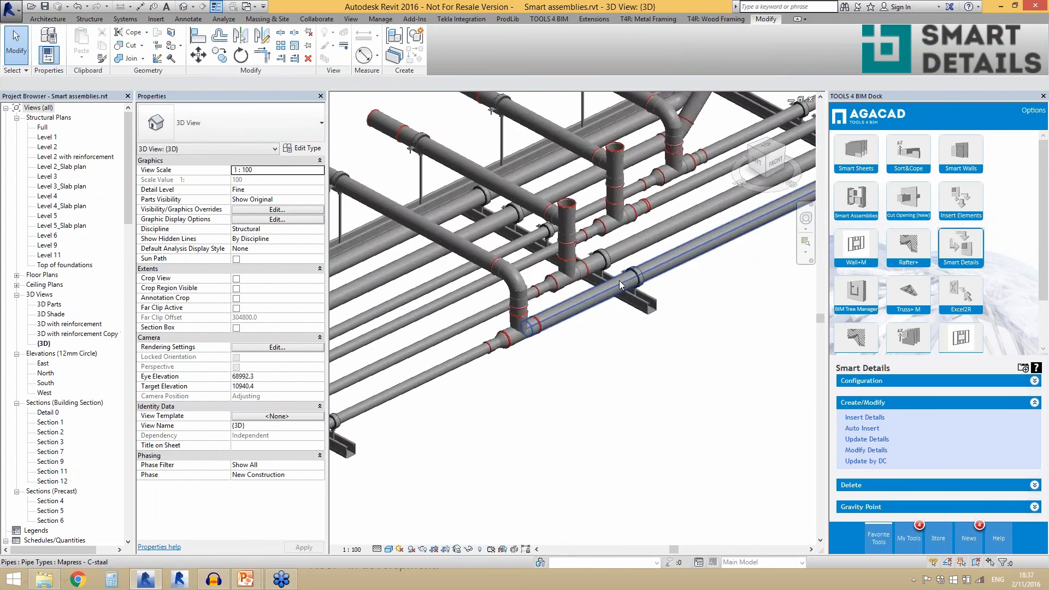
{"action": "left_click", "coordinate": [604, 267]}
{"action": "middle_click_drag", "start_coordinate": [603, 268], "coordinate": [678, 281], "text": "shift"}
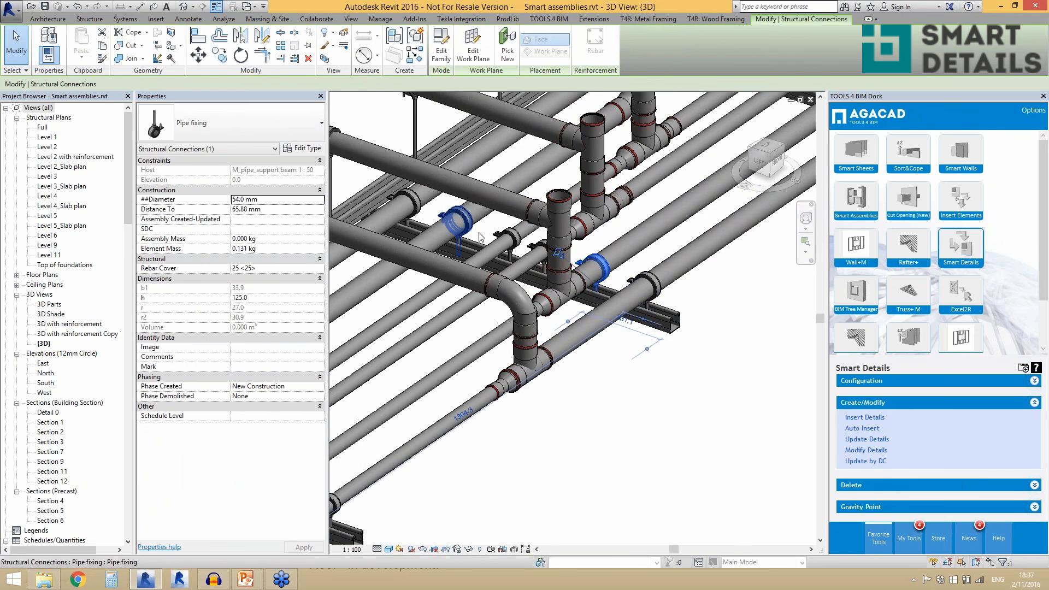
{"action": "scroll", "coordinate": [473, 230], "scroll_direction": "down", "scroll_amount": 3}
{"action": "middle_click_drag", "start_coordinate": [592, 317], "coordinate": [588, 307], "text": "shift"}
{"action": "left_click", "coordinate": [643, 275]}
- Switch from the Smart assemblies model to the VB 3D view of the metal curtain walls project
{"action": "scroll", "coordinate": [644, 274], "scroll_direction": "down", "scroll_amount": 4}
{"action": "scroll", "coordinate": [646, 278], "scroll_direction": "down", "scroll_amount": 2}
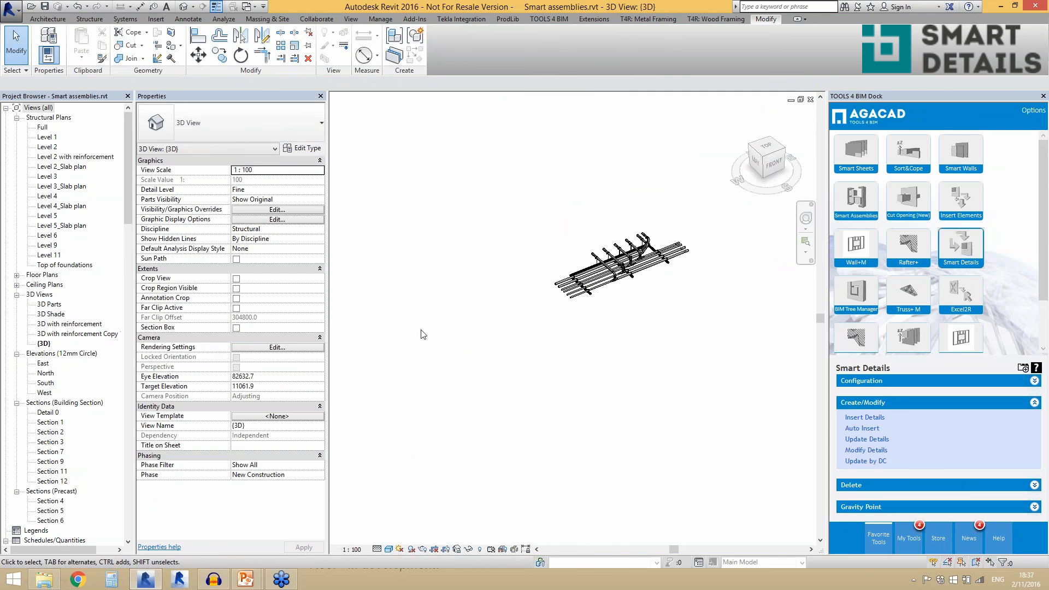
{"action": "scroll", "coordinate": [643, 280], "scroll_direction": "down", "scroll_amount": 5}
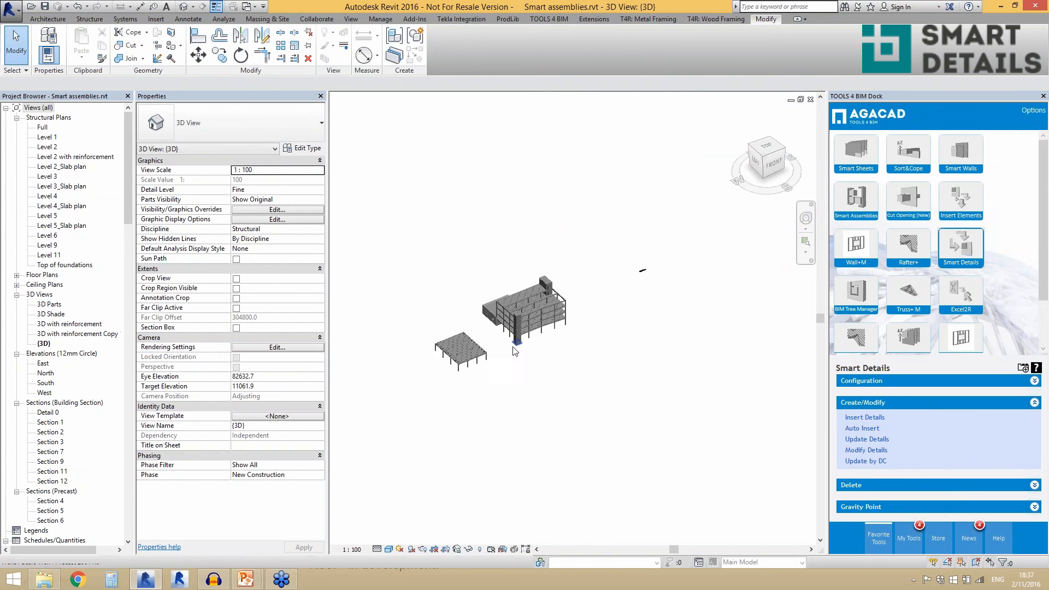
{"action": "scroll", "coordinate": [524, 344], "scroll_direction": "up", "scroll_amount": 3}
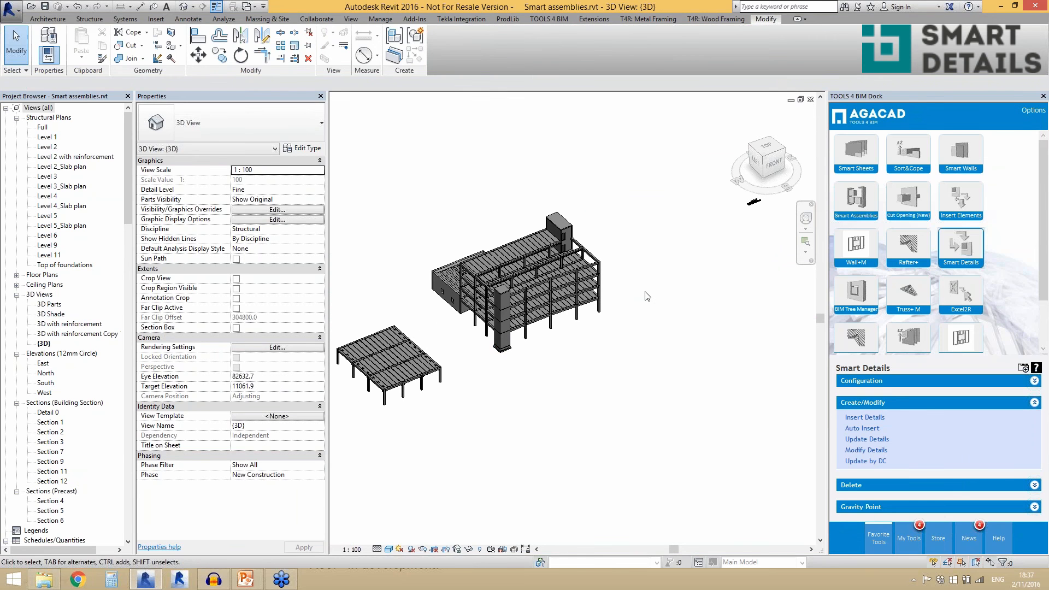
{"action": "key", "text": "ctrl+Tab"}
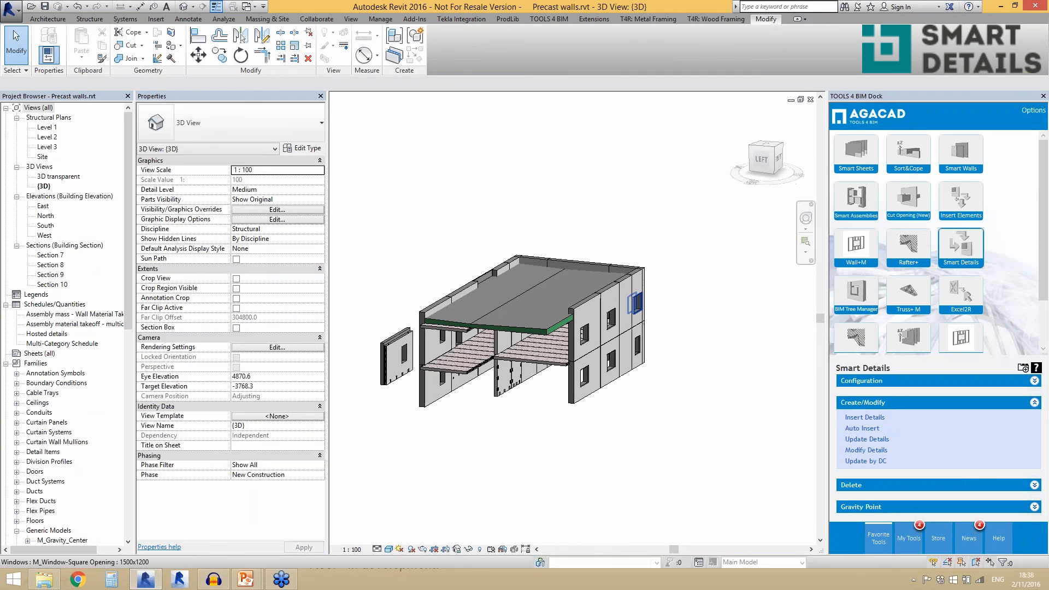
{"action": "key", "text": "ctrl+Tab"}
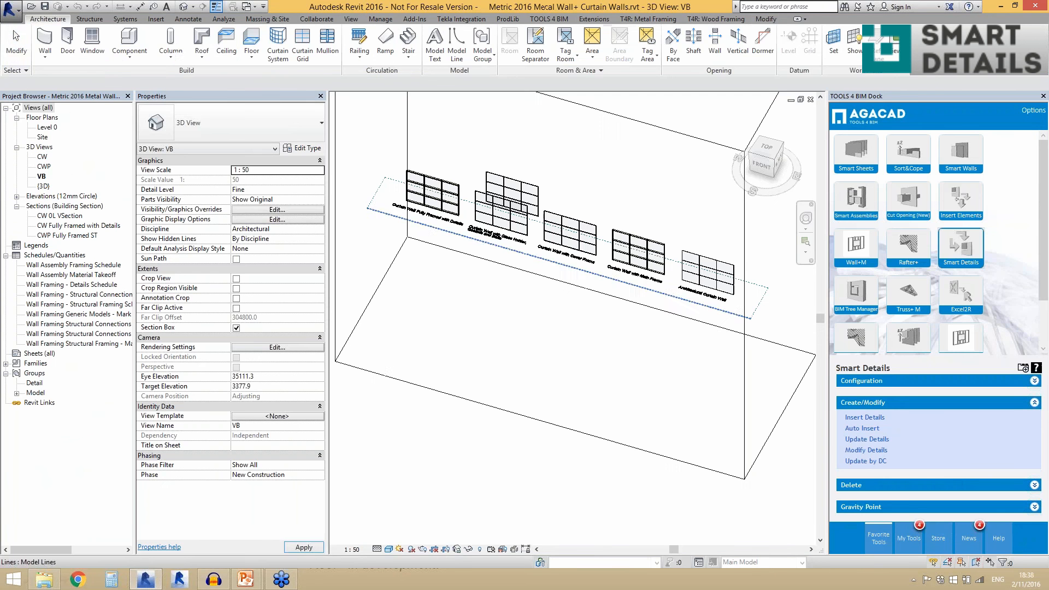
- Examine the row of curtain wall samples and the upper corner of the fully framed wall with details
{"action": "middle_click_drag", "start_coordinate": [563, 321], "coordinate": [681, 308], "text": "shift"}
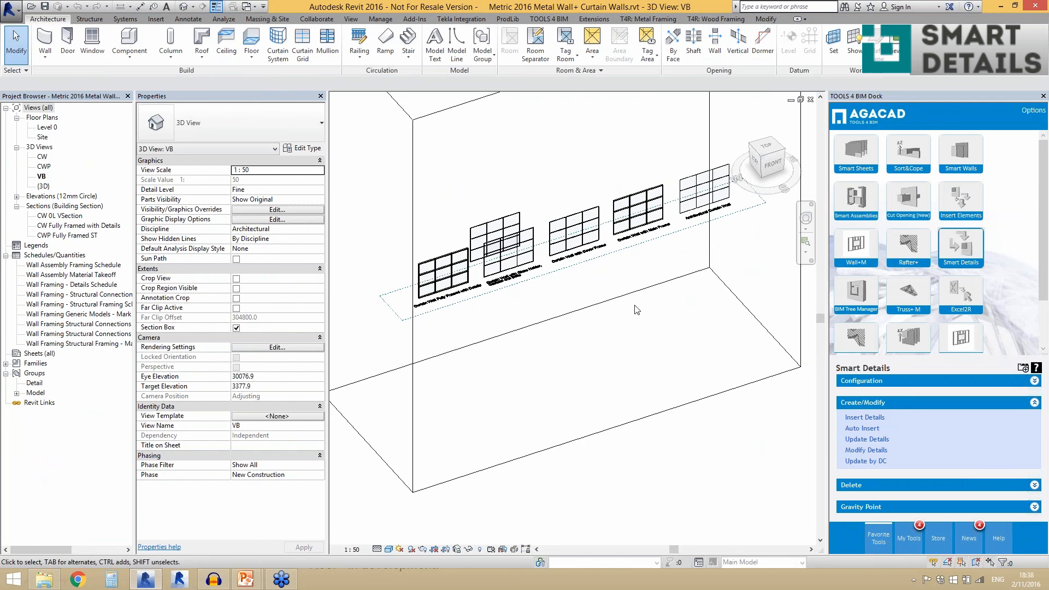
{"action": "scroll", "coordinate": [703, 189], "scroll_direction": "up", "scroll_amount": 6}
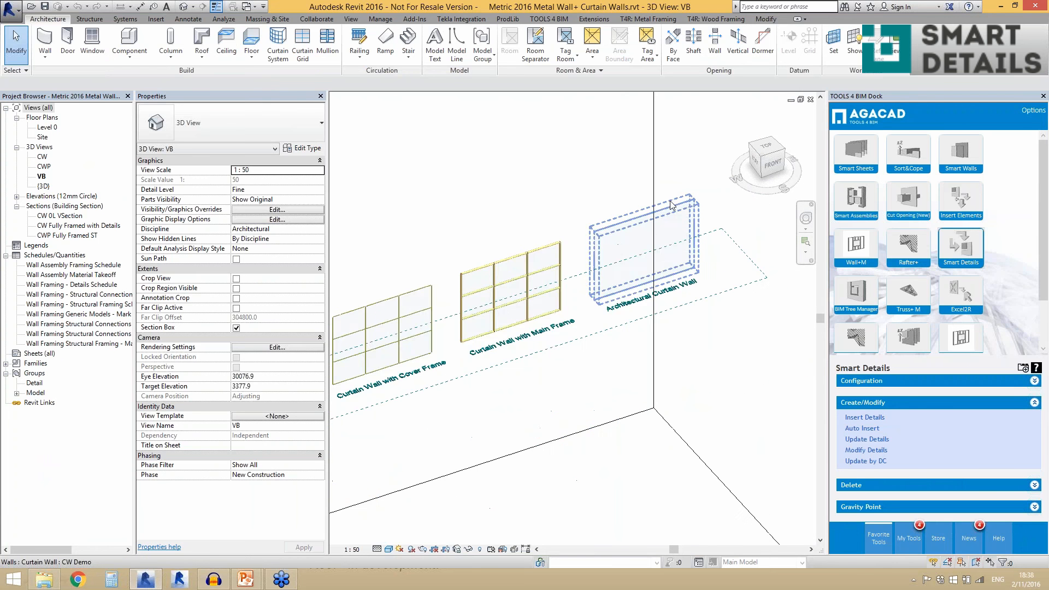
{"action": "scroll", "coordinate": [668, 207], "scroll_direction": "down", "scroll_amount": 4}
{"action": "scroll", "coordinate": [575, 236], "scroll_direction": "down", "scroll_amount": 3}
{"action": "scroll", "coordinate": [361, 337], "scroll_direction": "up", "scroll_amount": 5}
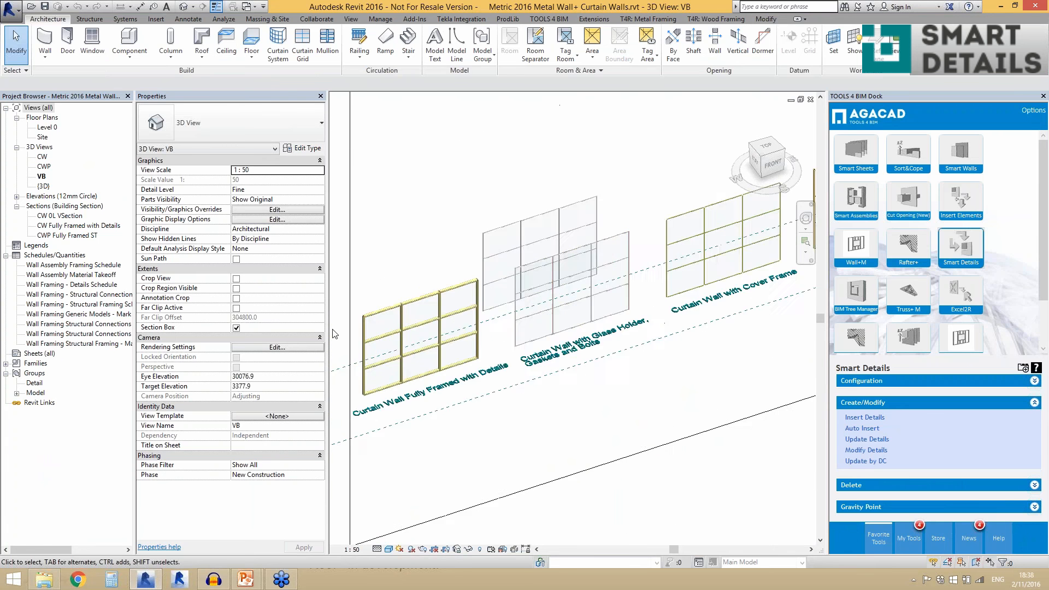
{"action": "scroll", "coordinate": [362, 337], "scroll_direction": "up", "scroll_amount": 8}
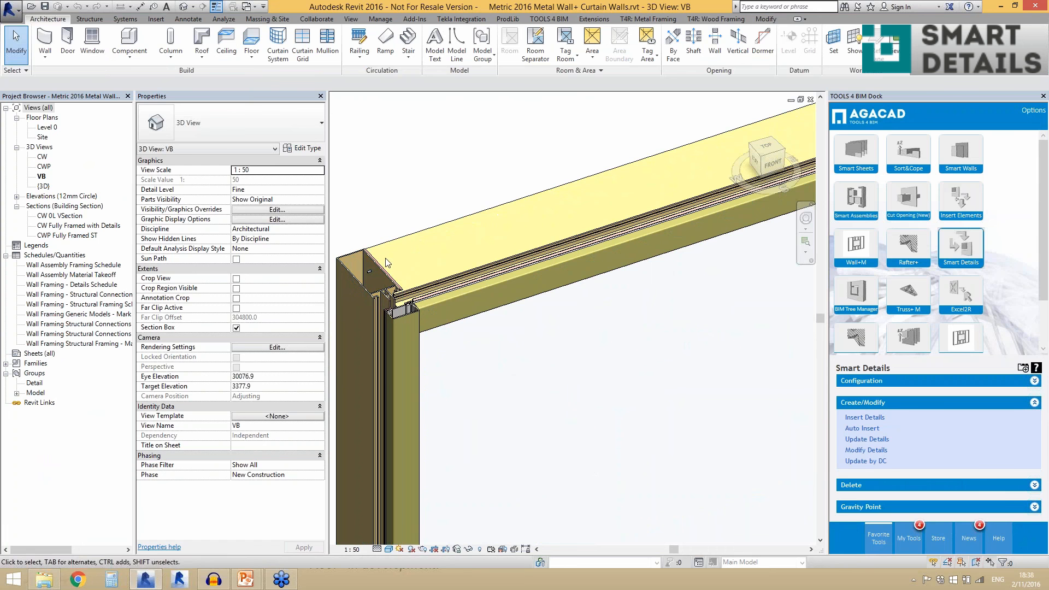
{"action": "scroll", "coordinate": [404, 287], "scroll_direction": "down", "scroll_amount": 4}
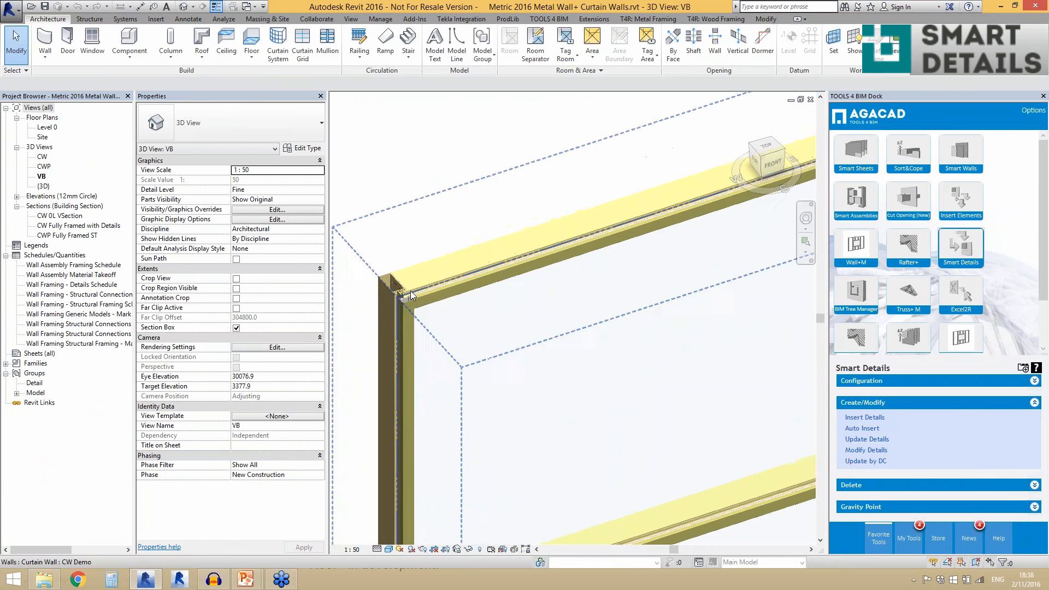
{"action": "scroll", "coordinate": [410, 295], "scroll_direction": "down", "scroll_amount": 3}
{"action": "scroll", "coordinate": [415, 286], "scroll_direction": "up", "scroll_amount": 5}
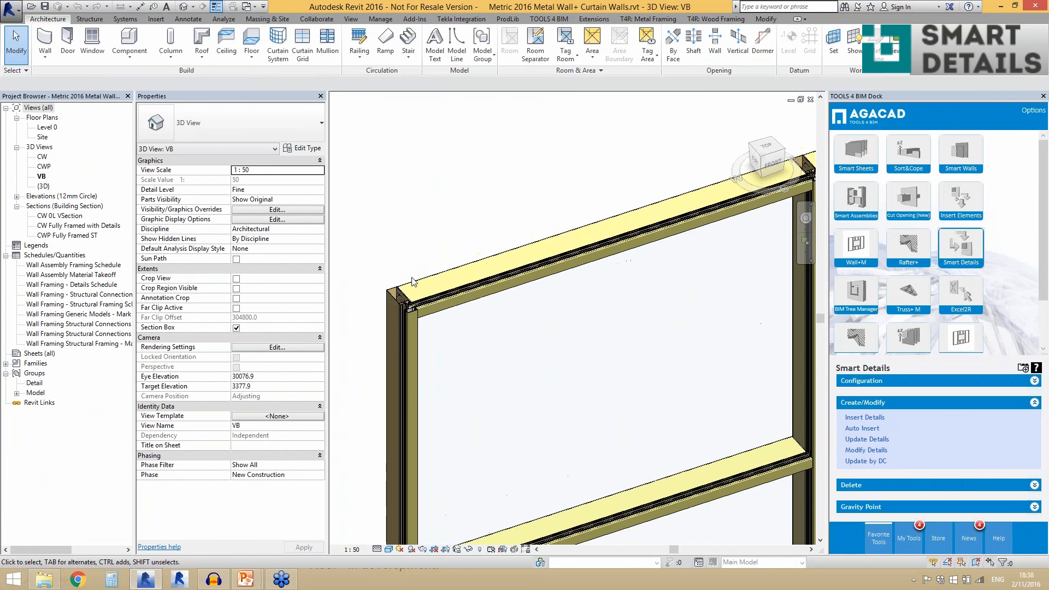
- Check the properties of the top transoms, the mullion and the mullion glass holder of the fully framed curtain wall
{"action": "left_click", "coordinate": [415, 285]}
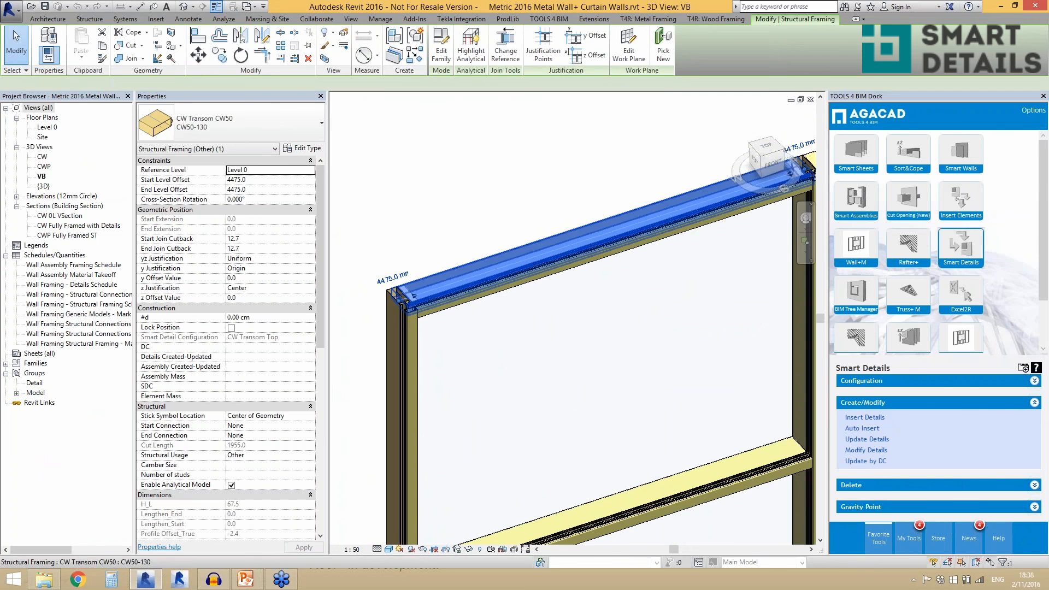
{"action": "scroll", "coordinate": [469, 398], "scroll_direction": "up", "scroll_amount": 2}
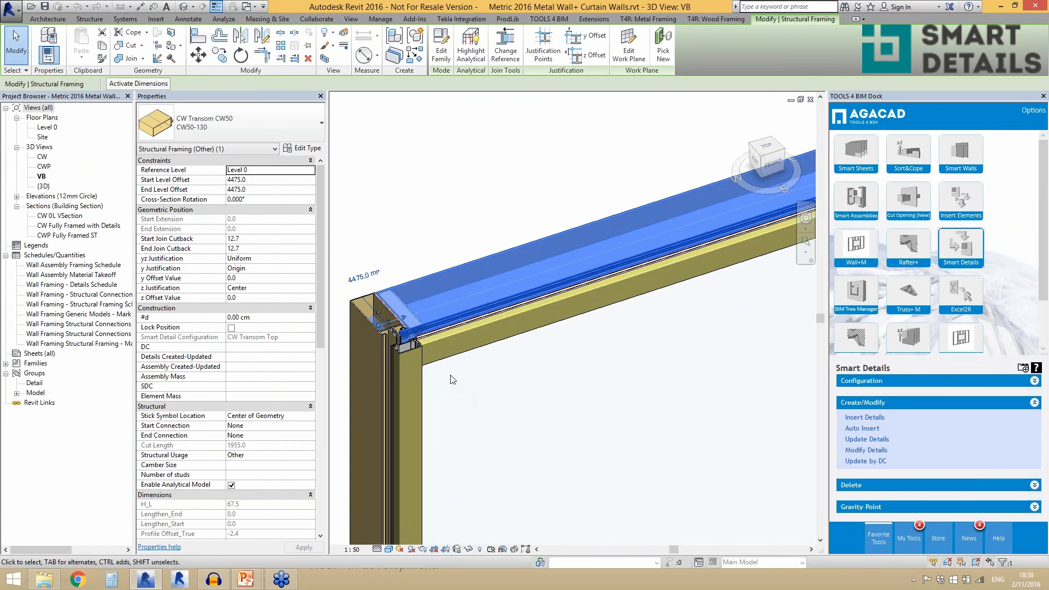
{"action": "scroll", "coordinate": [436, 364], "scroll_direction": "down", "scroll_amount": 4}
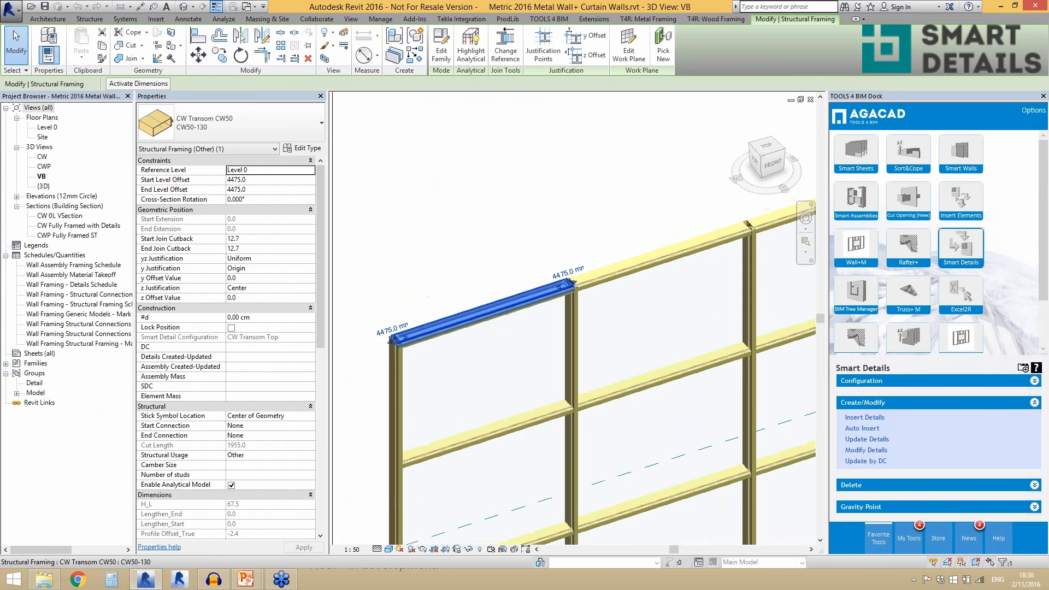
{"action": "scroll", "coordinate": [570, 288], "scroll_direction": "up", "scroll_amount": 4}
{"action": "scroll", "coordinate": [570, 288], "scroll_direction": "up", "scroll_amount": 4}
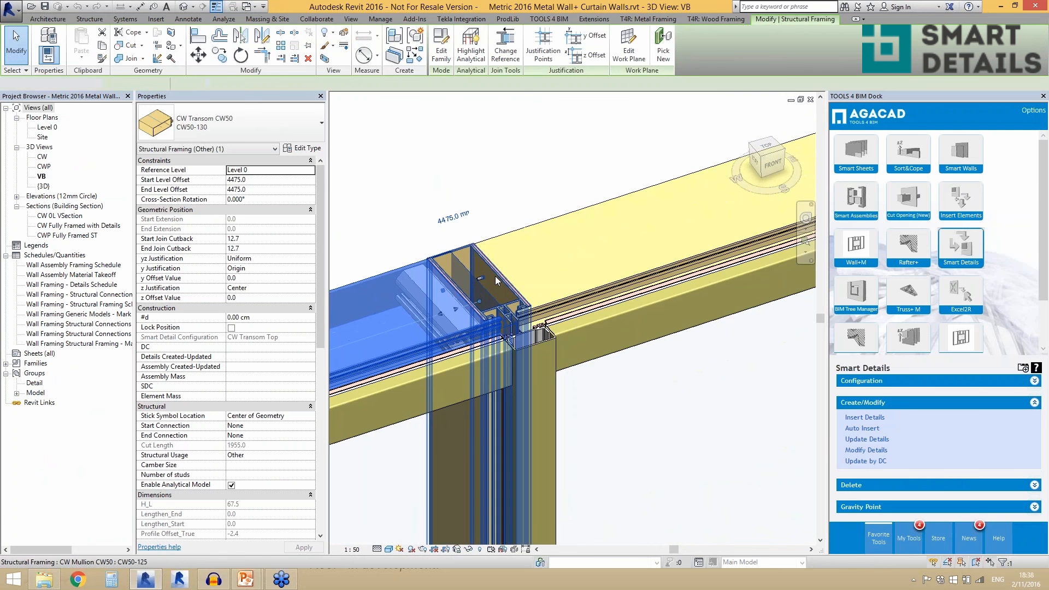
{"action": "left_click", "coordinate": [496, 281]}
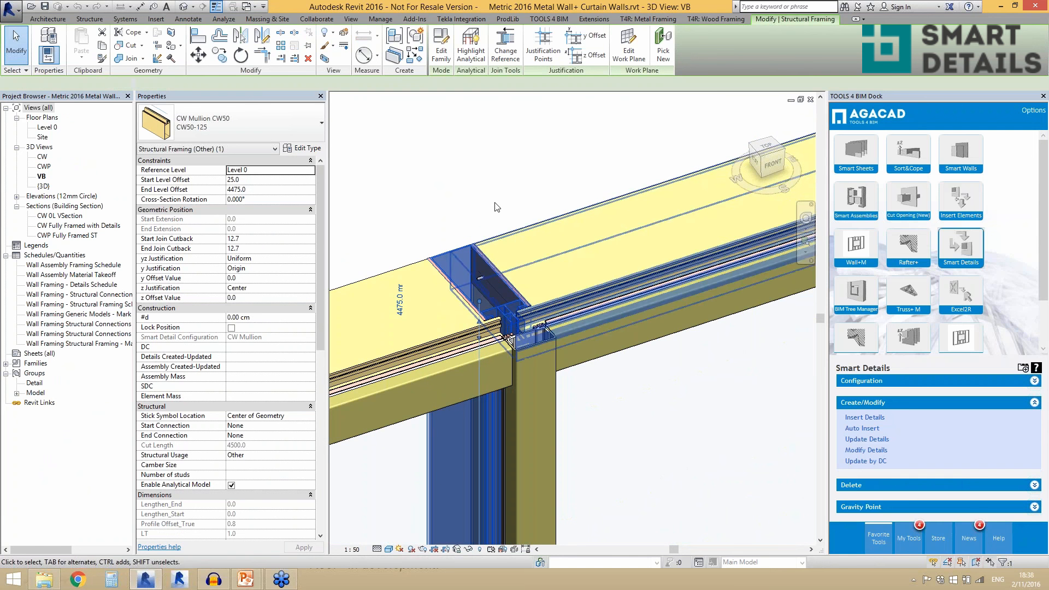
{"action": "left_click", "coordinate": [511, 232]}
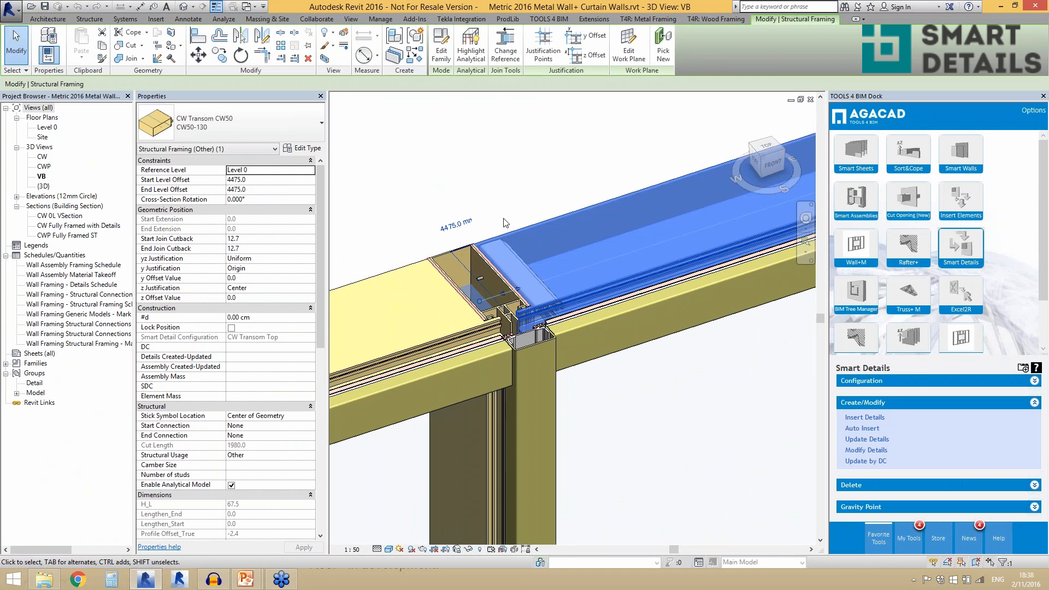
{"action": "left_click", "coordinate": [537, 333]}
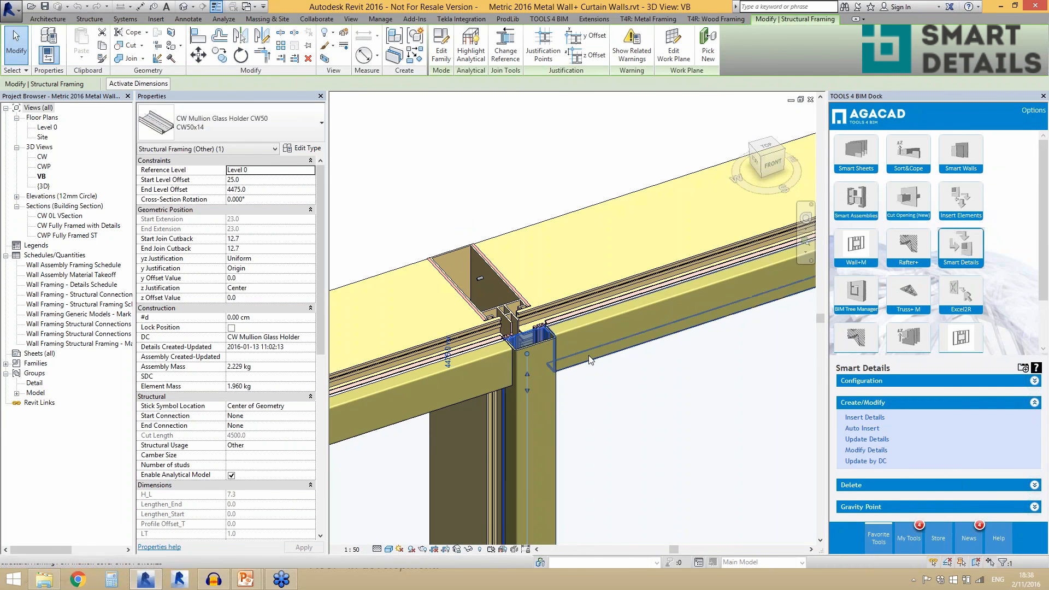
- Temporarily hide the CW Mullion Cover CW50 on the intermediate mullion to expose the glass holder and bolts
{"action": "scroll", "coordinate": [540, 342], "scroll_direction": "up", "scroll_amount": 5}
{"action": "scroll", "coordinate": [535, 344], "scroll_direction": "down", "scroll_amount": 5}
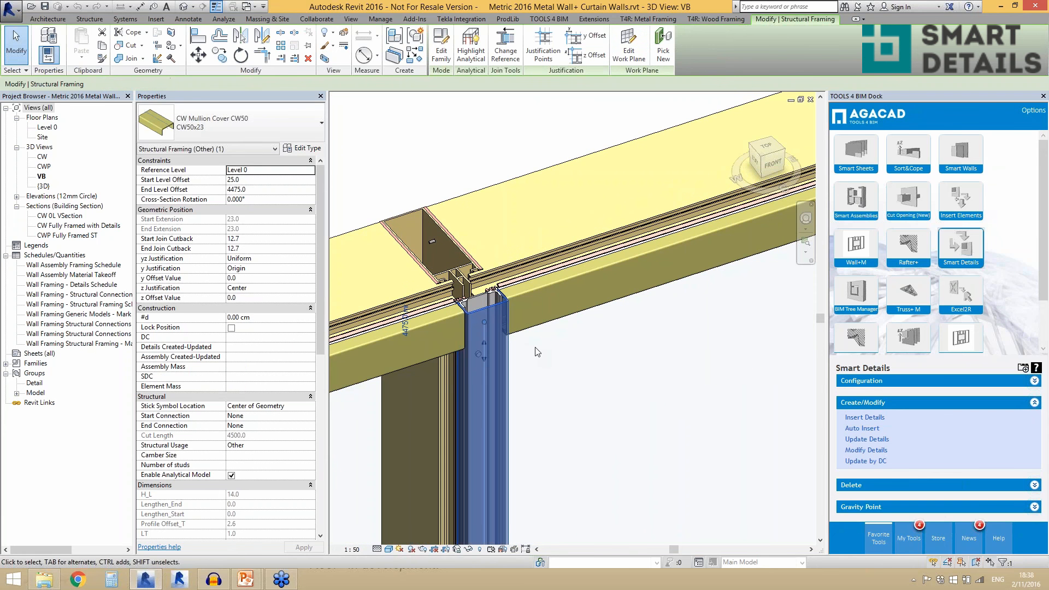
{"action": "key", "text": "h"}
{"action": "key", "text": "h"}
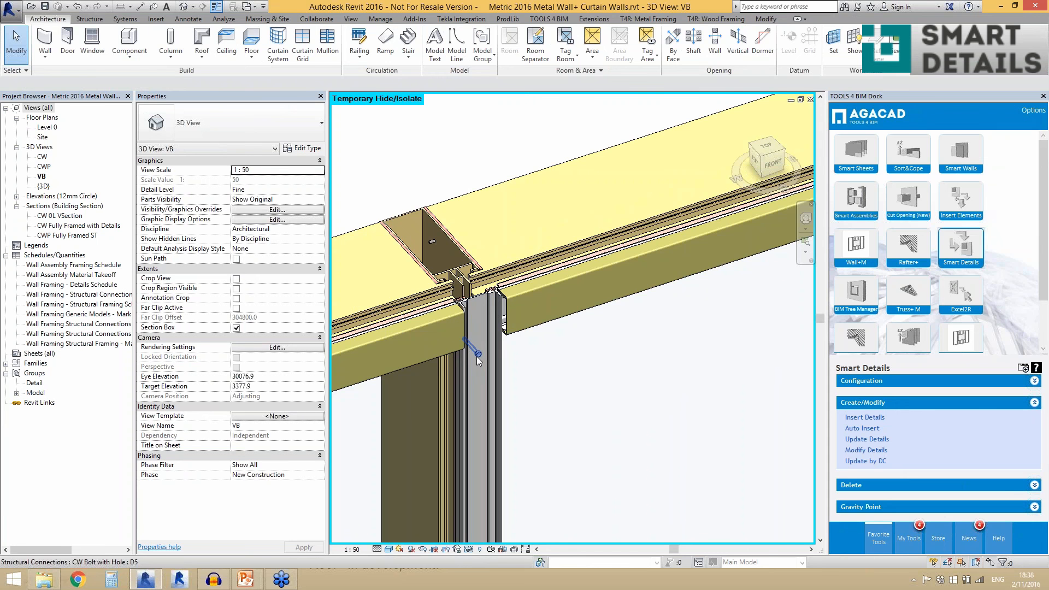
- Check the properties of the CW Bolt with Hole D5 on the intermediate mullion's glass holder
{"action": "left_click", "coordinate": [476, 356]}
{"action": "scroll", "coordinate": [454, 307], "scroll_direction": "up", "scroll_amount": 5}
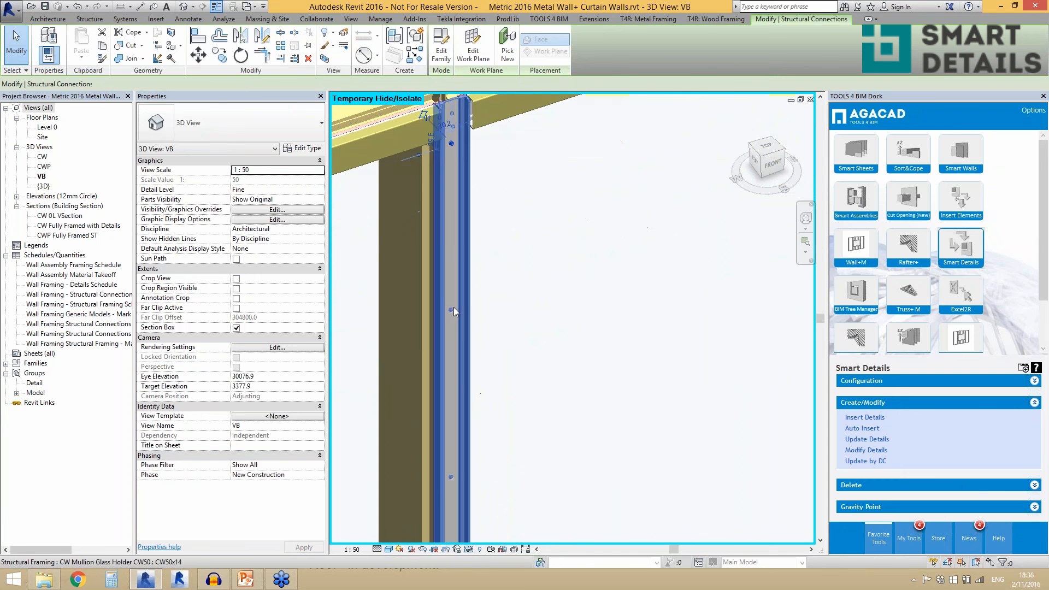
{"action": "scroll", "coordinate": [412, 297], "scroll_direction": "down", "scroll_amount": 2}
{"action": "scroll", "coordinate": [441, 418], "scroll_direction": "up", "scroll_amount": 2}
{"action": "scroll", "coordinate": [442, 418], "scroll_direction": "down", "scroll_amount": 3}
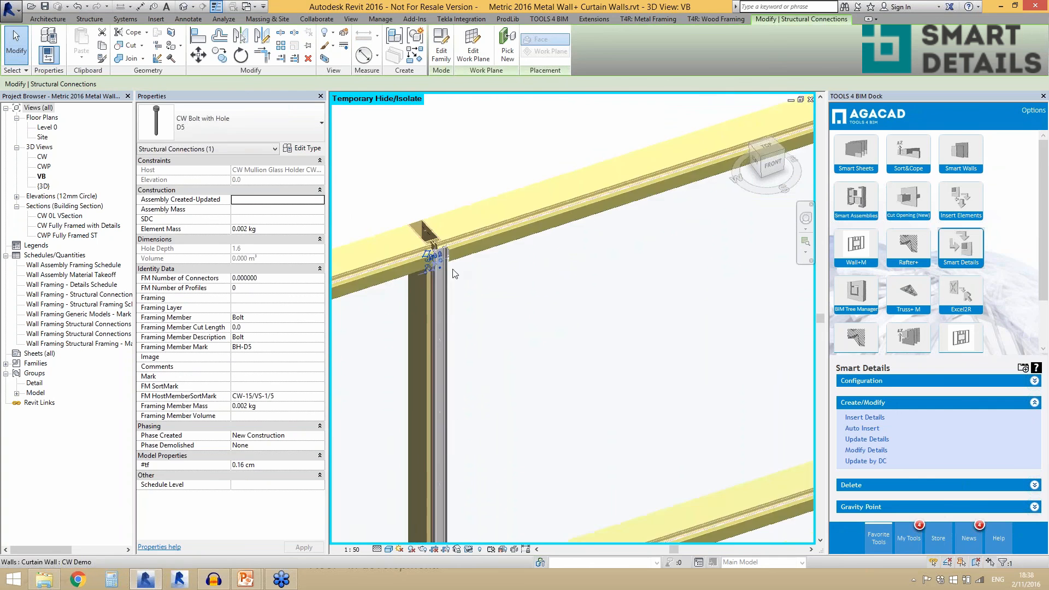
{"action": "scroll", "coordinate": [452, 273], "scroll_direction": "up", "scroll_amount": 6}
{"action": "key", "text": "Escape"}
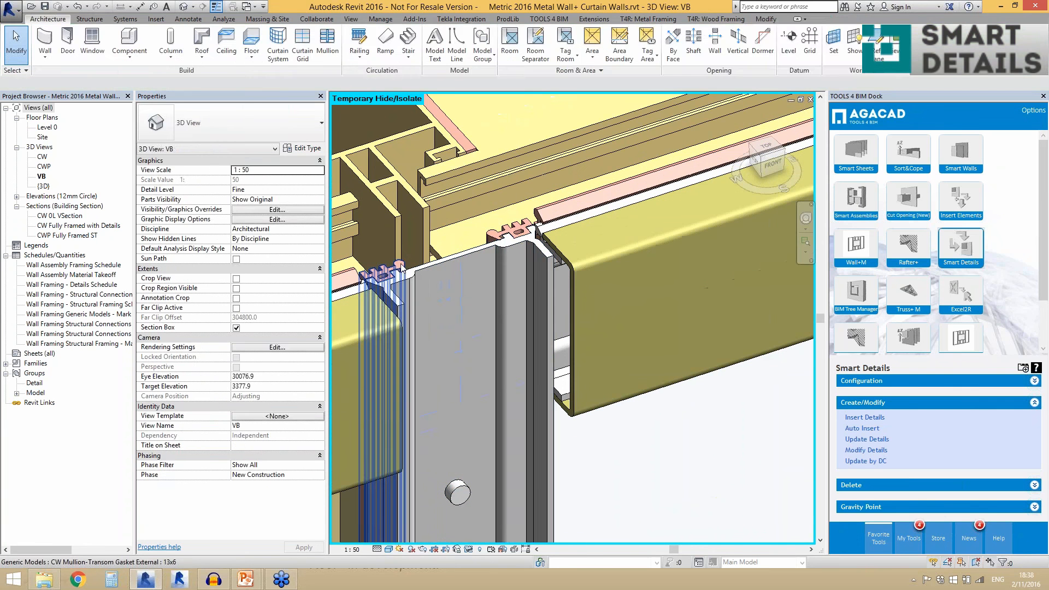
- Check the properties of the CW Mullion-Transom Gasket External at the upper end of the mullion glass holder
{"action": "left_click", "coordinate": [401, 267]}
{"action": "left_click", "coordinate": [500, 237]}
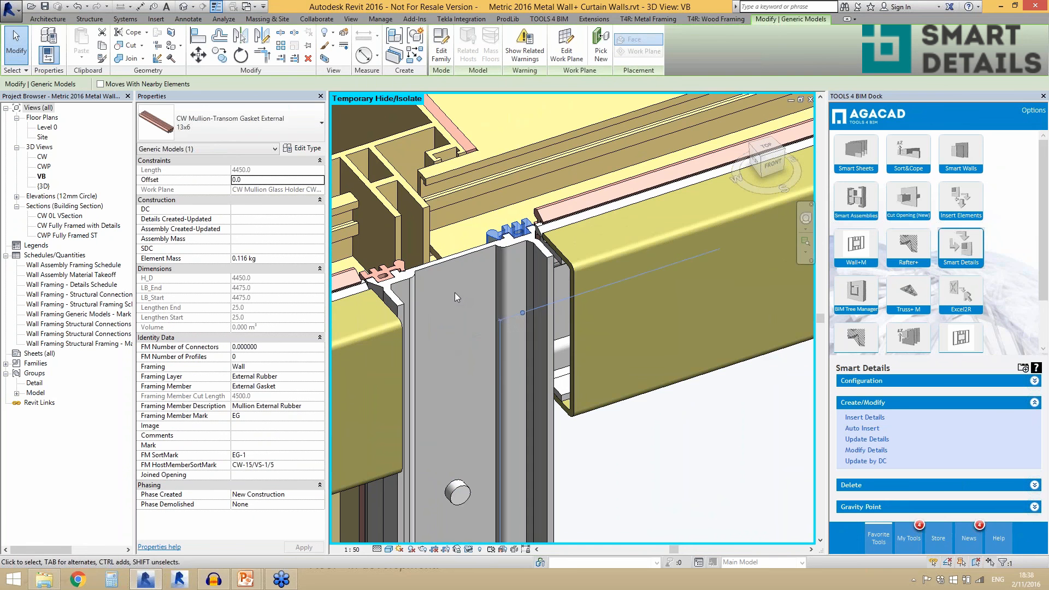
{"action": "scroll", "coordinate": [454, 293], "scroll_direction": "down", "scroll_amount": 4}
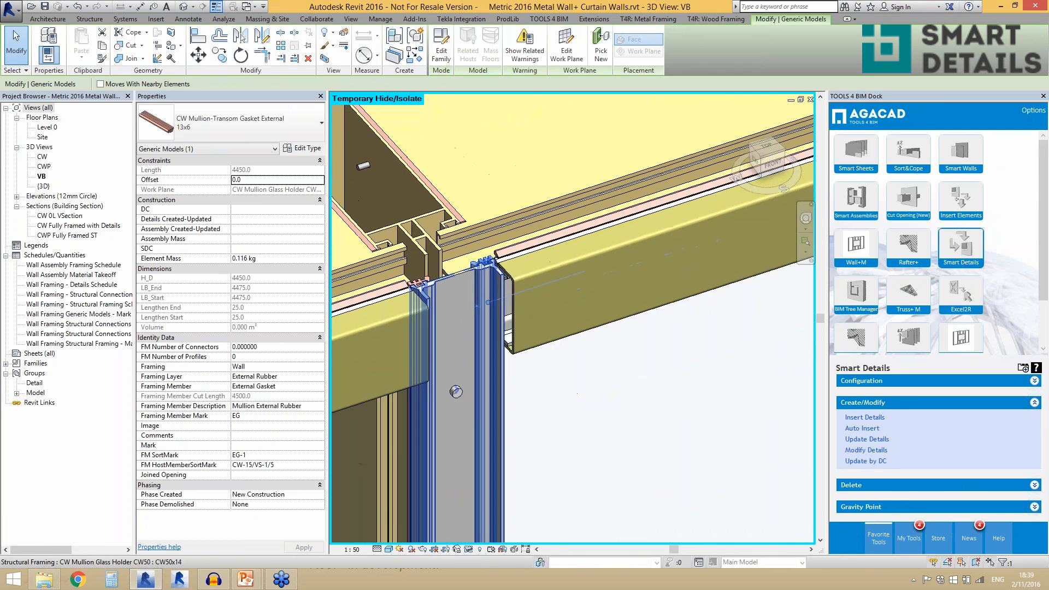
{"action": "scroll", "coordinate": [480, 323], "scroll_direction": "down", "scroll_amount": 3}
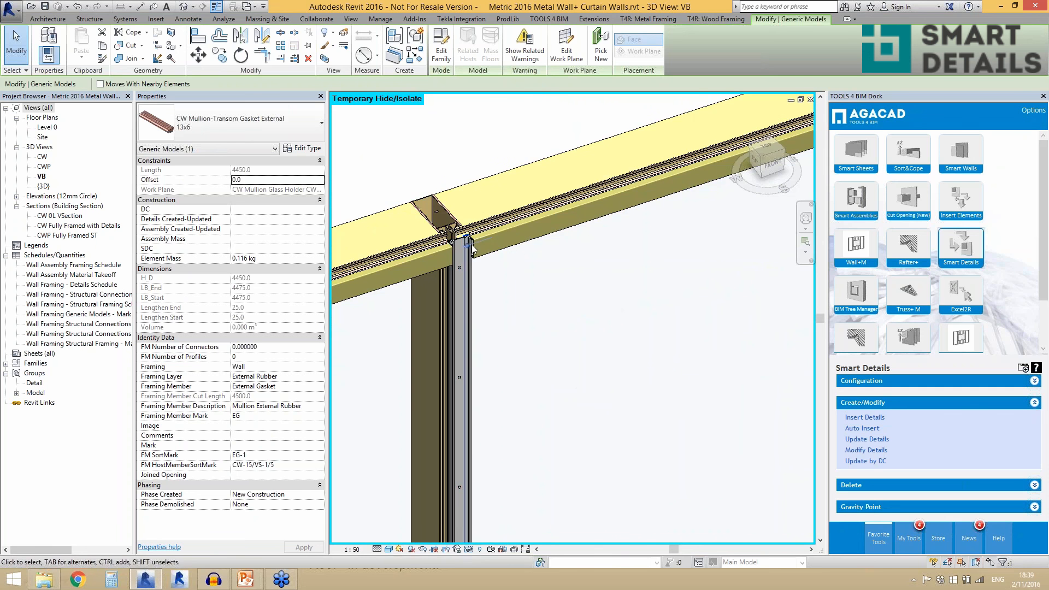
{"action": "scroll", "coordinate": [471, 237], "scroll_direction": "up", "scroll_amount": 2}
{"action": "key", "text": "Escape"}
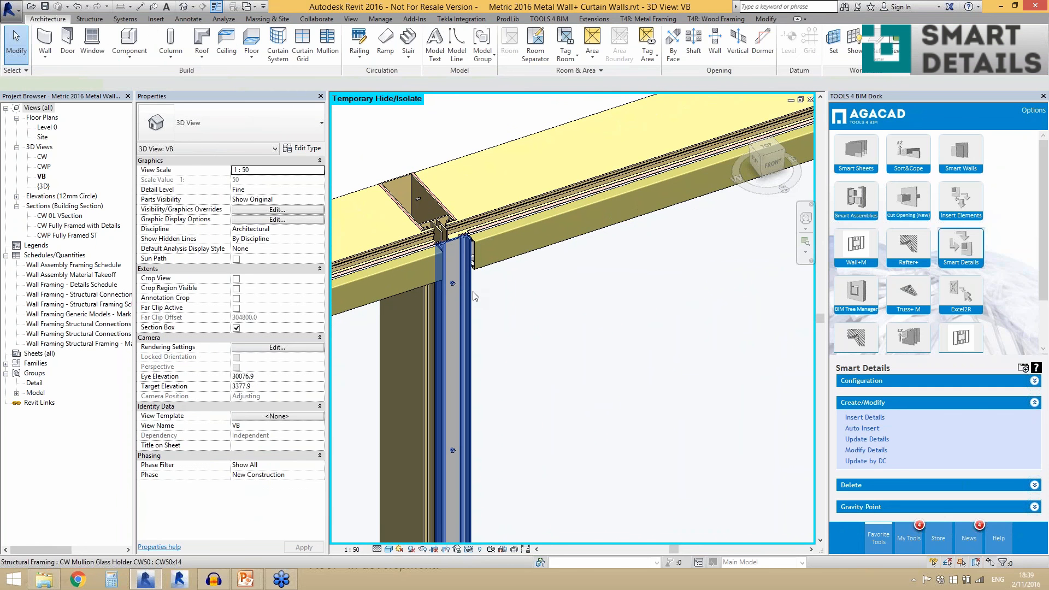
{"action": "left_click", "coordinate": [454, 227]}
{"action": "scroll", "coordinate": [455, 228], "scroll_direction": "up", "scroll_amount": 3}
{"action": "key", "text": "Escape"}
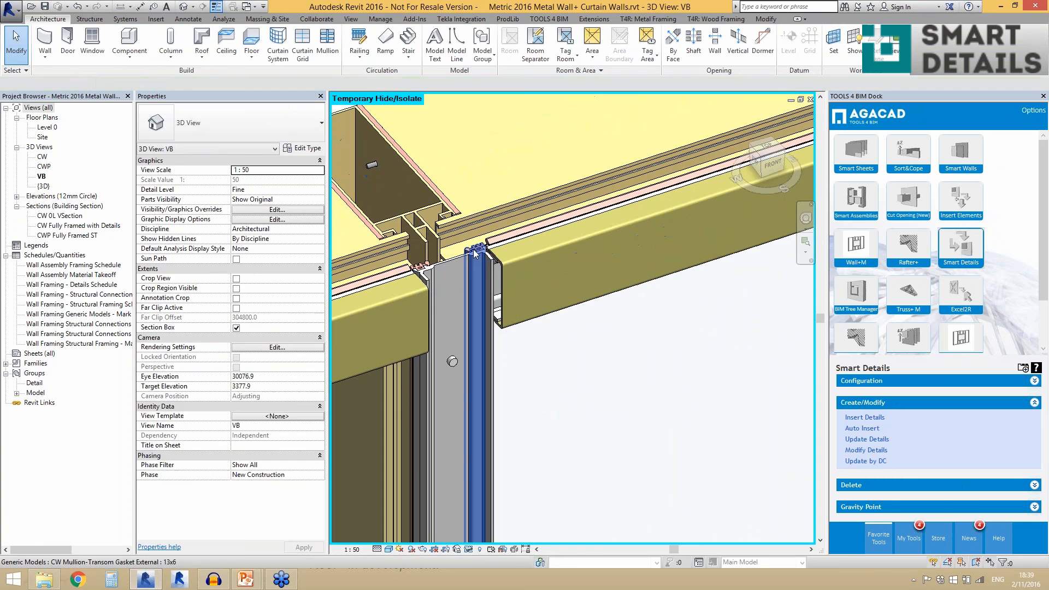
{"action": "left_click", "coordinate": [475, 253]}
{"action": "scroll", "coordinate": [485, 290], "scroll_direction": "down", "scroll_amount": 3}
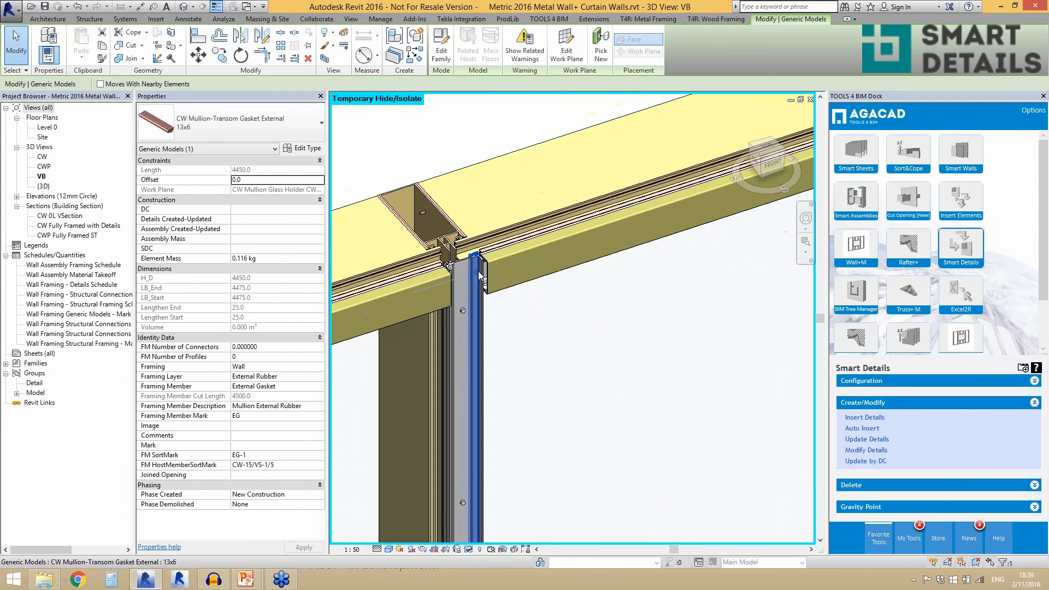
{"action": "key", "text": "Escape"}
- Check the properties of an intermediate transom glass holder in the curtain wall with glass holder, gaskets and bolts
{"action": "scroll", "coordinate": [479, 317], "scroll_direction": "down", "scroll_amount": 4}
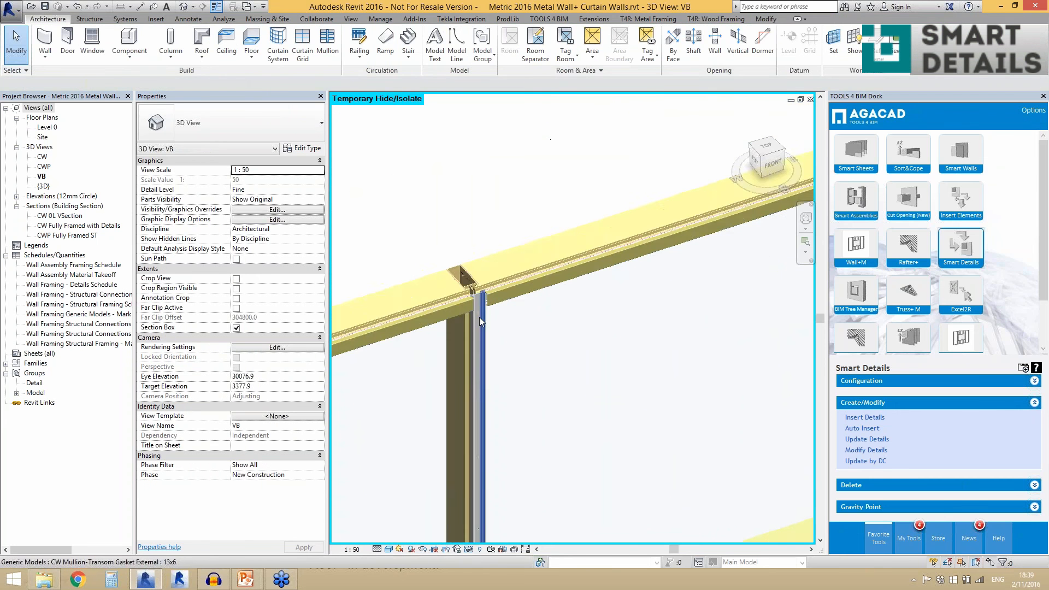
{"action": "scroll", "coordinate": [442, 311], "scroll_direction": "down", "scroll_amount": 5}
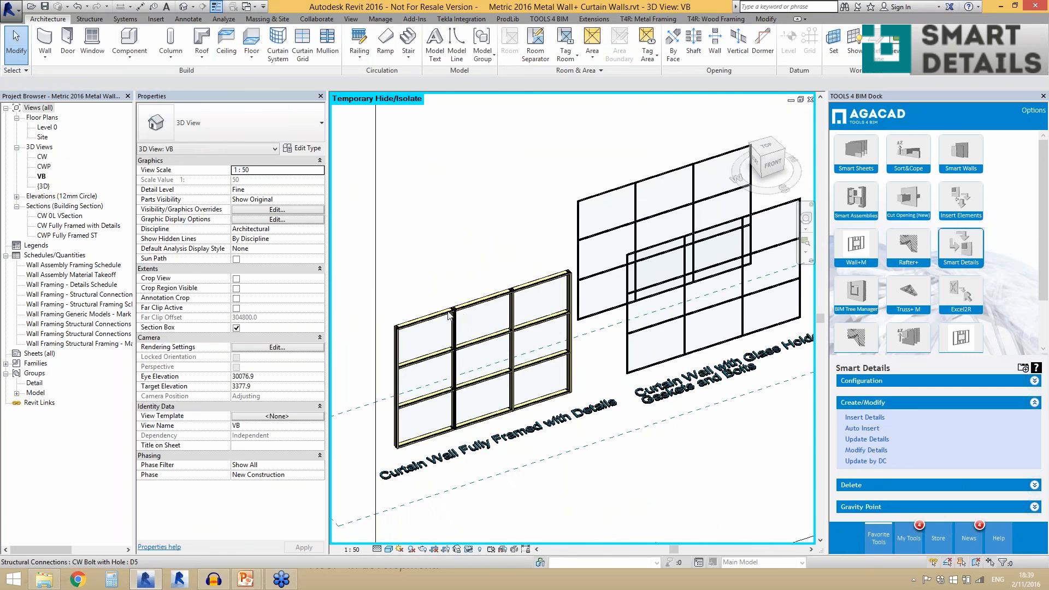
{"action": "scroll", "coordinate": [663, 326], "scroll_direction": "up", "scroll_amount": 3}
{"action": "scroll", "coordinate": [577, 337], "scroll_direction": "up", "scroll_amount": 6}
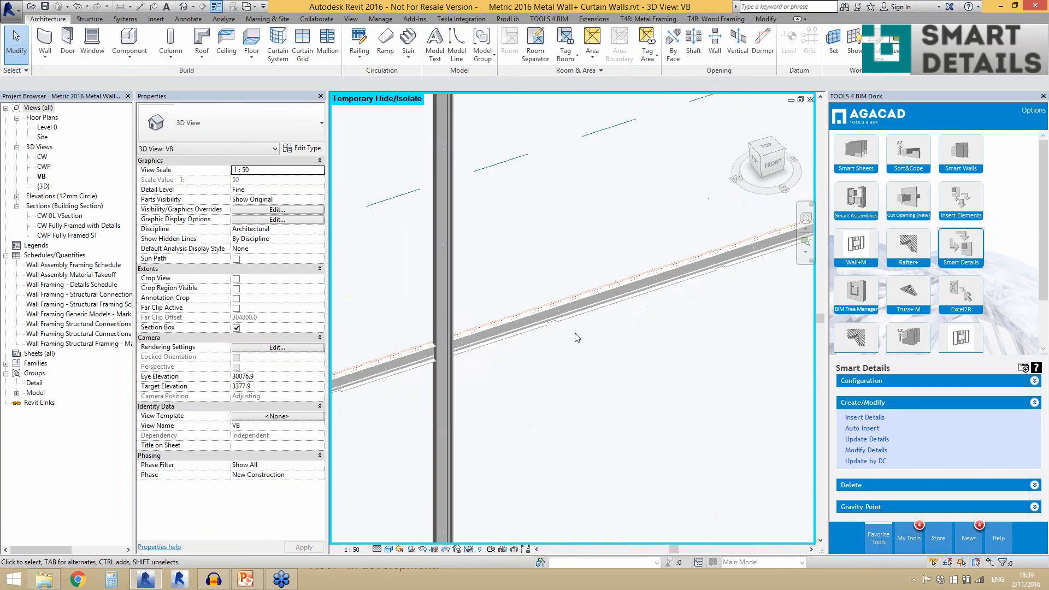
{"action": "scroll", "coordinate": [533, 334], "scroll_direction": "down", "scroll_amount": 4}
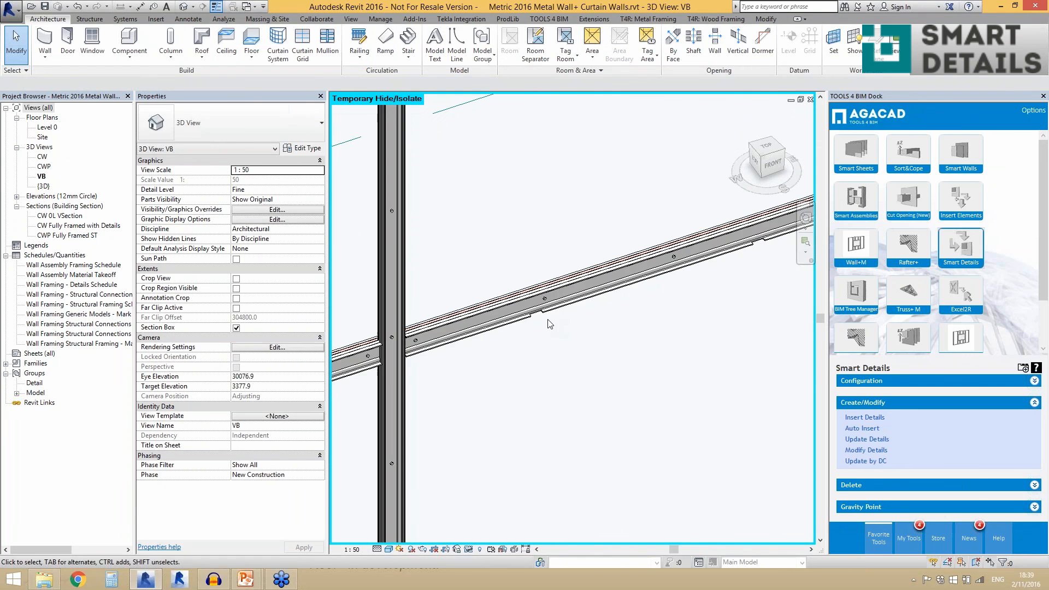
{"action": "scroll", "coordinate": [558, 321], "scroll_direction": "up", "scroll_amount": 2}
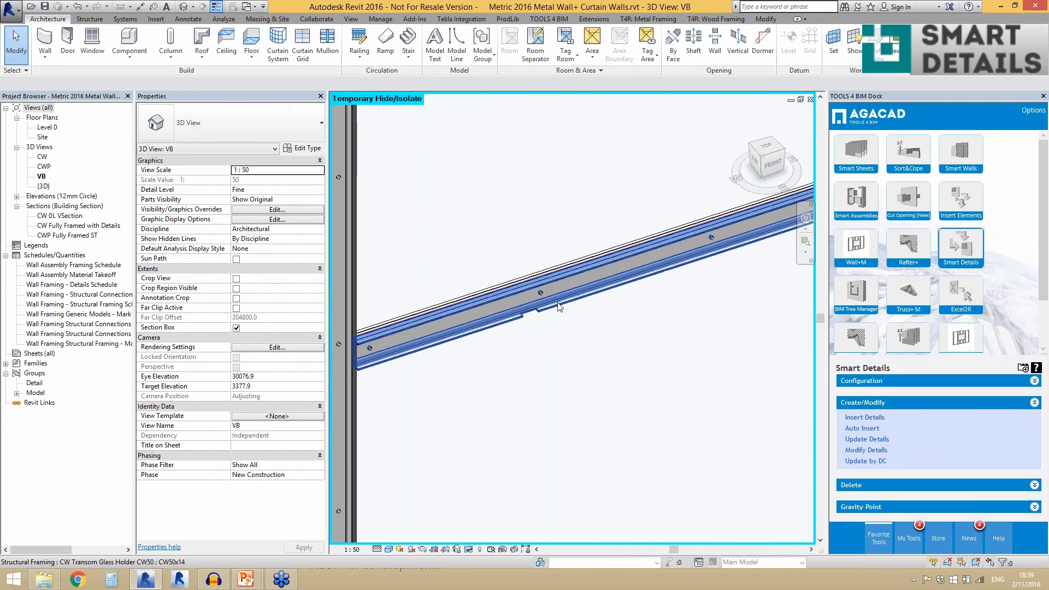
{"action": "left_click", "coordinate": [552, 306]}
{"action": "scroll", "coordinate": [584, 324], "scroll_direction": "up", "scroll_amount": 1}
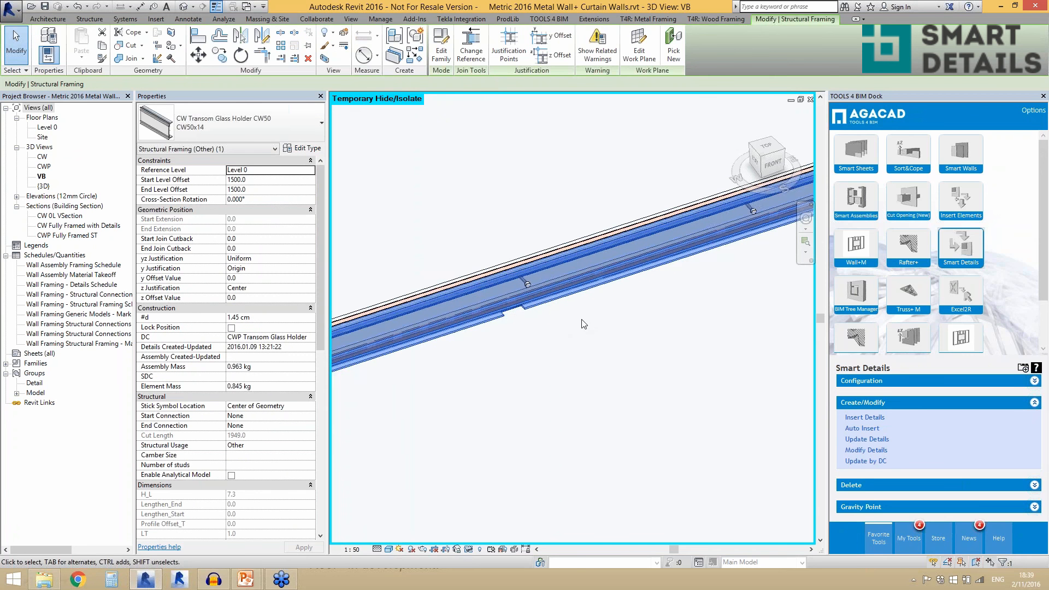
{"action": "scroll", "coordinate": [586, 321], "scroll_direction": "up", "scroll_amount": 2}
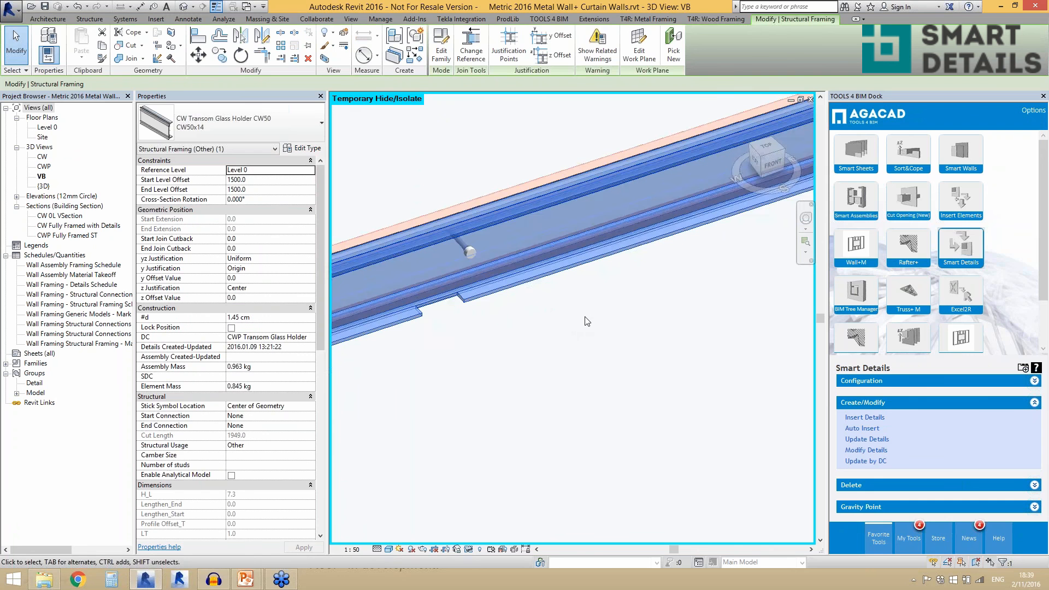
- Check the properties of the drainage cutout, bolt and external gasket on the transom glass holder and examine their distribution
{"action": "left_click", "coordinate": [456, 297]}
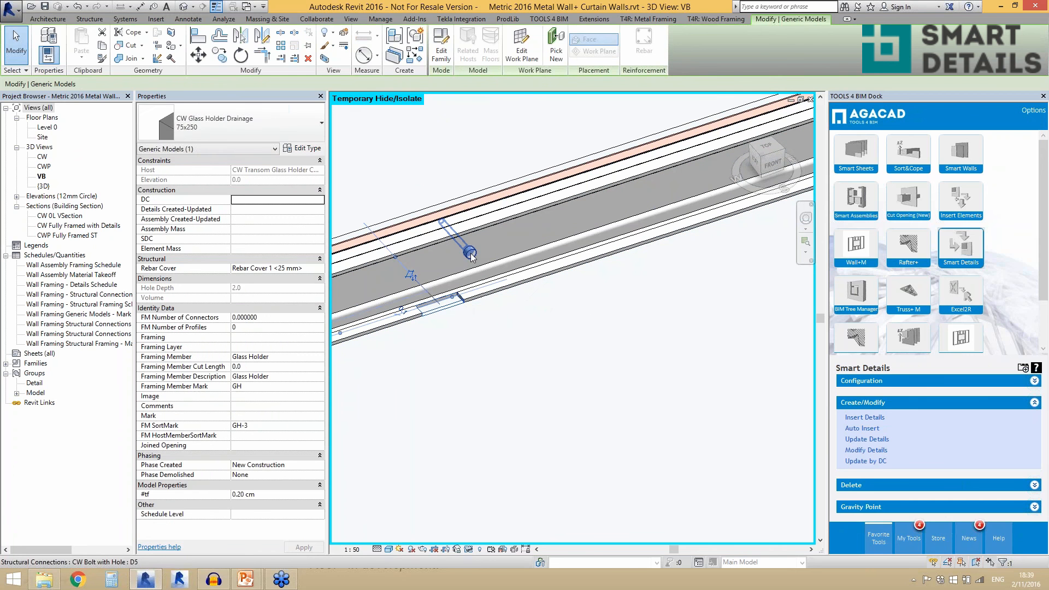
{"action": "left_click", "coordinate": [470, 253]}
{"action": "left_click", "coordinate": [442, 225]}
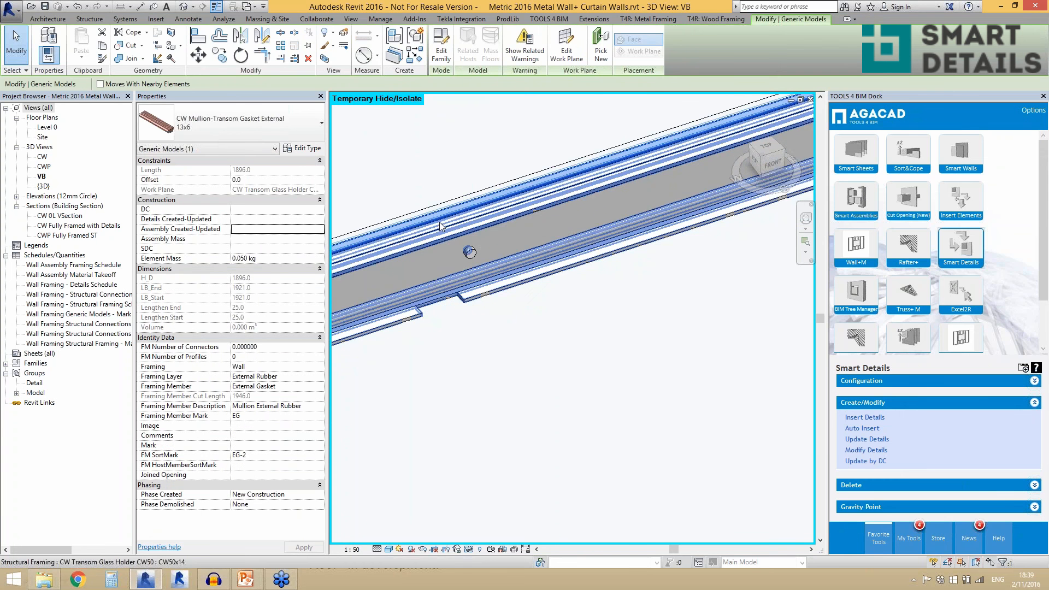
{"action": "scroll", "coordinate": [509, 309], "scroll_direction": "down", "scroll_amount": 4}
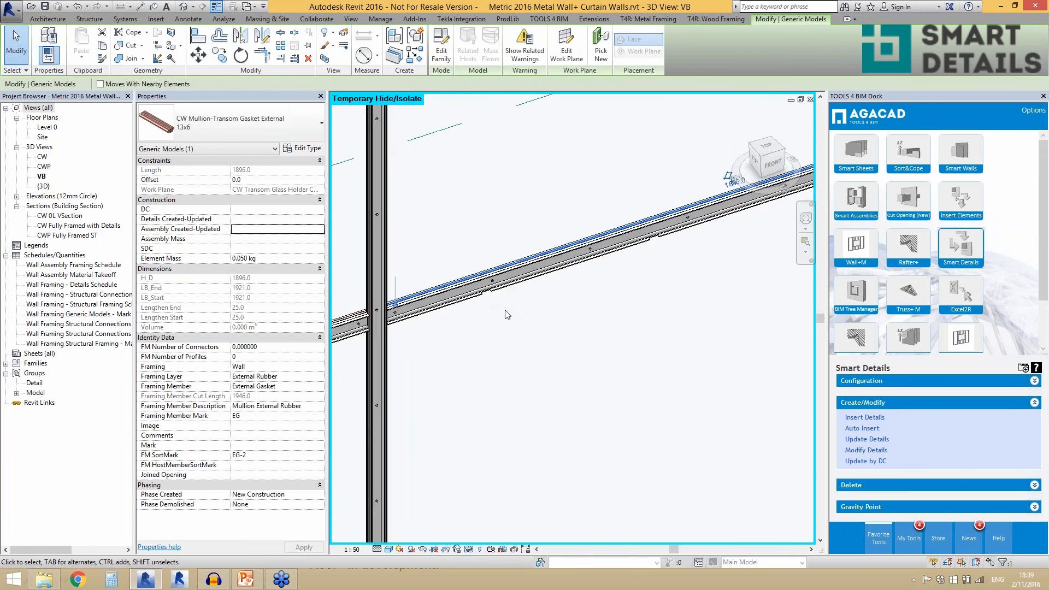
{"action": "scroll", "coordinate": [502, 309], "scroll_direction": "up", "scroll_amount": 2}
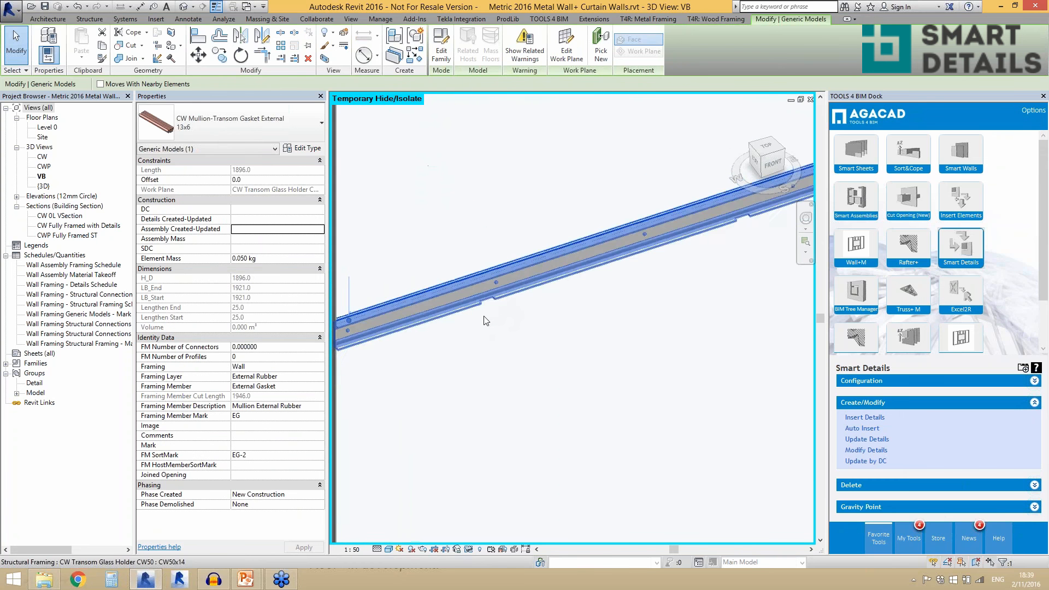
{"action": "scroll", "coordinate": [483, 320], "scroll_direction": "down", "scroll_amount": 5}
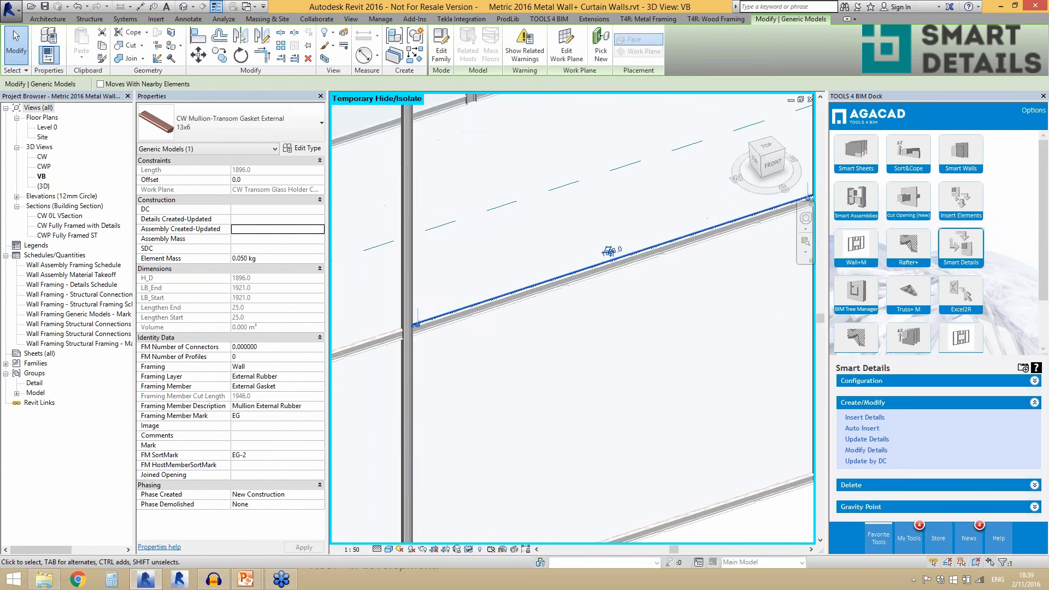
{"action": "scroll", "coordinate": [549, 295], "scroll_direction": "up", "scroll_amount": 2}
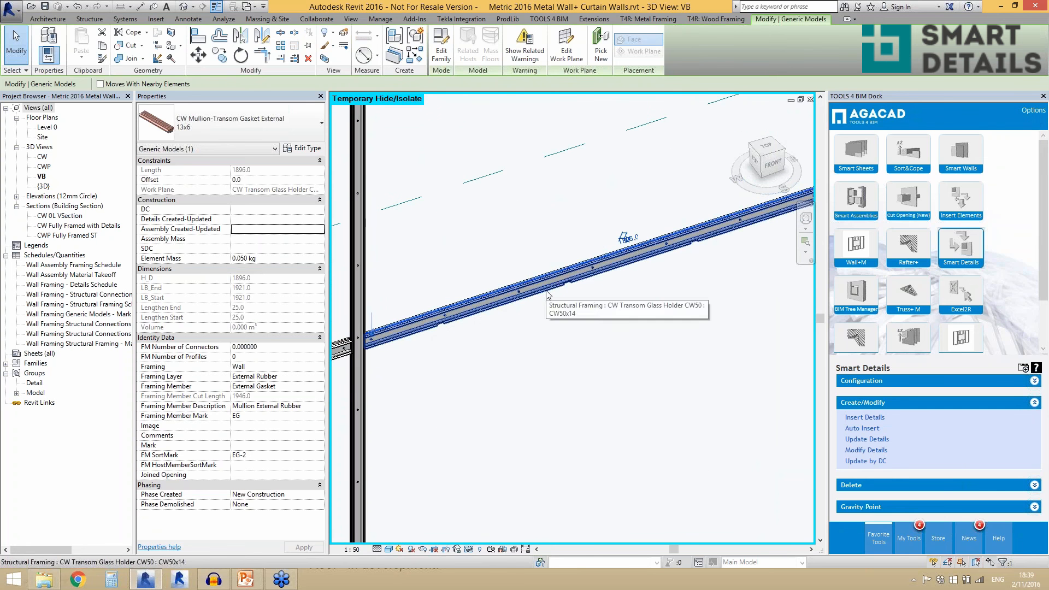
{"action": "left_click", "coordinate": [547, 303]}
{"action": "scroll", "coordinate": [549, 307], "scroll_direction": "down", "scroll_amount": 4}
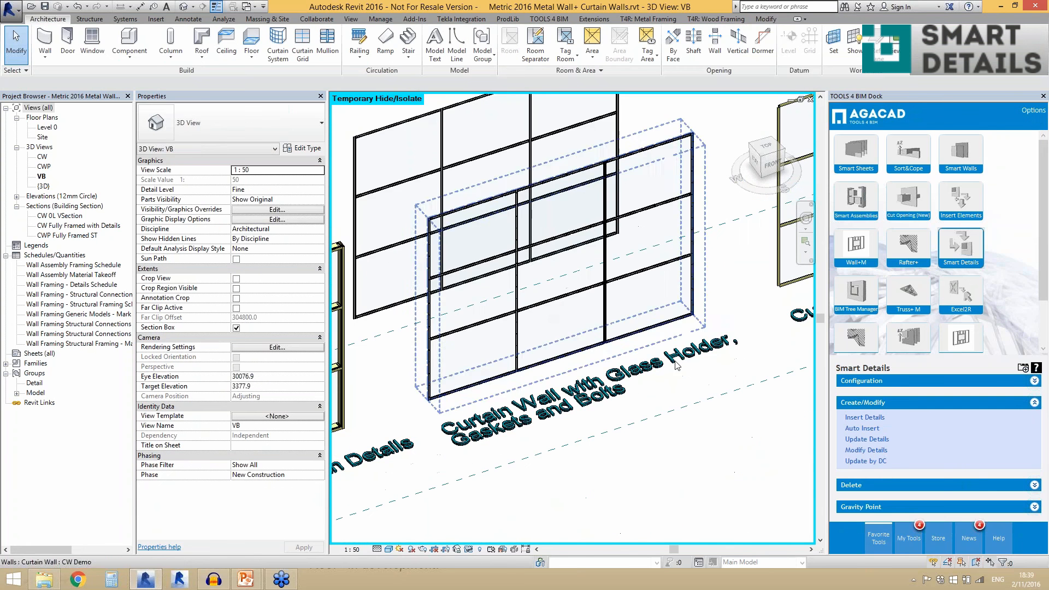
- Choose the CWP Transom Glass Holder configuration for inserting details into the upper middle transom glass holder of the rear curtain wall
{"action": "scroll", "coordinate": [555, 260], "scroll_direction": "up", "scroll_amount": 4}
{"action": "left_click", "coordinate": [548, 253]}
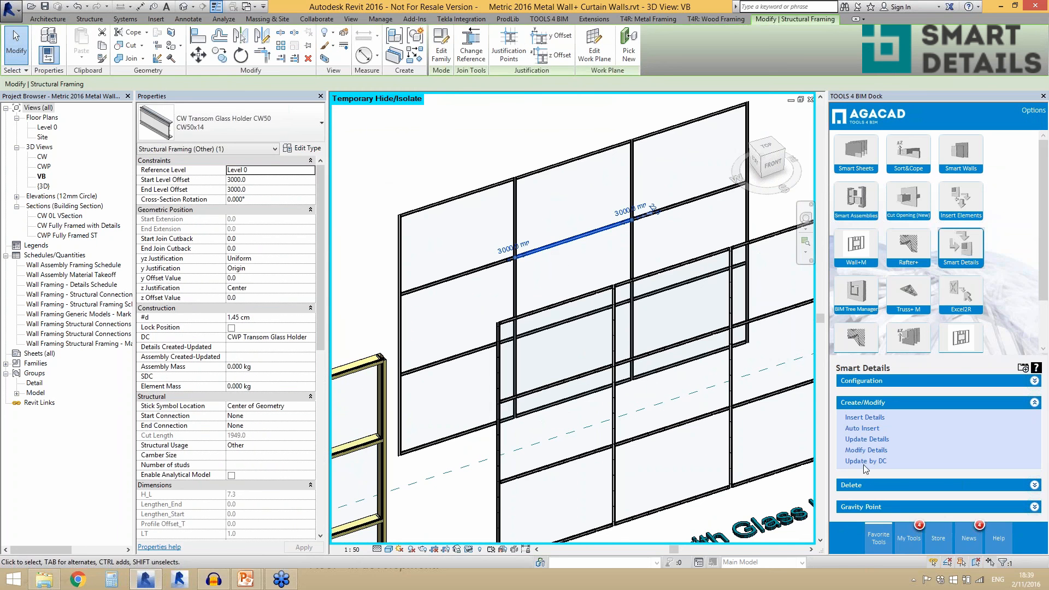
{"action": "left_click", "coordinate": [866, 419]}
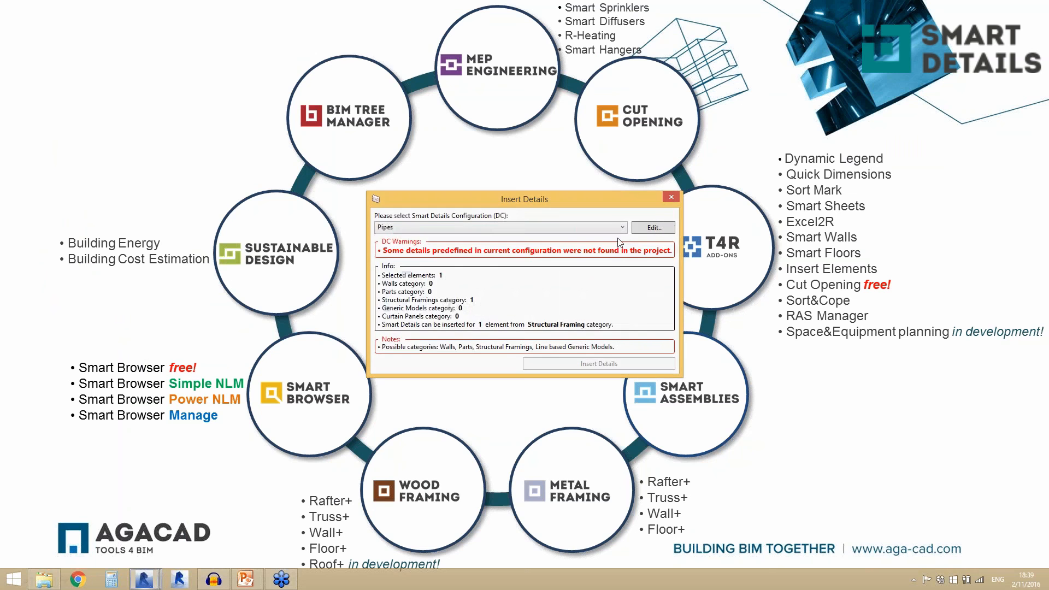
{"action": "left_click", "coordinate": [570, 225]}
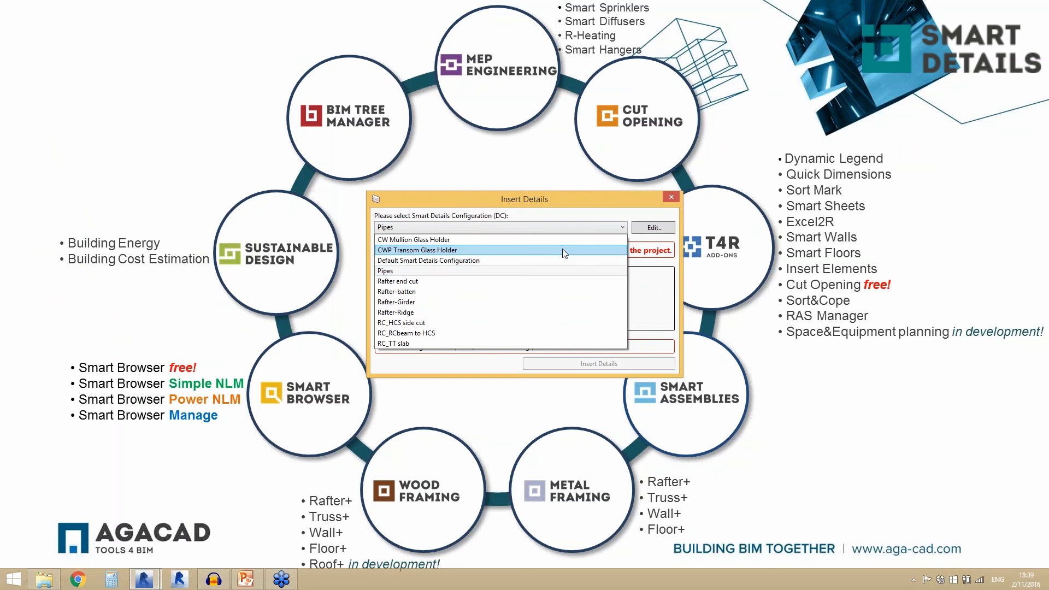
{"action": "left_click", "coordinate": [563, 248]}
{"action": "left_click", "coordinate": [585, 336]}
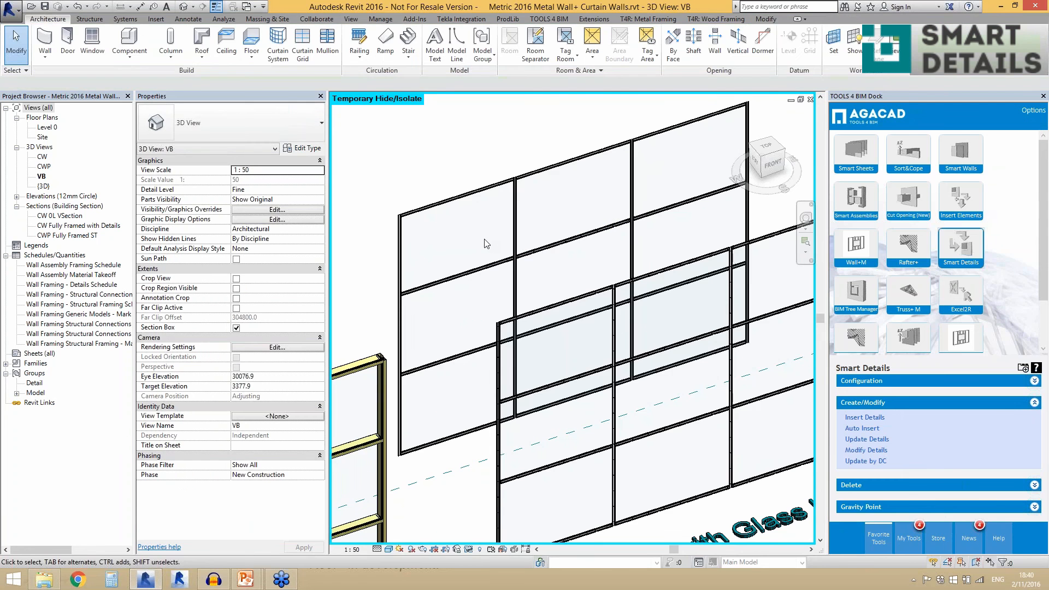
- Check the DC parameter shared by four intermediate transom glass holders of the rear curtain wall
{"action": "left_click", "coordinate": [484, 272]}
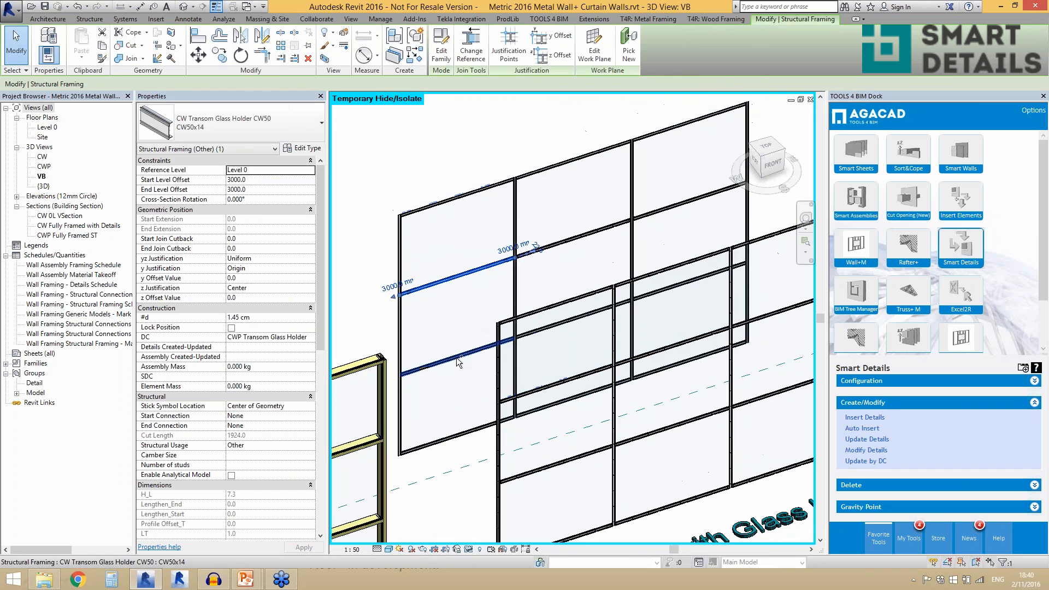
{"action": "left_click", "coordinate": [537, 331], "text": "ctrl"}
{"action": "left_click", "coordinate": [647, 301], "text": "ctrl"}
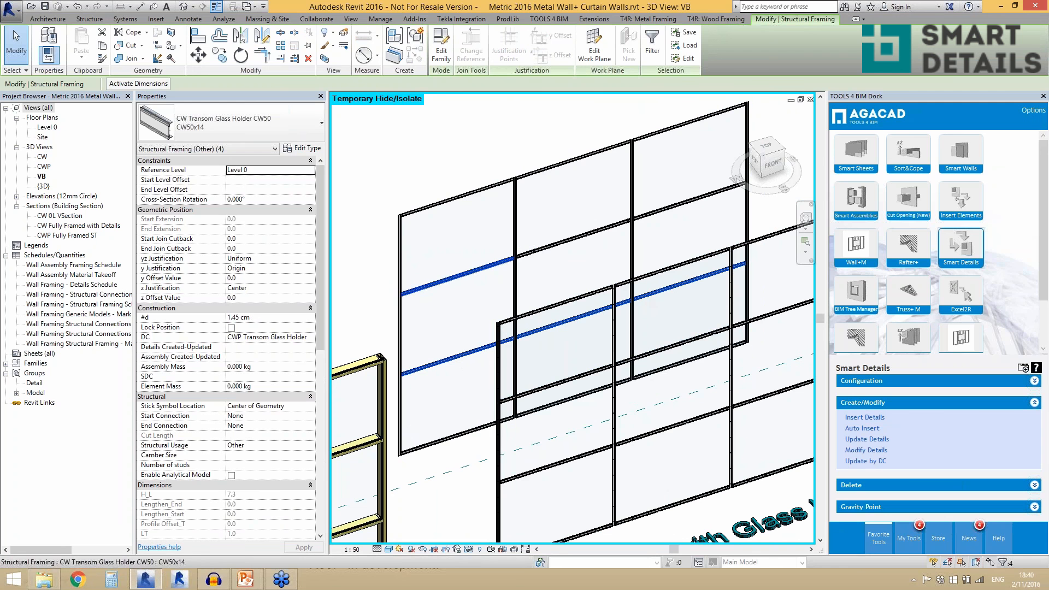
- Check the Smart Detail Configuration in the type properties of two mullion glass holders of the rear curtain wall
{"action": "left_click", "coordinate": [515, 293], "text": "ctrl"}
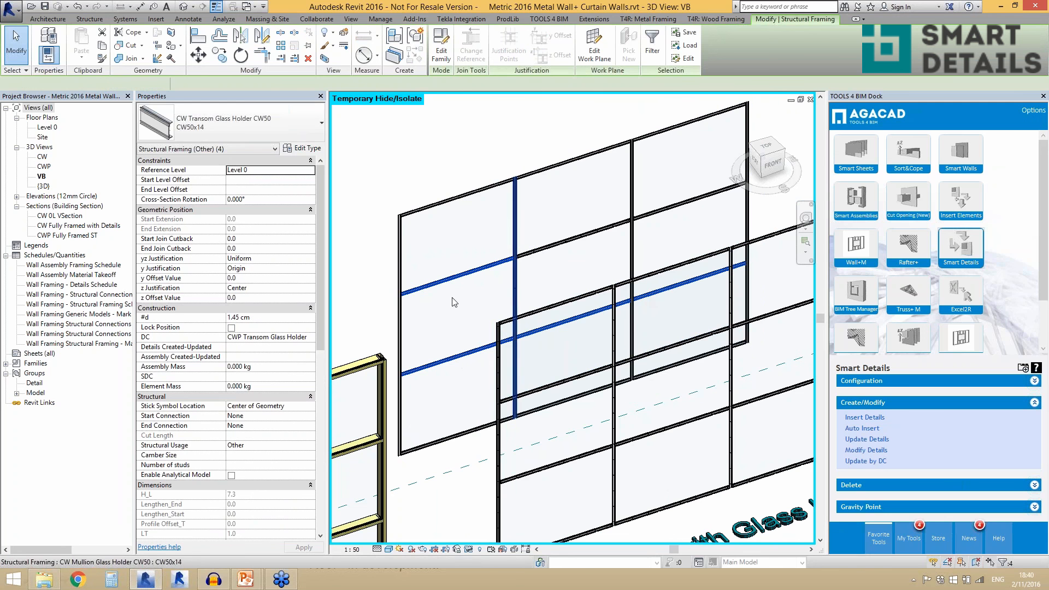
{"action": "left_click", "coordinate": [403, 333]}
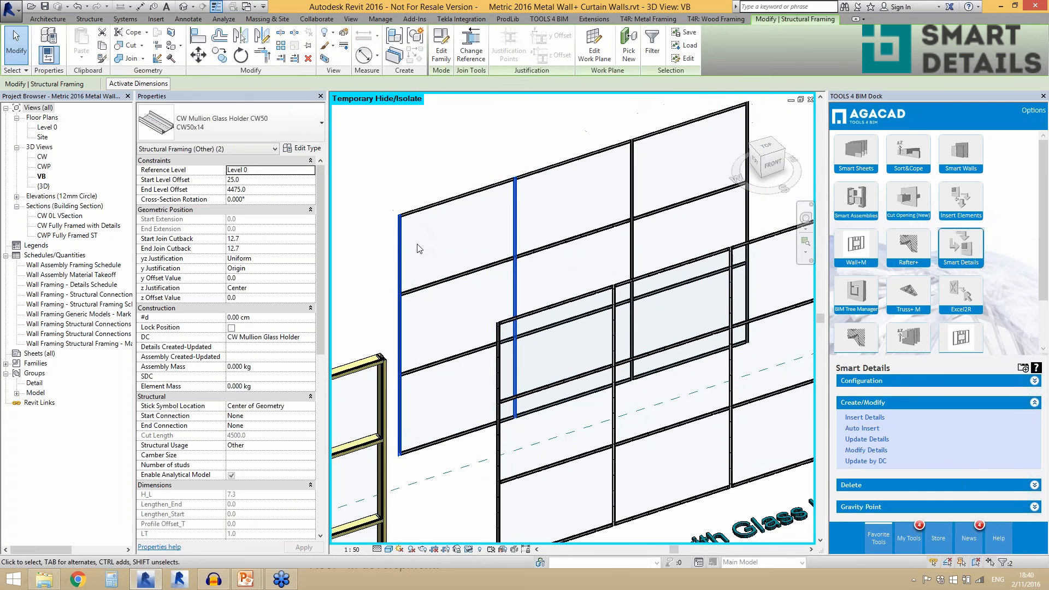
{"action": "left_click", "coordinate": [305, 148]}
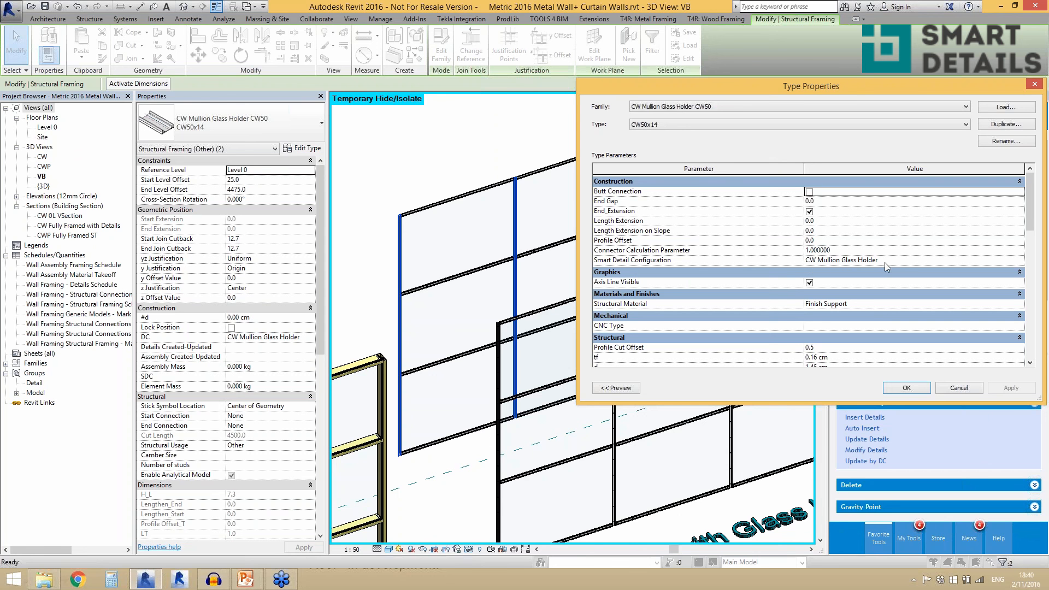
{"action": "left_click", "coordinate": [951, 388]}
{"action": "key", "text": "Escape"}
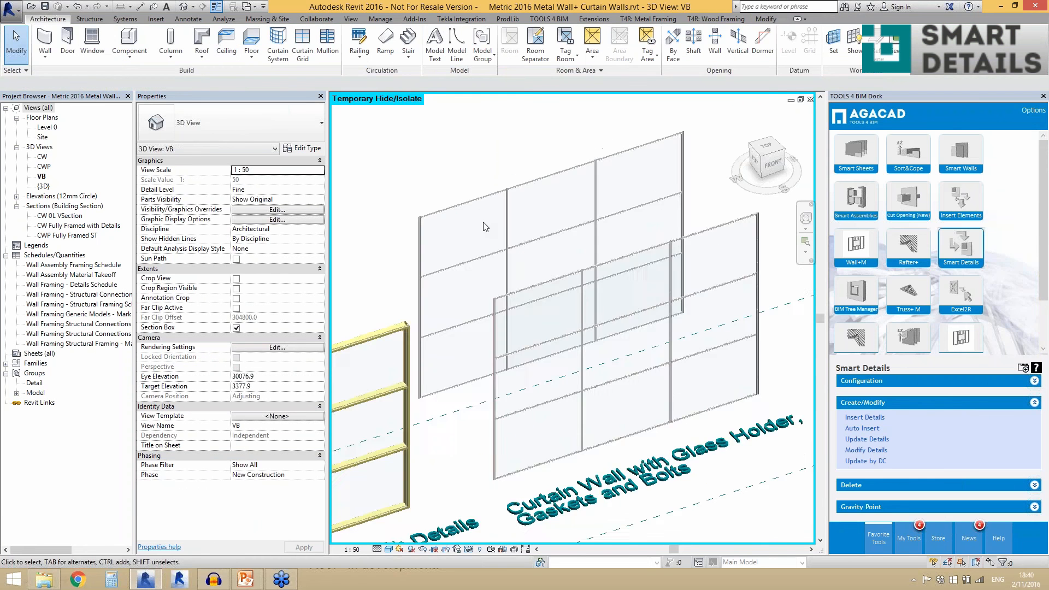
- Check the DC parameter of the outer mullion glass holder of the rear curtain wall and examine its upper end
{"action": "scroll", "coordinate": [538, 210], "scroll_direction": "up", "scroll_amount": 3}
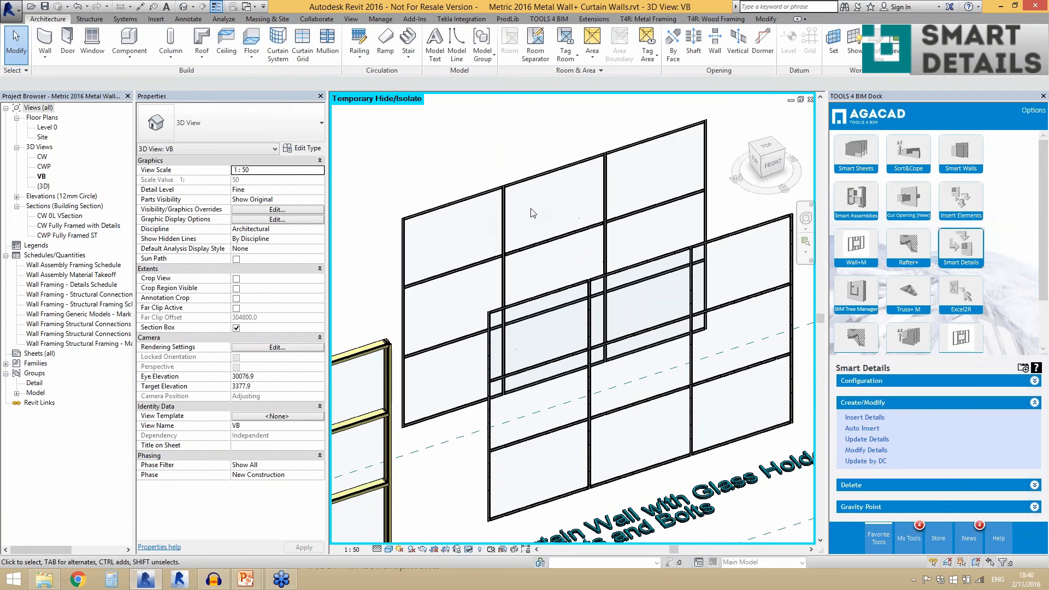
{"action": "left_click", "coordinate": [404, 261]}
{"action": "scroll", "coordinate": [399, 217], "scroll_direction": "up", "scroll_amount": 6}
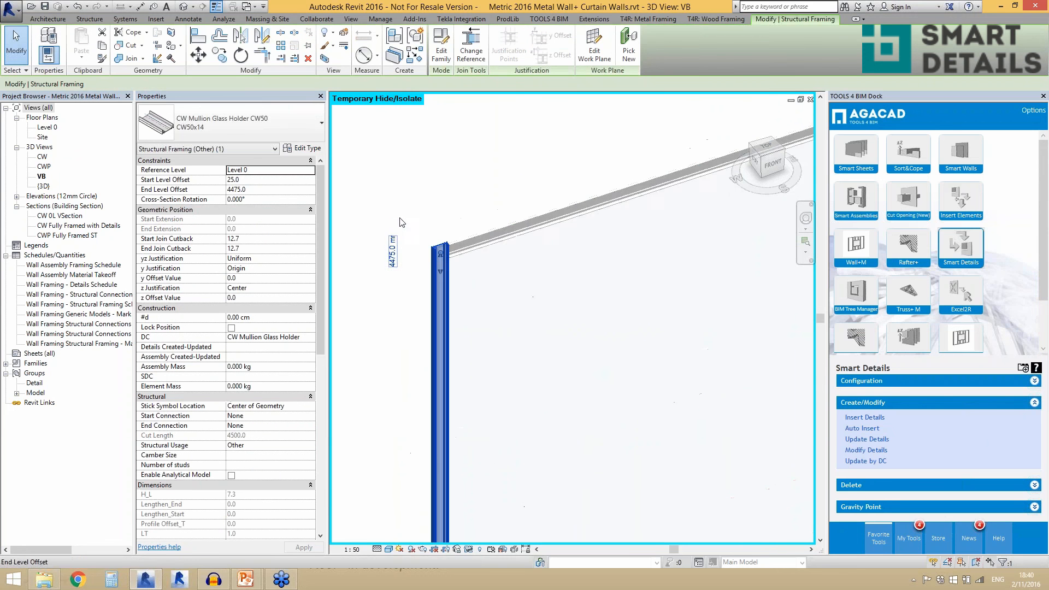
{"action": "scroll", "coordinate": [453, 265], "scroll_direction": "up", "scroll_amount": 2}
{"action": "scroll", "coordinate": [426, 262], "scroll_direction": "down", "scroll_amount": 5}
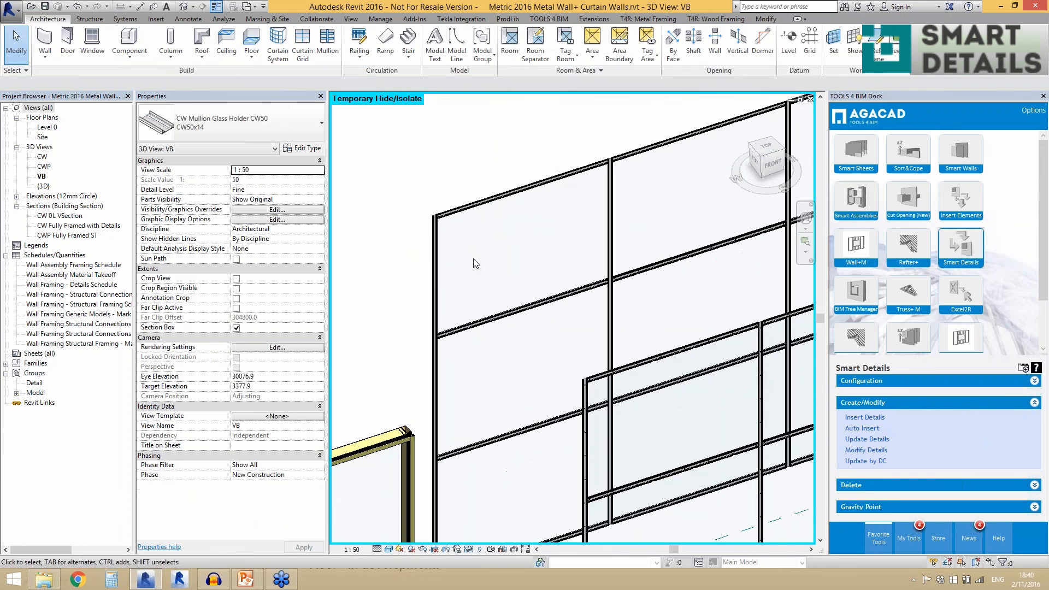
{"action": "key", "text": "Escape"}
{"action": "left_click", "coordinate": [436, 287]}
{"action": "scroll", "coordinate": [448, 276], "scroll_direction": "down", "scroll_amount": 3}
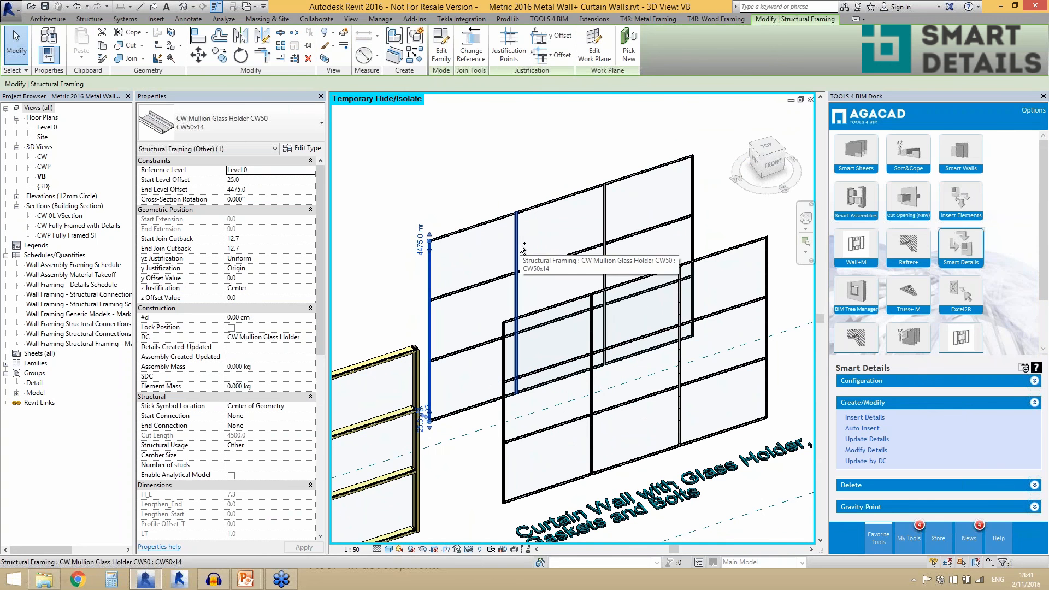
{"action": "left_click", "coordinate": [484, 225], "text": "ctrl"}
{"action": "left_click", "coordinate": [483, 224], "text": "ctrl"}
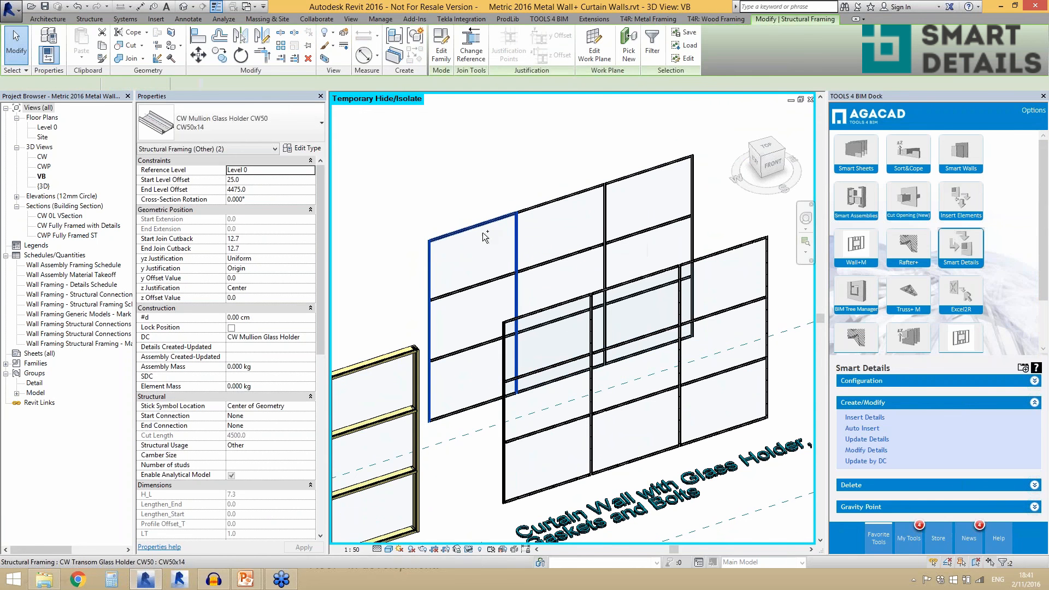
{"action": "key", "text": "Escape"}
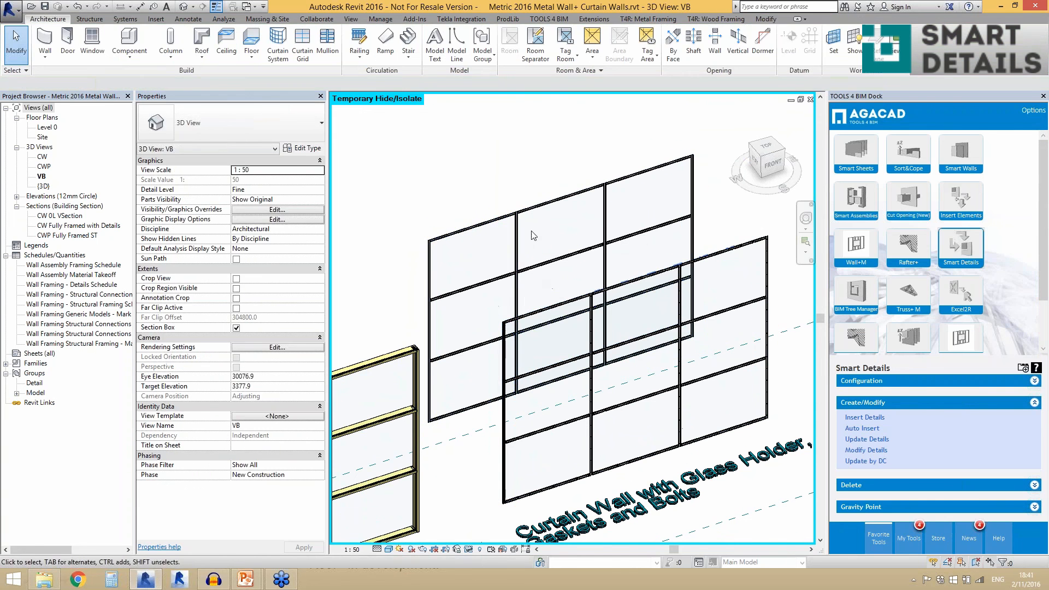
- Auto insert details into several mullion and transom glass holders of the rear curtain wall, filtering the selection to Structural Framing (Other)
{"action": "left_click", "coordinate": [464, 366]}
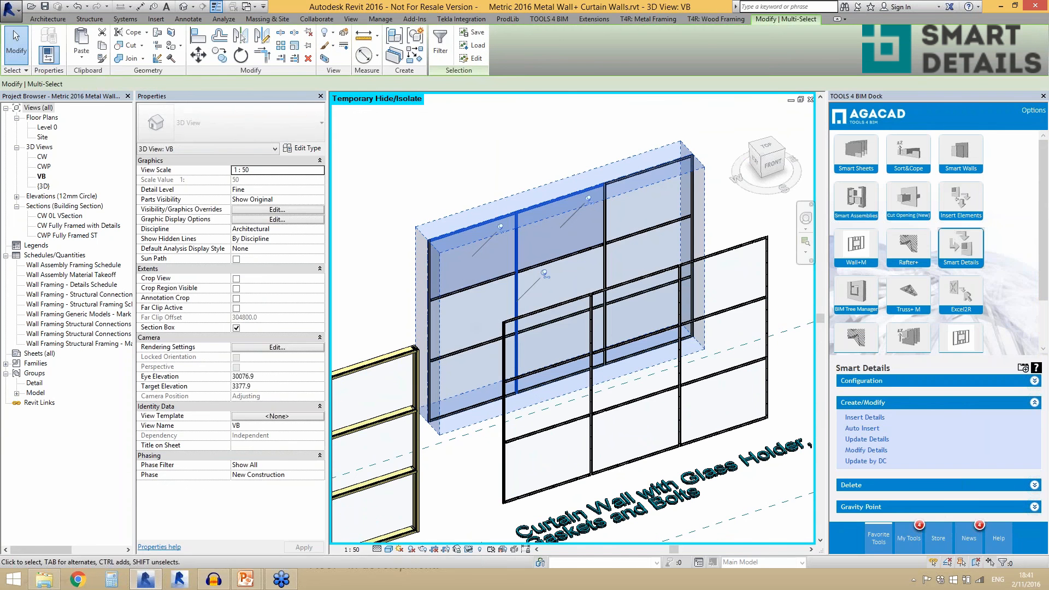
{"action": "left_click_drag", "start_coordinate": [463, 366], "coordinate": [428, 245], "text": "ctrl"}
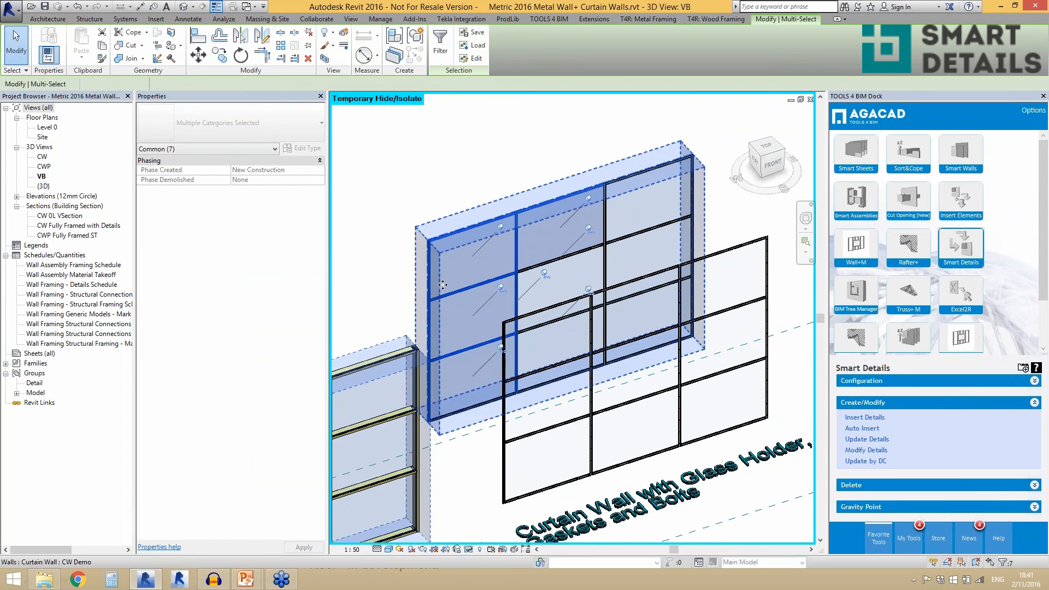
{"action": "left_click", "coordinate": [441, 44]}
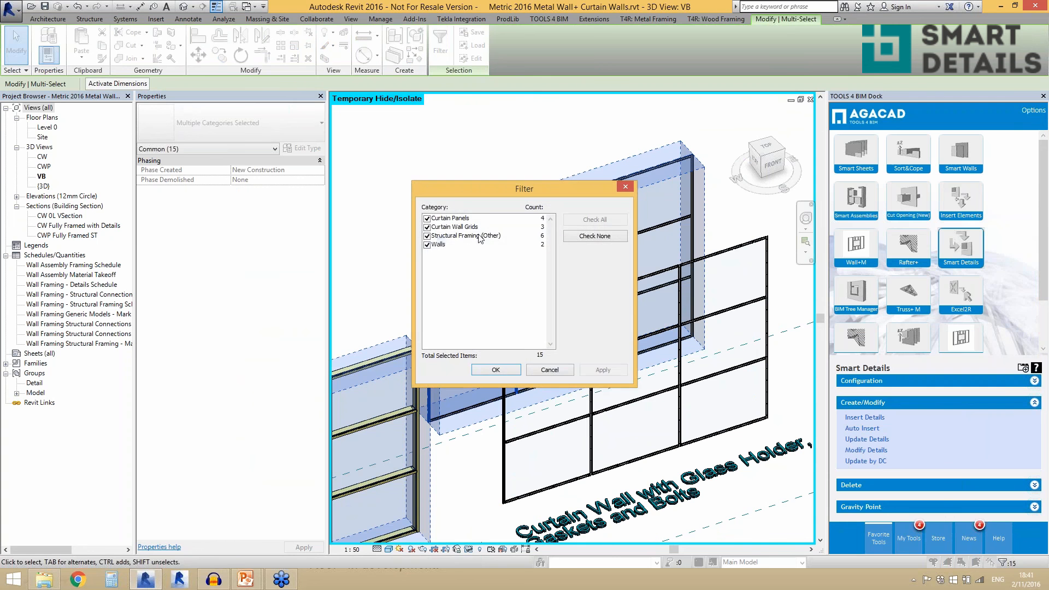
{"action": "left_click", "coordinate": [427, 245]}
{"action": "left_click", "coordinate": [426, 227]}
{"action": "left_click", "coordinate": [427, 219]}
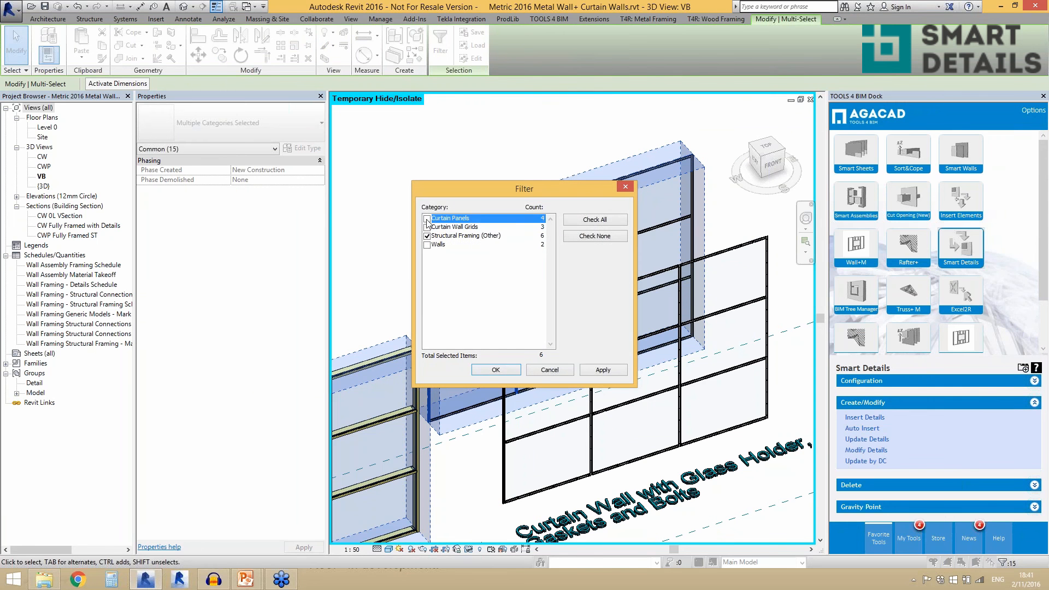
{"action": "left_click", "coordinate": [496, 370]}
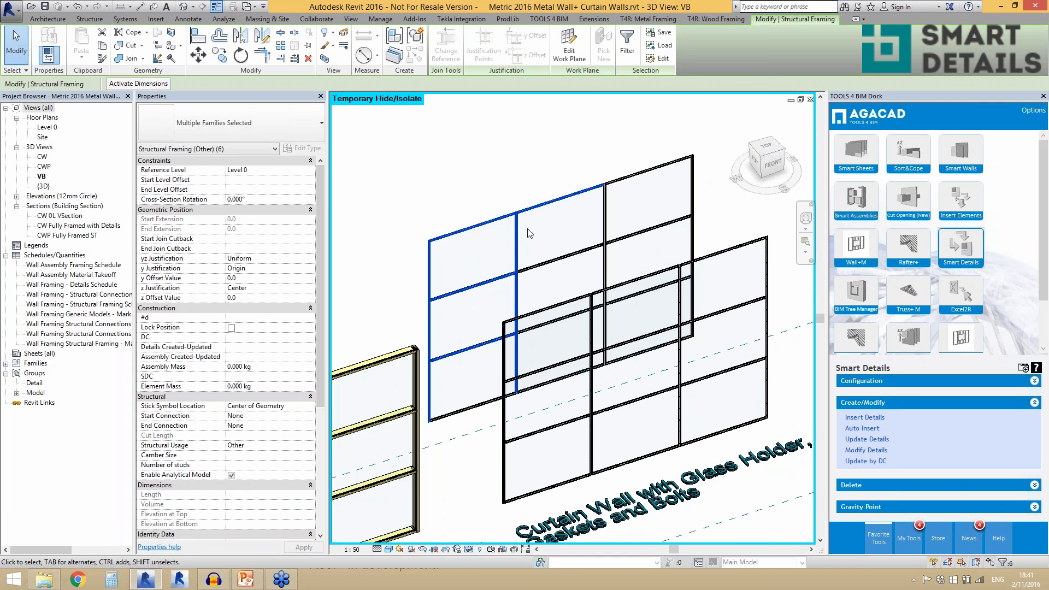
{"action": "left_click", "coordinate": [857, 431]}
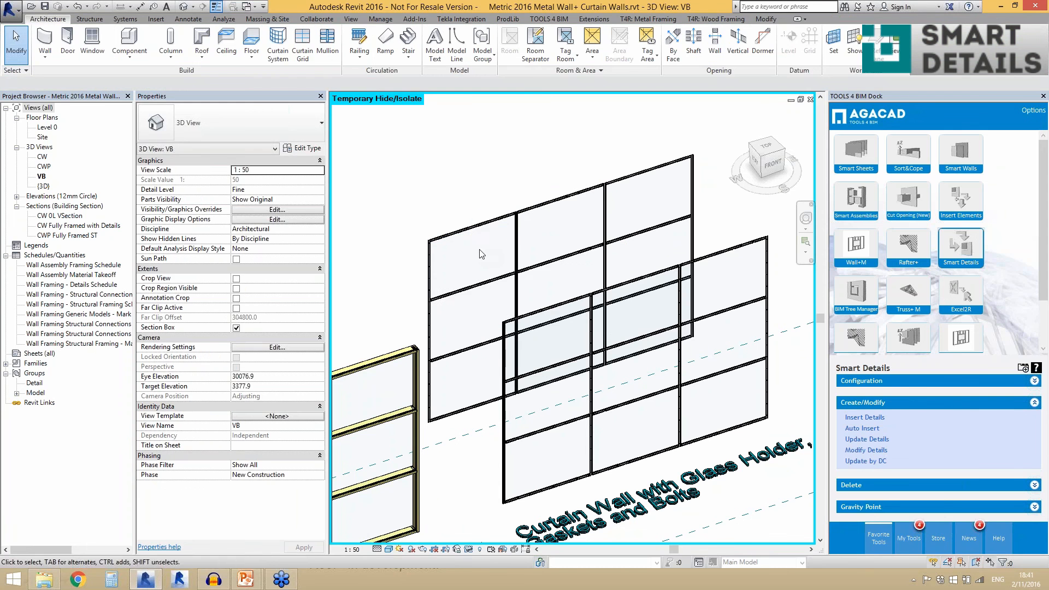
- Examine the inserted details at the upper corner where the outer mullion and top transom glass holders of the rear curtain wall meet
{"action": "scroll", "coordinate": [458, 257], "scroll_direction": "up", "scroll_amount": 5}
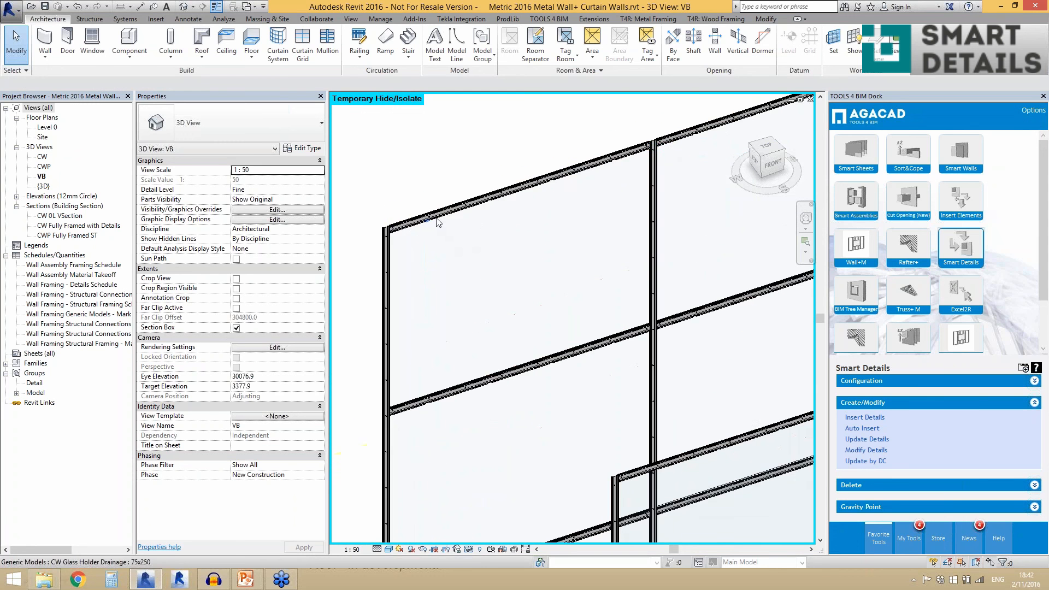
{"action": "left_click", "coordinate": [437, 221]}
{"action": "scroll", "coordinate": [339, 245], "scroll_direction": "up", "scroll_amount": 5}
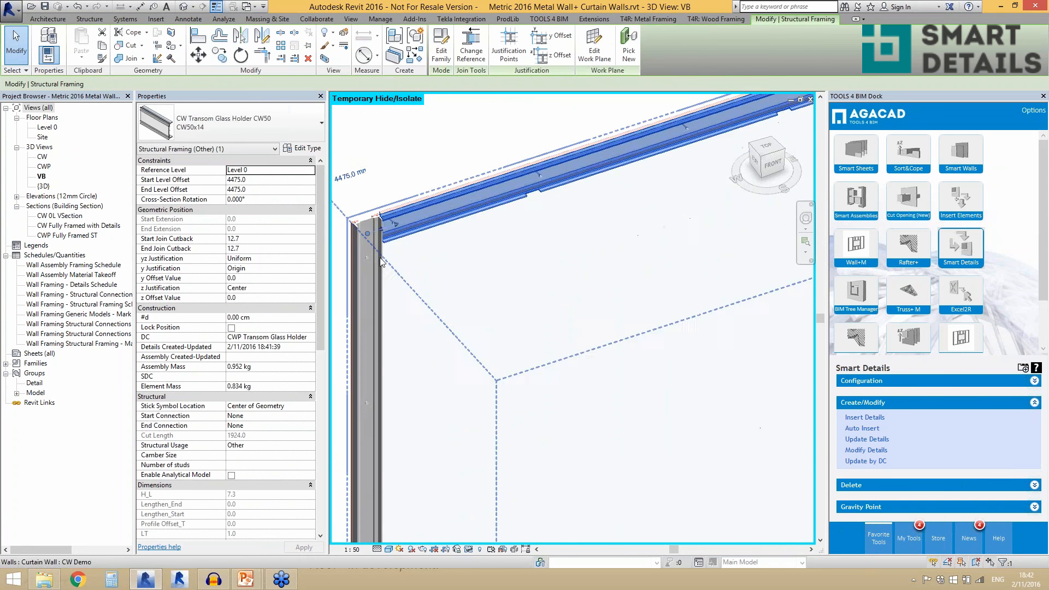
{"action": "scroll", "coordinate": [343, 218], "scroll_direction": "up", "scroll_amount": 2}
{"action": "scroll", "coordinate": [381, 207], "scroll_direction": "down", "scroll_amount": 5}
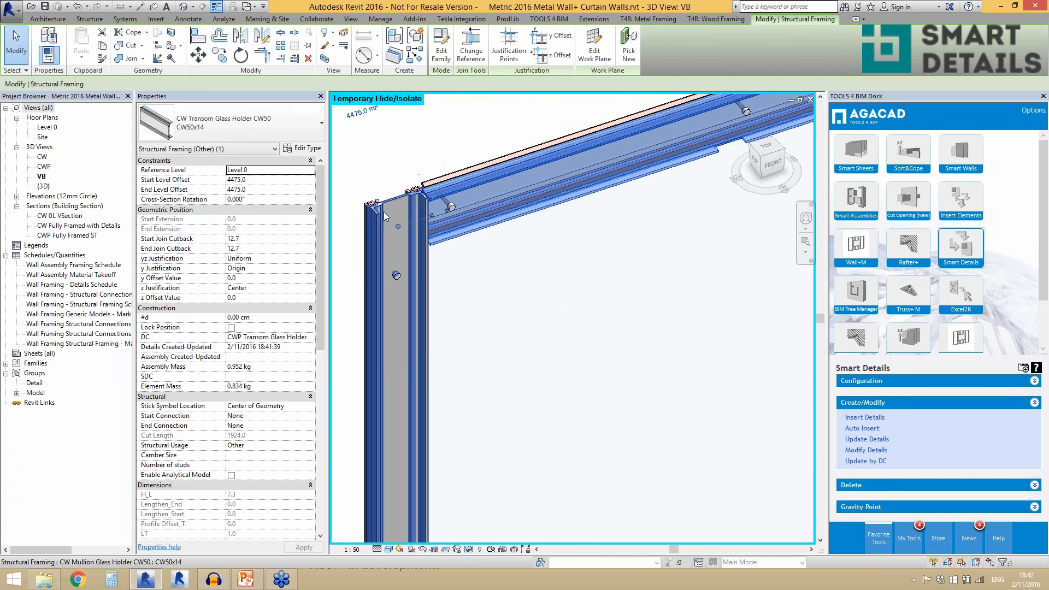
{"action": "scroll", "coordinate": [484, 233], "scroll_direction": "down", "scroll_amount": 4}
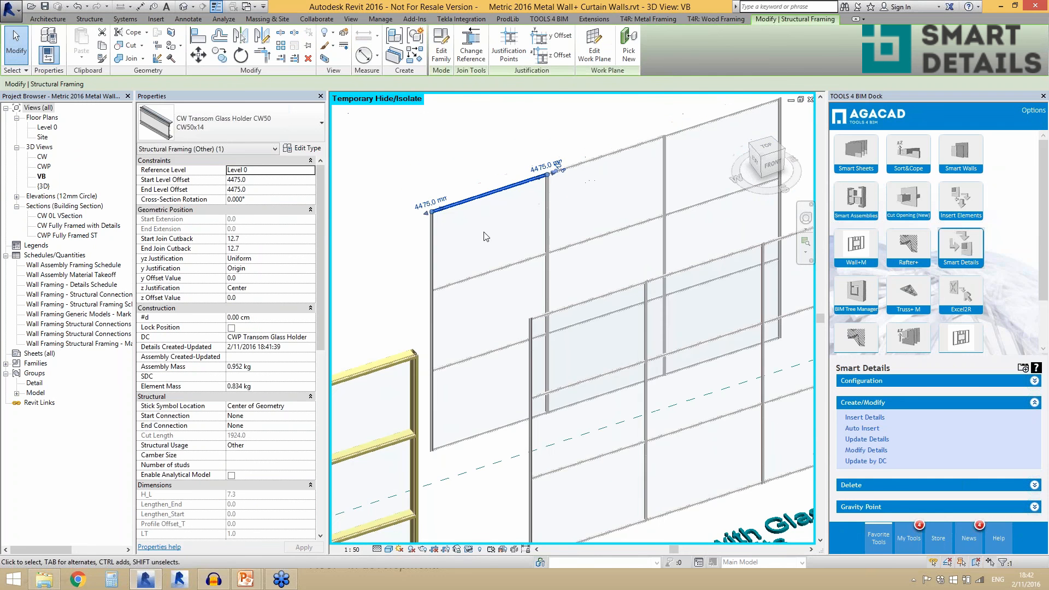
{"action": "key", "text": "Escape"}
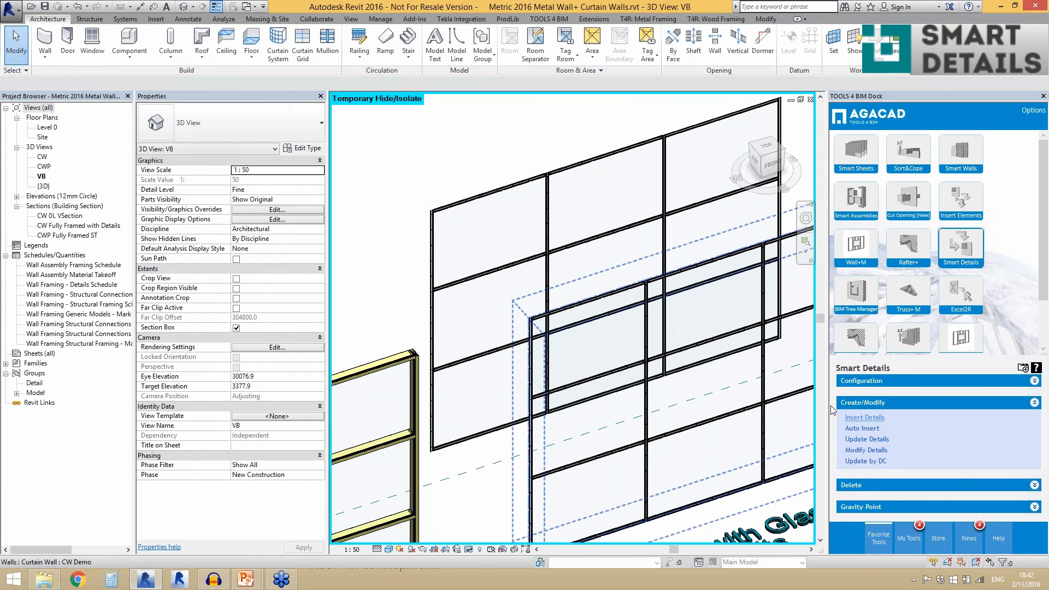
- Look over the whole row of curtain walls in the VB 3D view
{"action": "scroll", "coordinate": [505, 224], "scroll_direction": "down", "scroll_amount": 3}
{"action": "scroll", "coordinate": [506, 224], "scroll_direction": "down", "scroll_amount": 2}
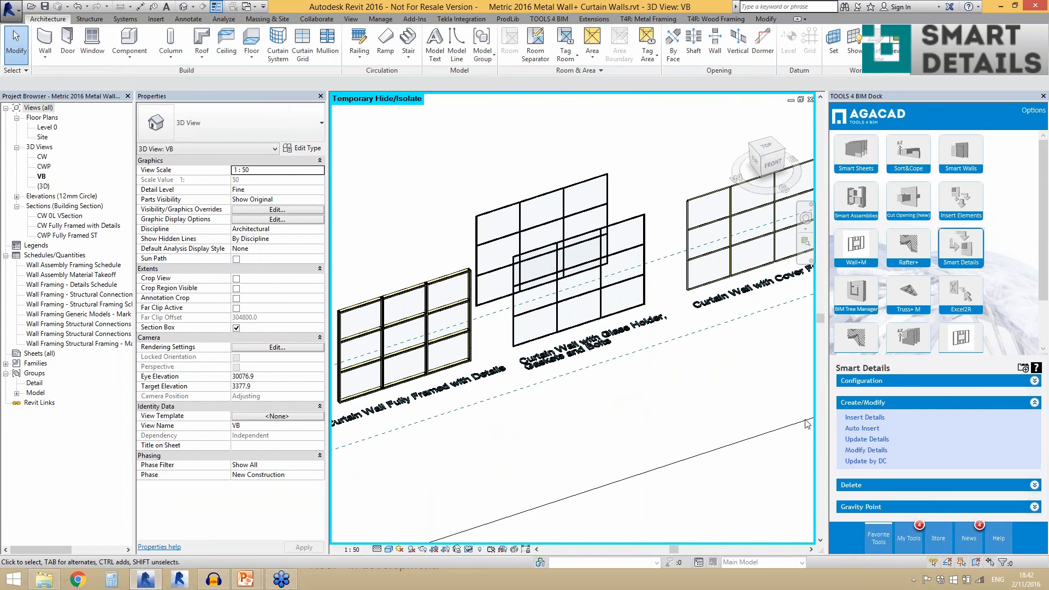
{"action": "scroll", "coordinate": [594, 393], "scroll_direction": "down", "scroll_amount": 2}
{"action": "scroll", "coordinate": [595, 383], "scroll_direction": "down", "scroll_amount": 2}
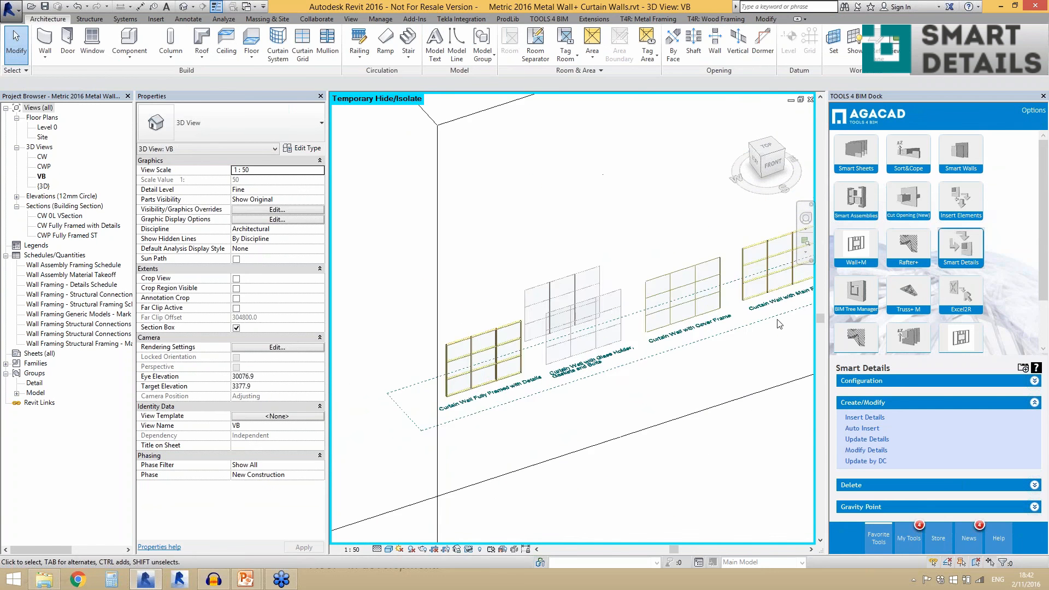
{"action": "scroll", "coordinate": [597, 372], "scroll_direction": "down", "scroll_amount": 1}
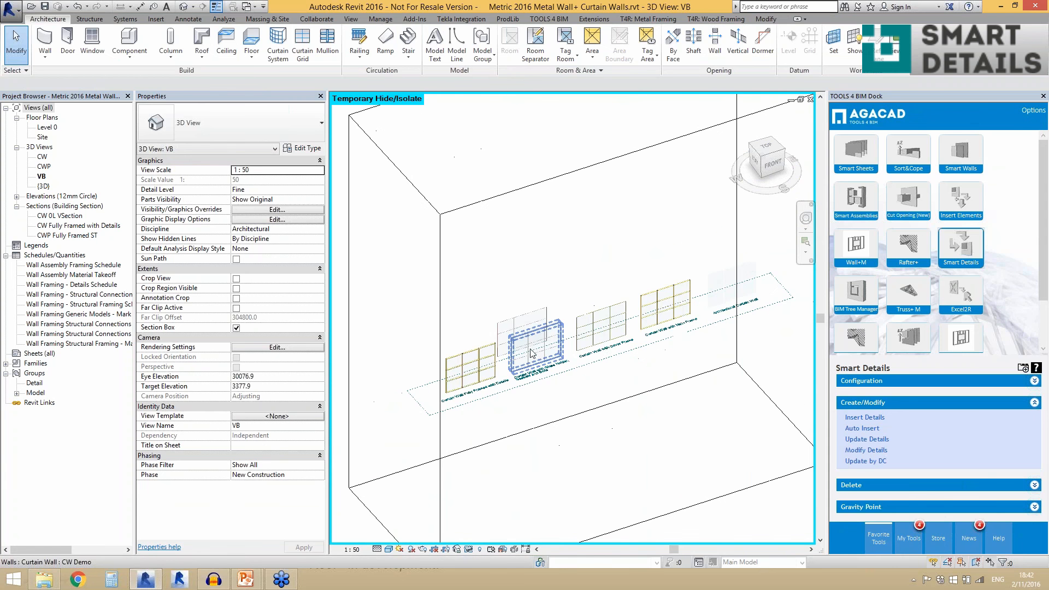
{"action": "scroll", "coordinate": [607, 339], "scroll_direction": "down", "scroll_amount": 1}
{"action": "scroll", "coordinate": [594, 378], "scroll_direction": "down", "scroll_amount": 1}
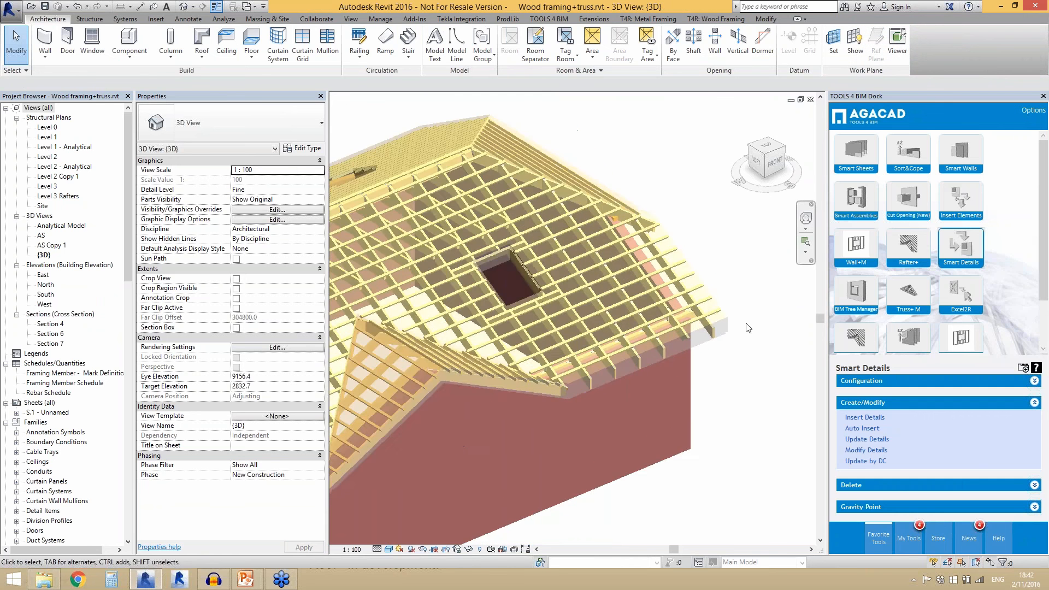
- Switch to the running PowerPoint slide show with the AGACAD product overview slide
{"action": "scroll", "coordinate": [748, 328], "scroll_direction": "down", "scroll_amount": 4}
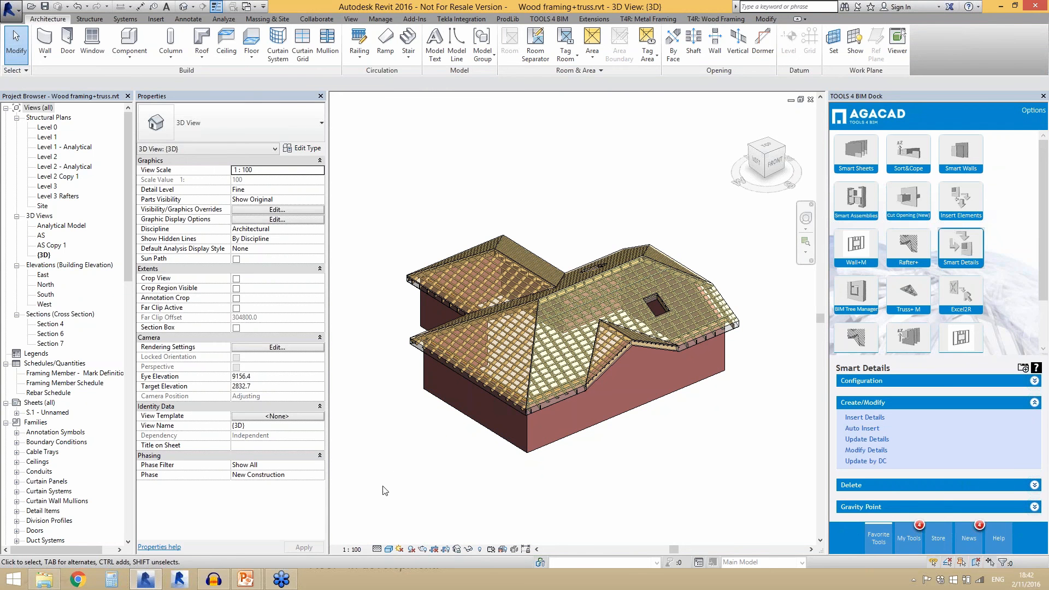
{"action": "mouse_move", "coordinate": [245, 578]}
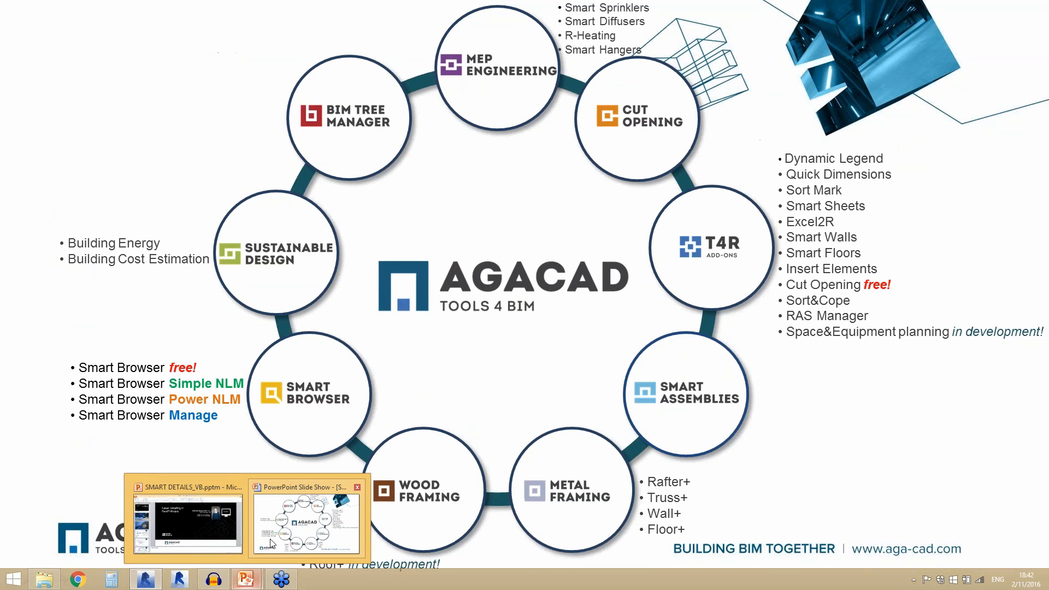
{"action": "left_click", "coordinate": [286, 533]}
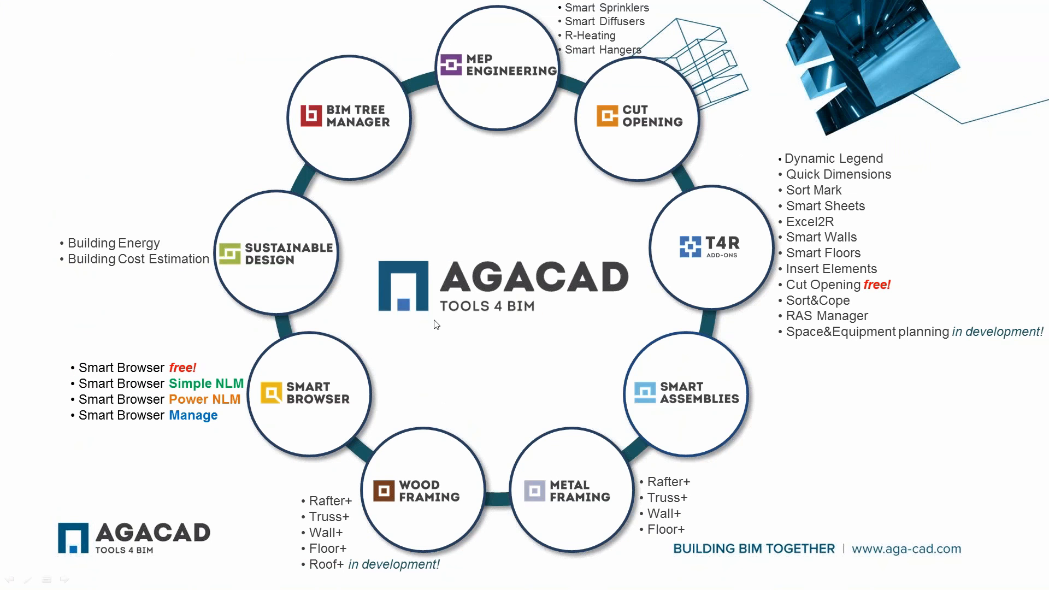